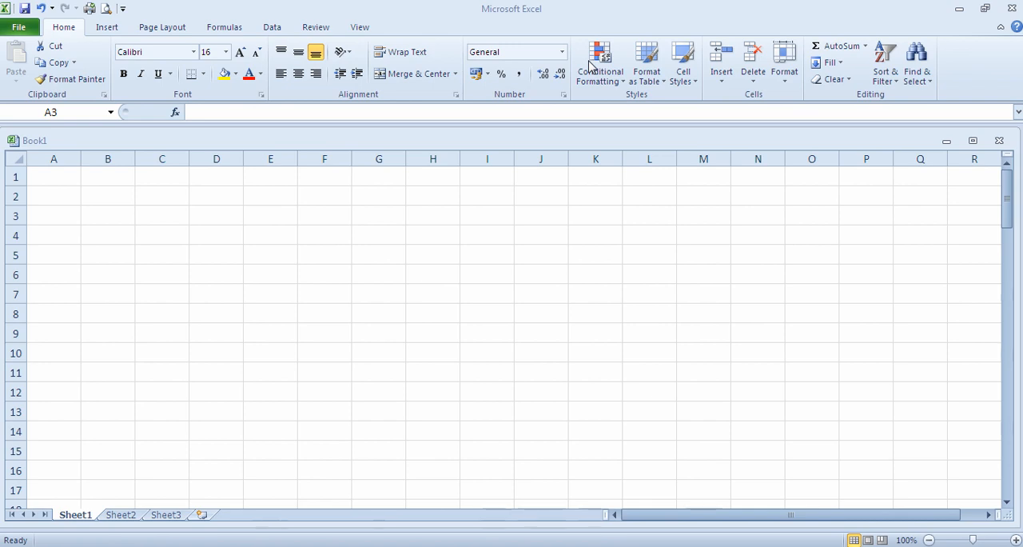
# Step: Examine the empty worksheet's structure by selecting individual cells, row 4, row 7 and column D
pyautogui.click(231, 254)
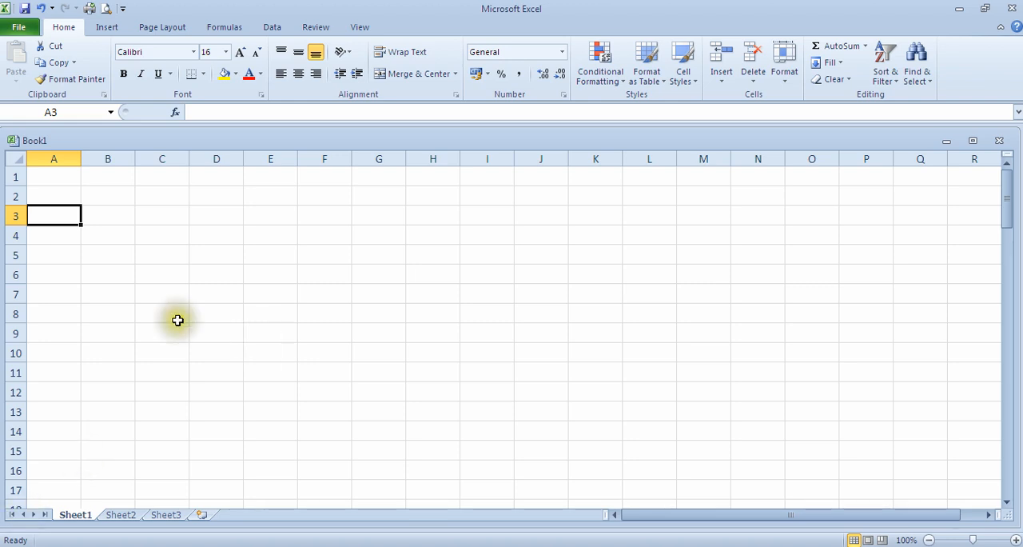
pyautogui.click(139, 317)
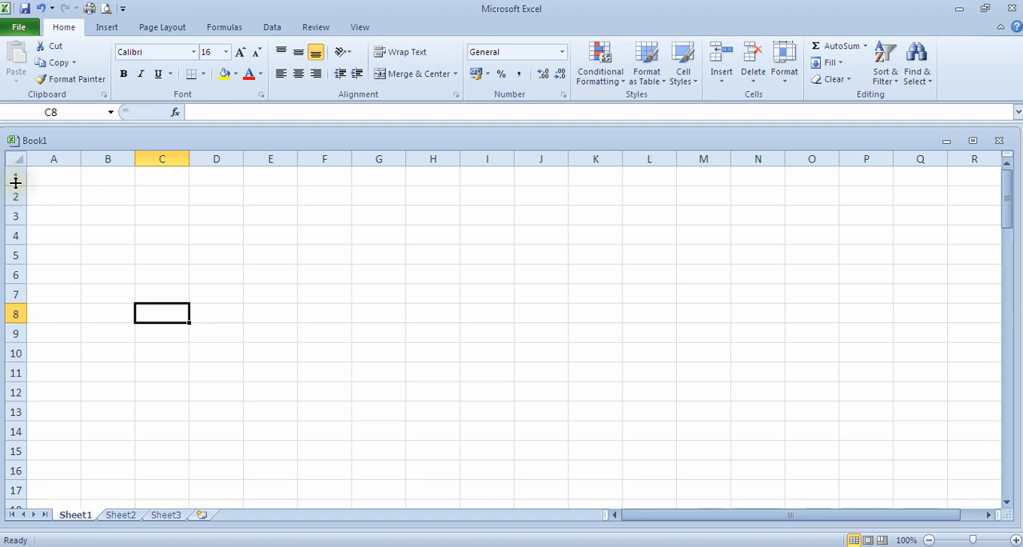
pyautogui.click(12, 235)
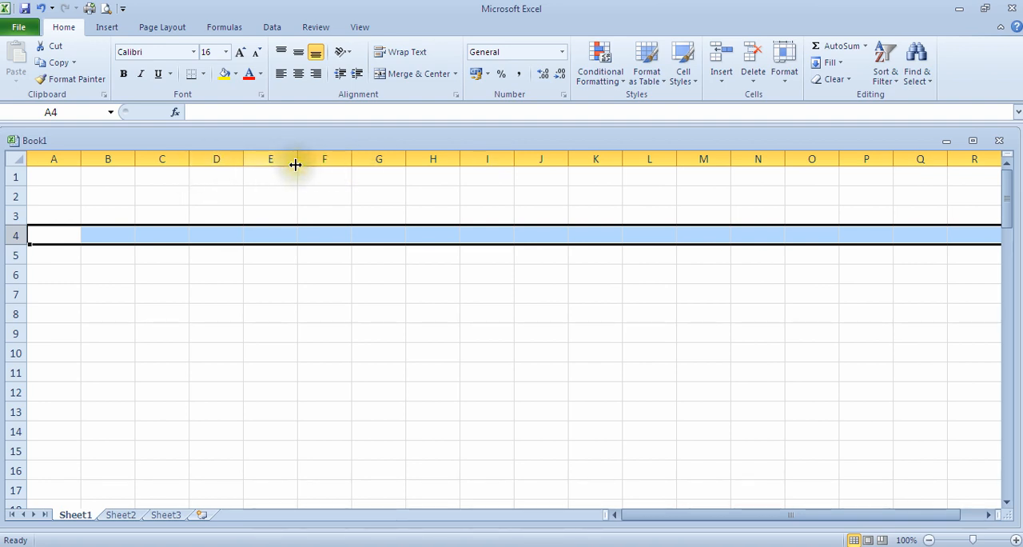
pyautogui.click(223, 158)
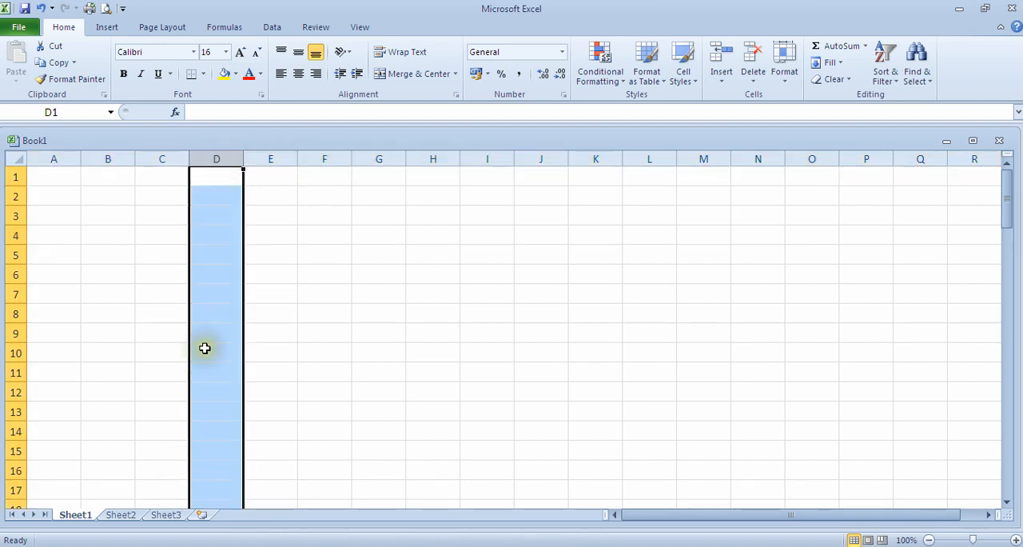
pyautogui.click(327, 292)
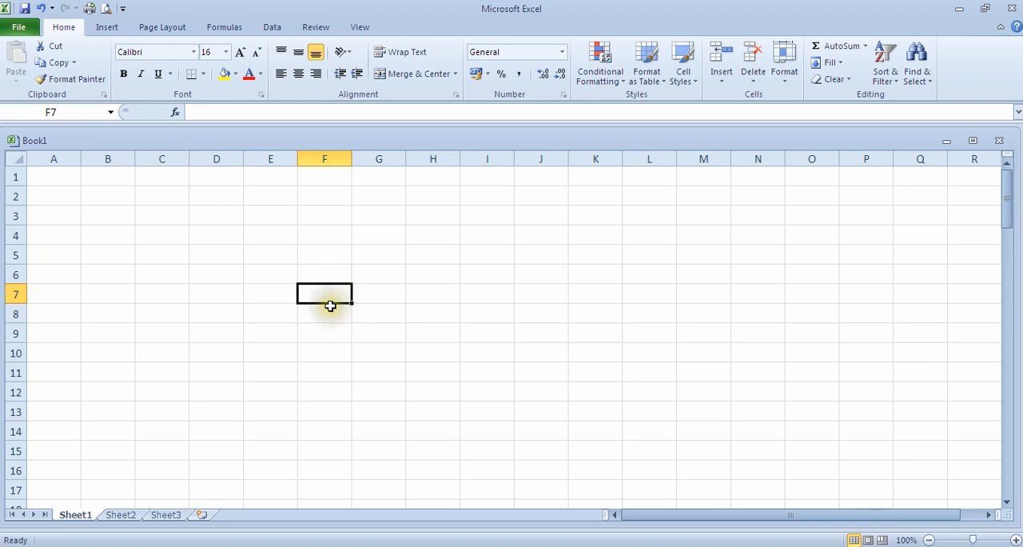
pyautogui.click(218, 292)
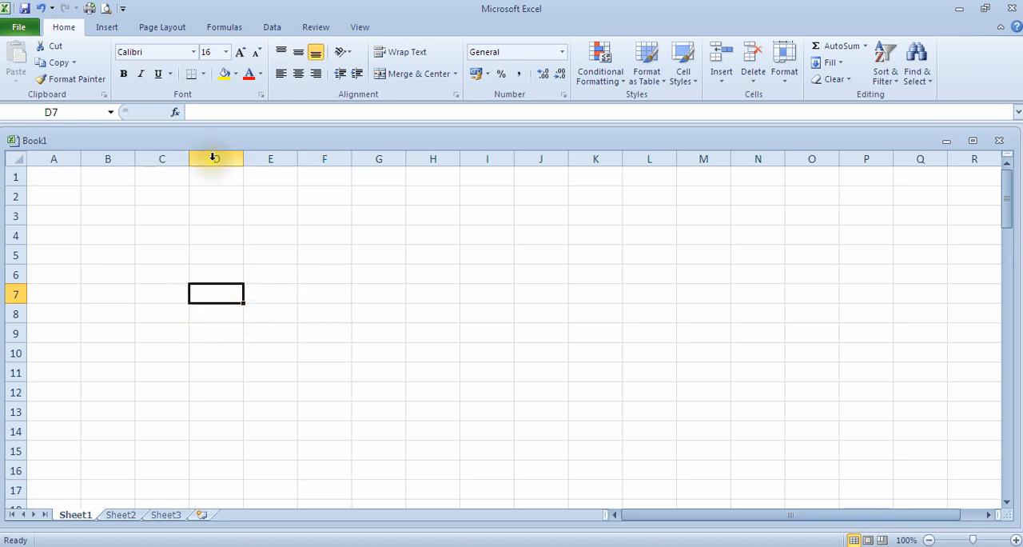
pyautogui.click(7, 297)
pyautogui.click(203, 157)
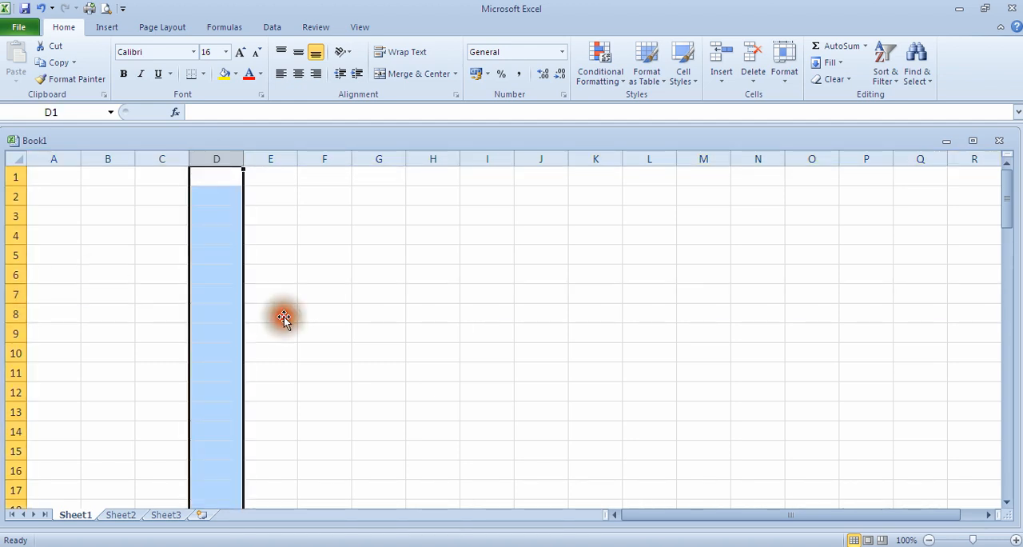
pyautogui.click(217, 313)
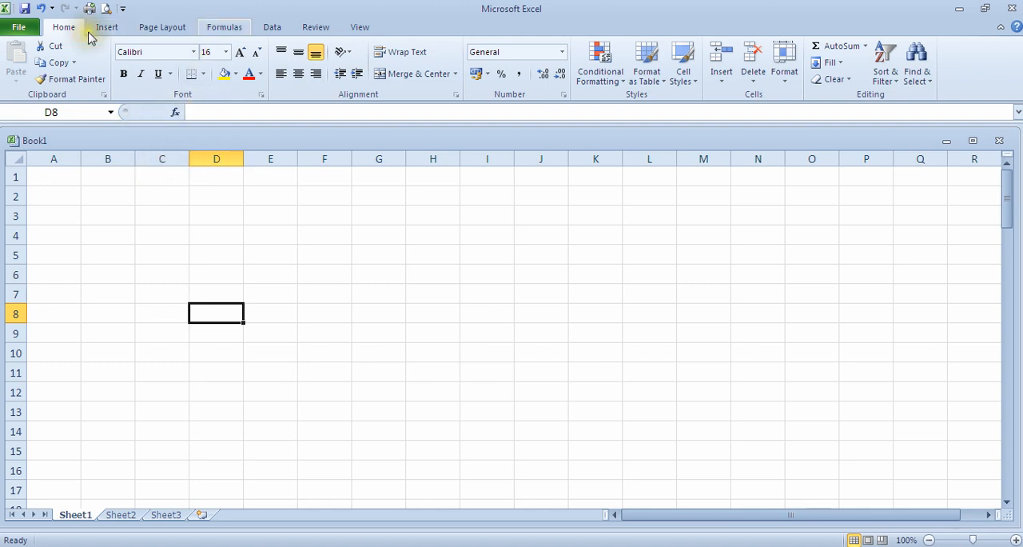
# Step: Set the worksheet's paper size to A4 in the page setup
pyautogui.click(154, 27)
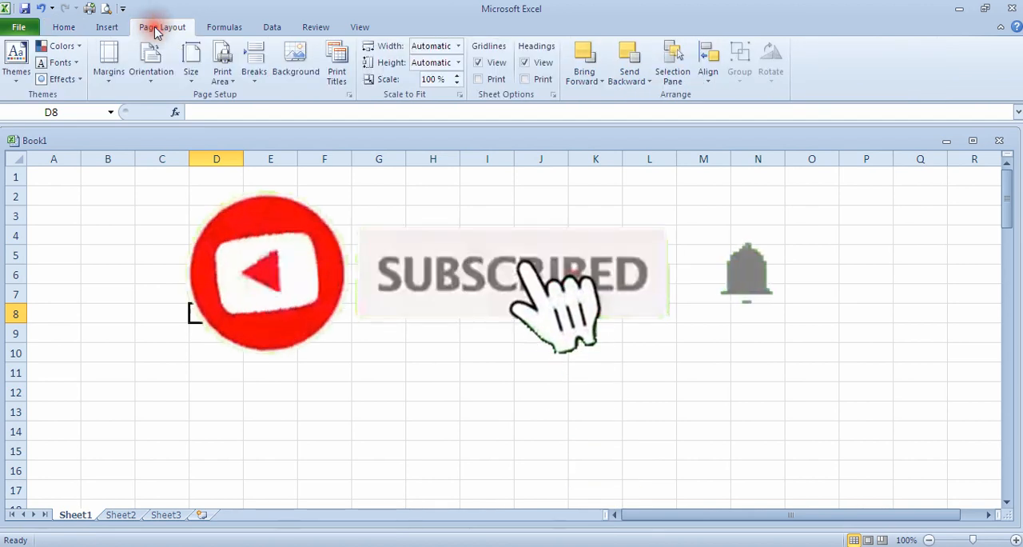
pyautogui.click(110, 90)
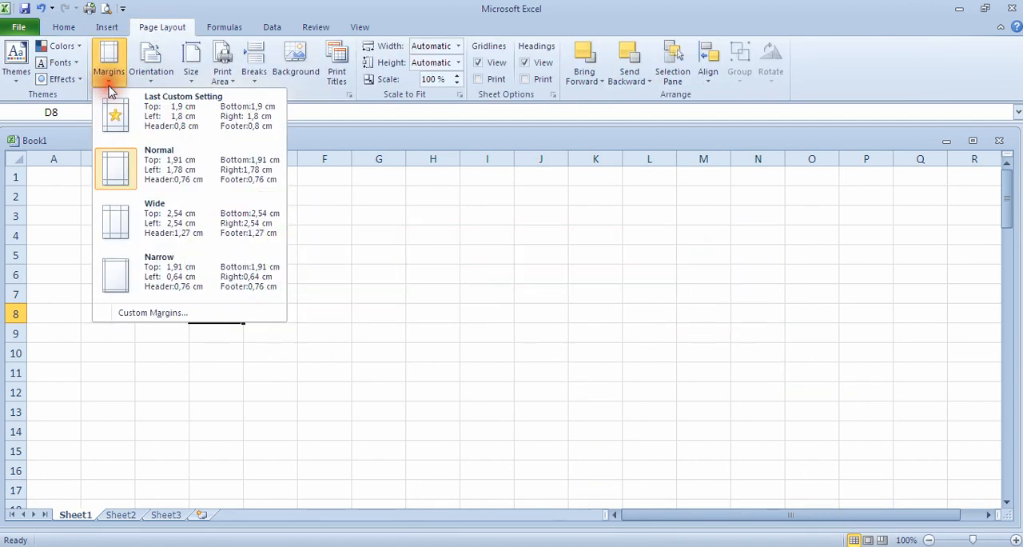
pyautogui.click(148, 318)
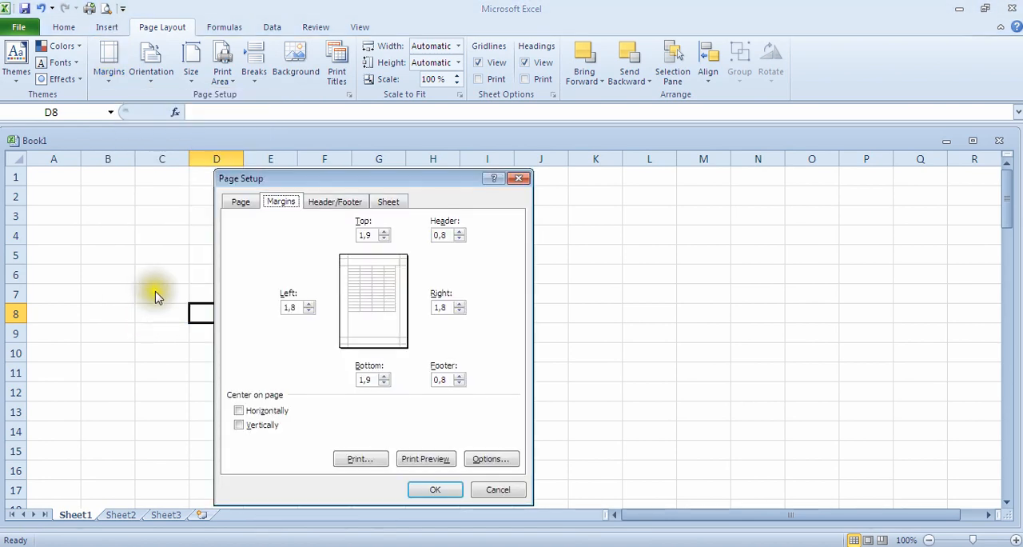
pyautogui.click(243, 203)
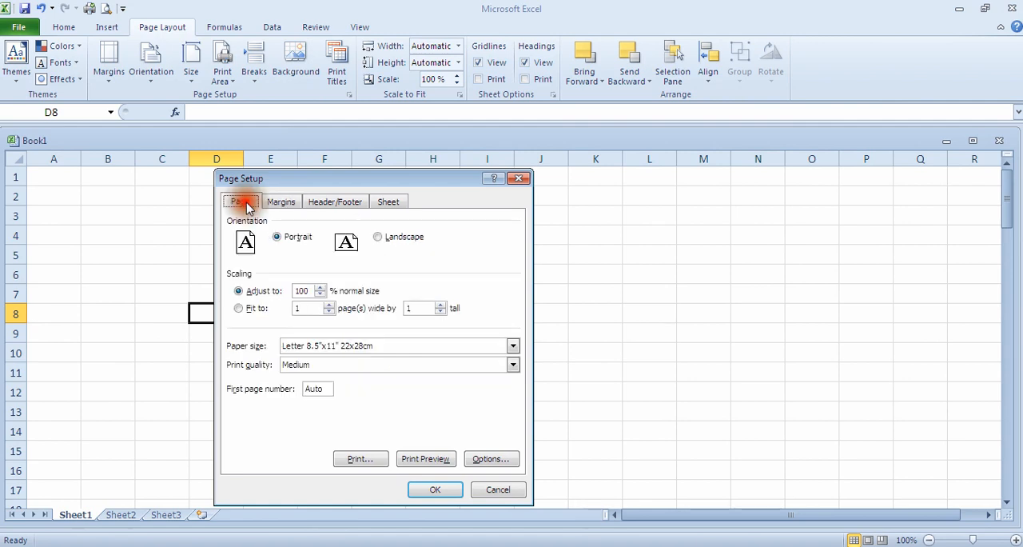
pyautogui.click(512, 345)
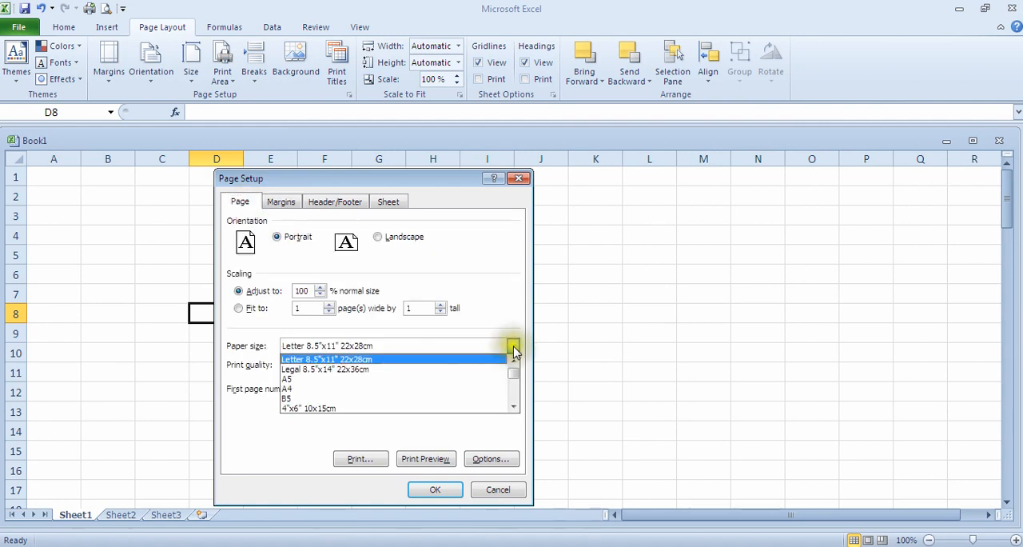
pyautogui.click(288, 389)
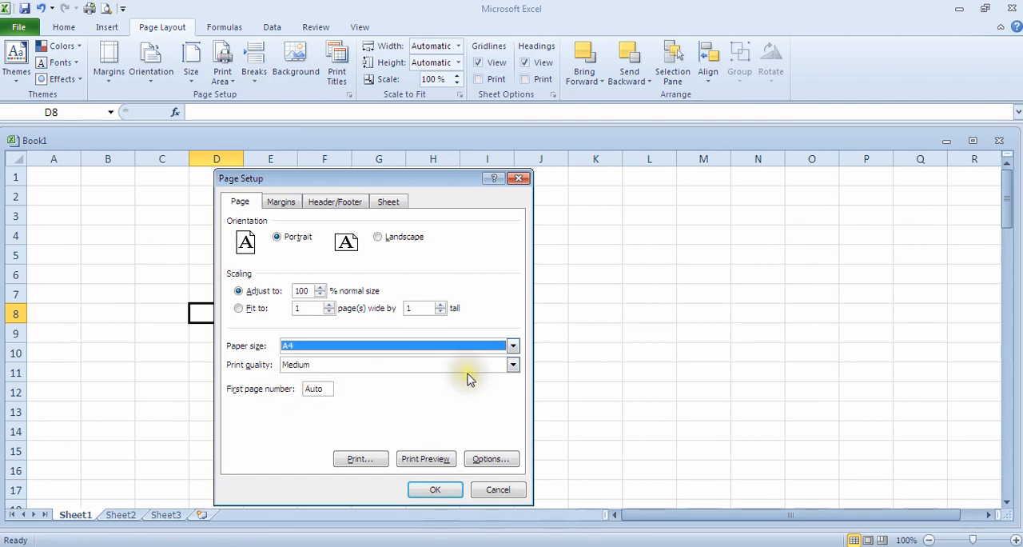
# Step: Set the right and left page margins to 0,8 cm and apply the page setup
pyautogui.click(283, 202)
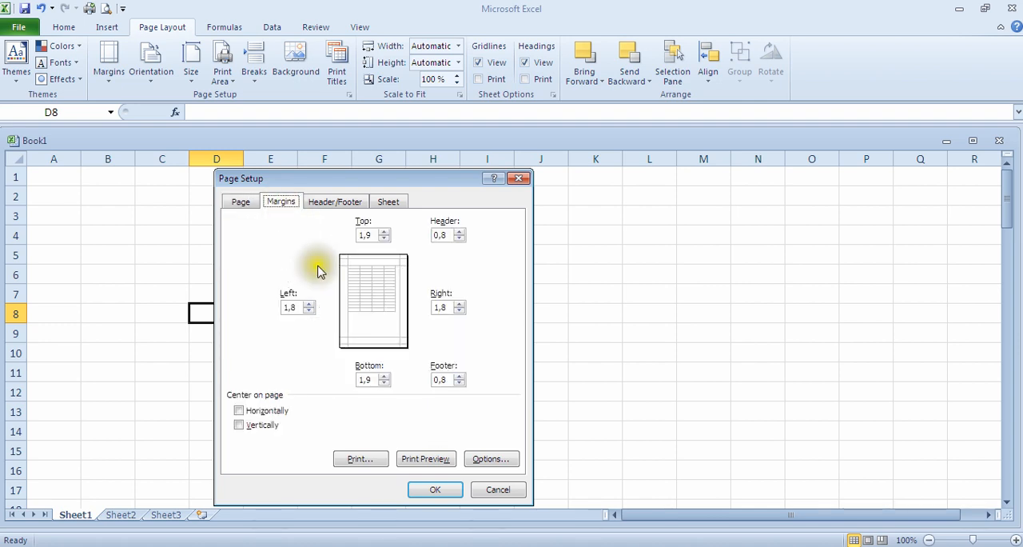
pyautogui.click(459, 311)
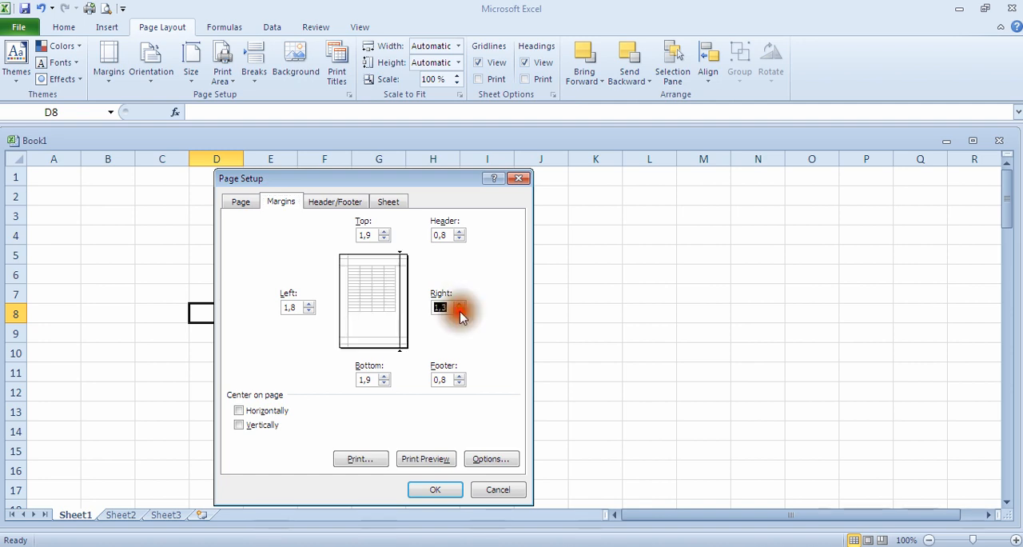
pyautogui.click(460, 311)
pyautogui.click(308, 311)
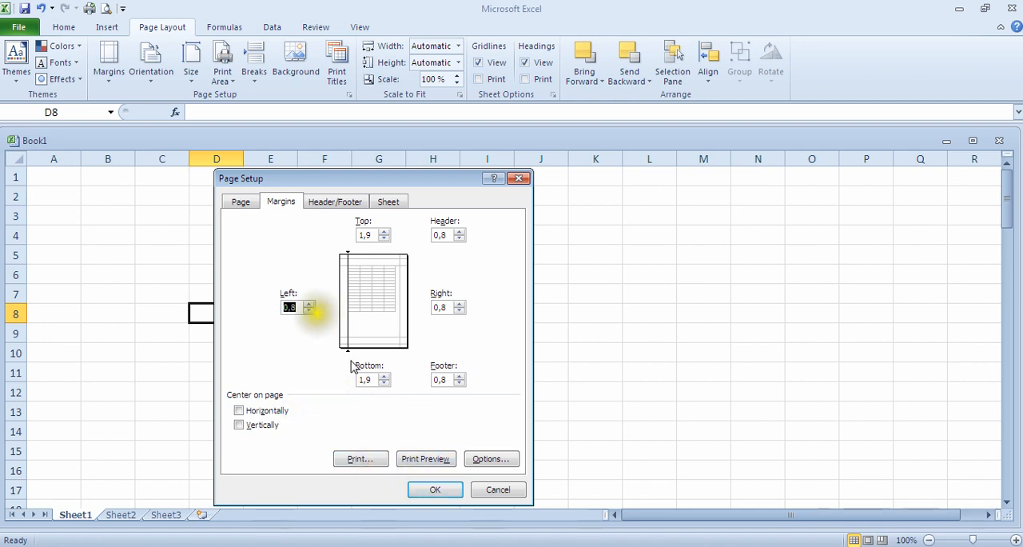
pyautogui.click(432, 491)
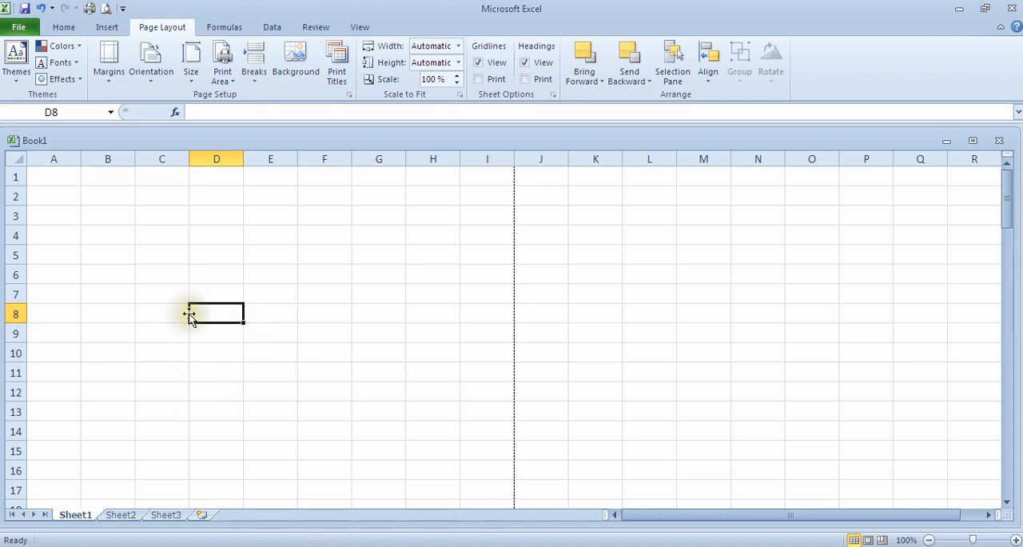
# Step: Enter the report title LAPORAN PENERIMAAN KAS in cell A1 and TAHUN 2022 in cell A2
pyautogui.click(43, 216)
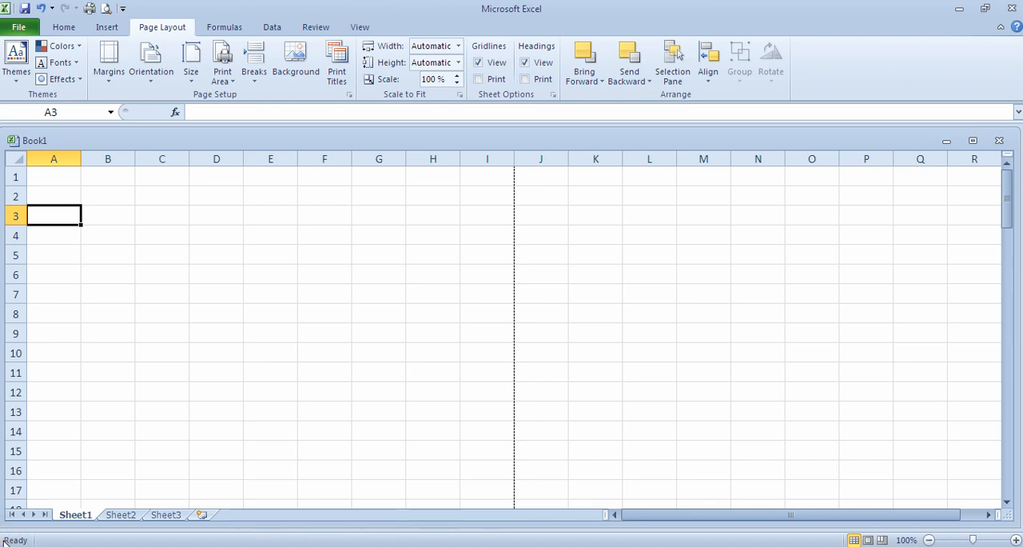
pyautogui.click(66, 180)
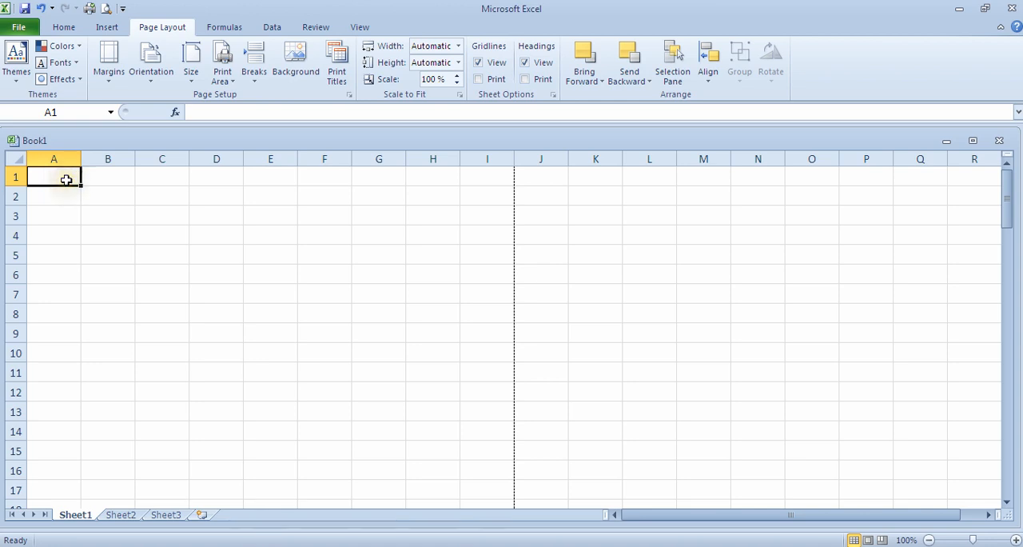
pyautogui.write('LAP[')
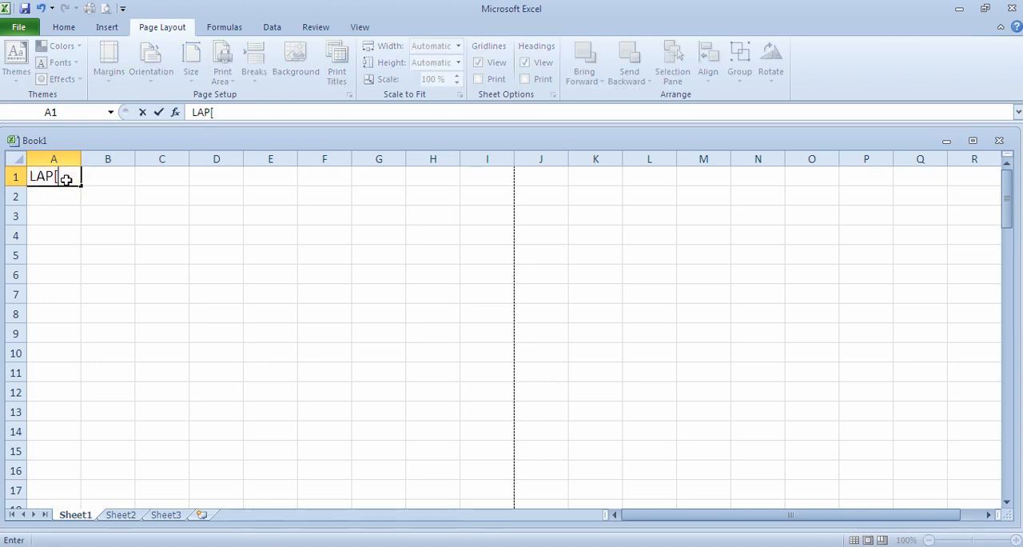
pyautogui.write('ORAN')
pyautogui.click(60, 175)
pyautogui.press('BackSpace')
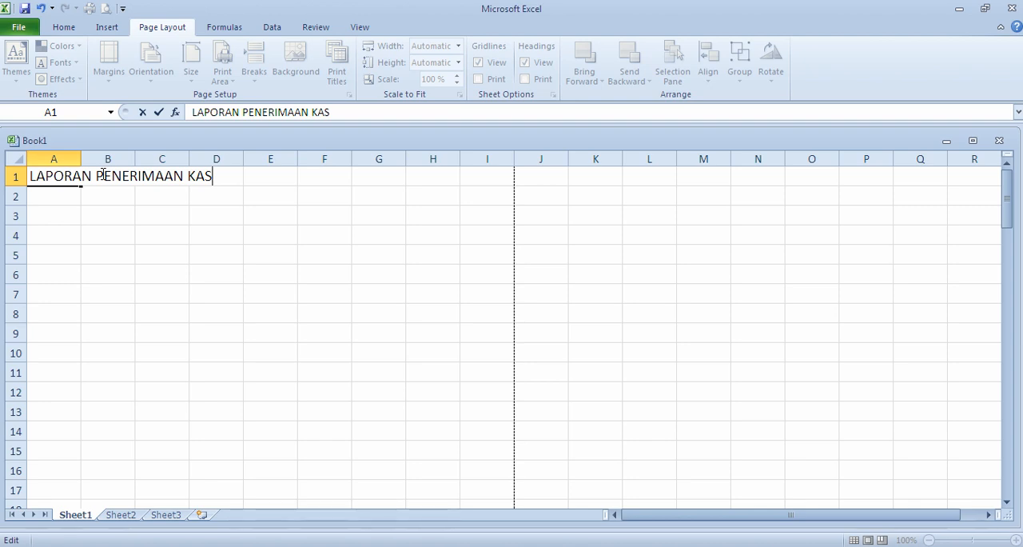
pyautogui.press('Return')
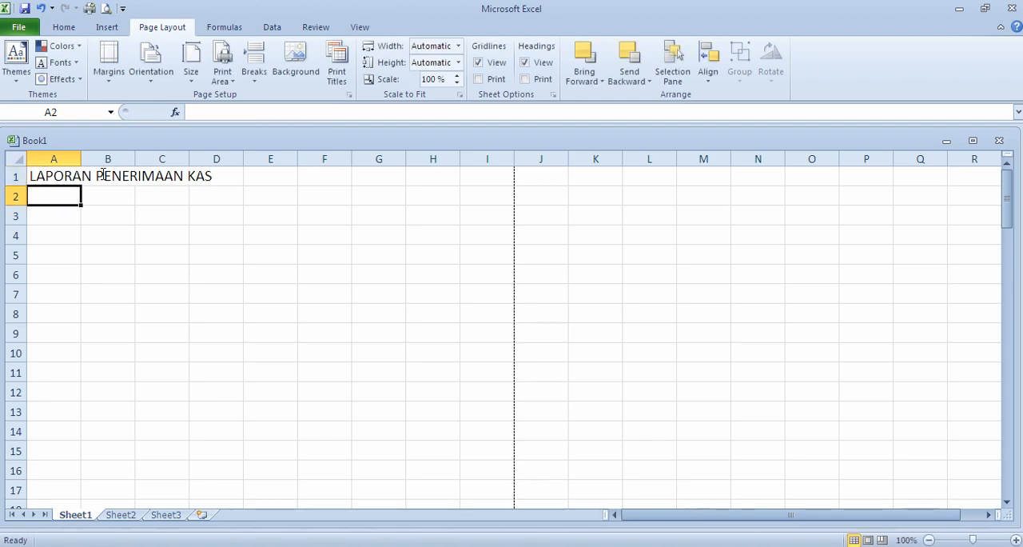
pyautogui.write('TAHUN 2022')
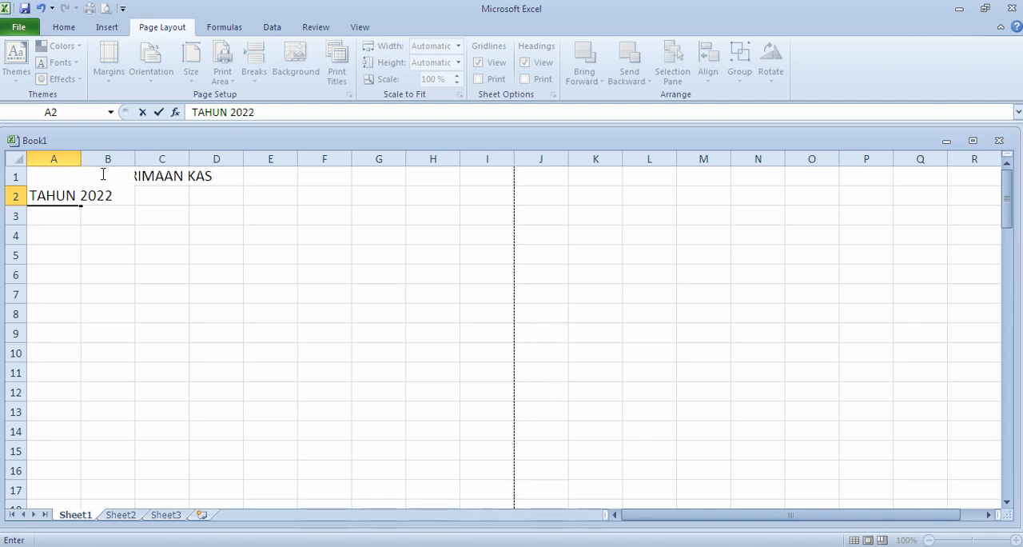
pyautogui.press('Return')
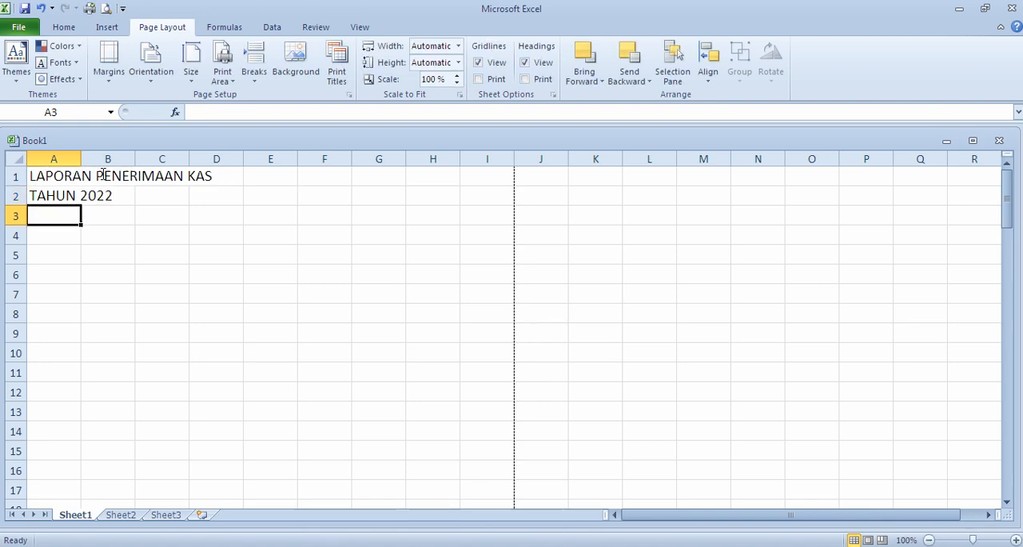
# Step: Enter the column heading No in cell A4 and move the selection to cell B4
pyautogui.click(69, 238)
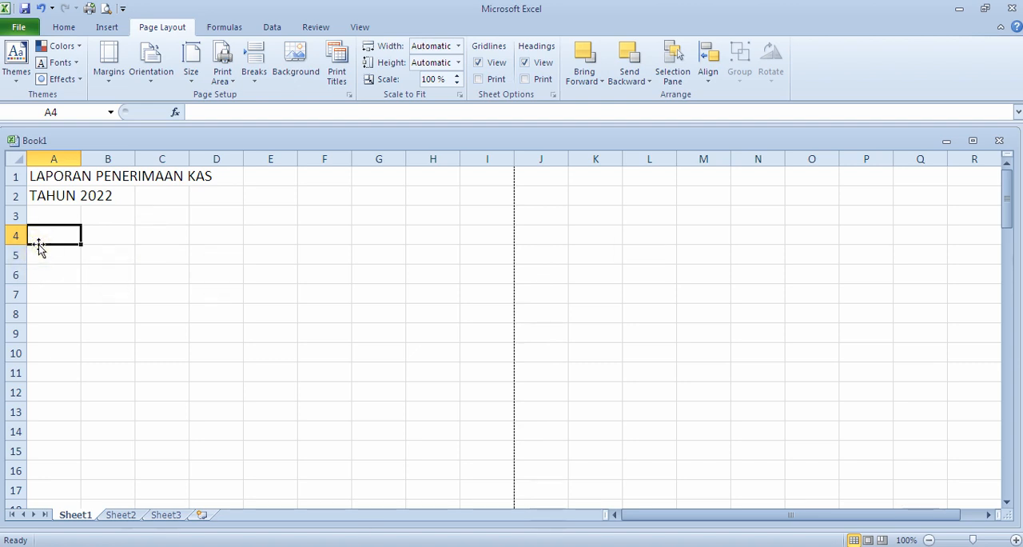
pyautogui.write('No')
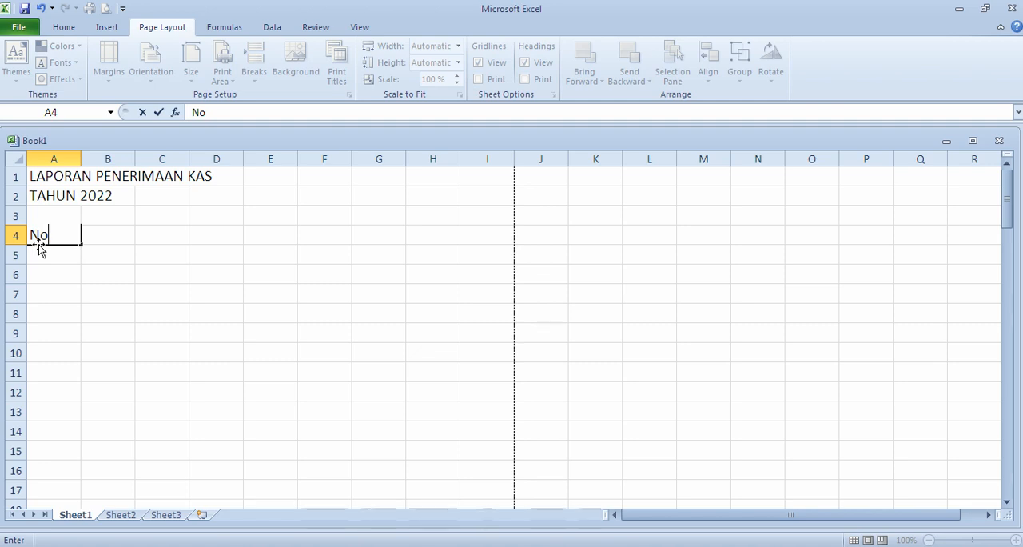
pyautogui.press('Tab')
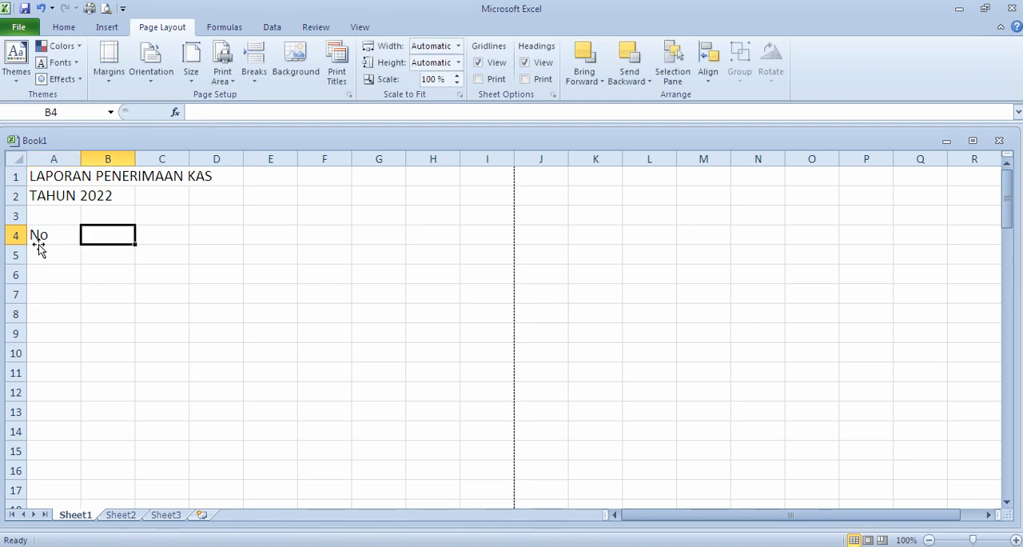
# Step: Re-enter the heading No in cell A4 and move the selection down to cell A5
pyautogui.click(59, 235)
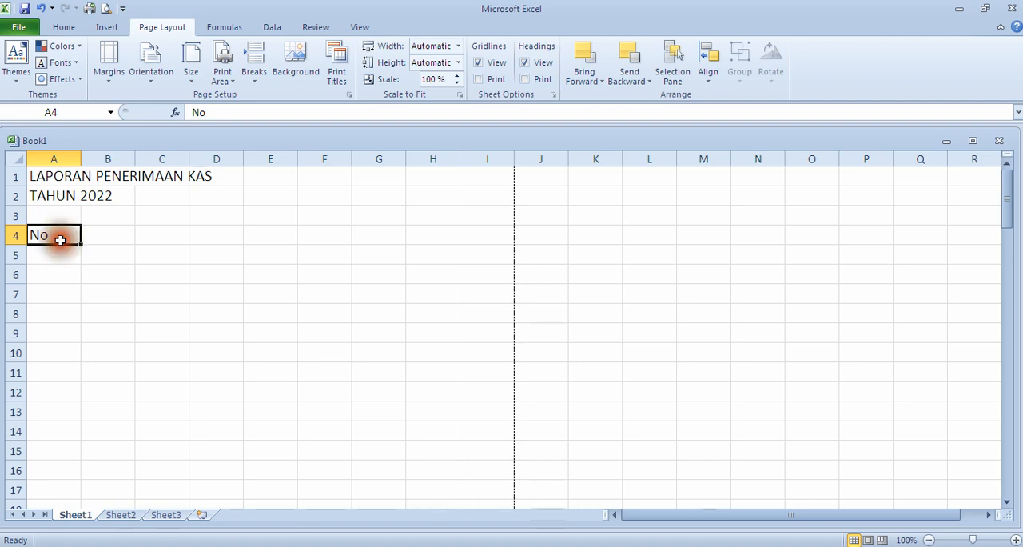
pyautogui.click(60, 235)
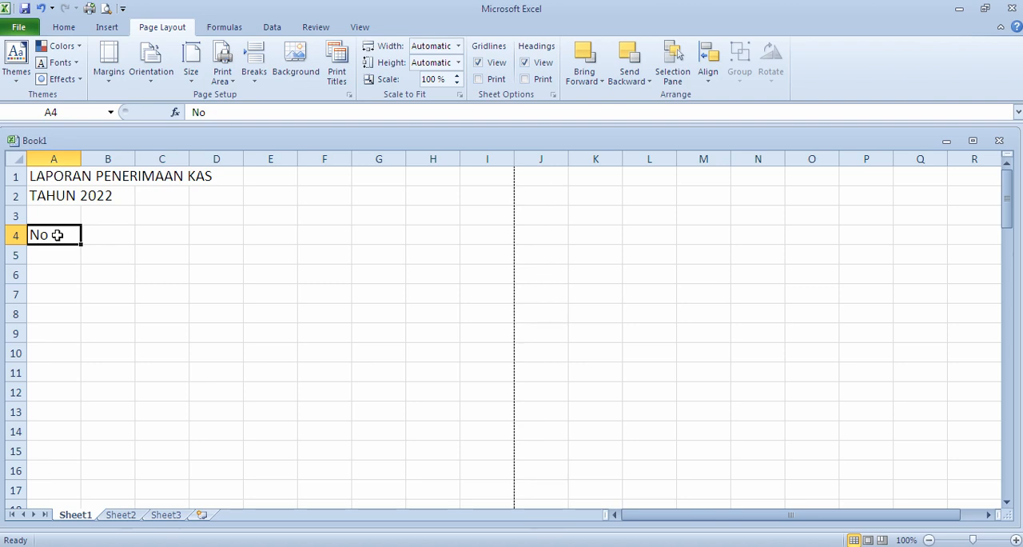
pyautogui.write('N')
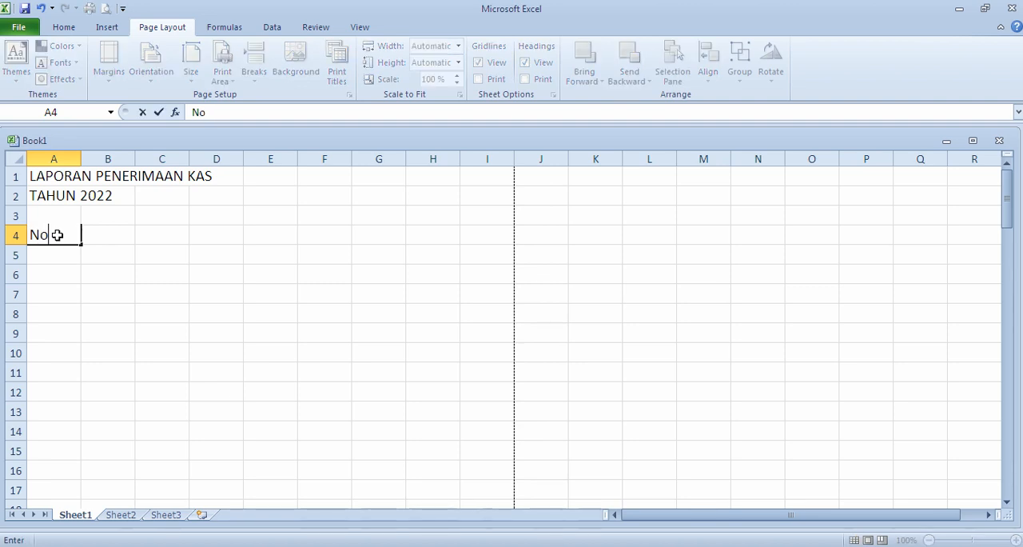
pyautogui.write('o')
pyautogui.press('Return')
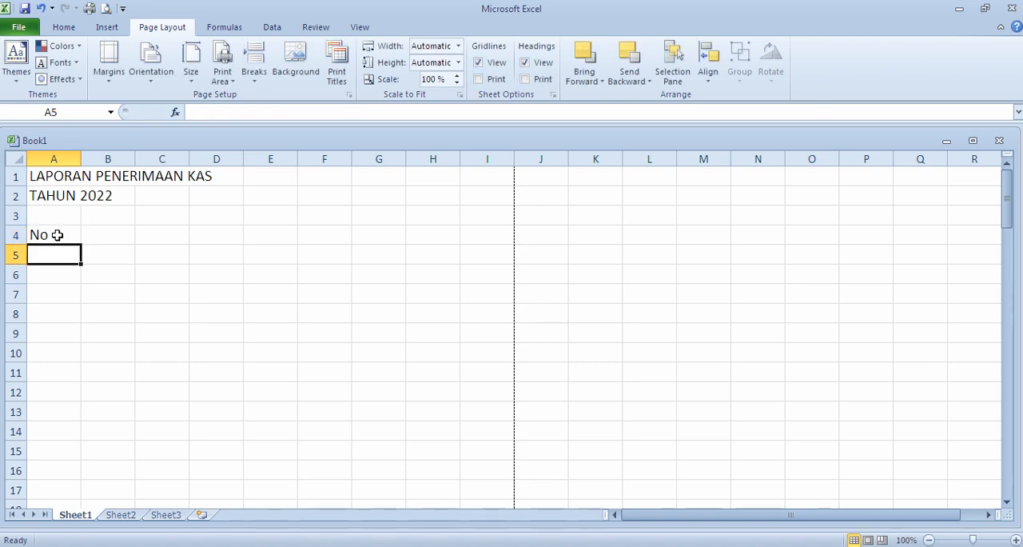
pyautogui.click(70, 230)
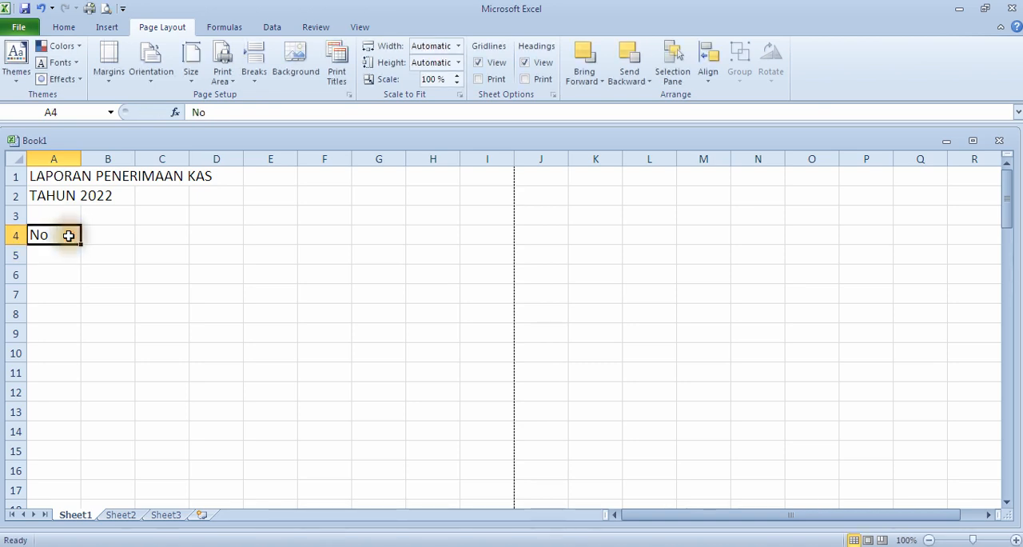
pyautogui.click(65, 235)
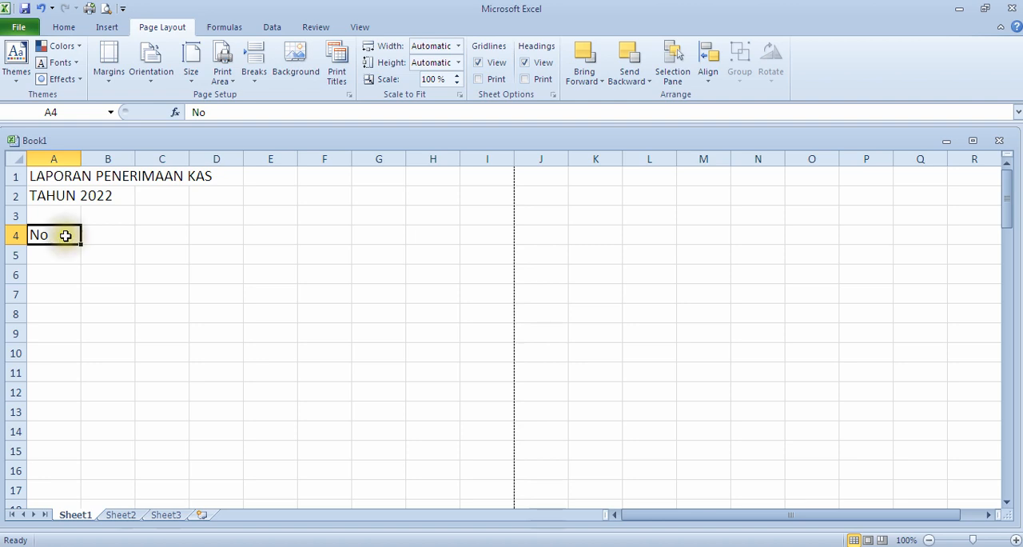
pyautogui.press('Return')
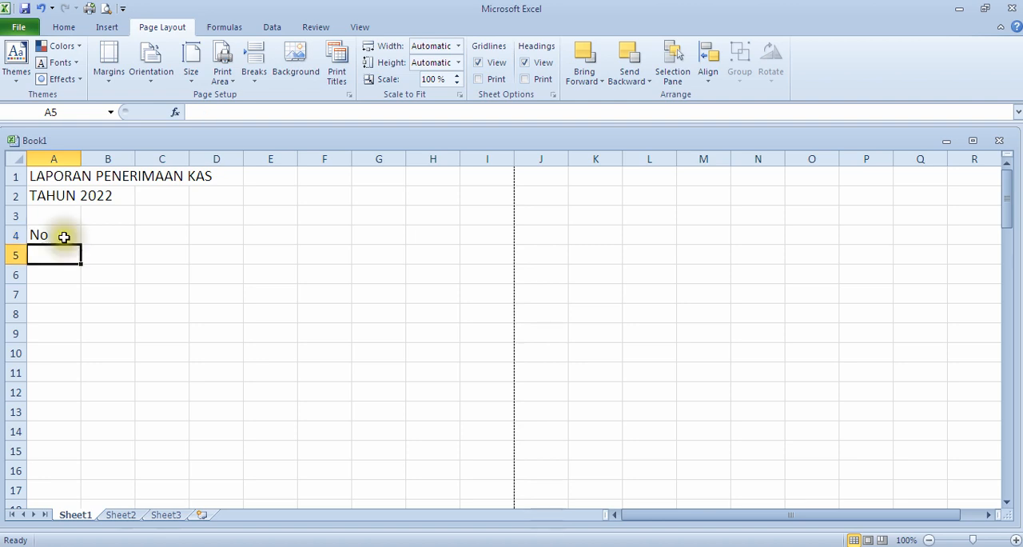
# Step: Enter the column heading Bulan in cell B4
pyautogui.click(77, 236)
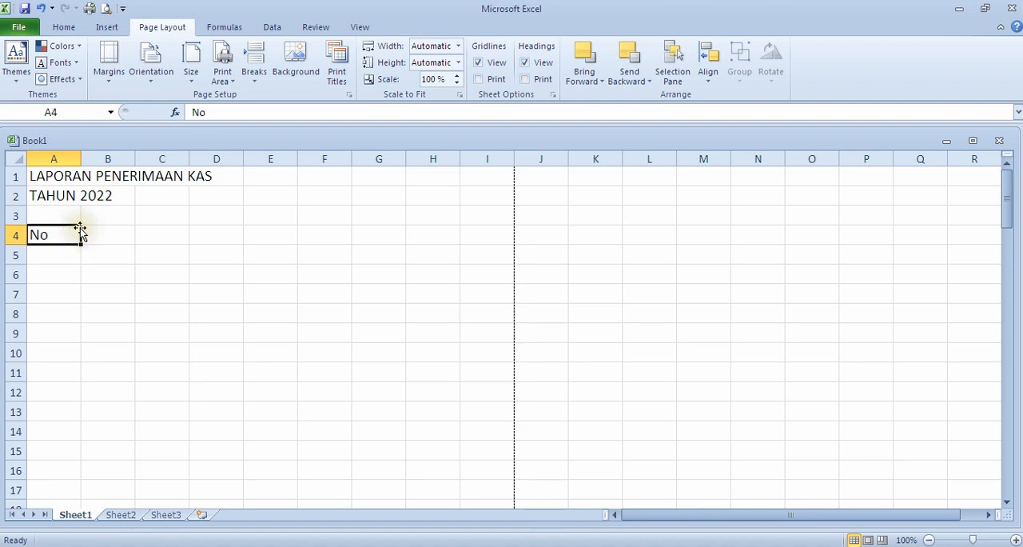
pyautogui.press('Tab')
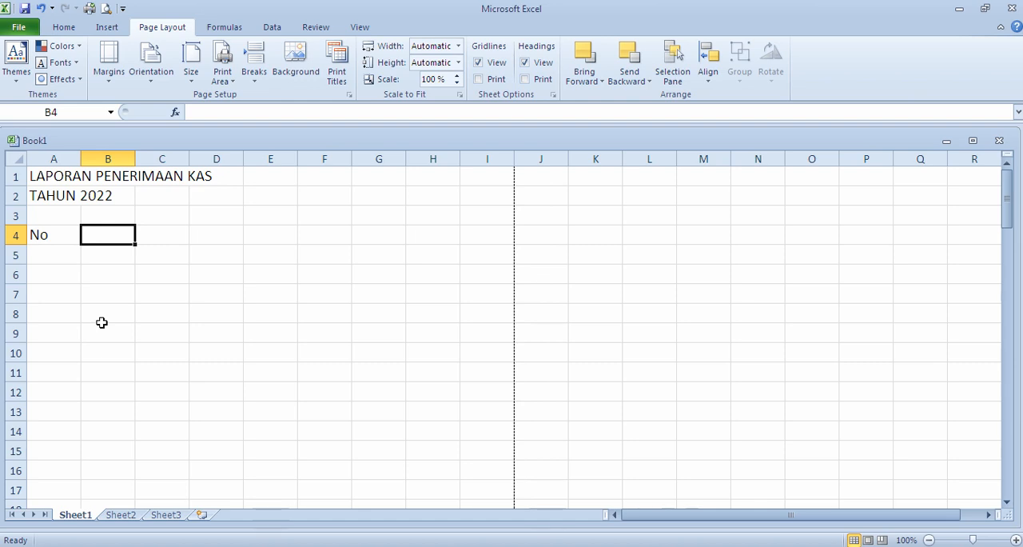
pyautogui.write('Bulan')
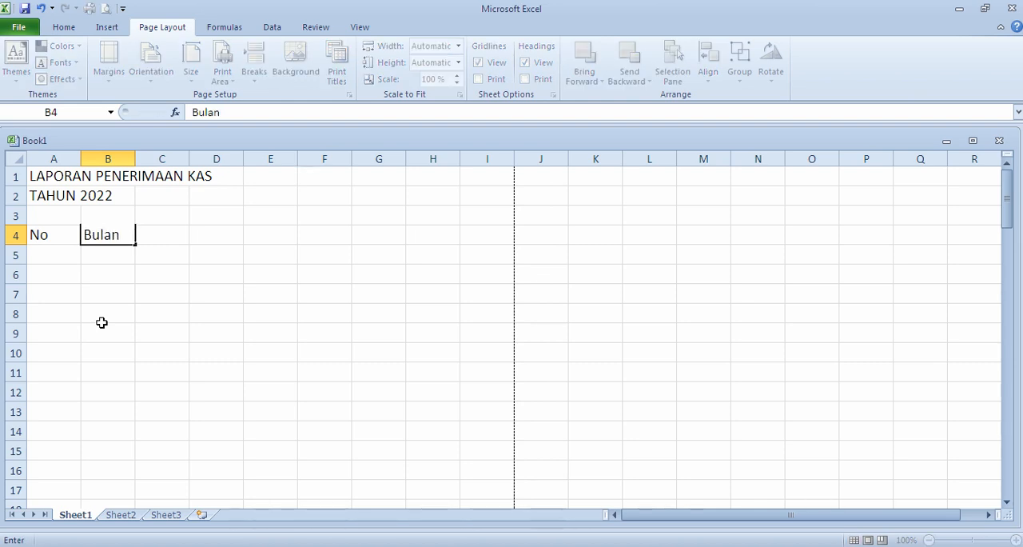
pyautogui.press('Tab')
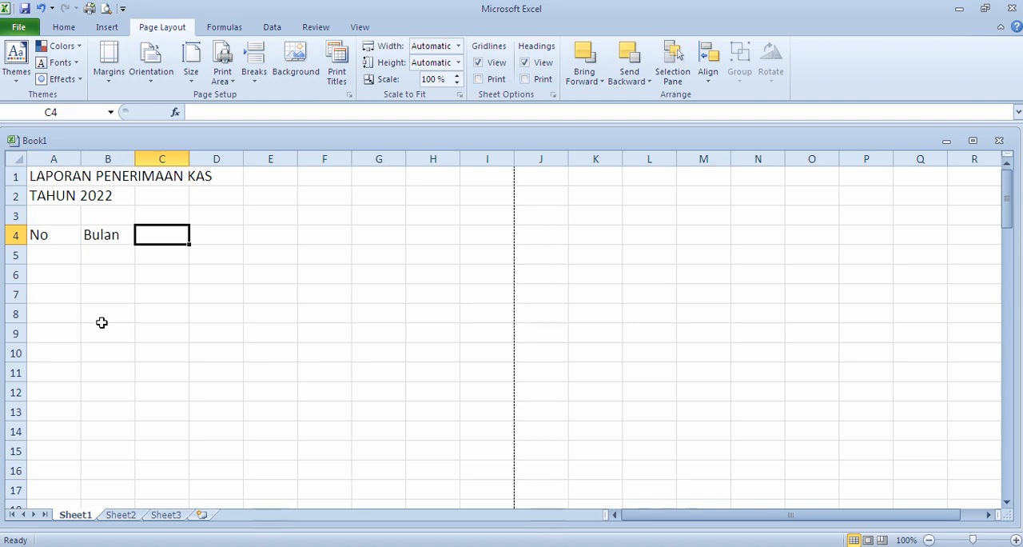
pyautogui.press('Down')
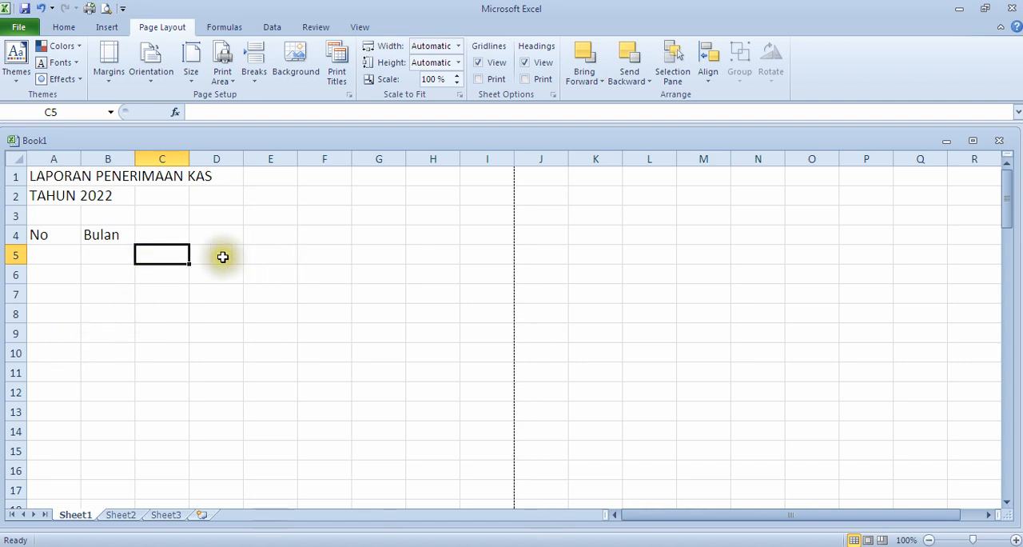
# Step: Enter the month headings Januari, Februari, Maret and April in cells C5 to F5
pyautogui.click(154, 233)
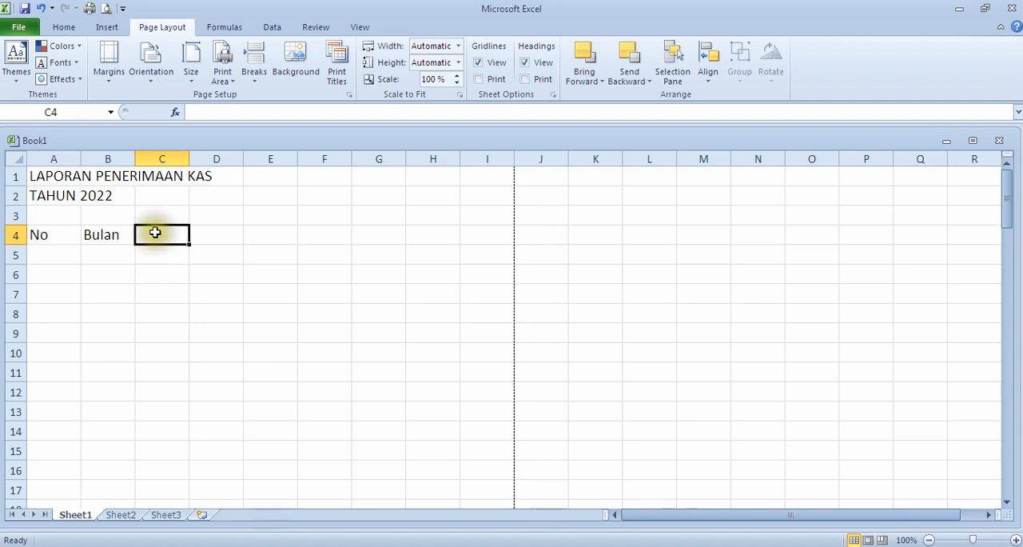
pyautogui.click(155, 254)
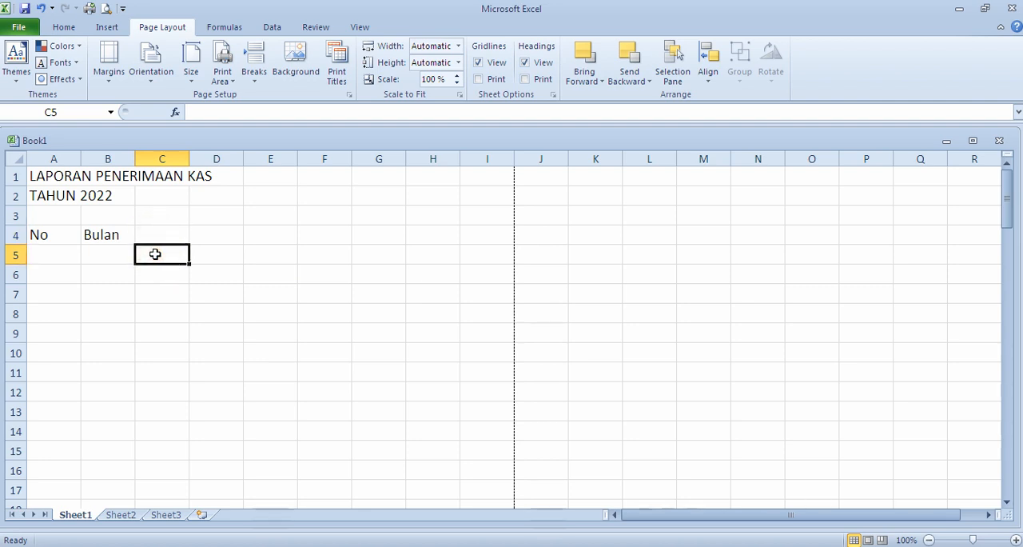
pyautogui.write('Januari')
pyautogui.press('Tab')
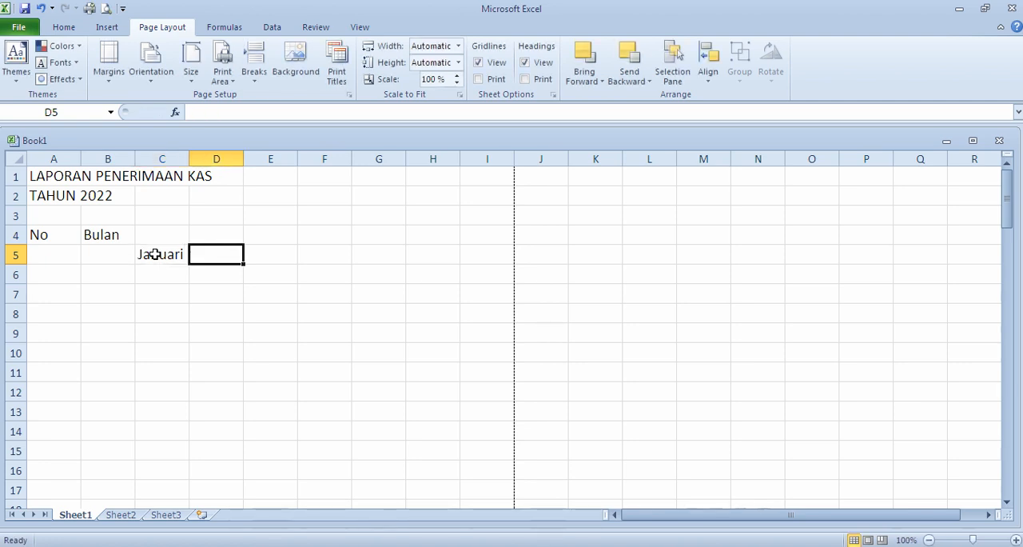
pyautogui.write('Februari')
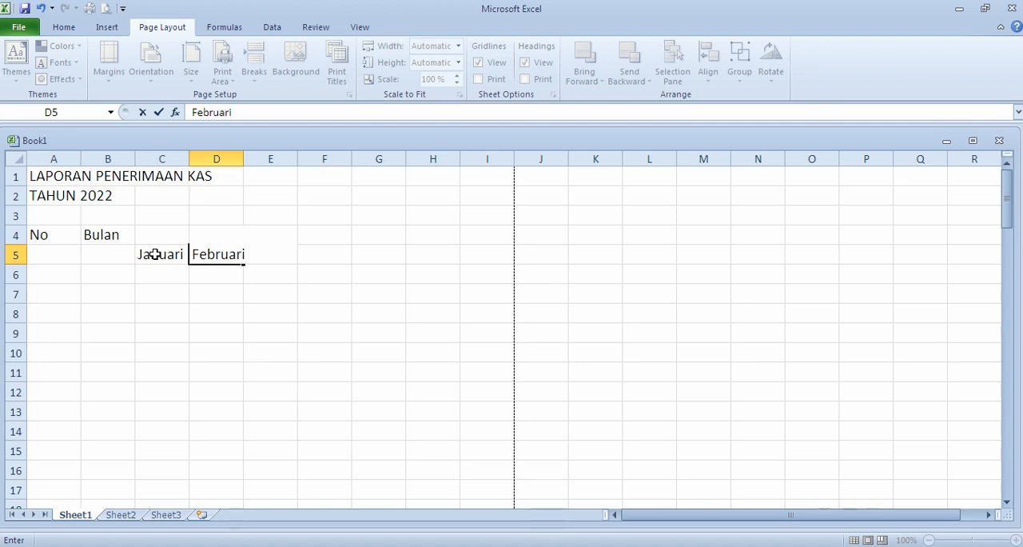
pyautogui.press('Tab')
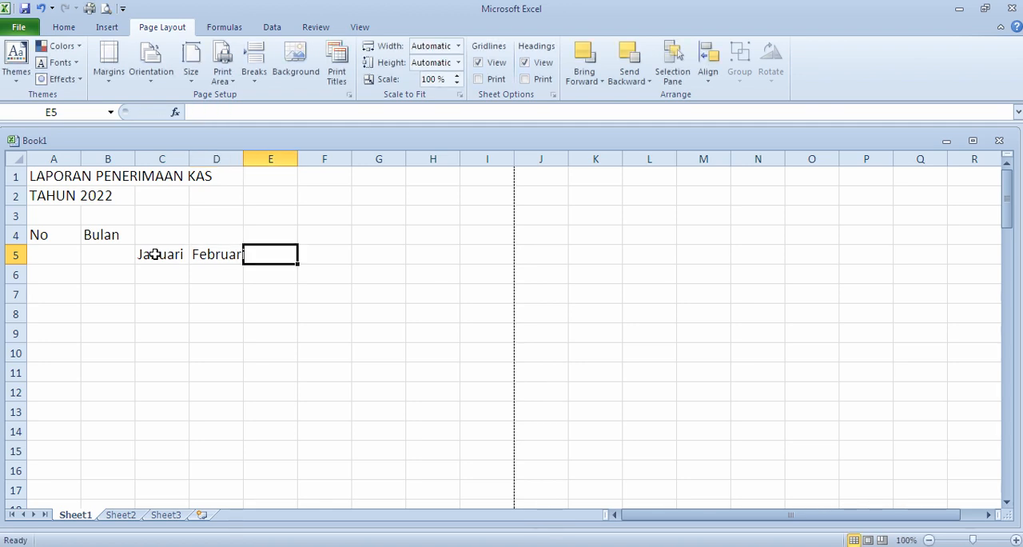
pyautogui.write('M')
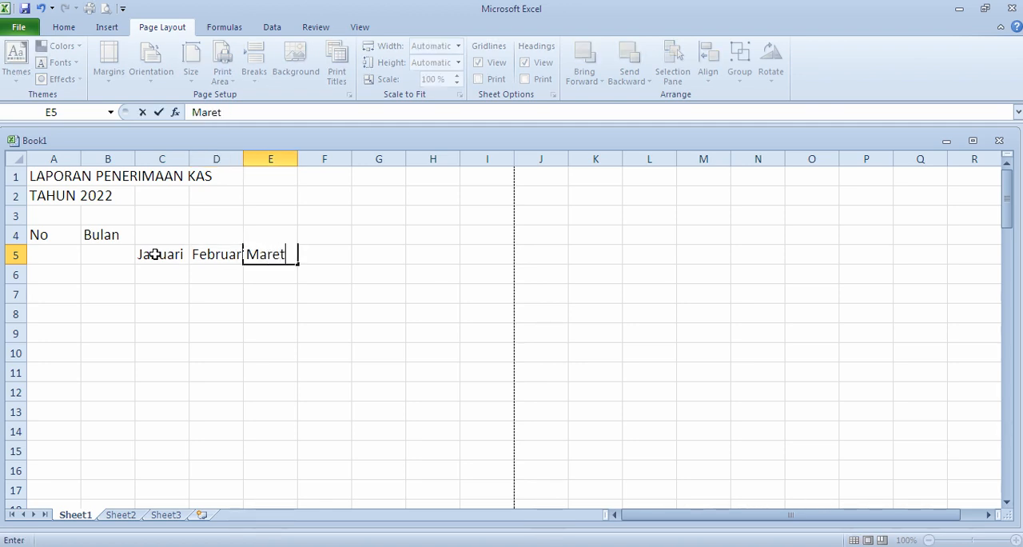
pyautogui.write('aret')
pyautogui.press('Tab')
pyautogui.write('A')
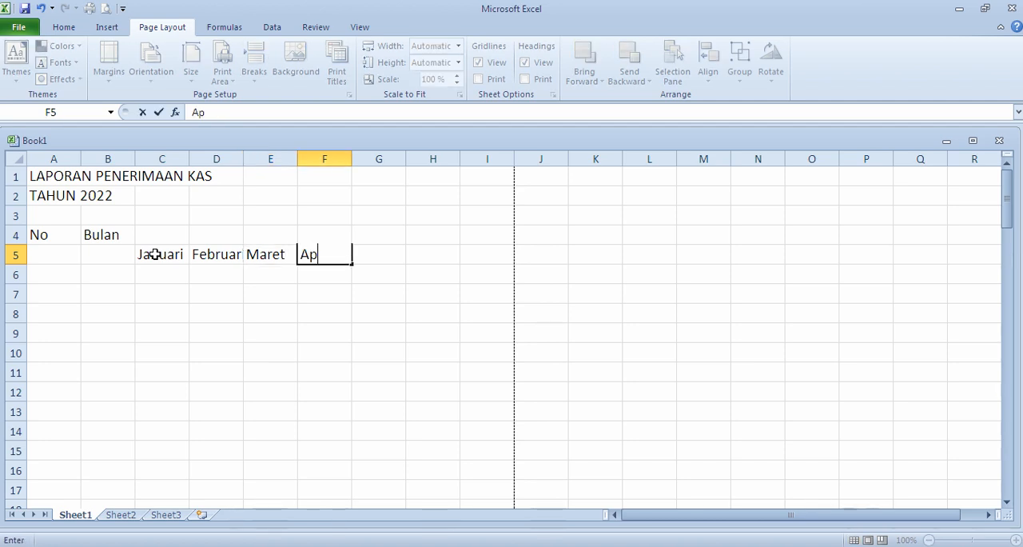
pyautogui.write('pril')
pyautogui.press('Tab')
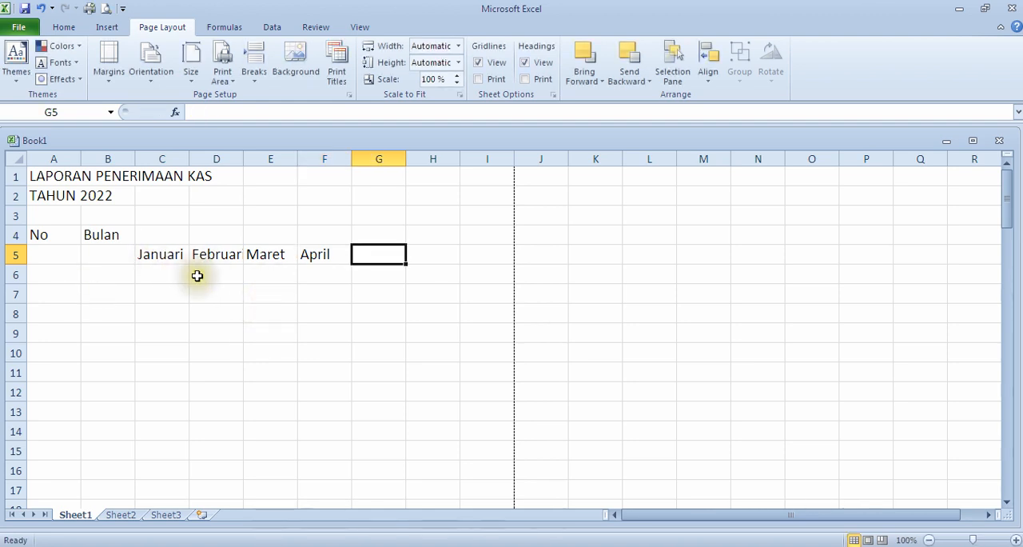
# Step: Apply all borders to the table heading range A4:F5
pyautogui.click(36, 235)
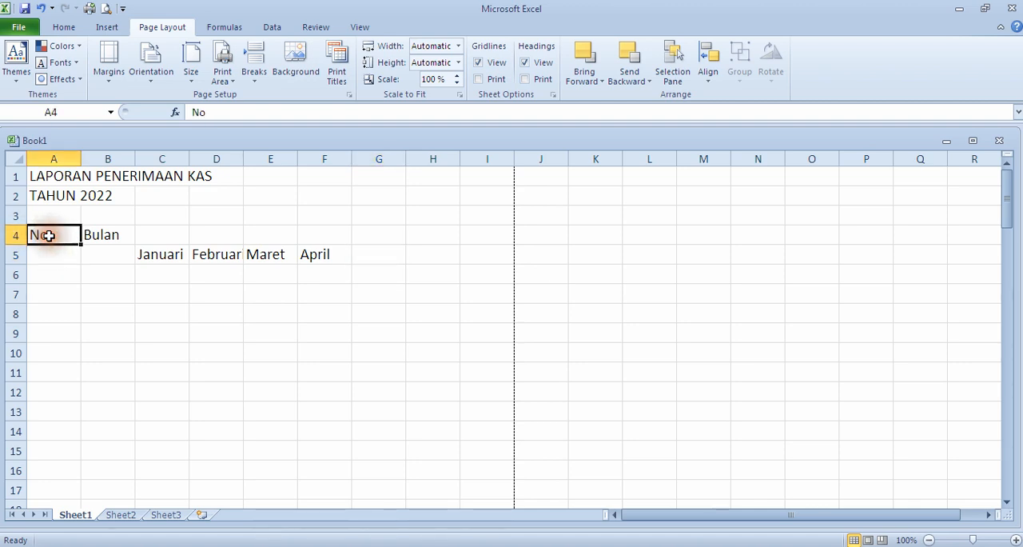
pyautogui.moveTo(45, 234); pyautogui.dragTo(306, 252)
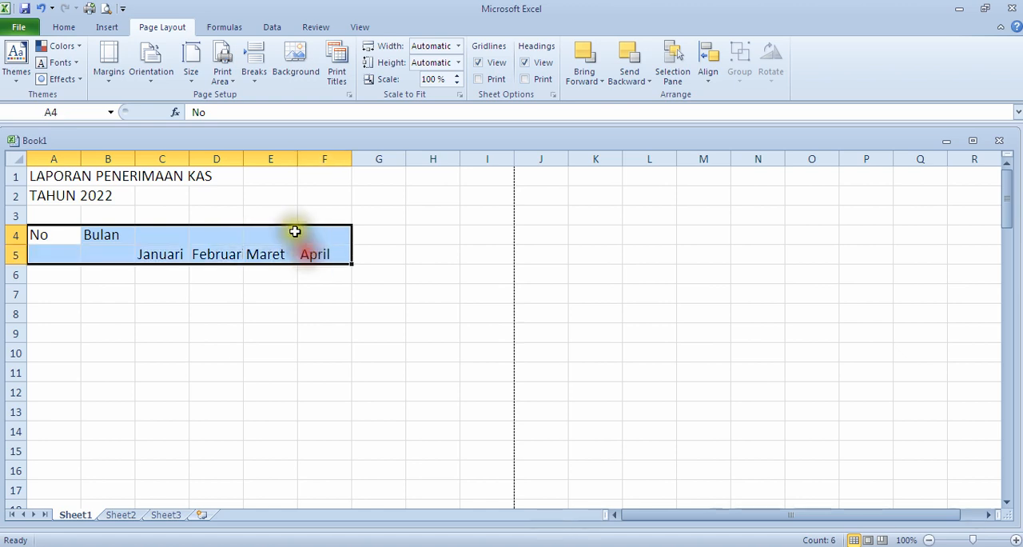
pyautogui.click(63, 28)
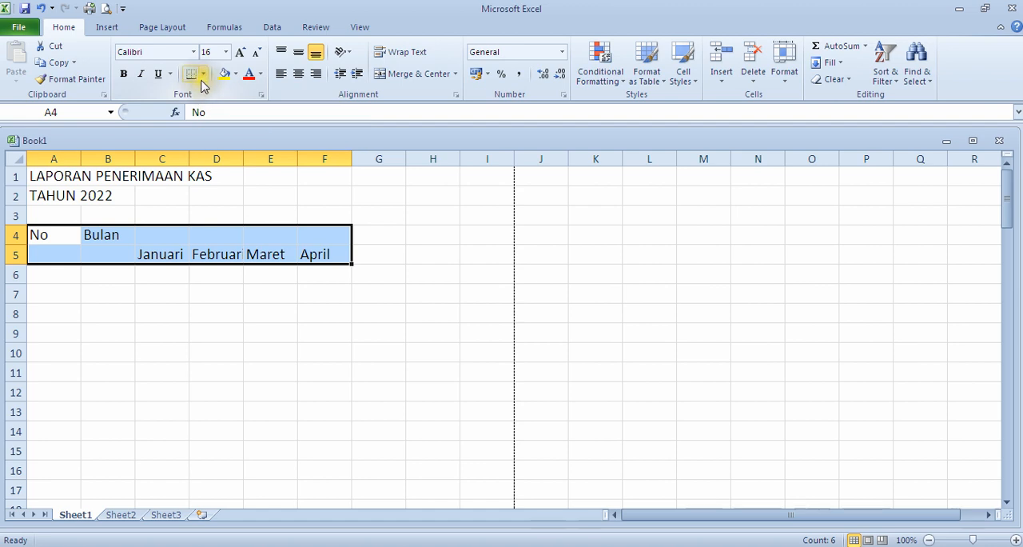
pyautogui.click(205, 75)
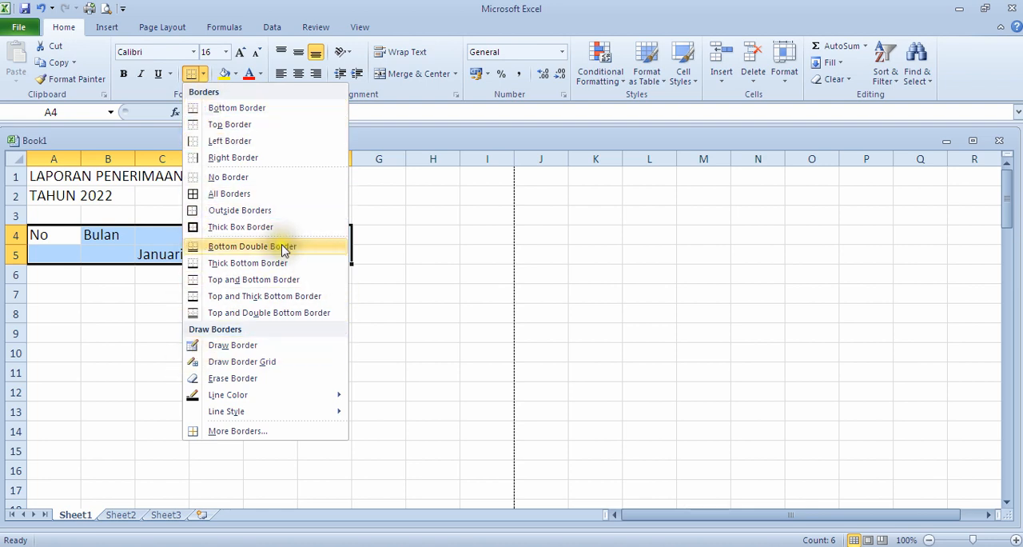
pyautogui.click(227, 194)
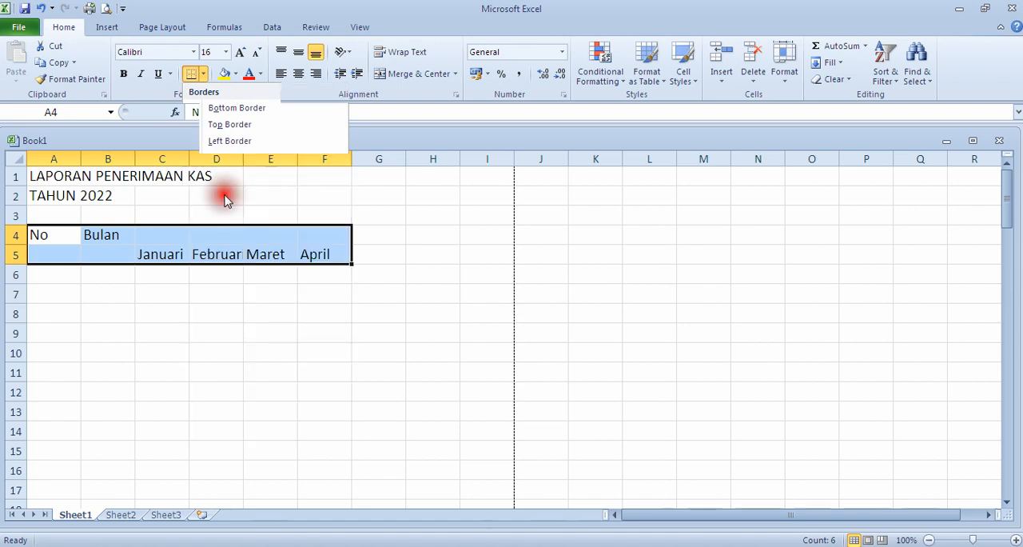
pyautogui.click(164, 300)
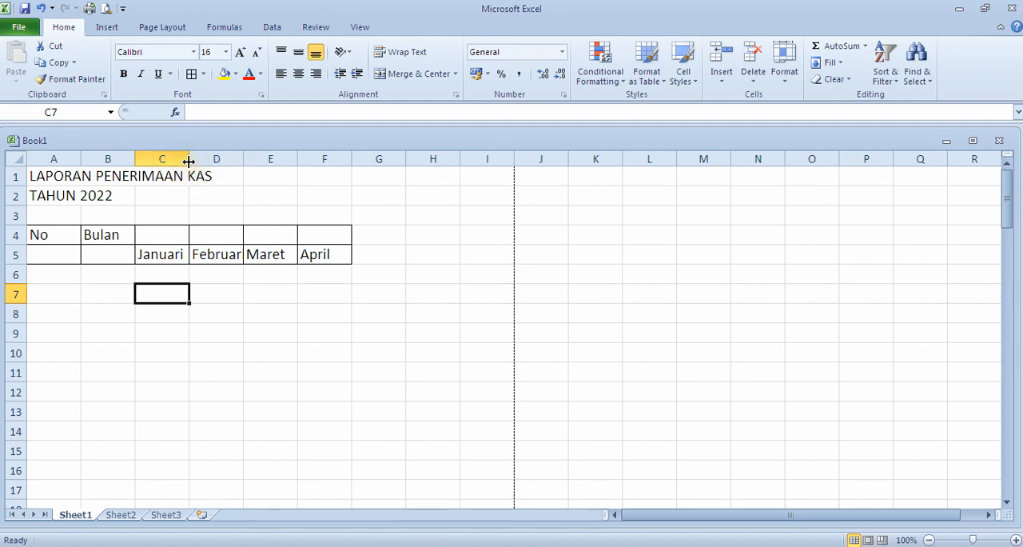
# Step: Merge and center cells C4:F4 above the month headings
pyautogui.click(164, 234)
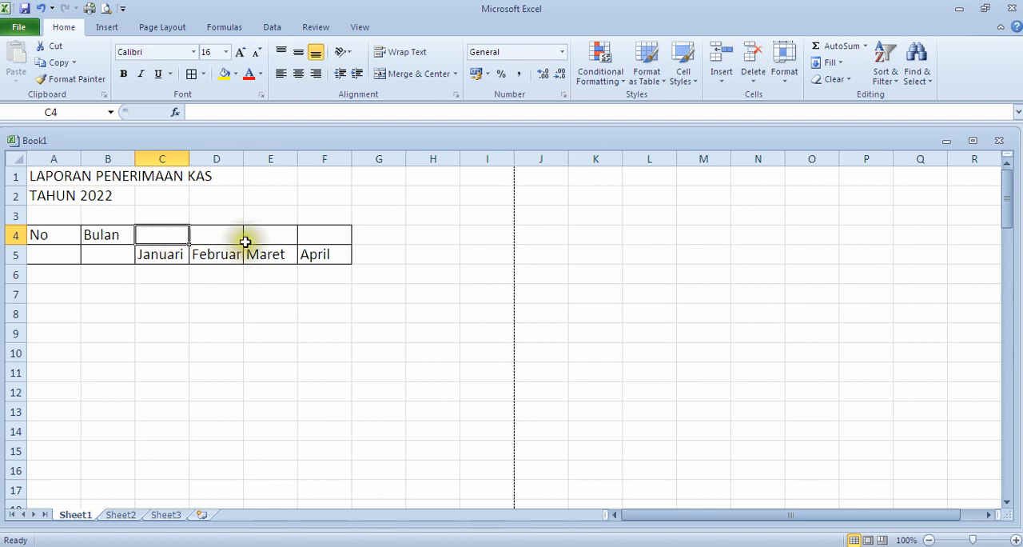
pyautogui.click(171, 254)
pyautogui.click(219, 254)
pyautogui.click(250, 254)
pyautogui.click(165, 235)
pyautogui.moveTo(165, 236); pyautogui.dragTo(328, 237)
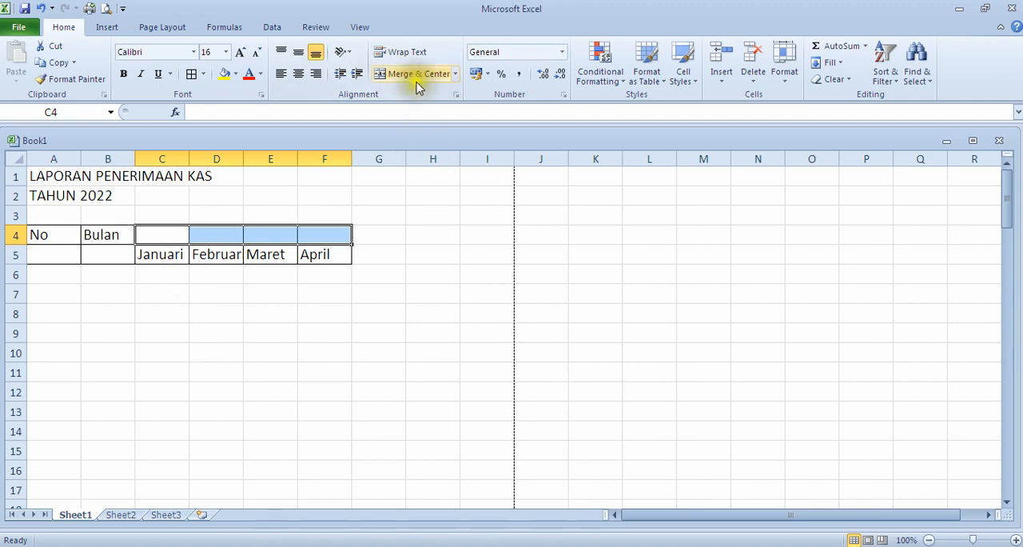
pyautogui.click(167, 238)
pyautogui.moveTo(167, 238); pyautogui.dragTo(306, 242)
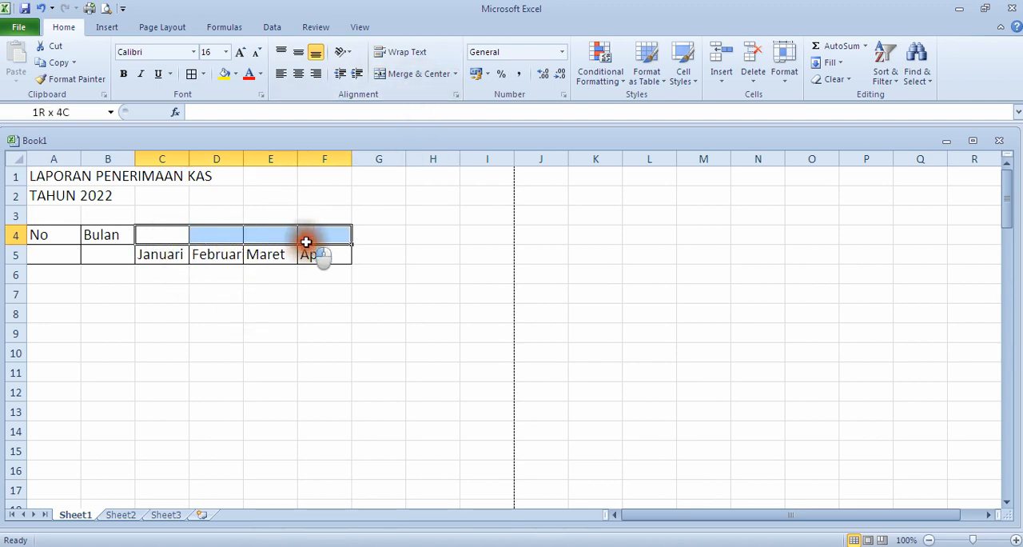
pyautogui.click(417, 74)
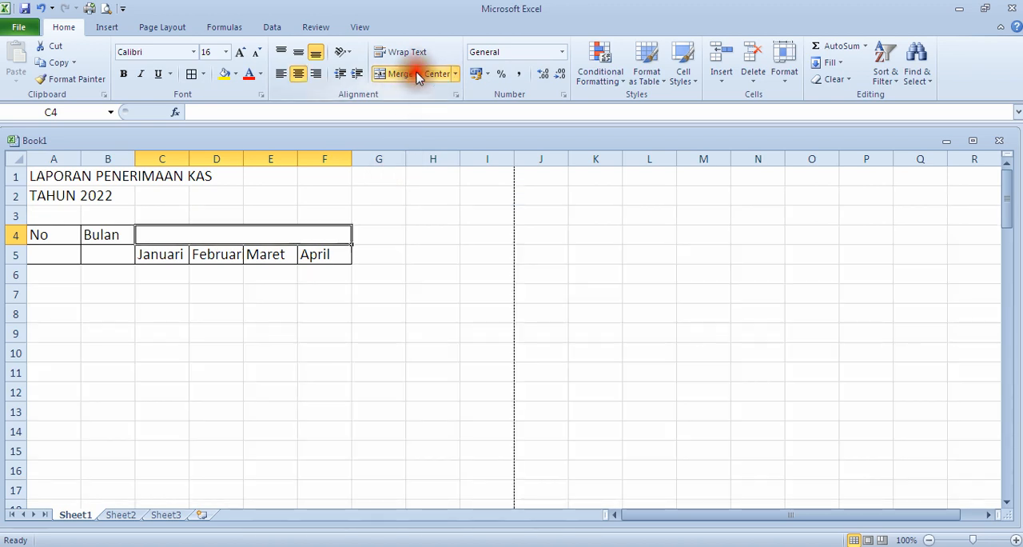
# Step: Enter the heading Bulan in the merged cell above the months
pyautogui.click(297, 238)
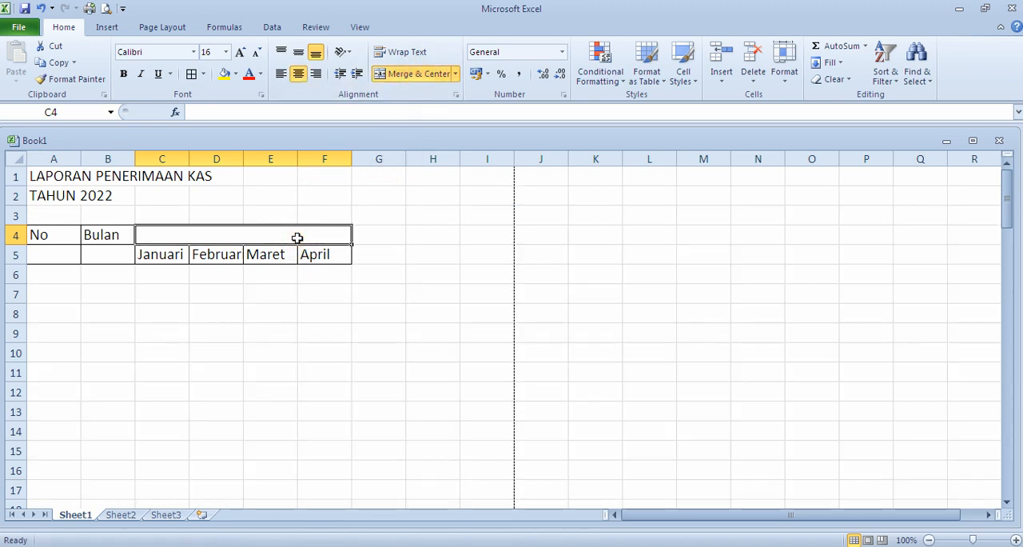
pyautogui.write('Bulan')
pyautogui.press('Return')
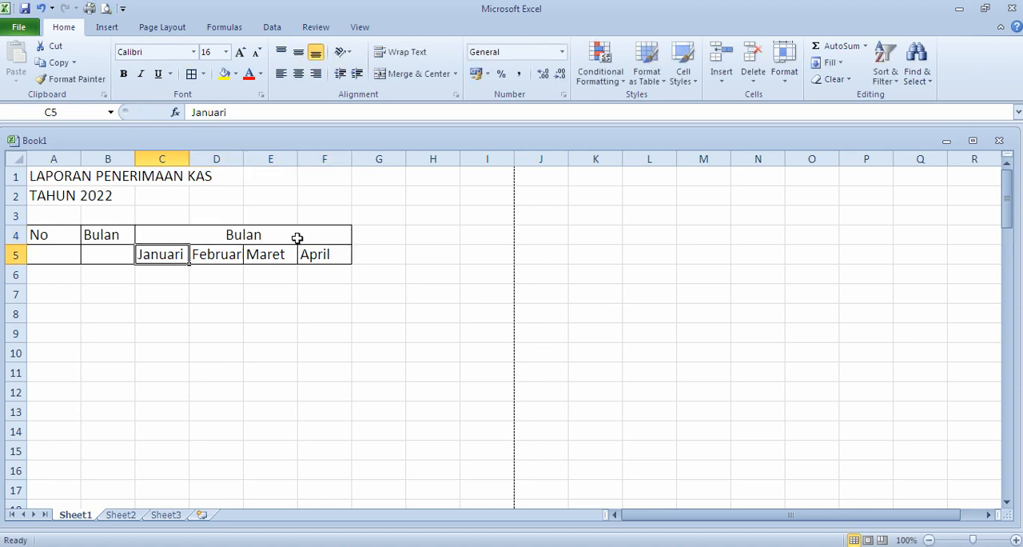
# Step: Replace the heading in cell B4 with Uraian
pyautogui.click(95, 233)
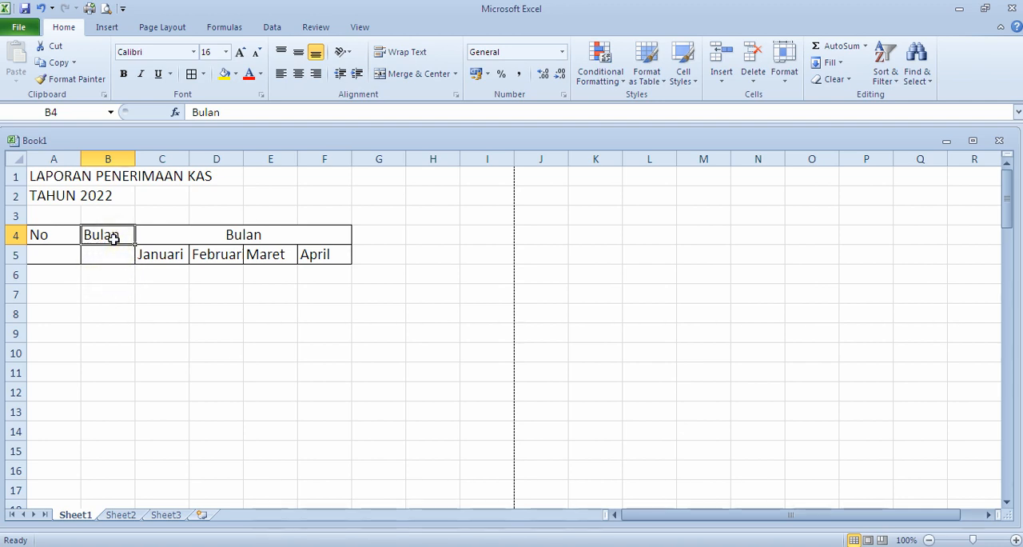
pyautogui.write('r')
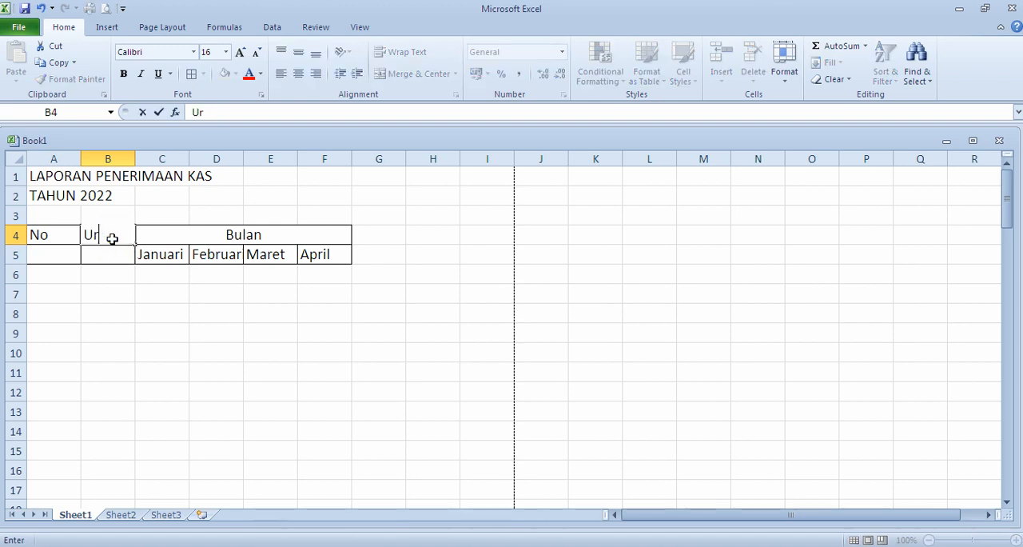
pyautogui.press('Return')
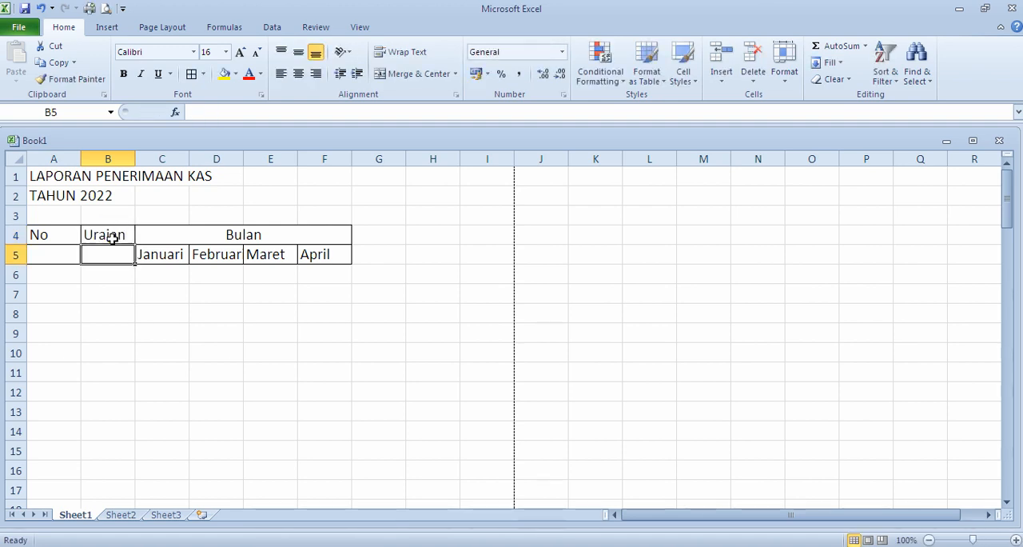
# Step: Merge and center the No heading across cells A4:A5
pyautogui.click(66, 271)
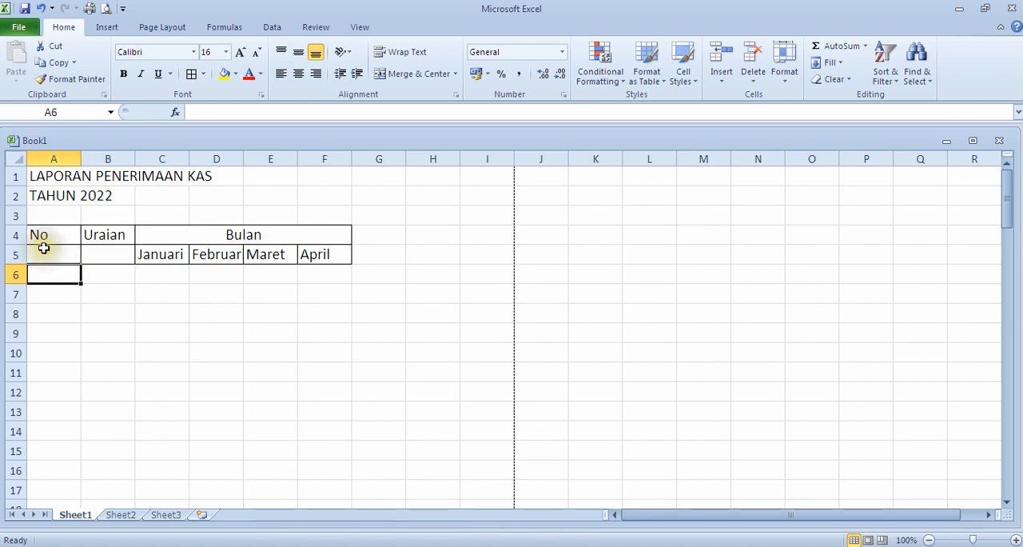
pyautogui.click(51, 256)
pyautogui.click(53, 232)
pyautogui.click(59, 256)
pyautogui.click(61, 232)
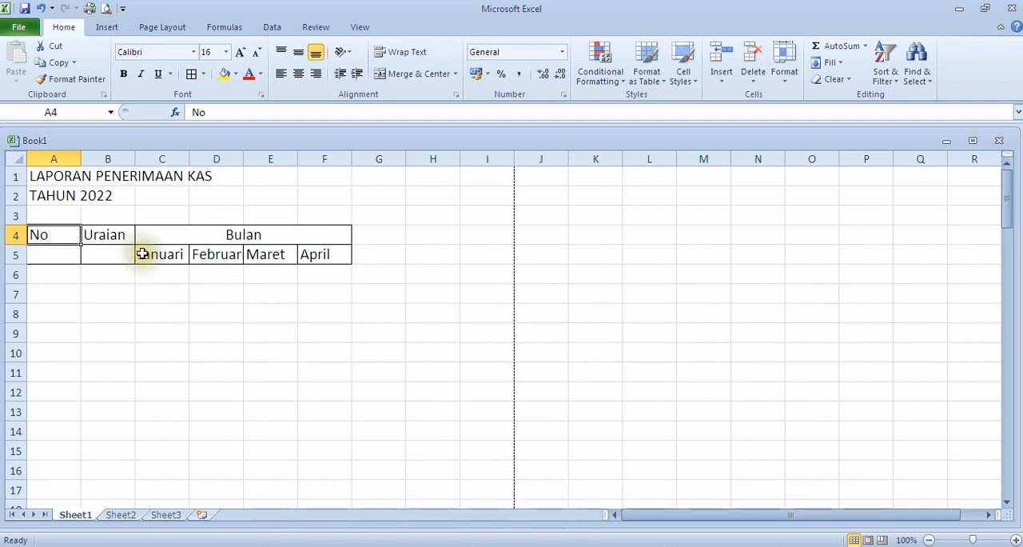
pyautogui.click(44, 236)
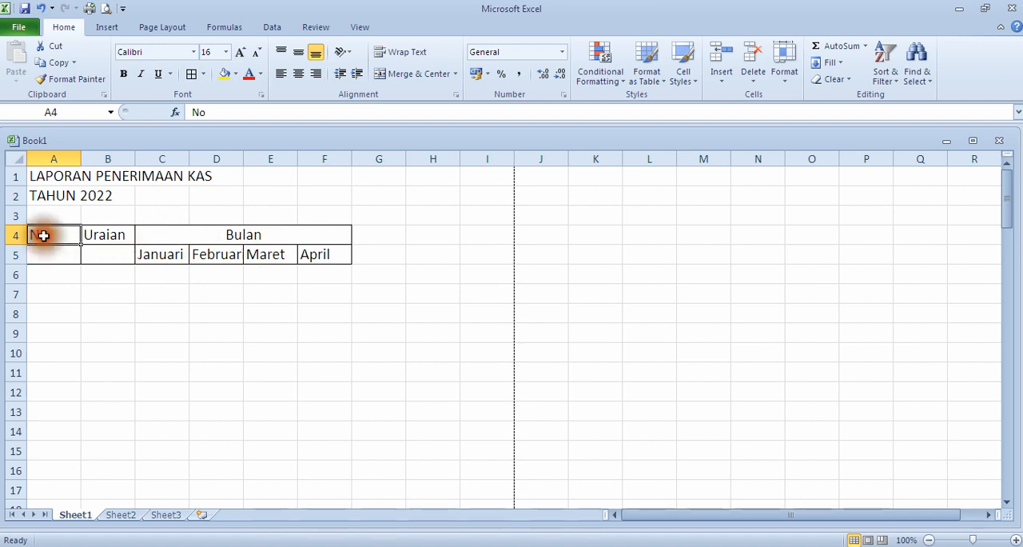
pyautogui.moveTo(44, 235); pyautogui.dragTo(50, 258)
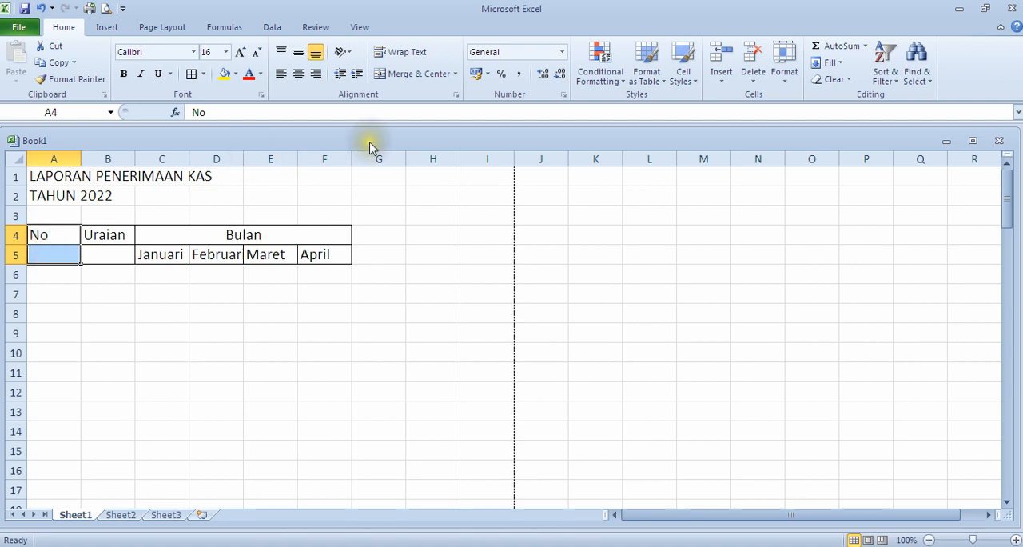
pyautogui.click(67, 235)
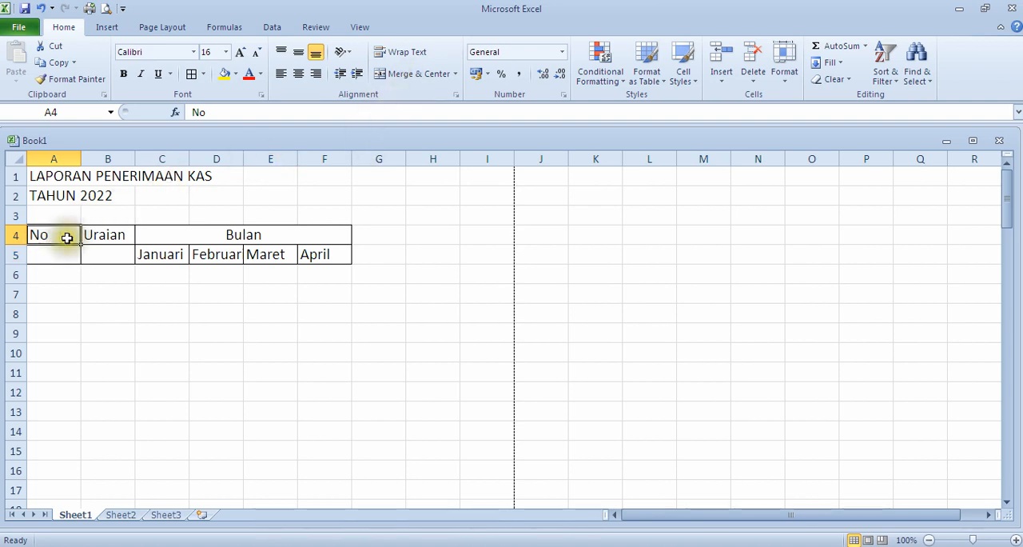
pyautogui.moveTo(66, 237); pyautogui.dragTo(74, 256)
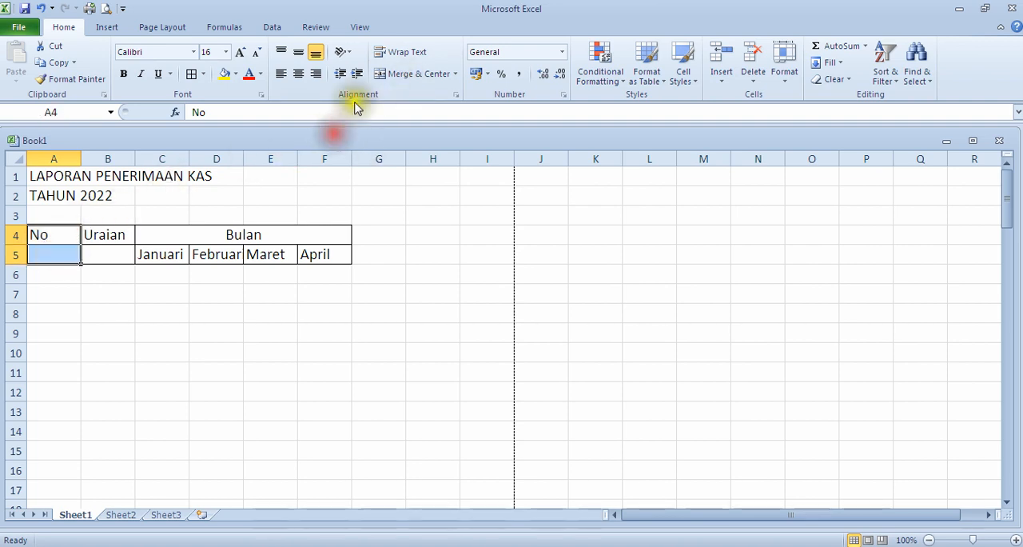
pyautogui.click(421, 73)
# Step: Merge and center the Uraian heading across cells B4:B5
pyautogui.click(113, 231)
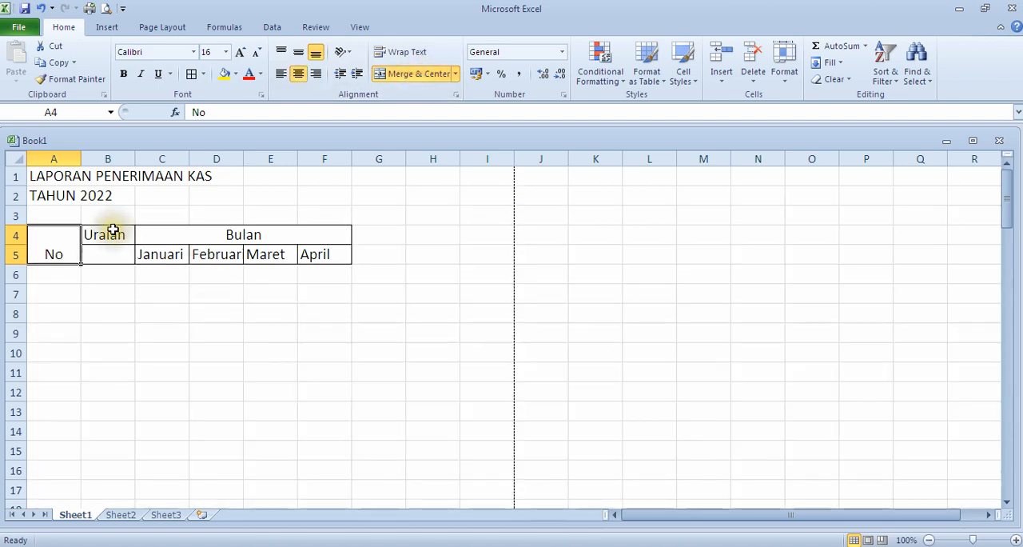
pyautogui.moveTo(112, 238); pyautogui.dragTo(112, 256)
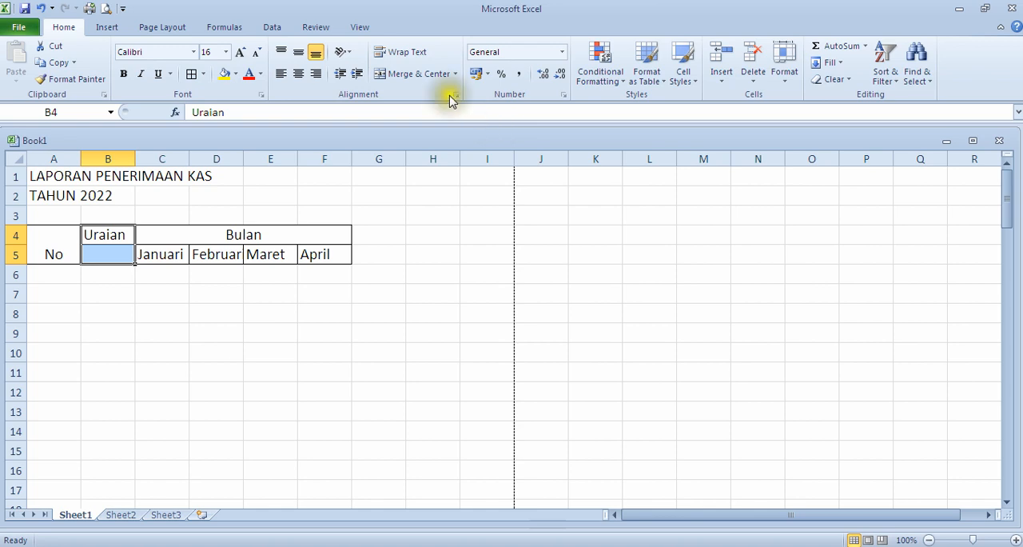
pyautogui.click(432, 78)
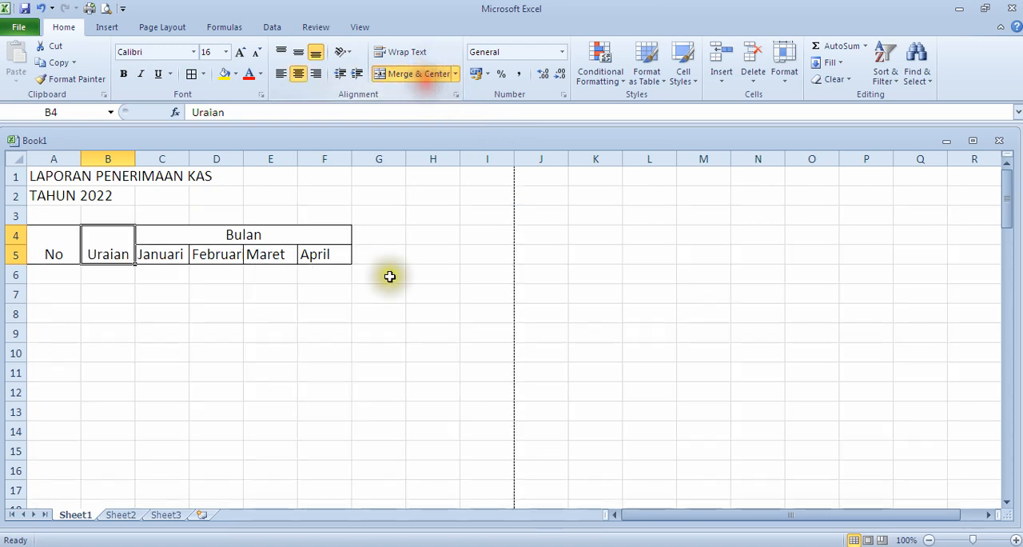
# Step: Center all the table headings in A4:F5 horizontally and align them to the middle vertically
pyautogui.click(35, 242)
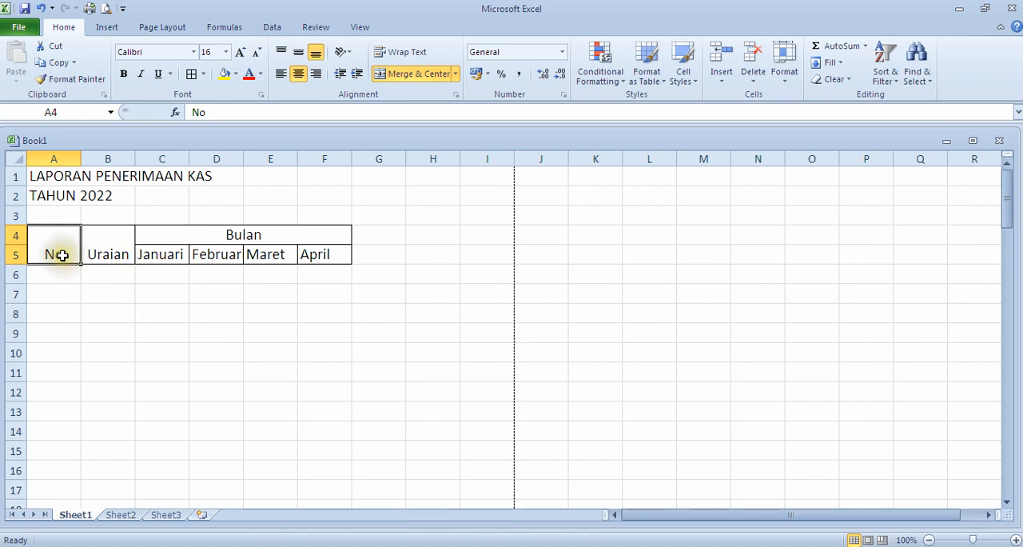
pyautogui.click(99, 254)
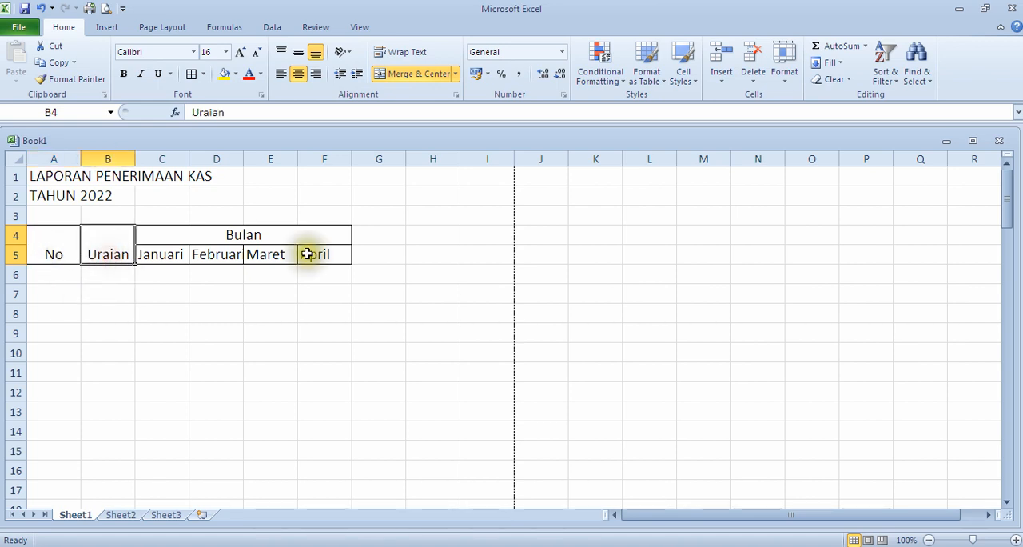
pyautogui.click(58, 247)
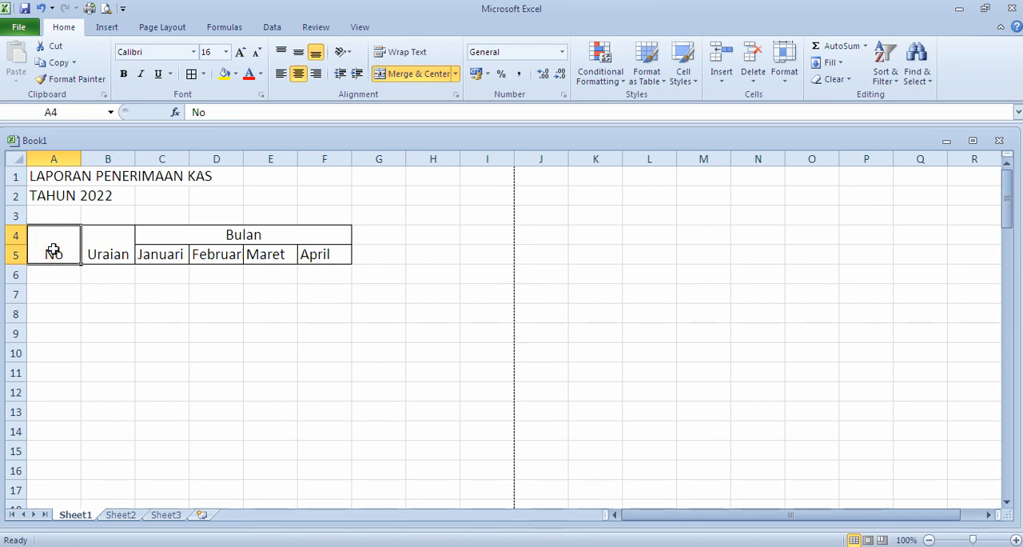
pyautogui.click(53, 250)
pyautogui.moveTo(53, 250); pyautogui.dragTo(240, 242)
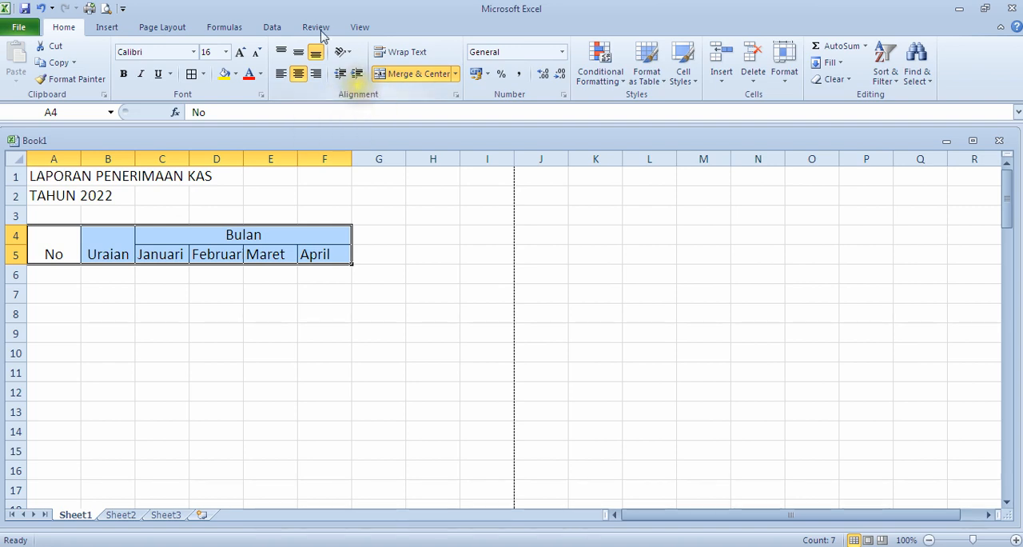
pyautogui.click(298, 75)
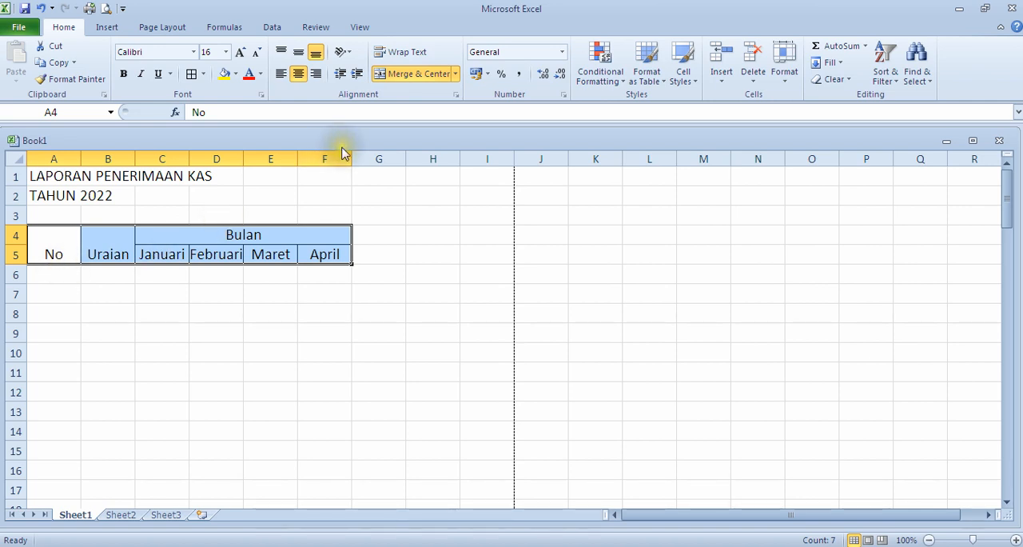
pyautogui.click(298, 54)
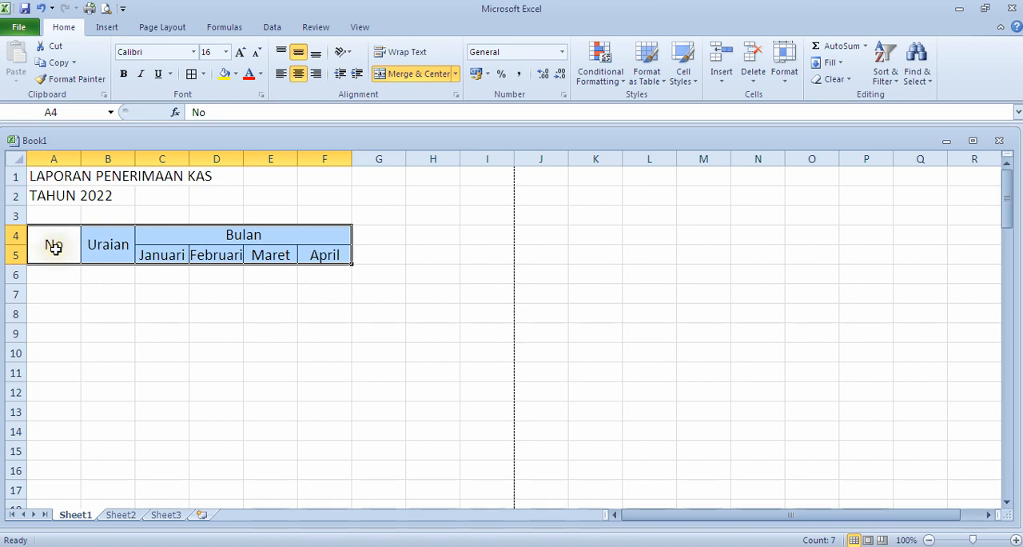
# Step: Narrow column A so it fits closely around the No heading
pyautogui.moveTo(77, 160); pyautogui.dragTo(72, 160)
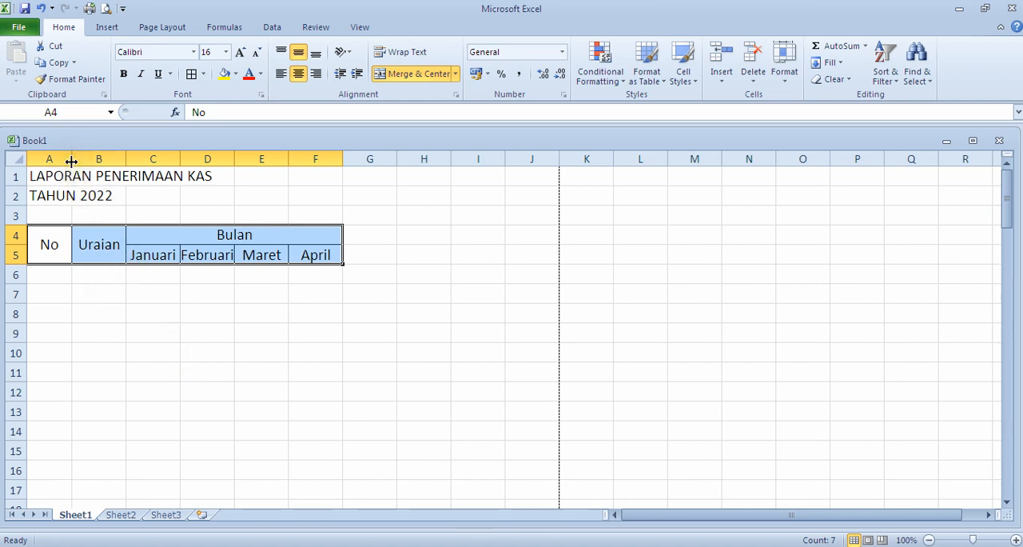
pyautogui.moveTo(71, 162); pyautogui.dragTo(65, 162)
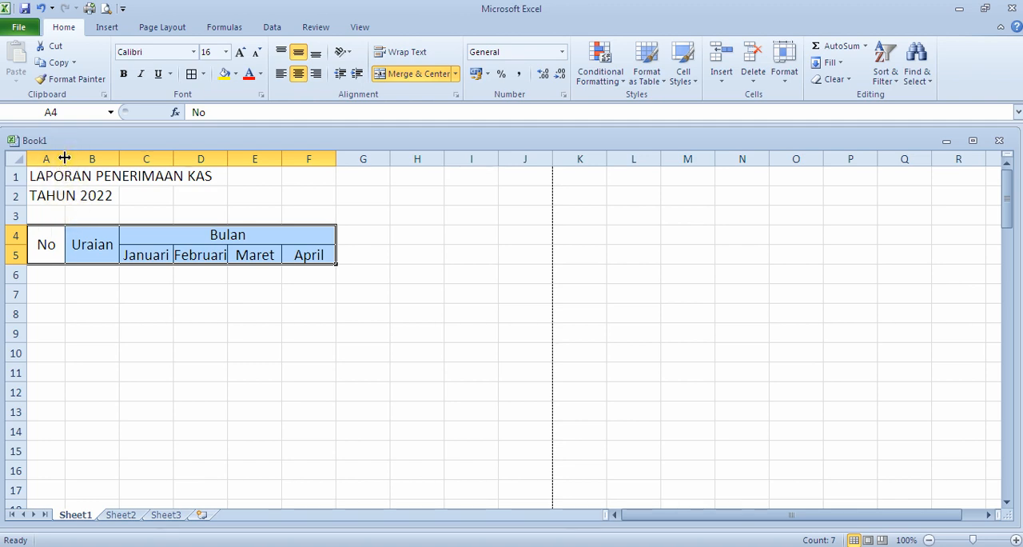
pyautogui.moveTo(65, 158)
pyautogui.mouseDown()
pyautogui.moveTo(82, 158)
pyautogui.moveTo(66, 158)
pyautogui.mouseUp()
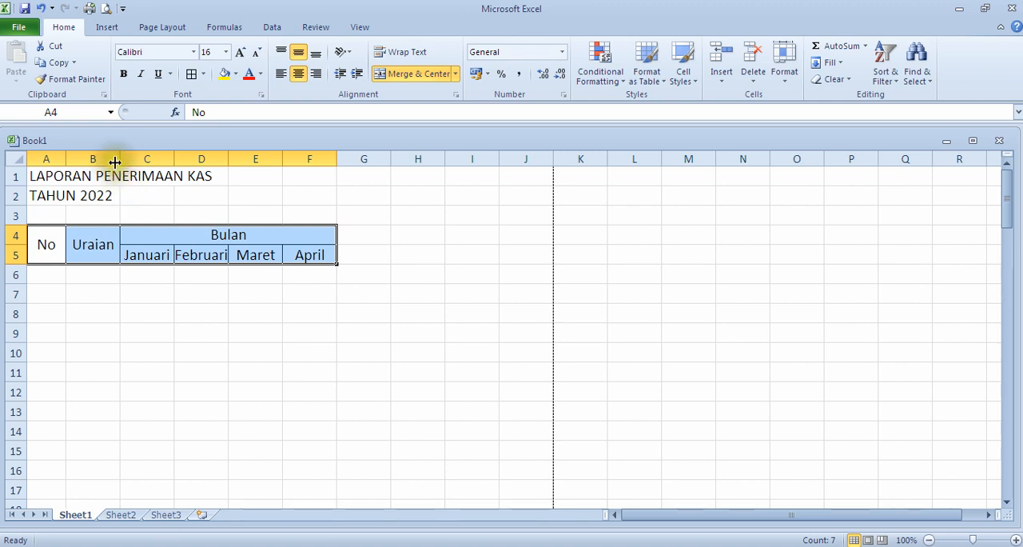
# Step: Widen the Uraian column to about twice its width and widen the month columns C to F equally
pyautogui.moveTo(119, 157); pyautogui.dragTo(183, 175)
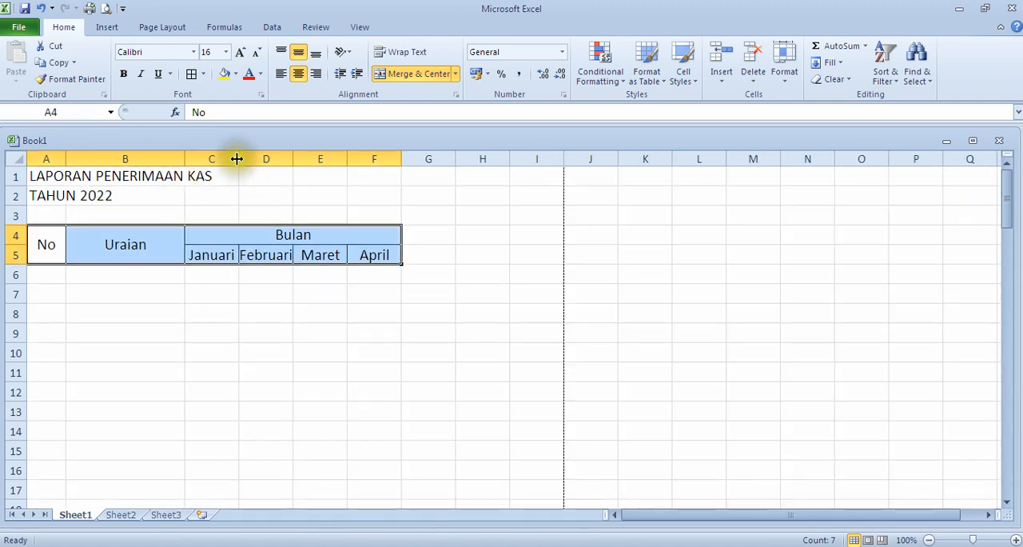
pyautogui.moveTo(238, 155); pyautogui.dragTo(467, 175)
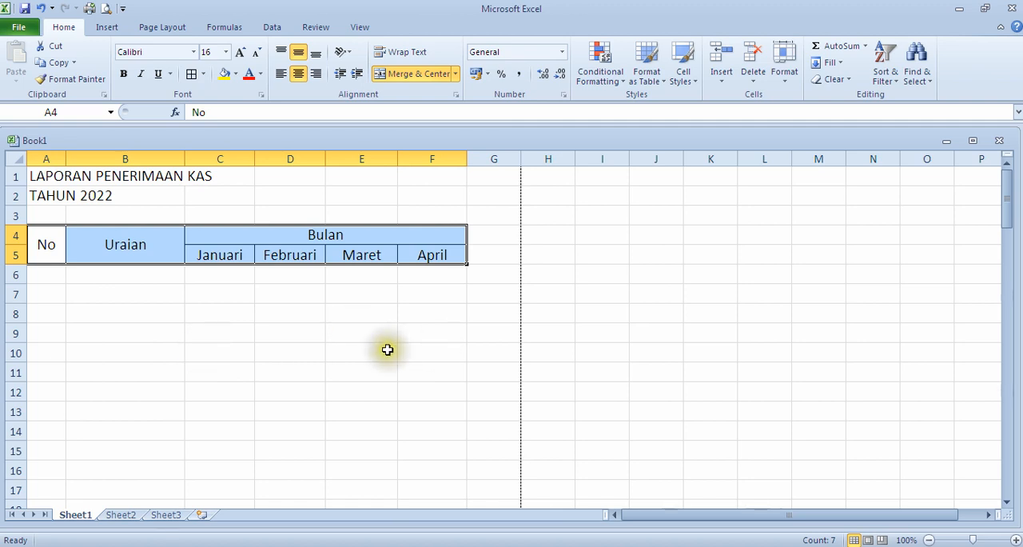
# Step: Enter the first row numbers, 1 in A6 and 2 in A7, under the No heading
pyautogui.click(58, 277)
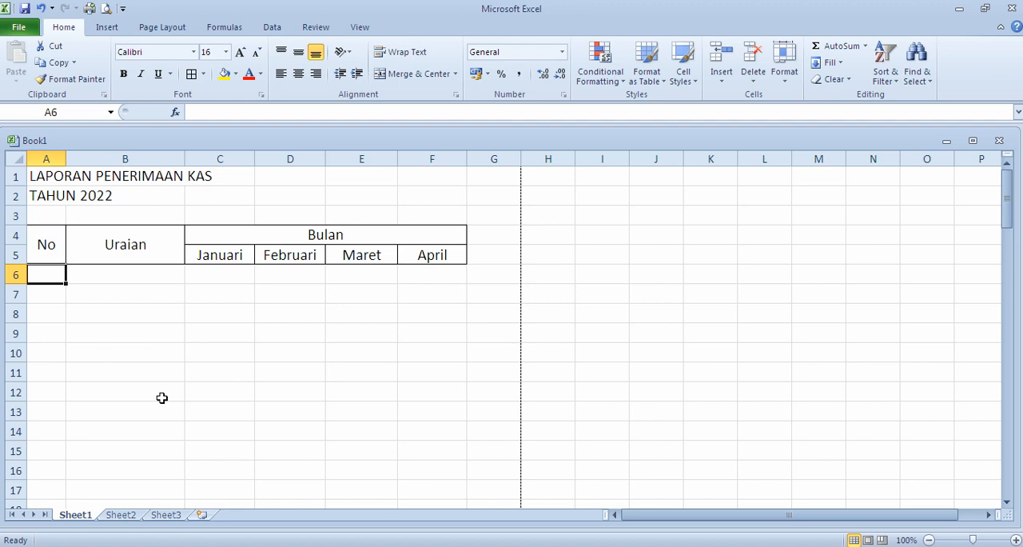
pyautogui.write('1')
pyautogui.press('Return')
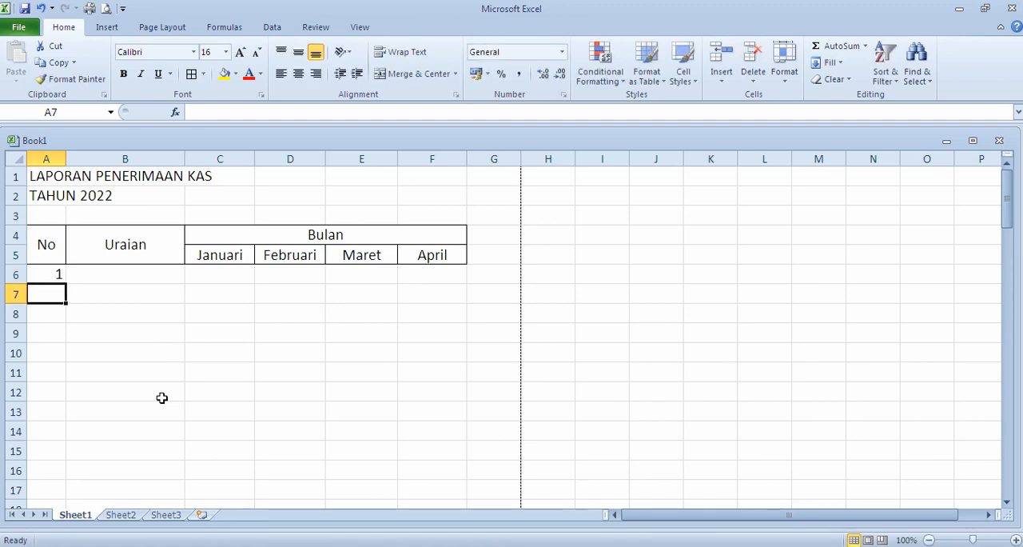
pyautogui.write('2')
pyautogui.press('Return')
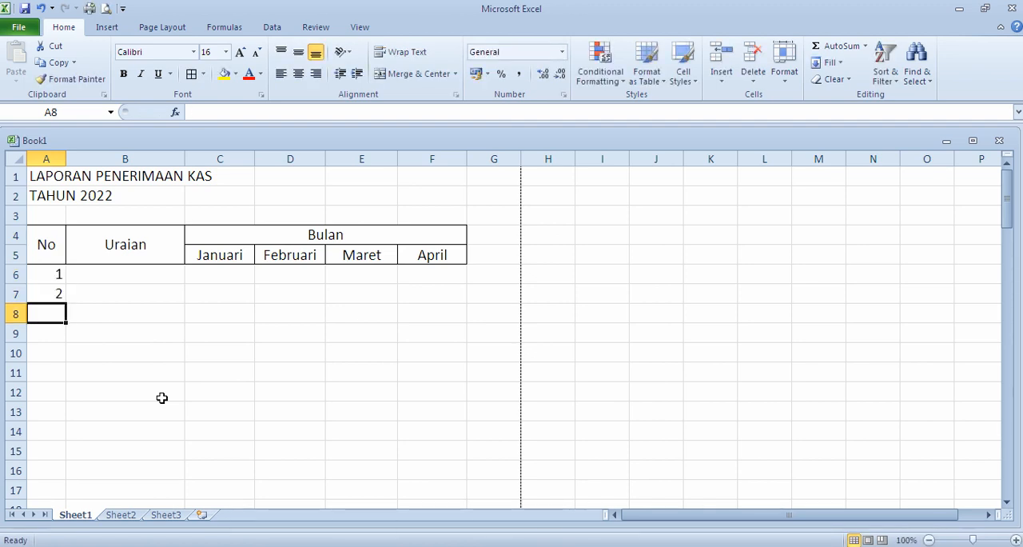
# Step: Extend the number series from A6:A7 down to 10 in cell A15
pyautogui.scroll(-2, 161, 397)
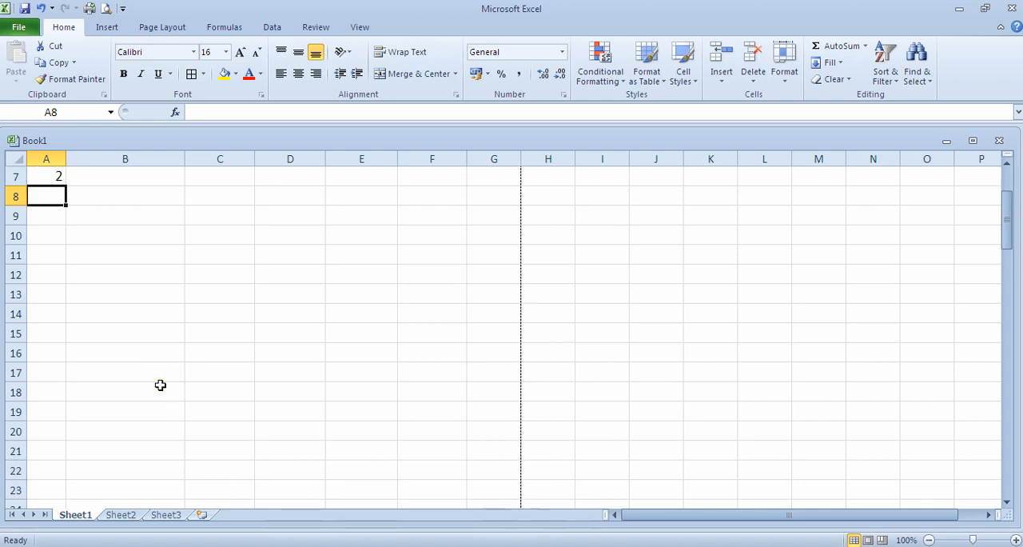
pyautogui.scroll(1, 169, 389)
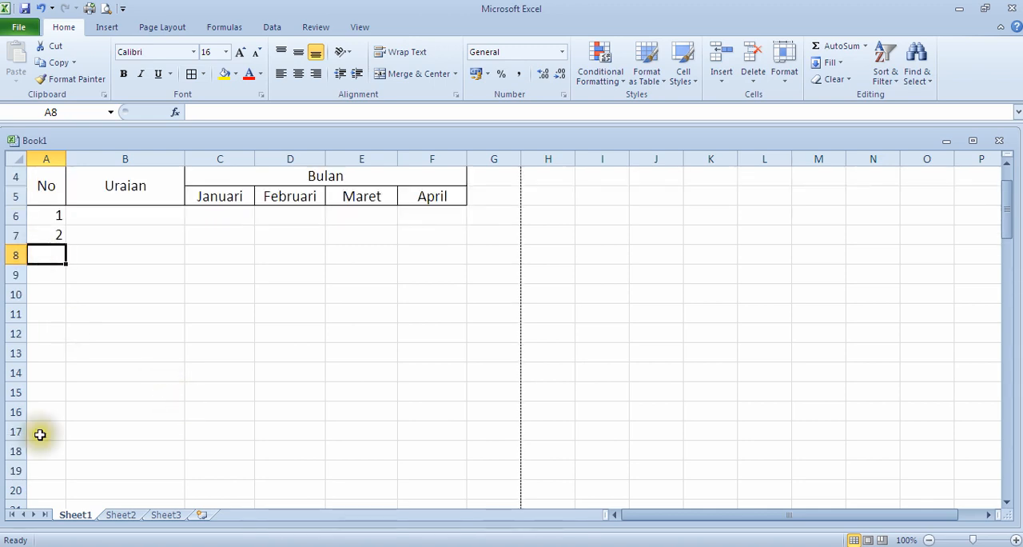
pyautogui.click(63, 310)
pyautogui.click(46, 273)
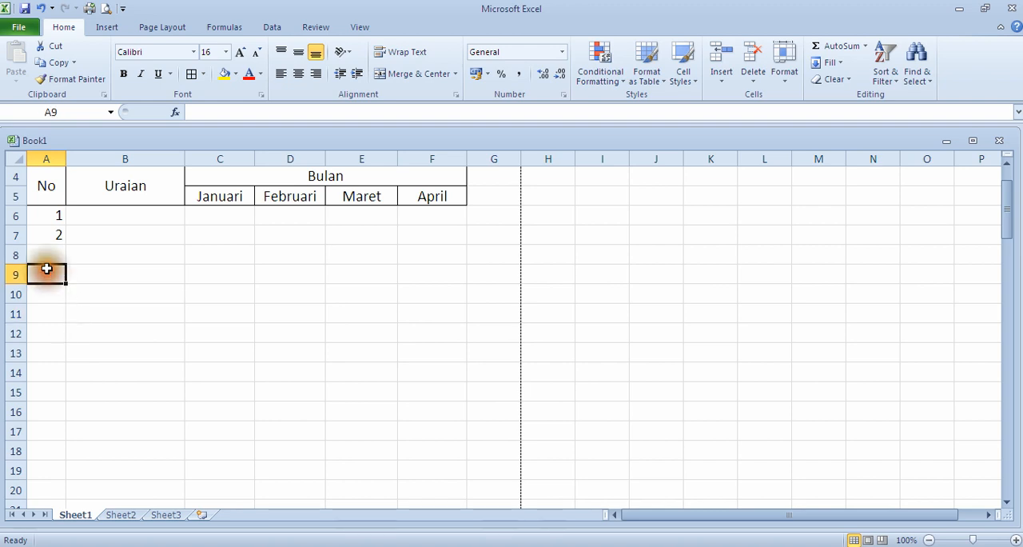
pyautogui.click(48, 217)
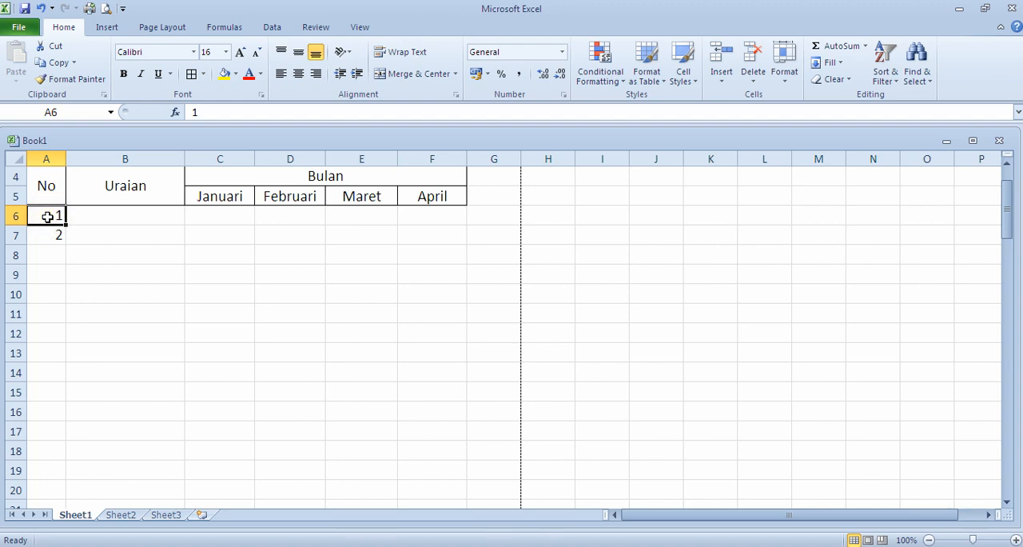
pyautogui.moveTo(47, 217); pyautogui.dragTo(48, 233)
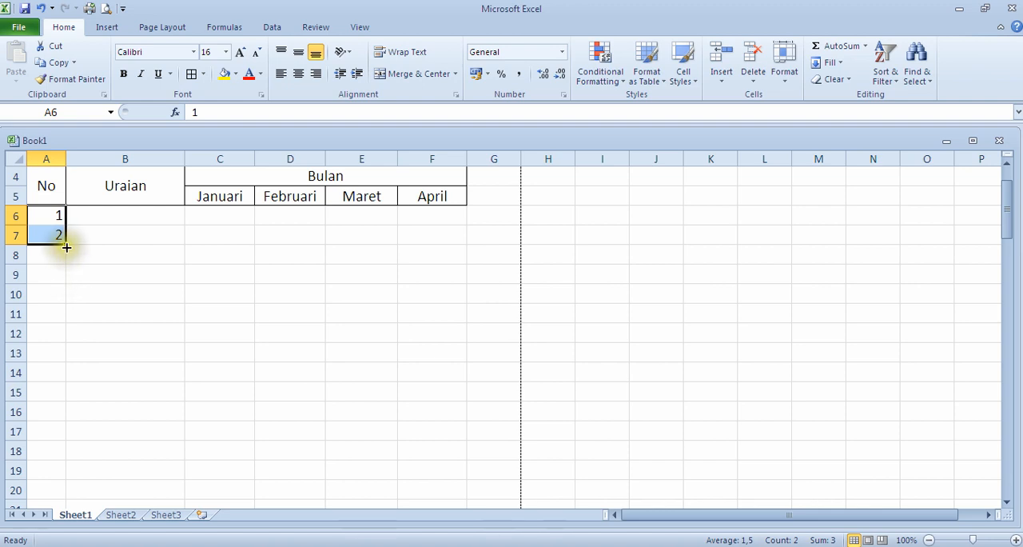
pyautogui.moveTo(66, 246); pyautogui.dragTo(66, 398)
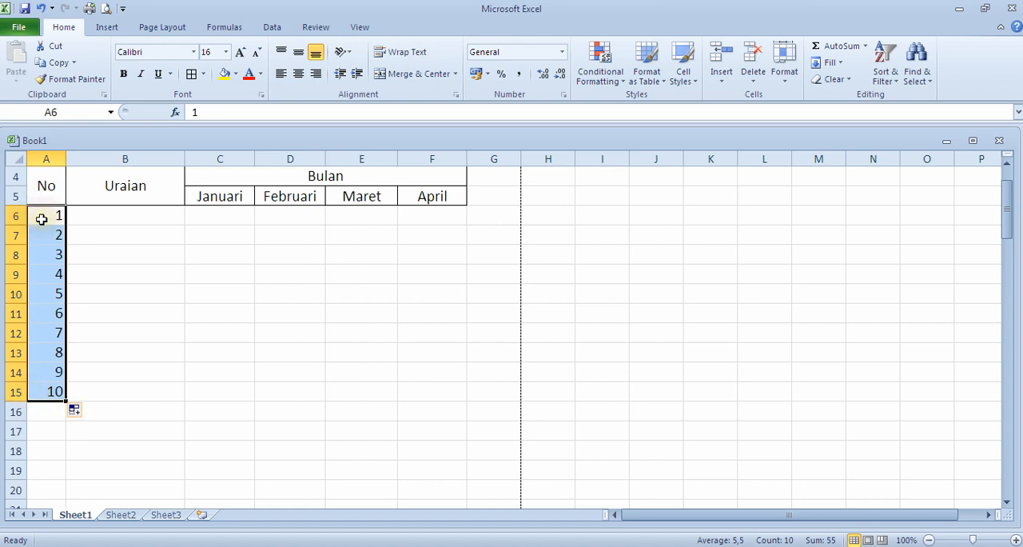
# Step: Center the row numbers in A6:A15 horizontally
pyautogui.click(298, 74)
pyautogui.click(36, 295)
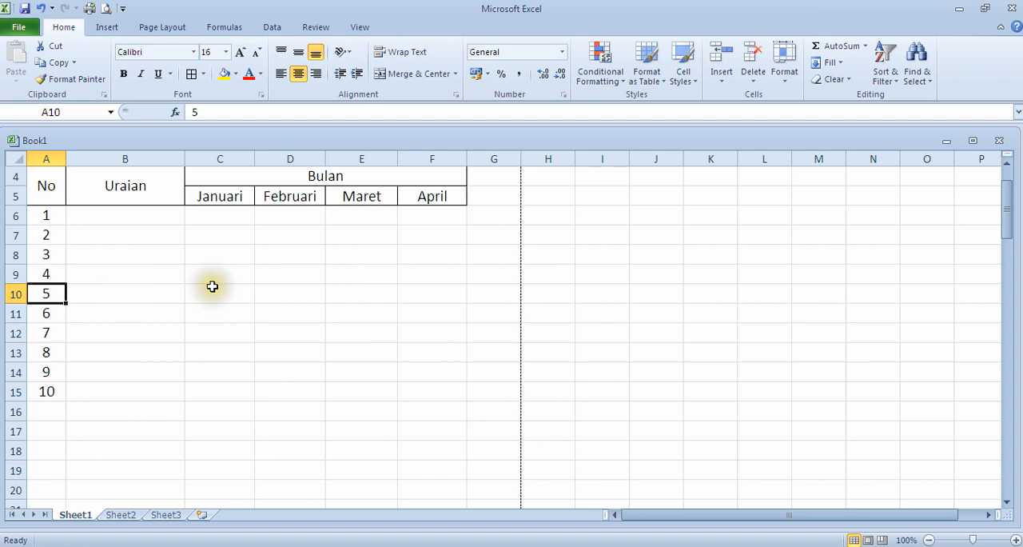
pyautogui.scroll(1, 217, 387)
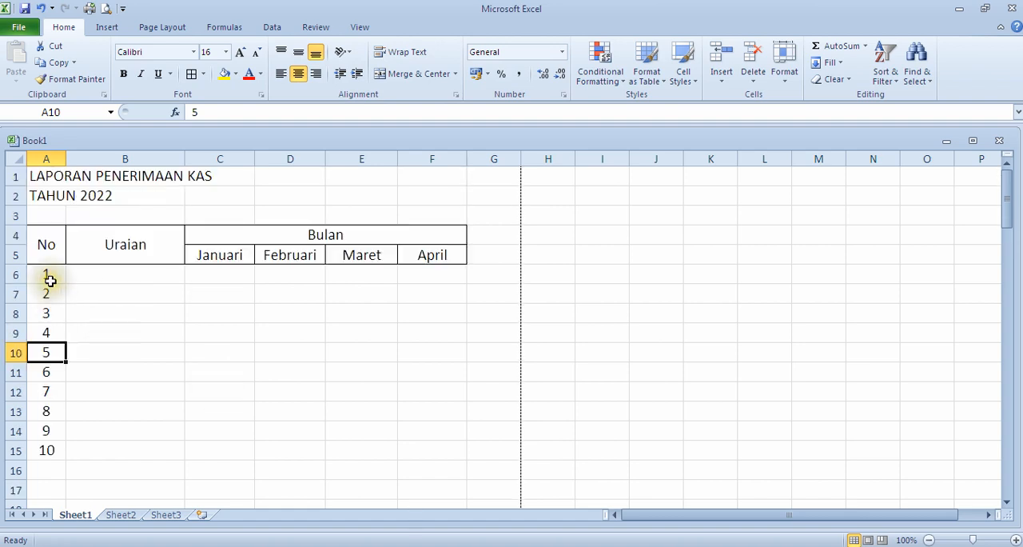
pyautogui.moveTo(48, 280); pyautogui.dragTo(426, 378)
pyautogui.moveTo(426, 377); pyautogui.dragTo(429, 443)
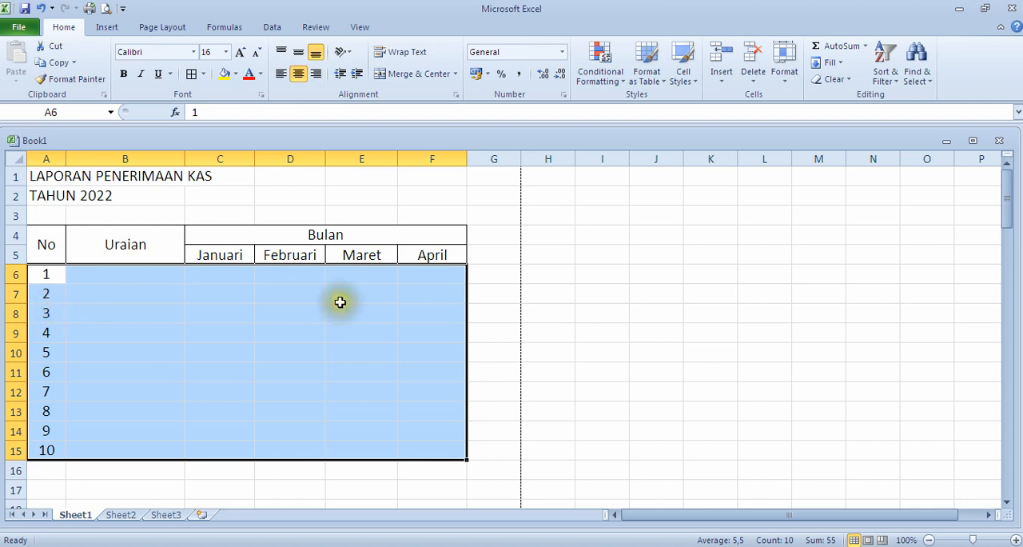
pyautogui.scroll(-3, 309, 350)
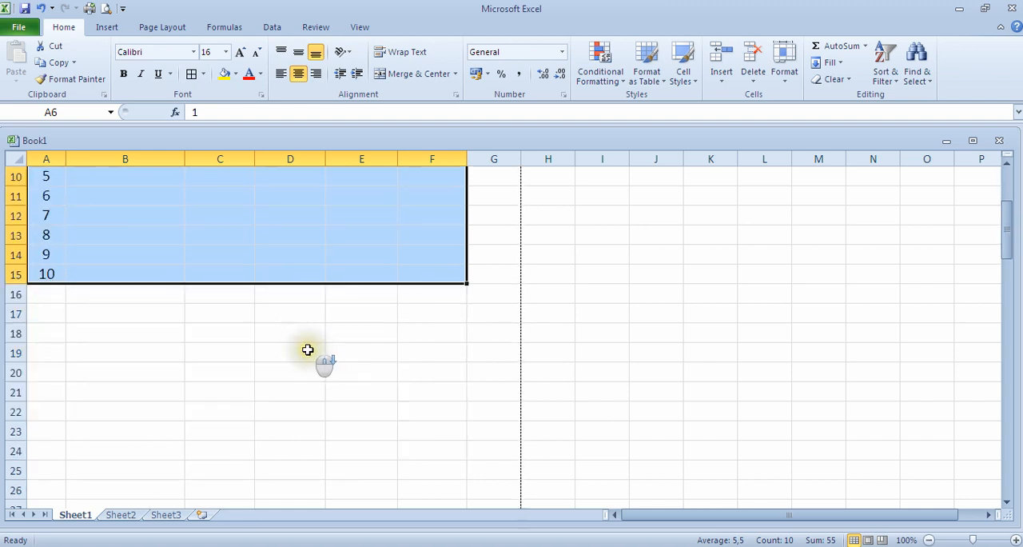
pyautogui.click(144, 313)
# Step: Apply All Borders to the table body A6:F16, including one empty row below number 10
pyautogui.scroll(2, 146, 314)
pyautogui.moveTo(38, 212); pyautogui.dragTo(420, 405)
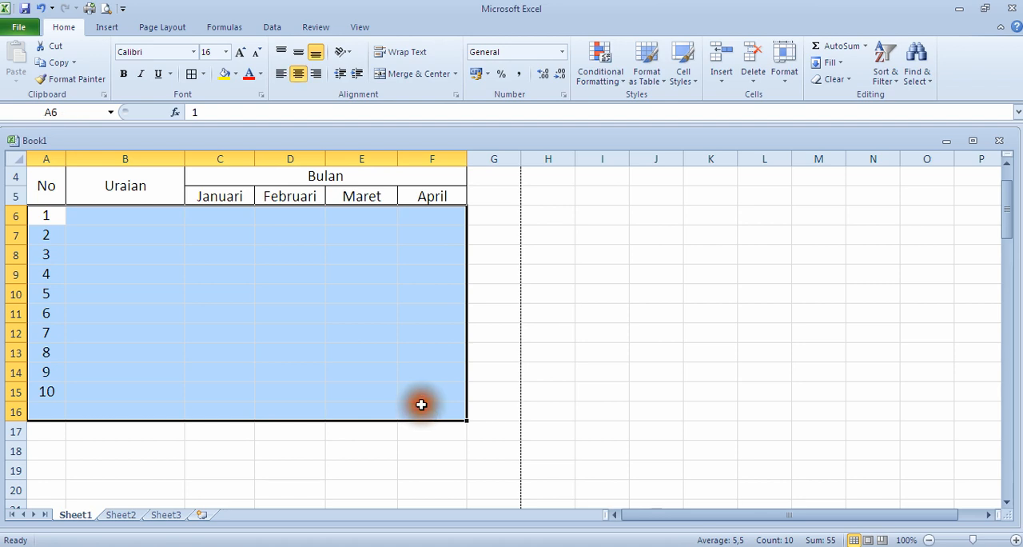
pyautogui.click(204, 74)
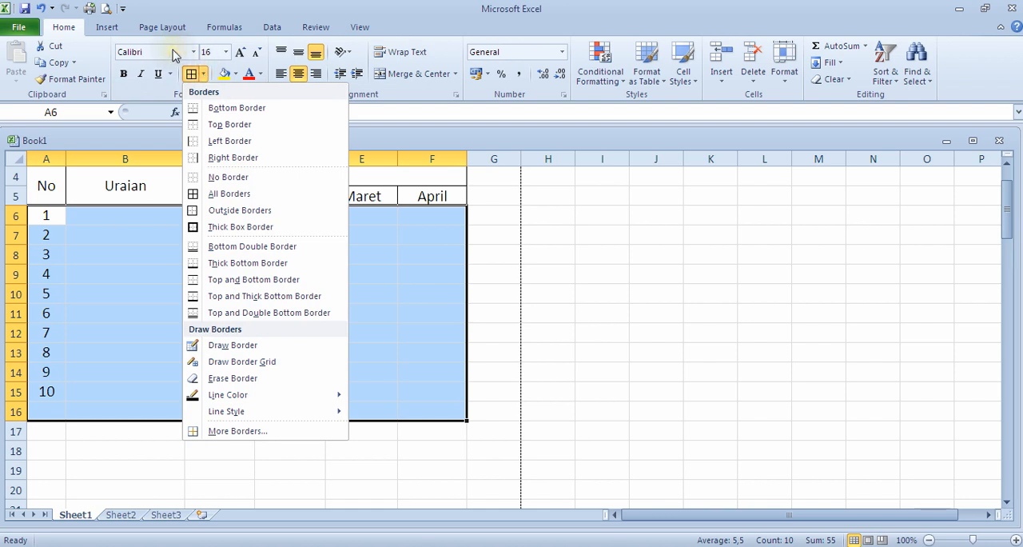
pyautogui.click(216, 196)
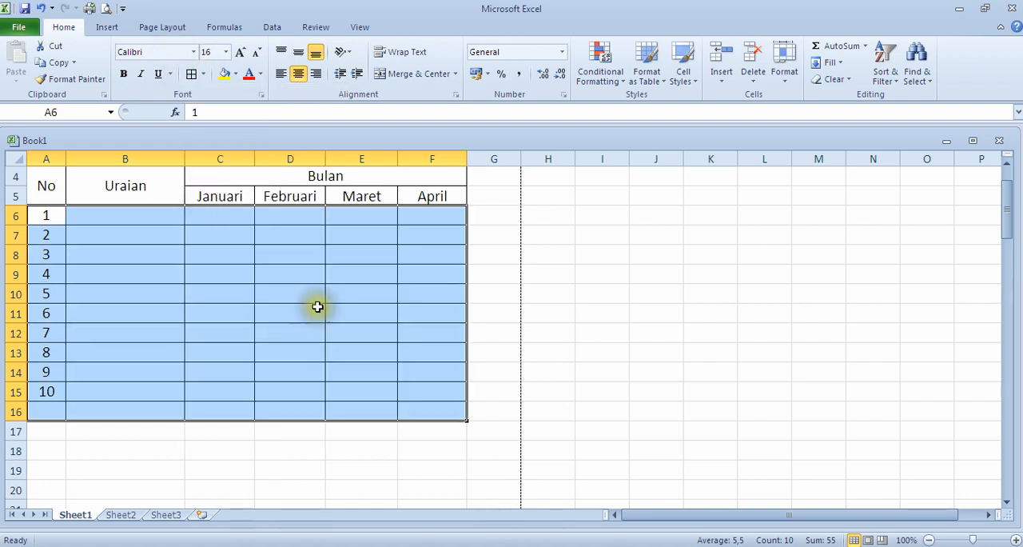
pyautogui.click(507, 349)
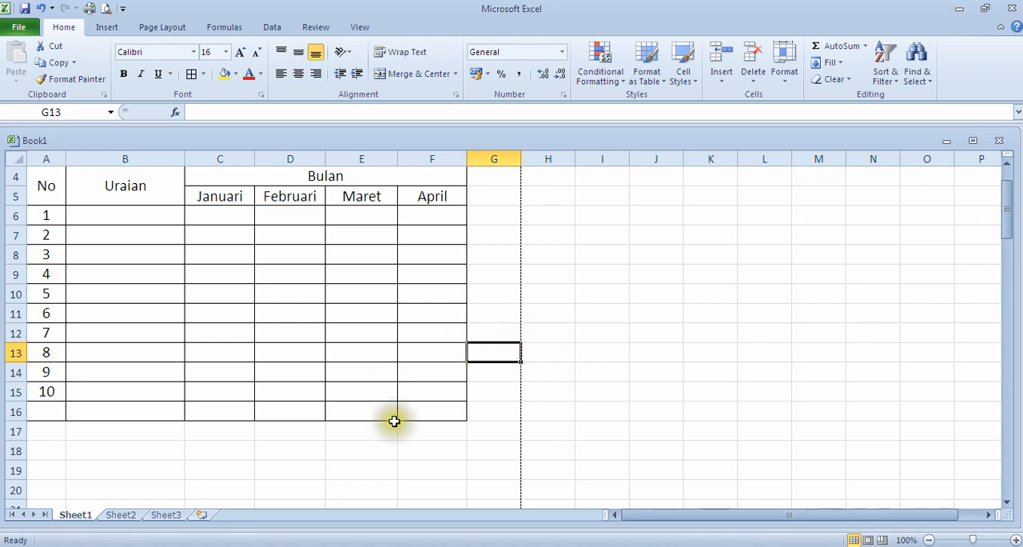
# Step: Enter the label Total in cell B16 of the table's last row
pyautogui.scroll(1, 232, 365)
pyautogui.scroll(-1, 359, 375)
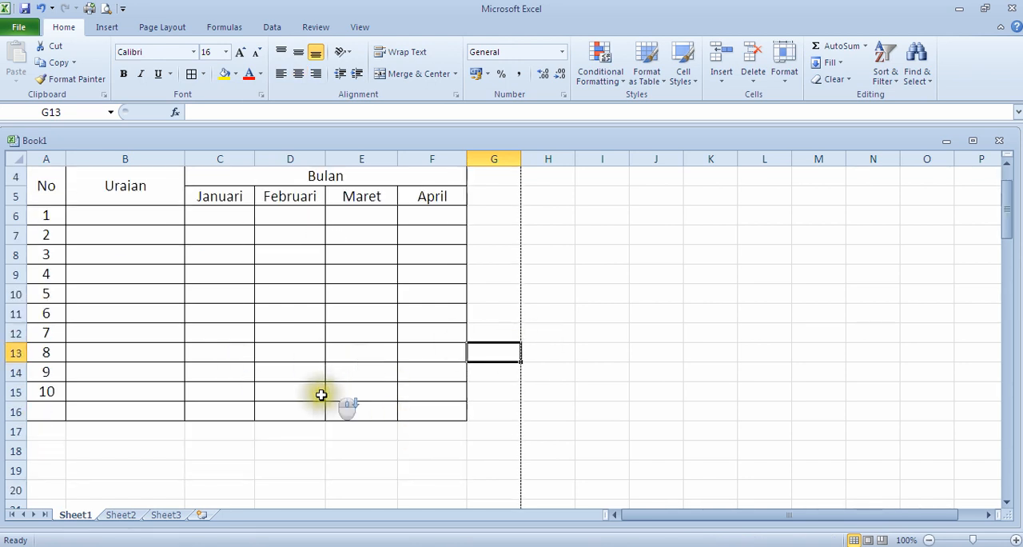
pyautogui.click(125, 418)
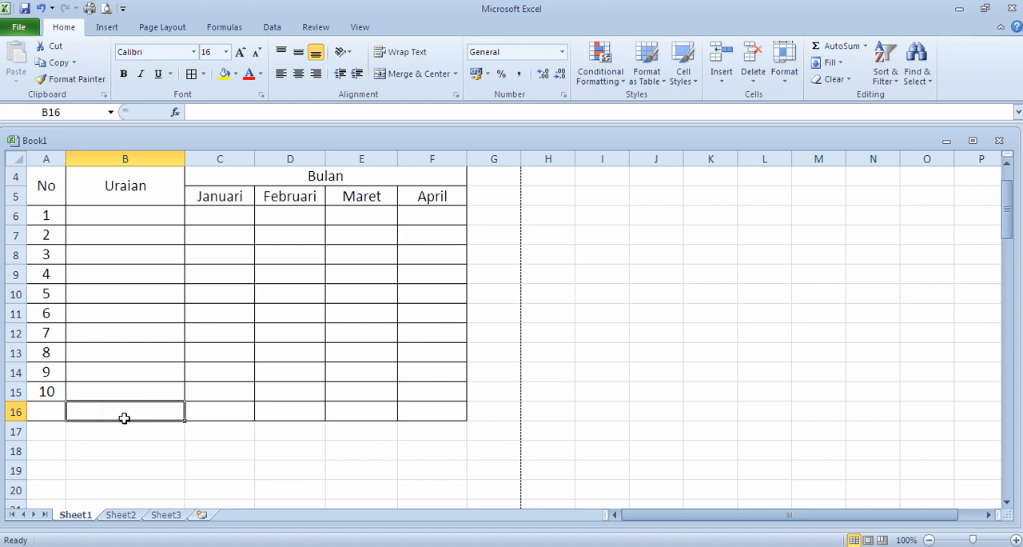
pyautogui.write('Total')
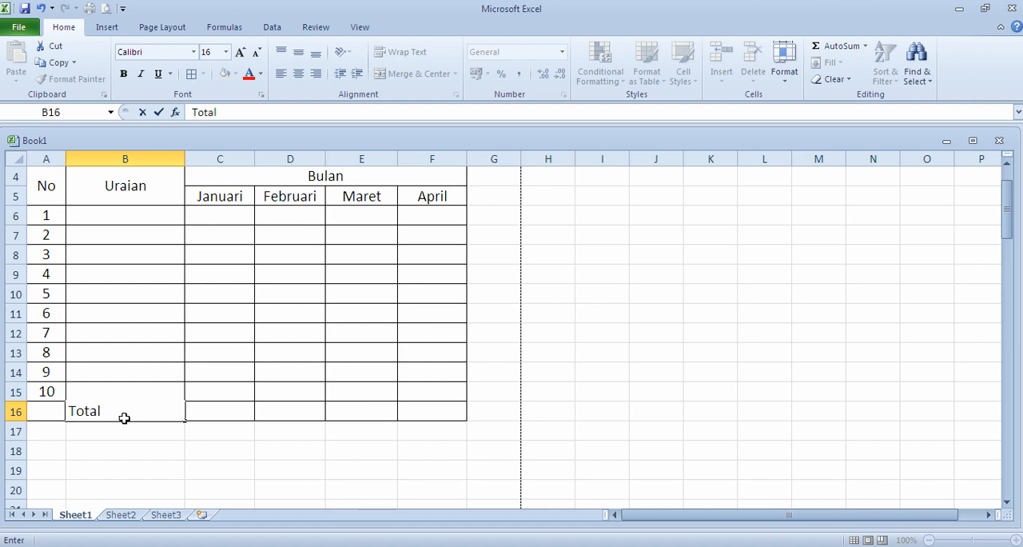
pyautogui.press('Return')
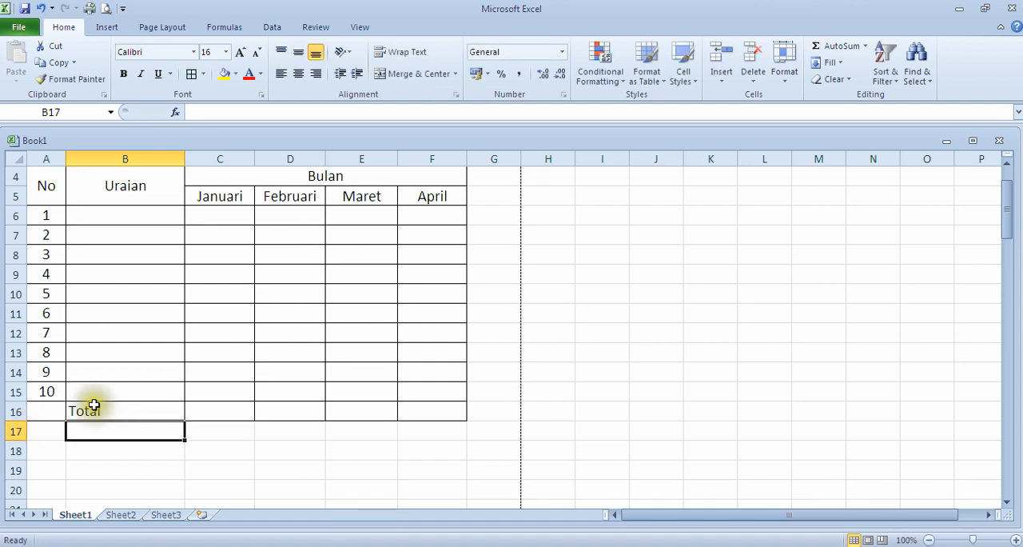
# Step: Center the Total label in cell B16 horizontally
pyautogui.click(124, 417)
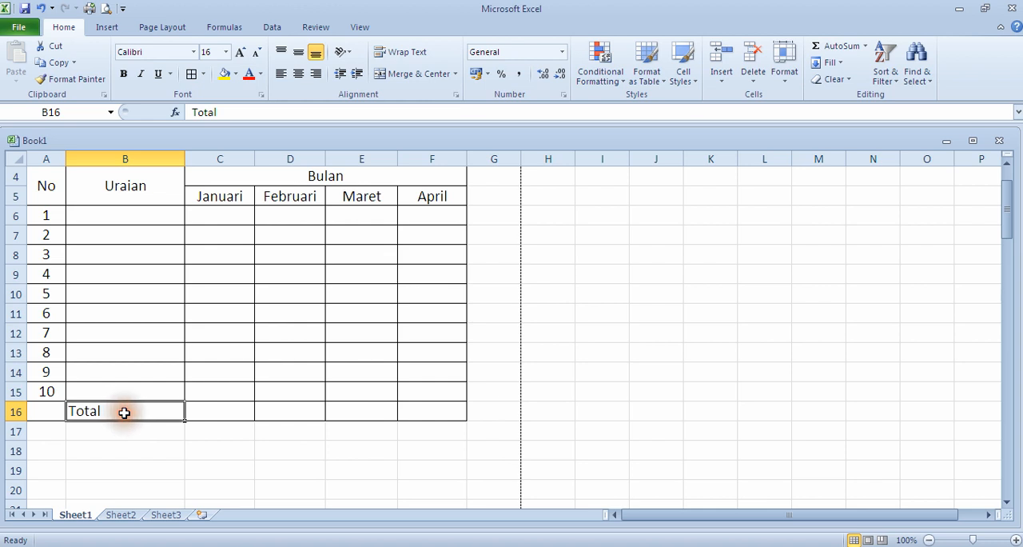
pyautogui.click(303, 78)
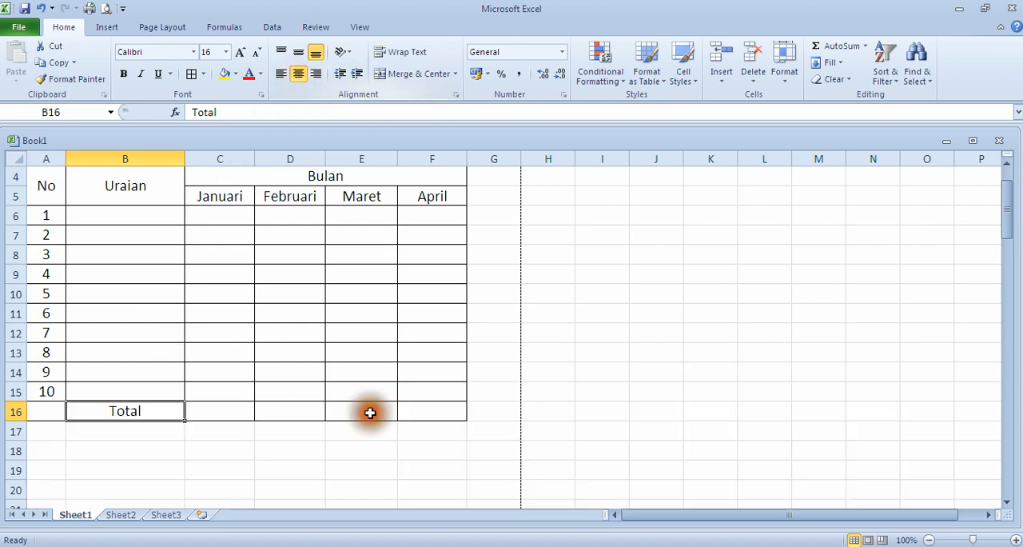
# Step: Merge and center the title LAPORAN PENERIMAAN KAS across A1:F1 and the subtitle TAHUN 2022 across A2:F2
pyautogui.scroll(1, 400, 463)
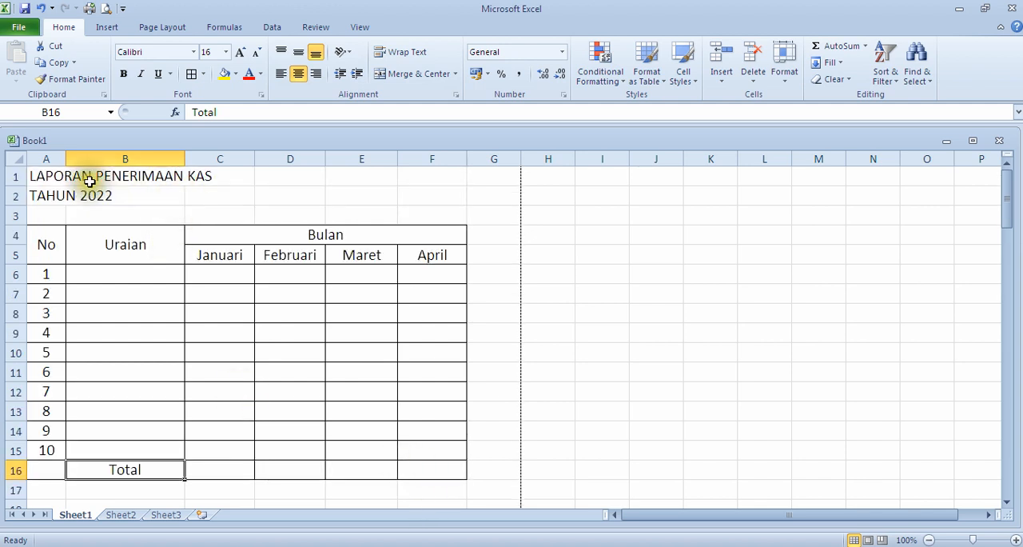
pyautogui.click(46, 178)
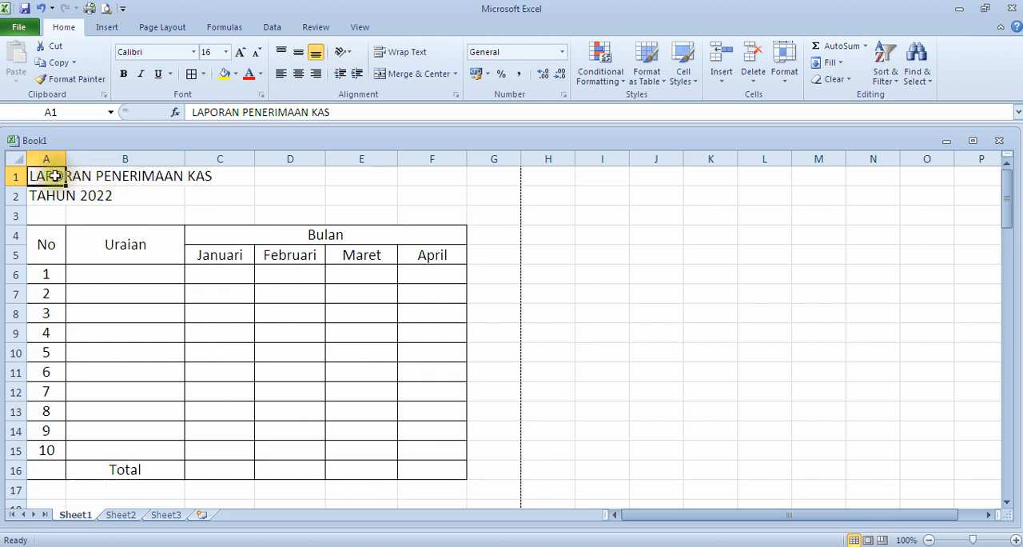
pyautogui.moveTo(49, 175); pyautogui.dragTo(443, 183)
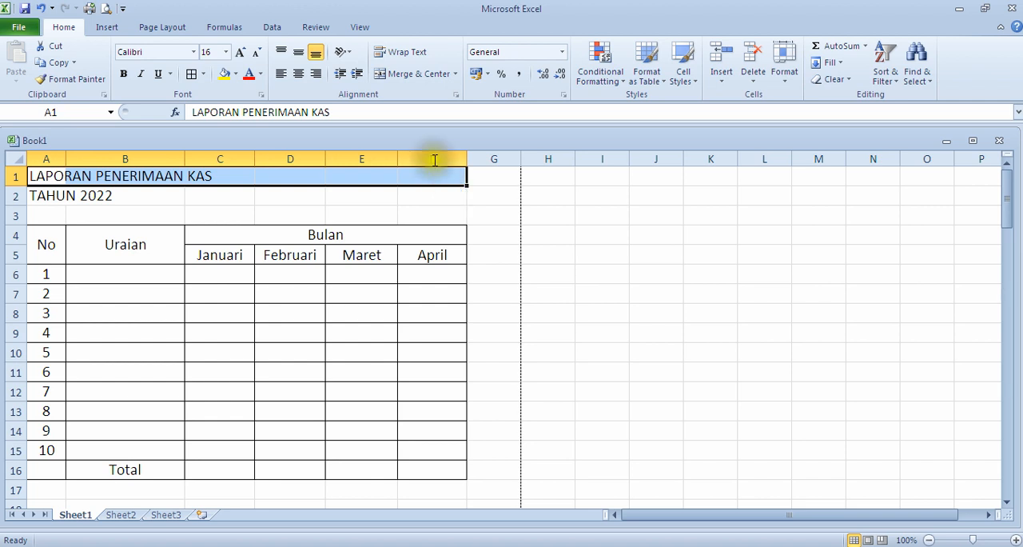
pyautogui.click(415, 73)
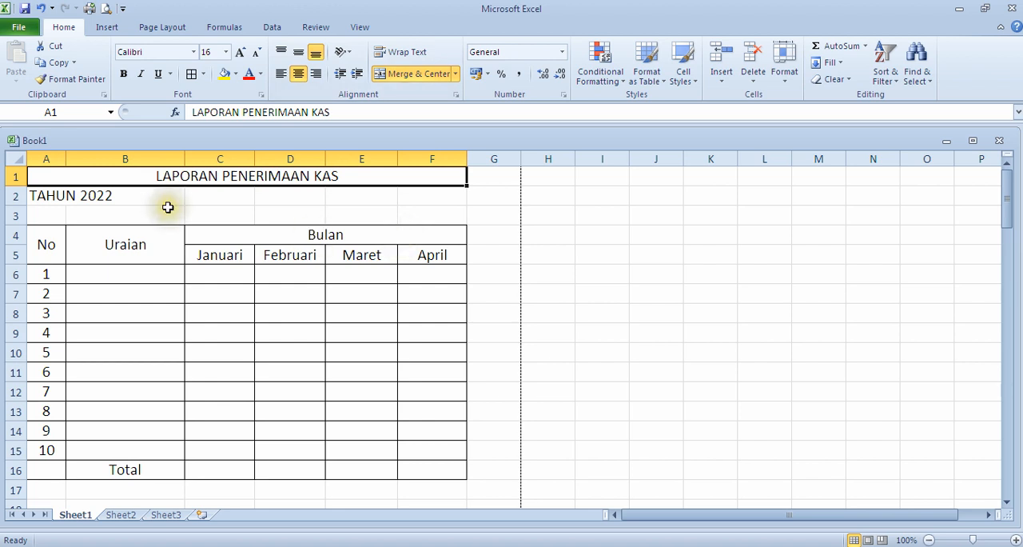
pyautogui.click(50, 195)
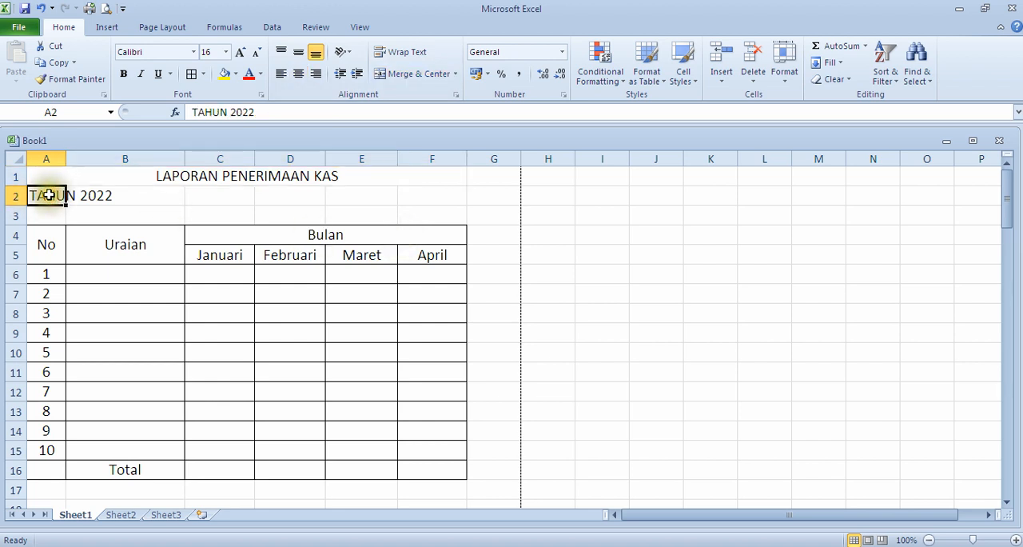
pyautogui.moveTo(48, 195); pyautogui.dragTo(417, 193)
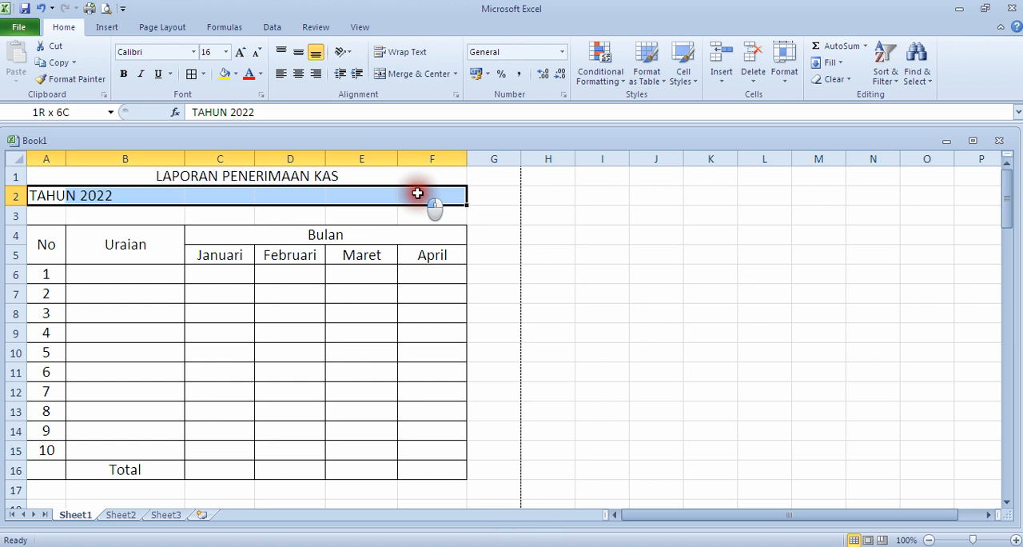
pyautogui.moveTo(418, 193); pyautogui.dragTo(414, 193)
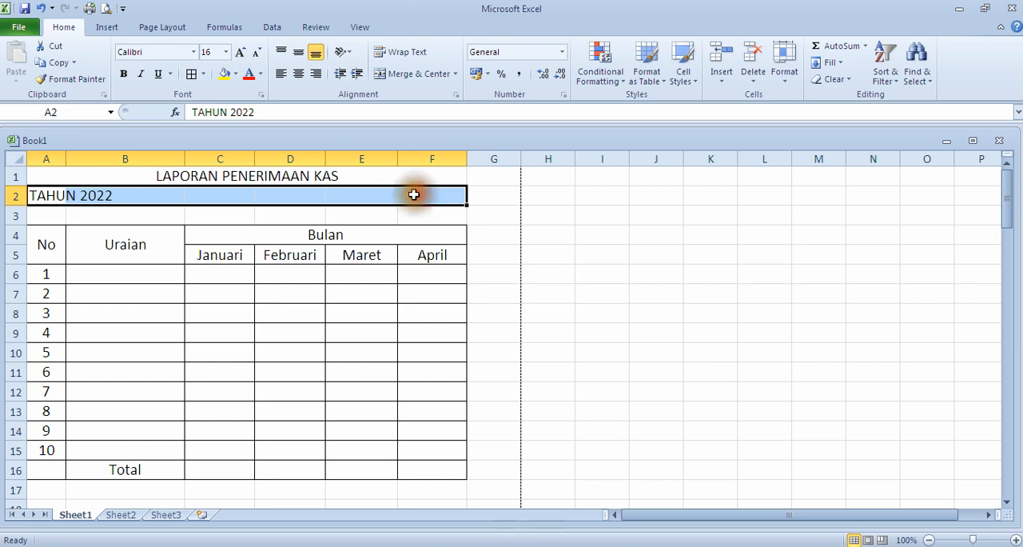
pyautogui.click(414, 73)
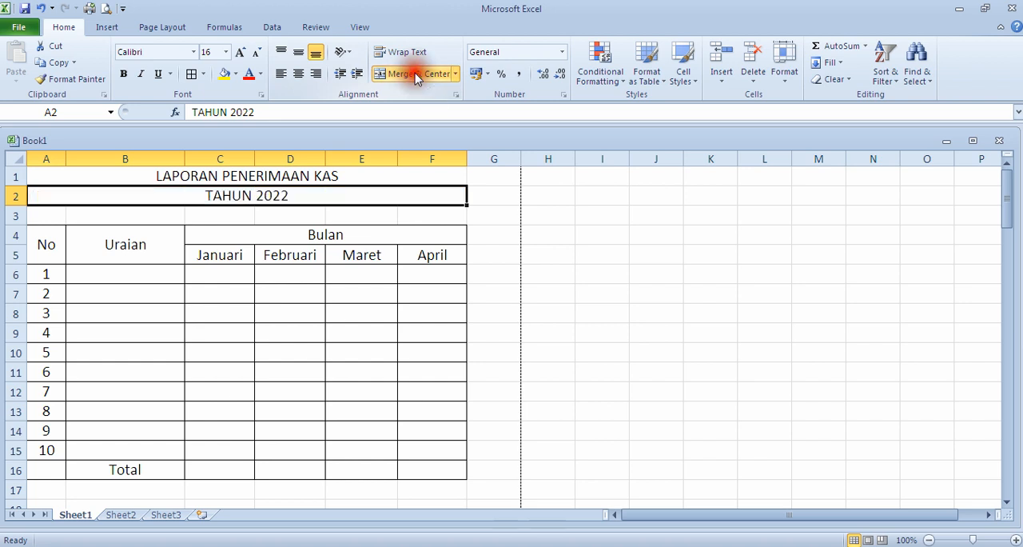
# Step: Format both title lines in rows 1 and 2 as bold with font size 18
pyautogui.click(265, 173)
pyautogui.moveTo(263, 193); pyautogui.dragTo(258, 192)
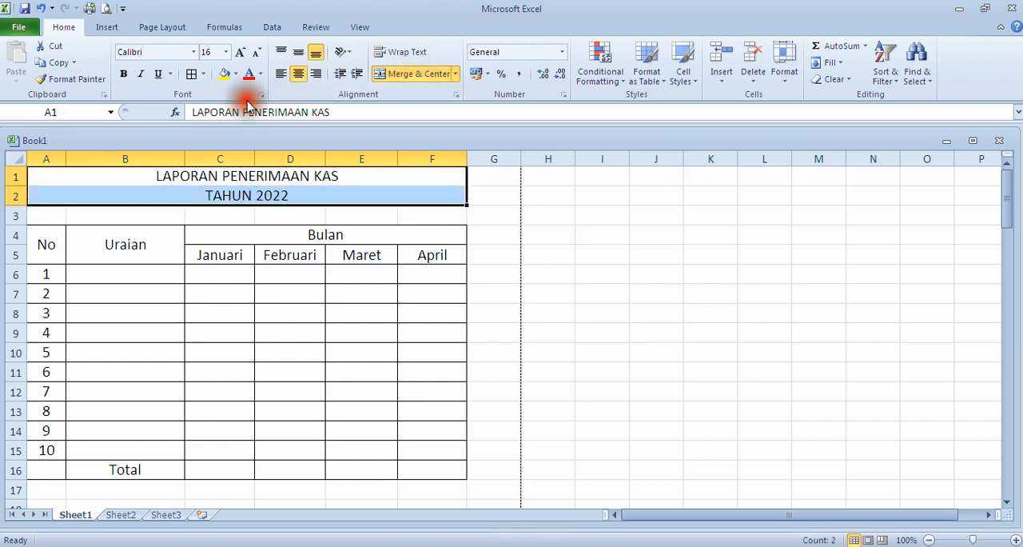
pyautogui.click(226, 53)
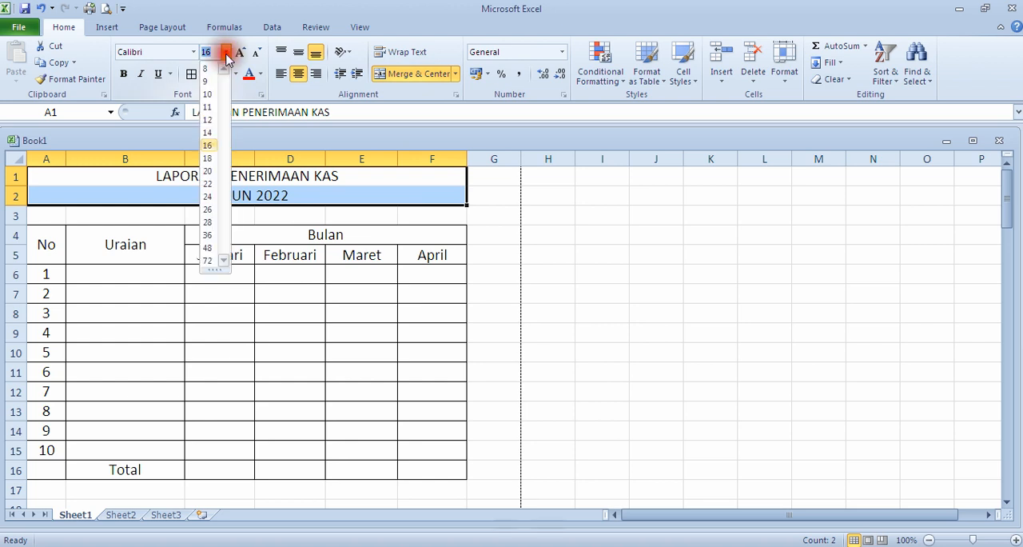
pyautogui.click(208, 160)
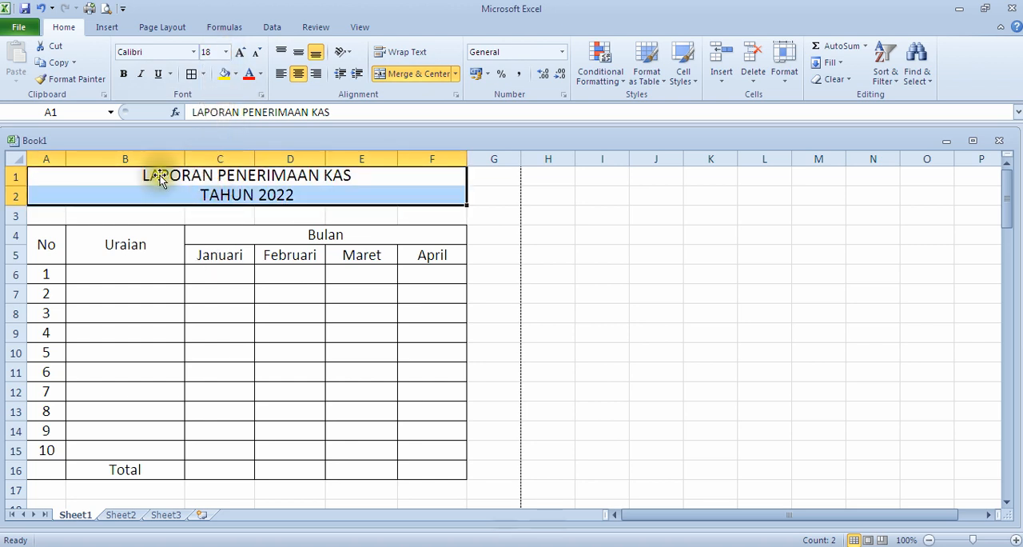
pyautogui.click(123, 78)
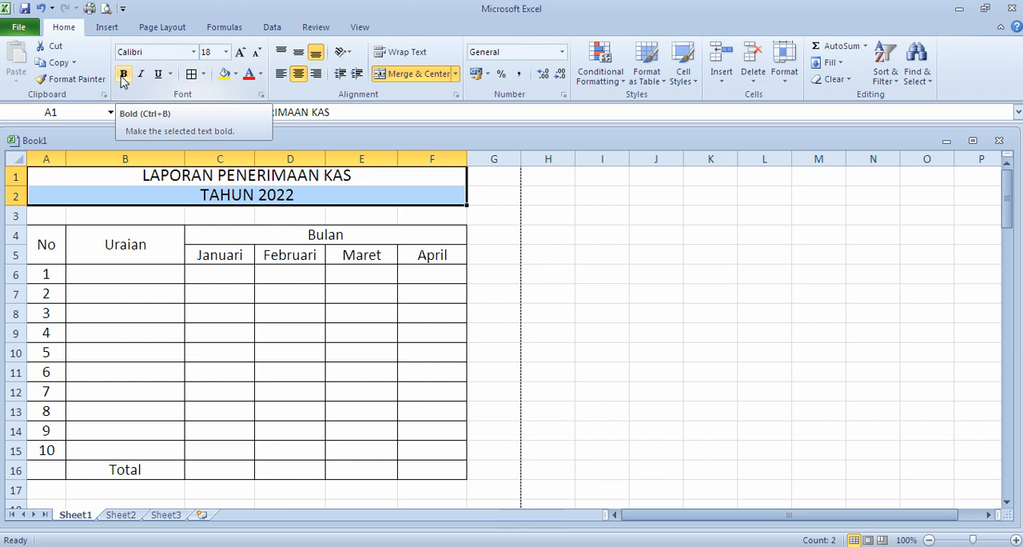
pyautogui.click(124, 77)
pyautogui.click(602, 352)
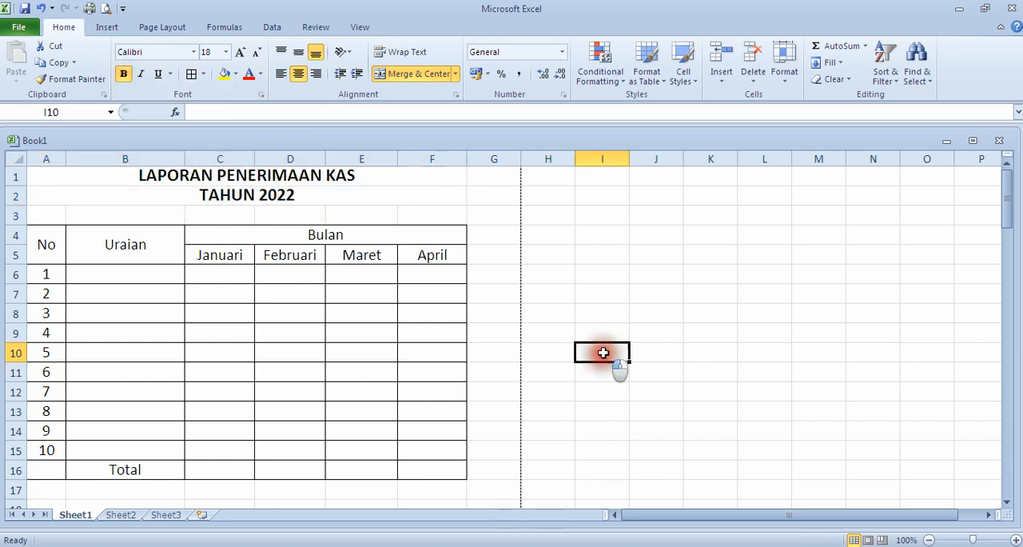
pyautogui.scroll(-2, 449, 321)
pyautogui.scroll(2, 449, 322)
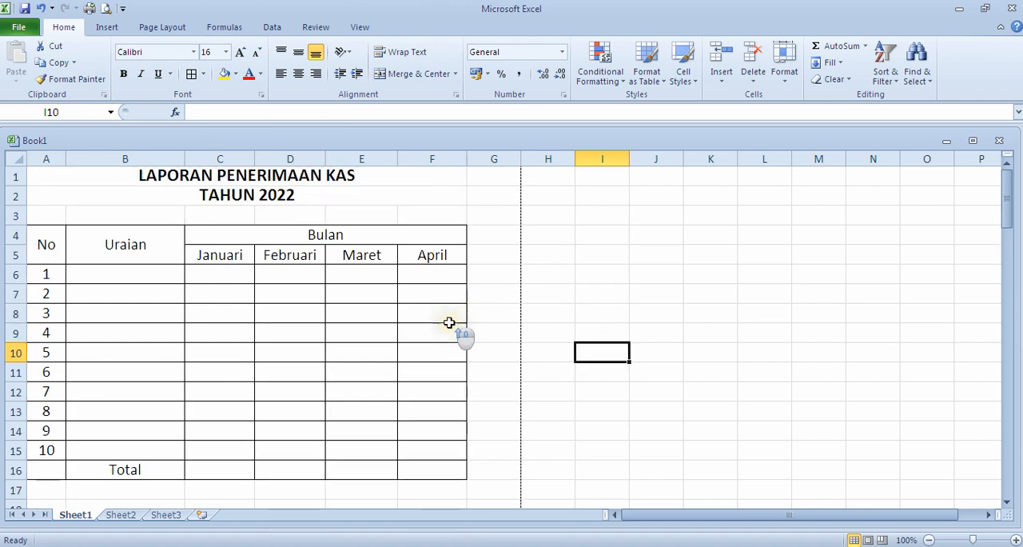
pyautogui.scroll(-3, 231, 334)
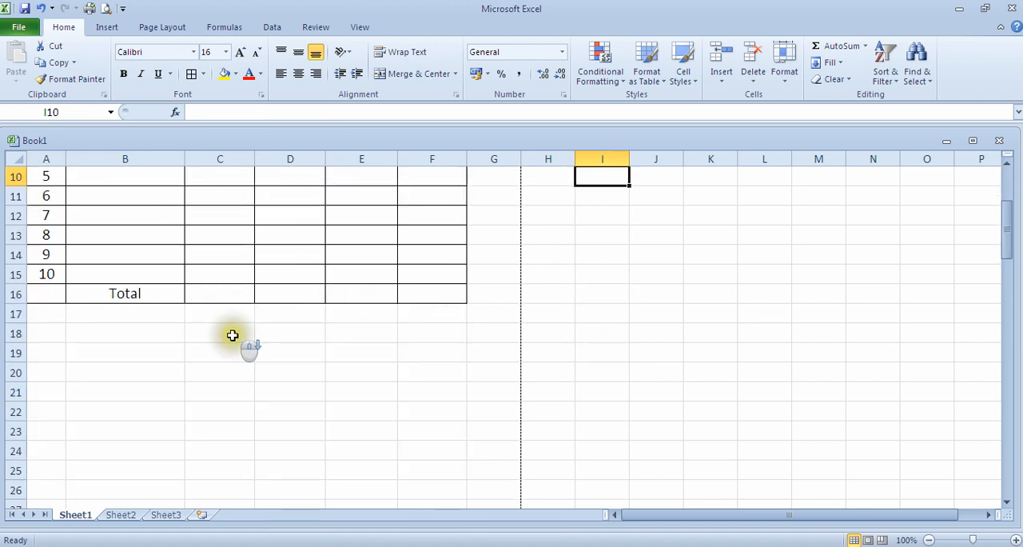
pyautogui.scroll(-2, 232, 335)
pyautogui.scroll(5, 233, 334)
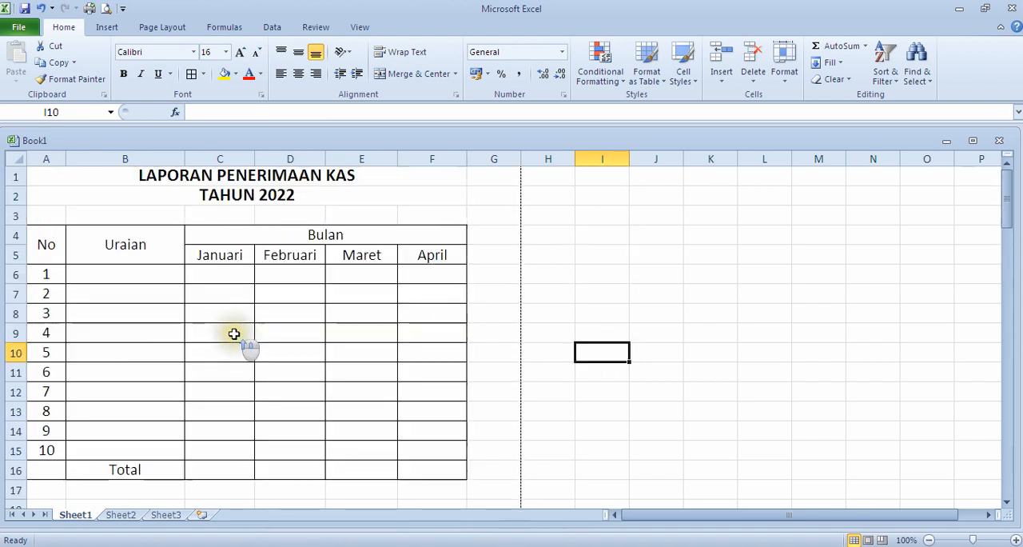
pyautogui.click(139, 276)
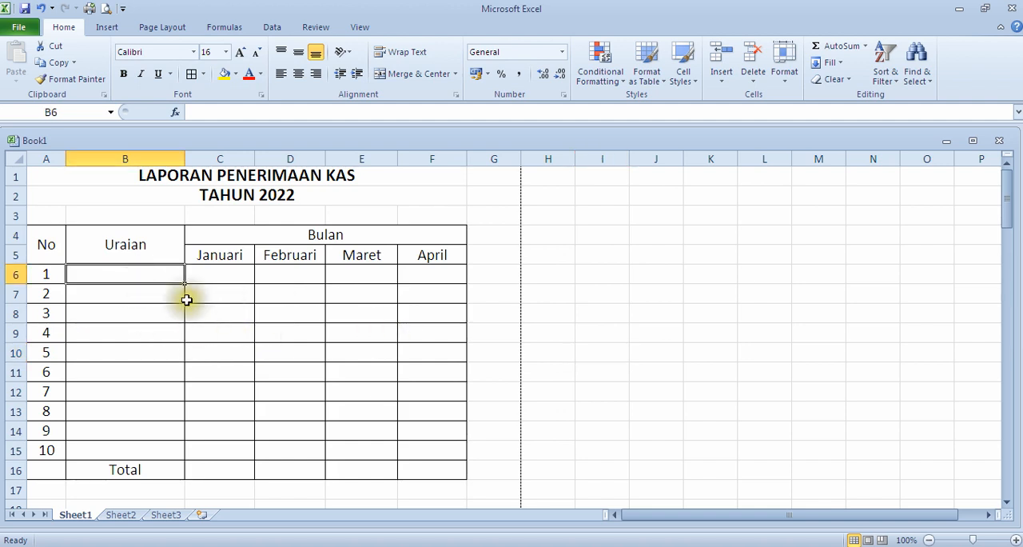
pyautogui.click(227, 274)
pyautogui.click(293, 272)
pyautogui.click(404, 278)
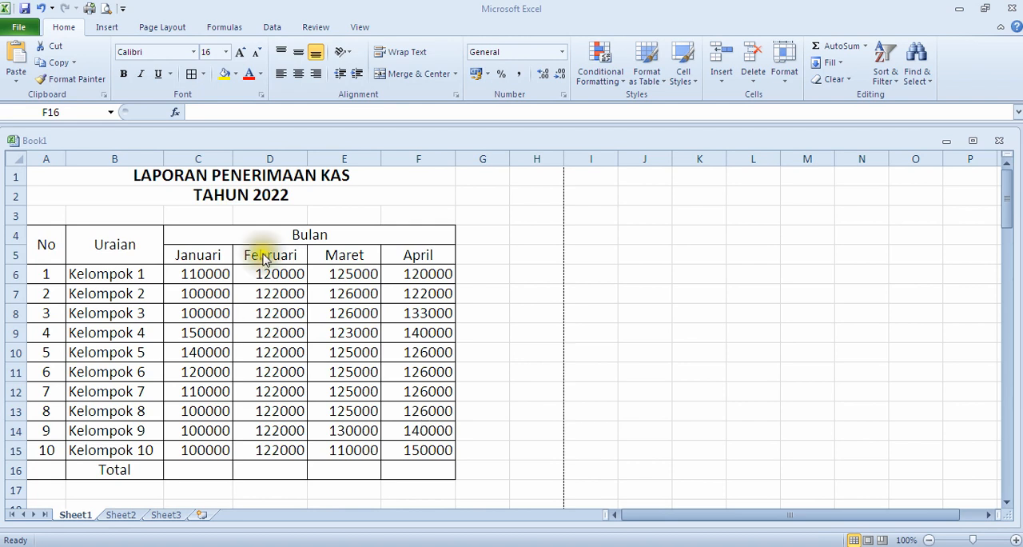
# Step: Enter the column heading Jumlah in cell G4, beside the Bulan heading
pyautogui.click(478, 258)
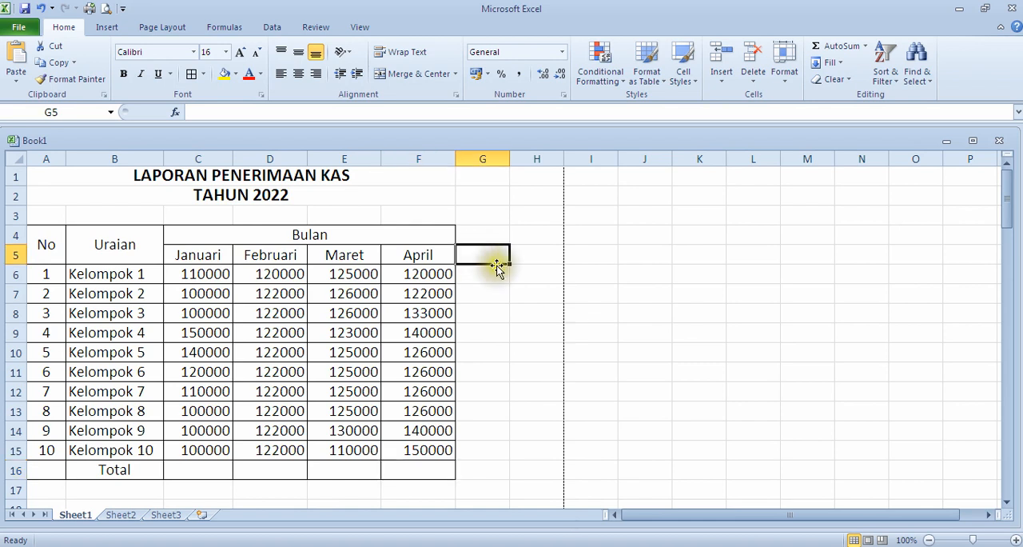
pyautogui.click(486, 274)
pyautogui.click(489, 269)
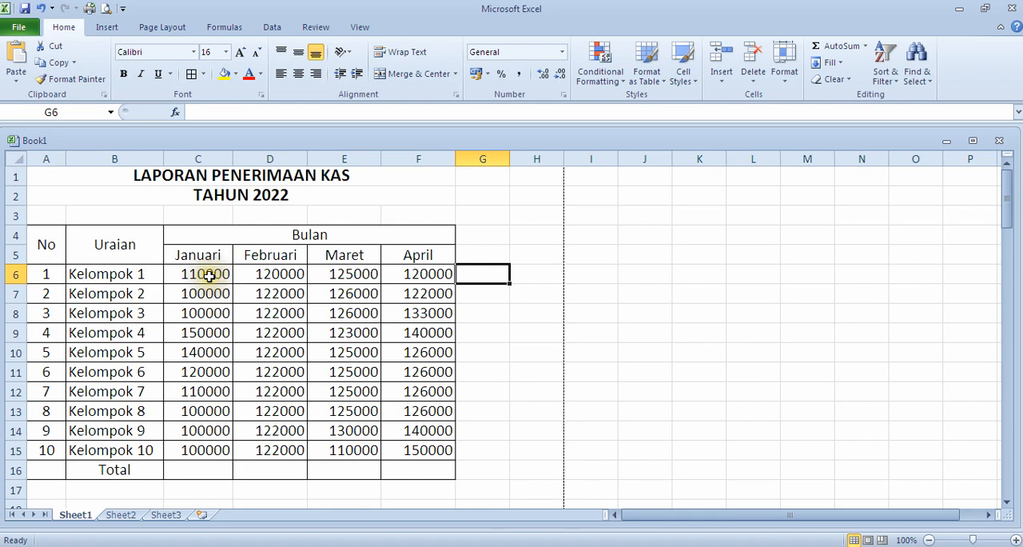
pyautogui.click(482, 251)
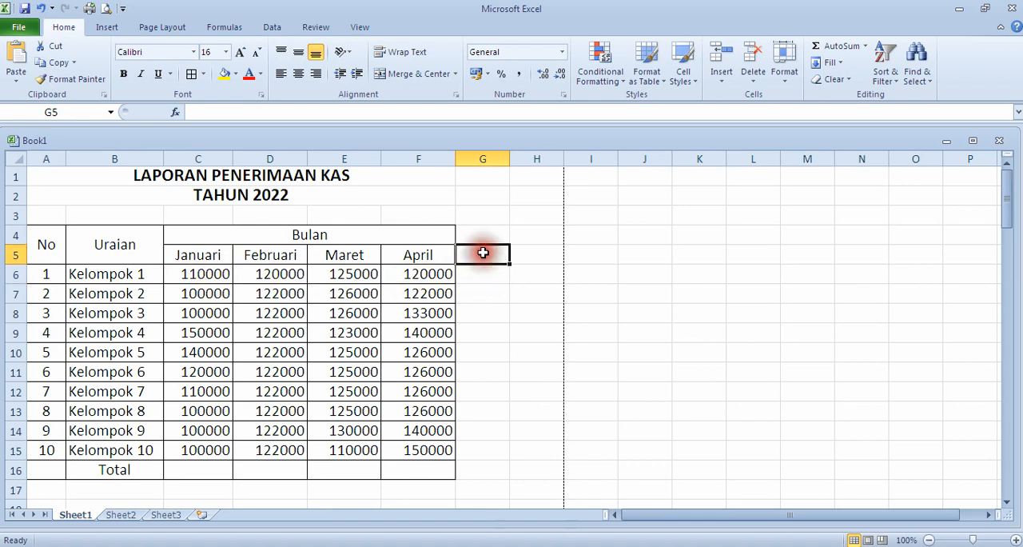
pyautogui.click(483, 233)
pyautogui.click(483, 250)
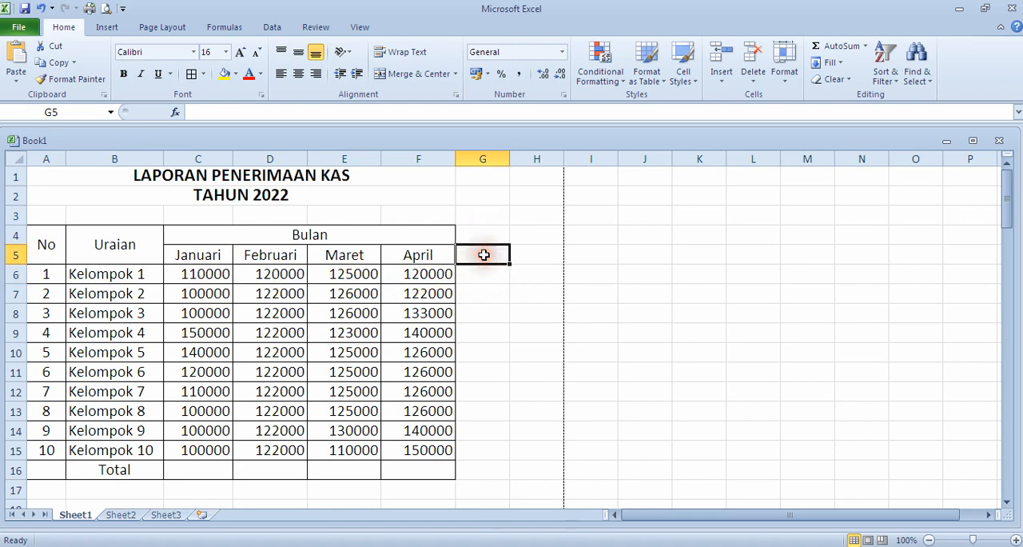
pyautogui.click(485, 234)
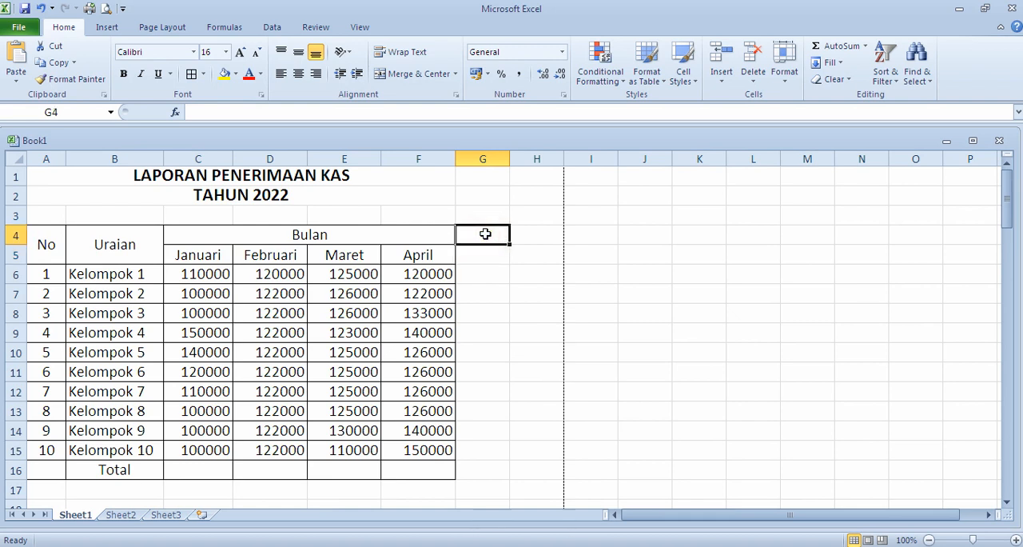
pyautogui.write('Jumlah')
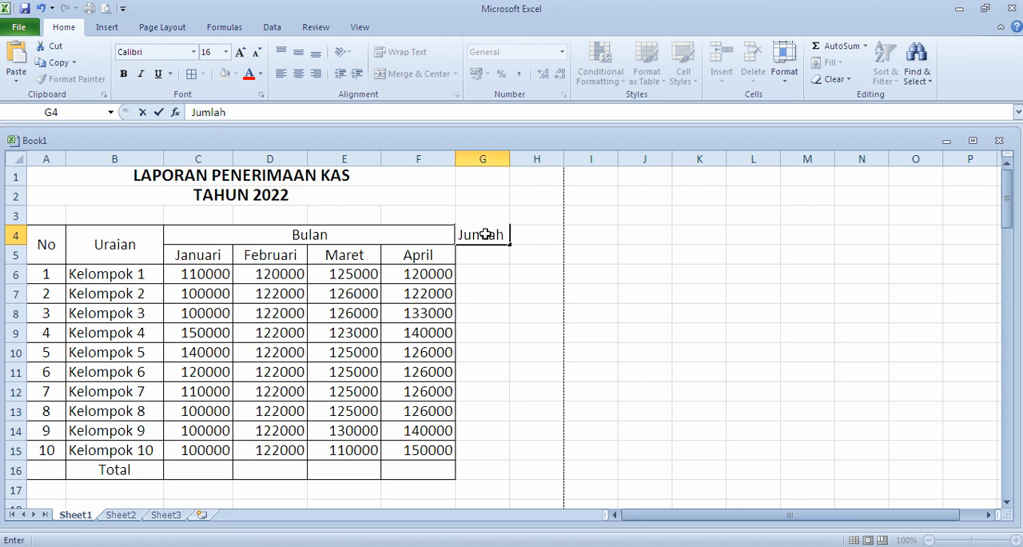
pyautogui.press('Return')
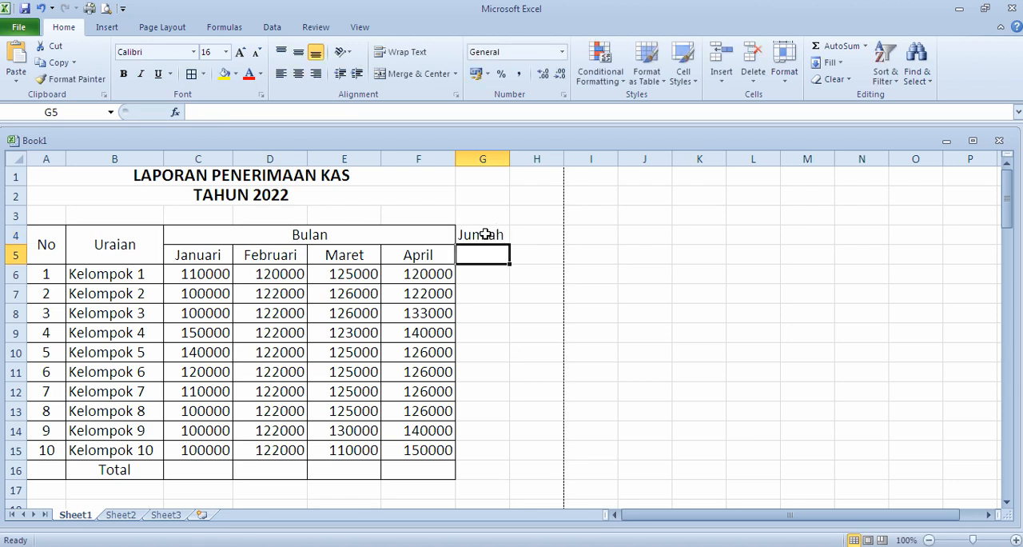
# Step: Apply All Borders to the Jumlah column from G4 down to the Total row, G4:G16
pyautogui.click(487, 235)
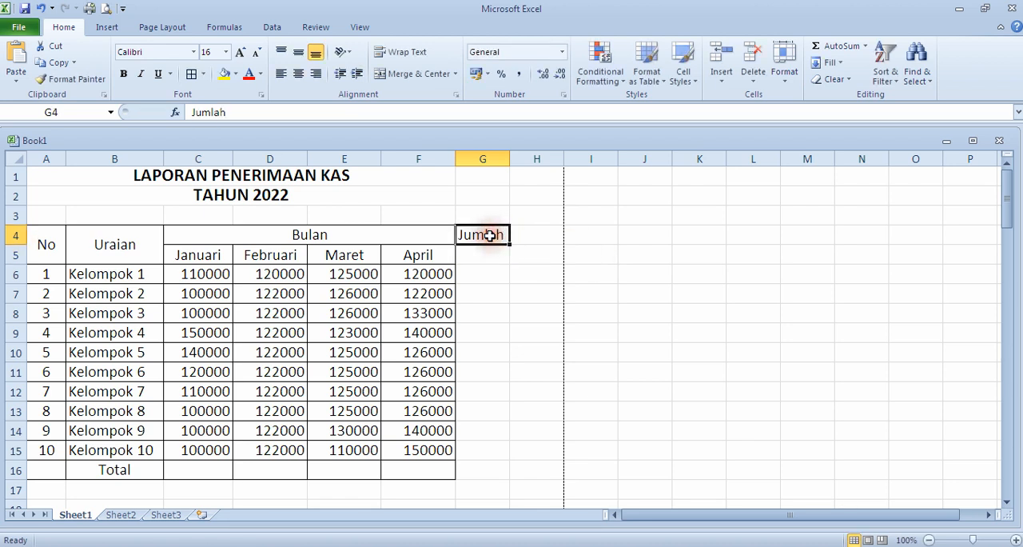
pyautogui.moveTo(487, 235); pyautogui.dragTo(495, 464)
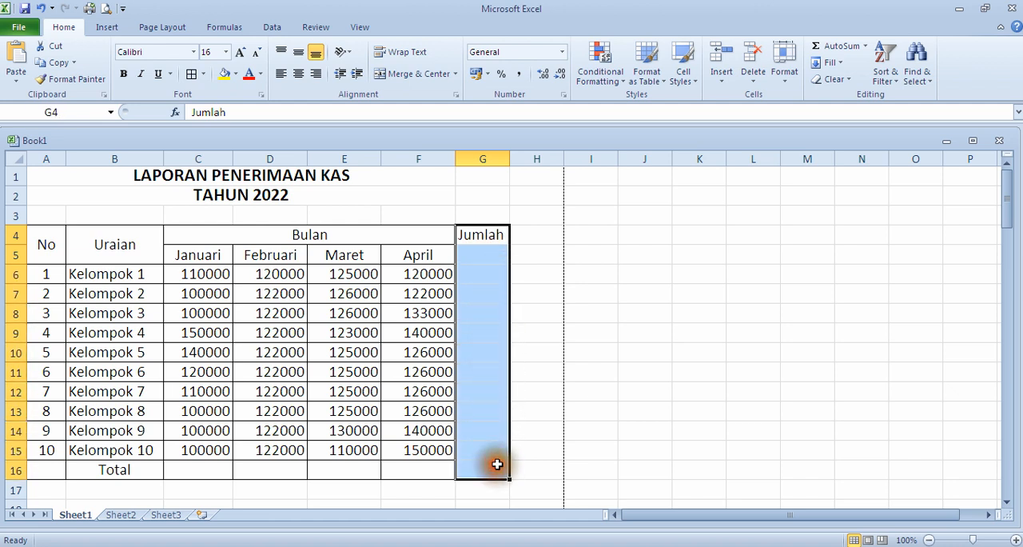
pyautogui.click(204, 75)
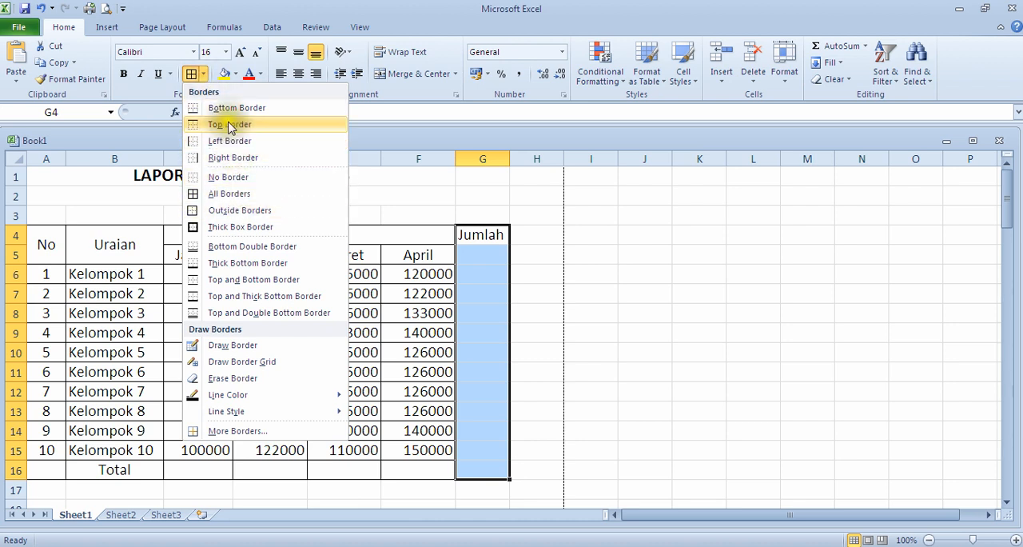
pyautogui.click(214, 197)
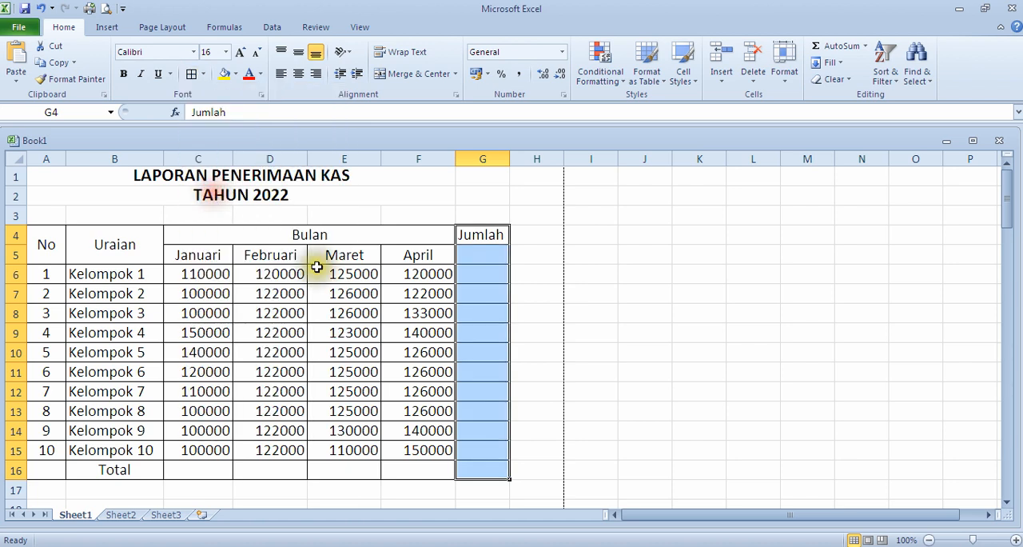
pyautogui.click(474, 314)
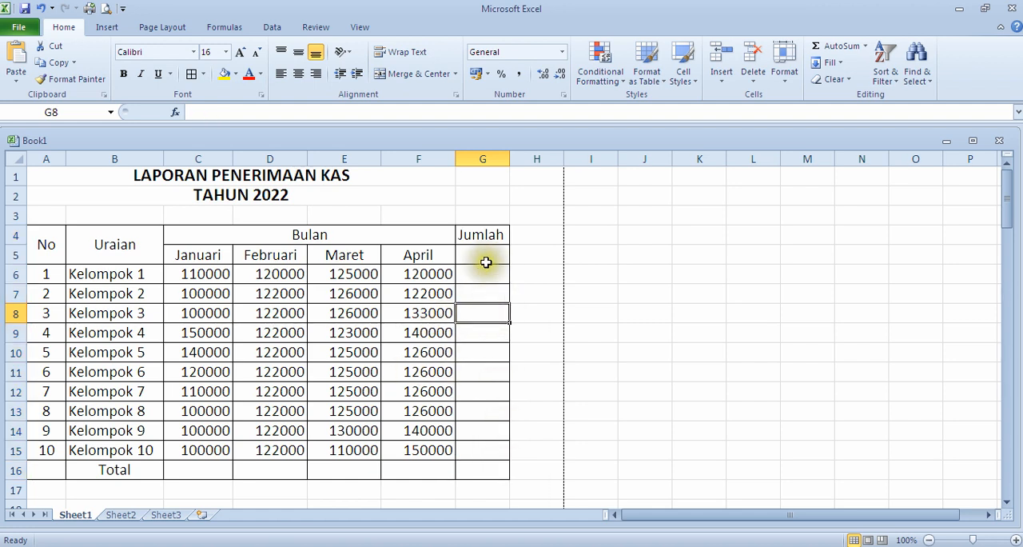
# Step: Merge and center the Jumlah heading across G4:G5 and align it to the middle vertically
pyautogui.click(484, 235)
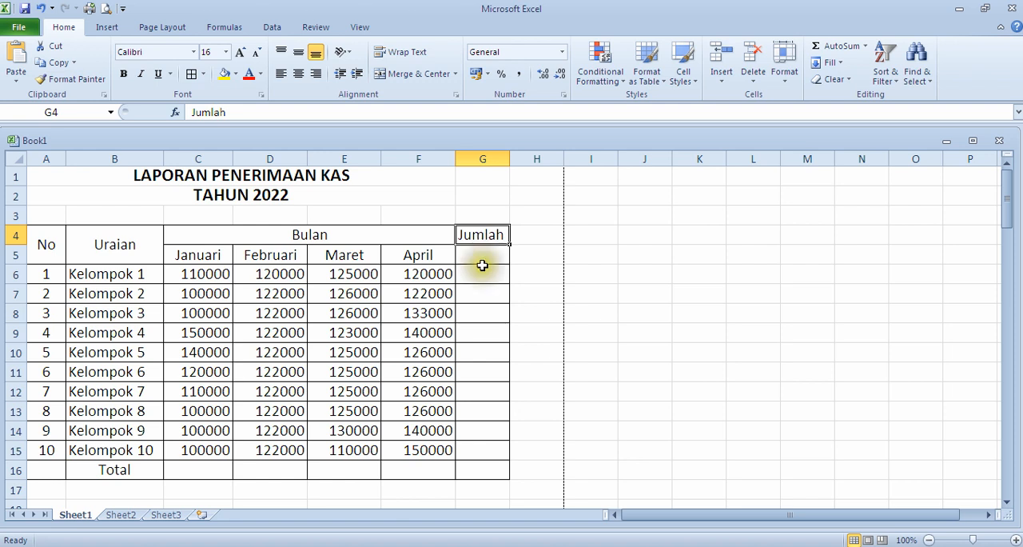
pyautogui.click(481, 256)
pyautogui.click(482, 237)
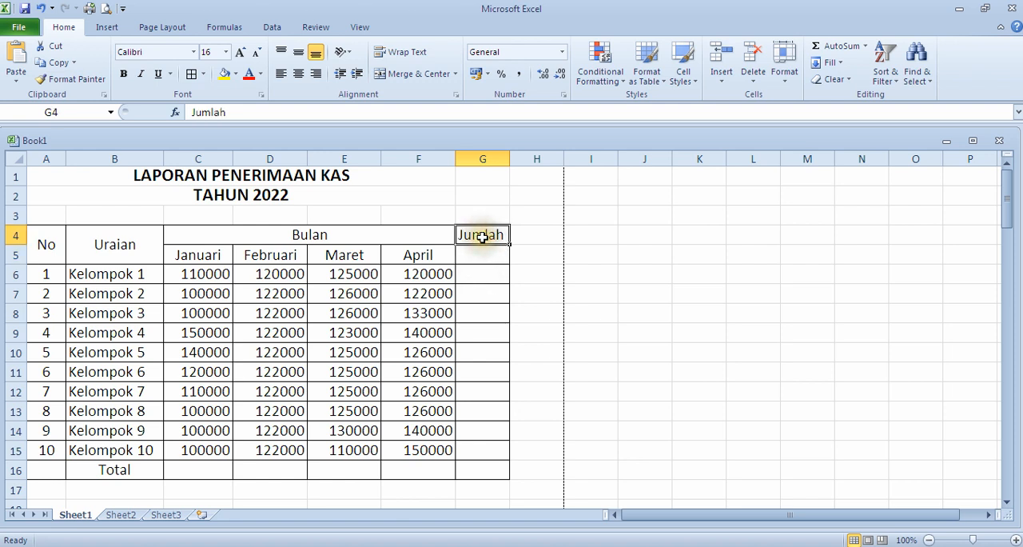
pyautogui.moveTo(482, 237); pyautogui.dragTo(482, 249)
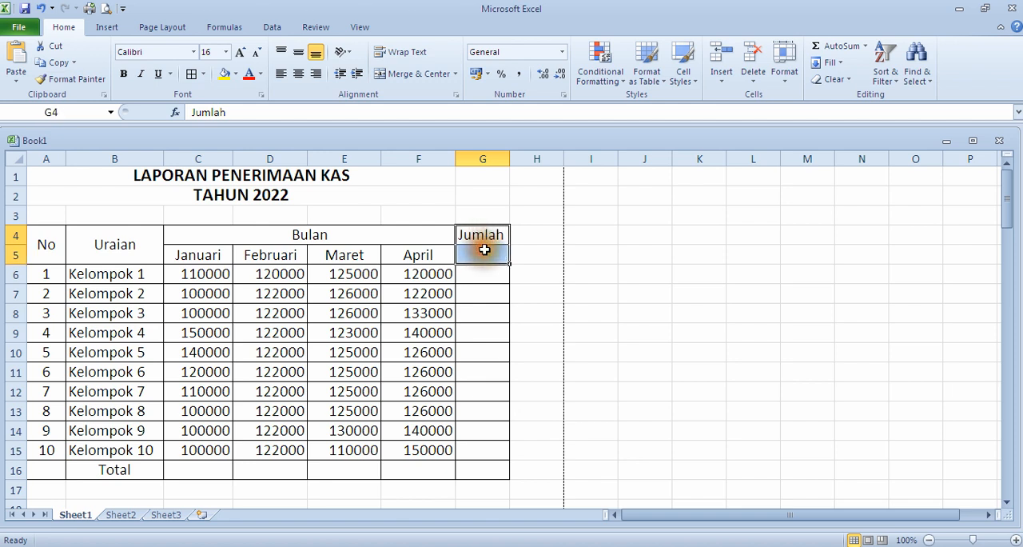
pyautogui.click(415, 74)
pyautogui.click(480, 235)
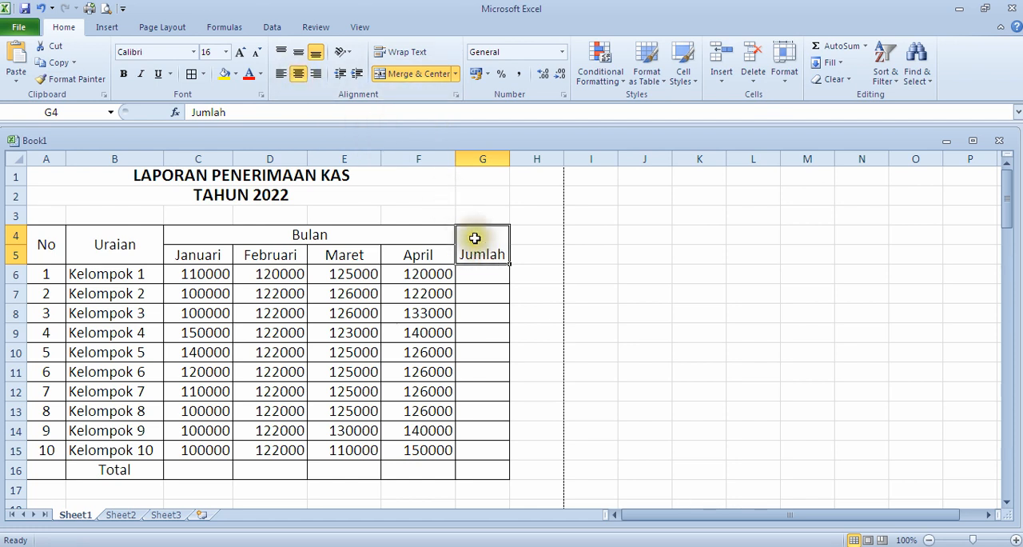
pyautogui.click(298, 54)
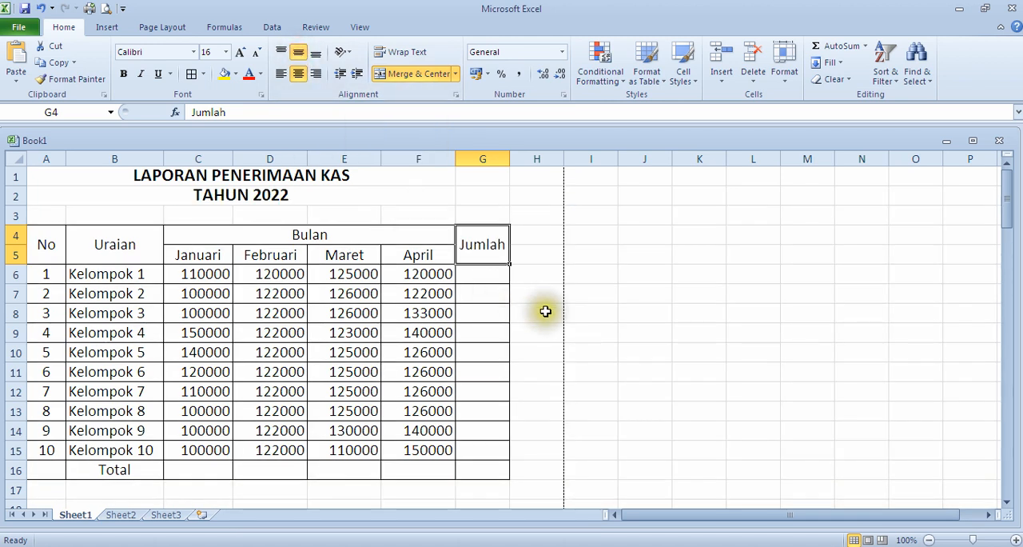
# Step: Widen the Jumlah column, column G, to give its heading and amounts more room
pyautogui.click(531, 390)
pyautogui.moveTo(510, 158); pyautogui.dragTo(540, 159)
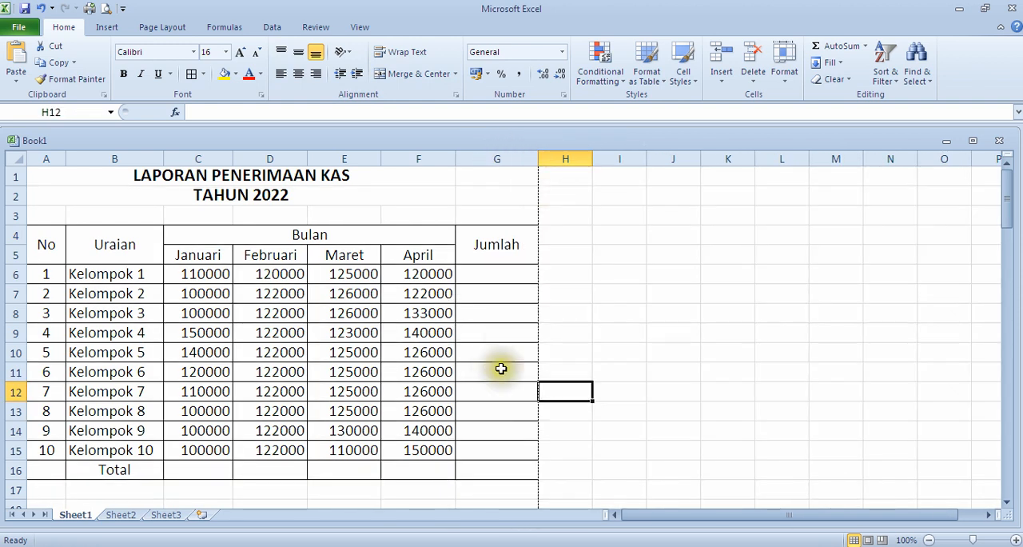
pyautogui.scroll(-2, 498, 368)
pyautogui.scroll(2, 501, 372)
# Step: Enter the formula =C6+D6+E6+F6 in G6 to add the Januari to April amounts of Kelompok 1
pyautogui.click(500, 276)
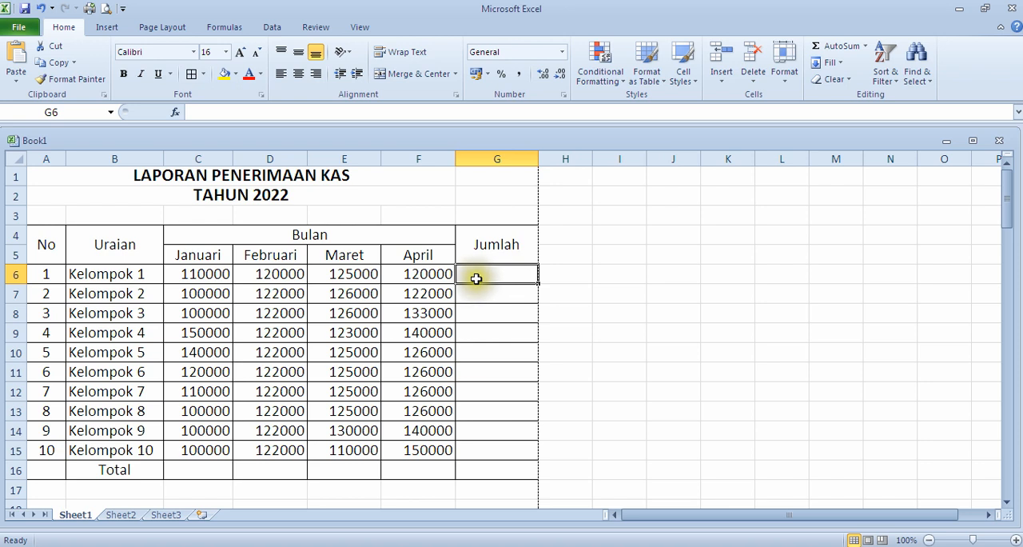
pyautogui.click(198, 273)
pyautogui.click(267, 273)
pyautogui.click(345, 274)
pyautogui.click(420, 275)
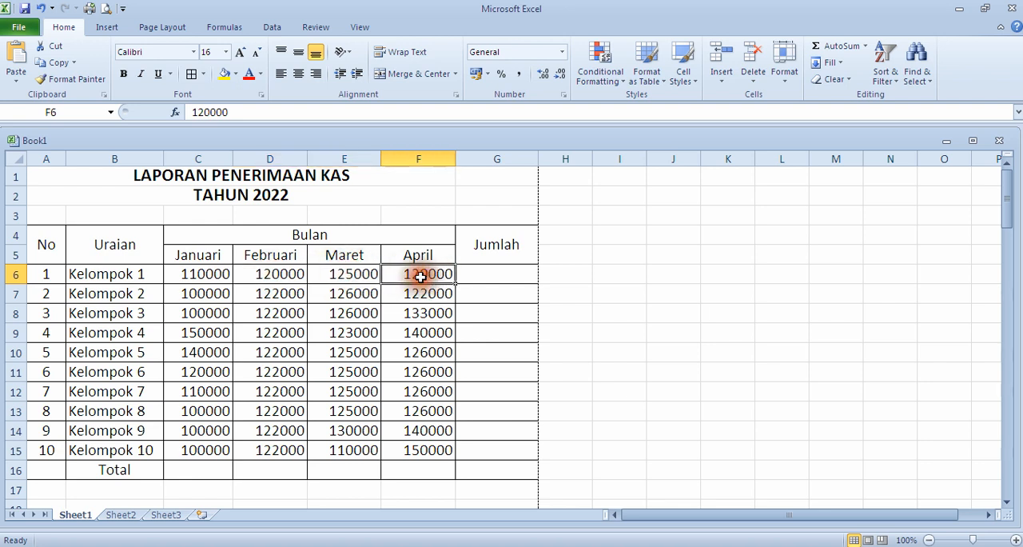
pyautogui.click(494, 274)
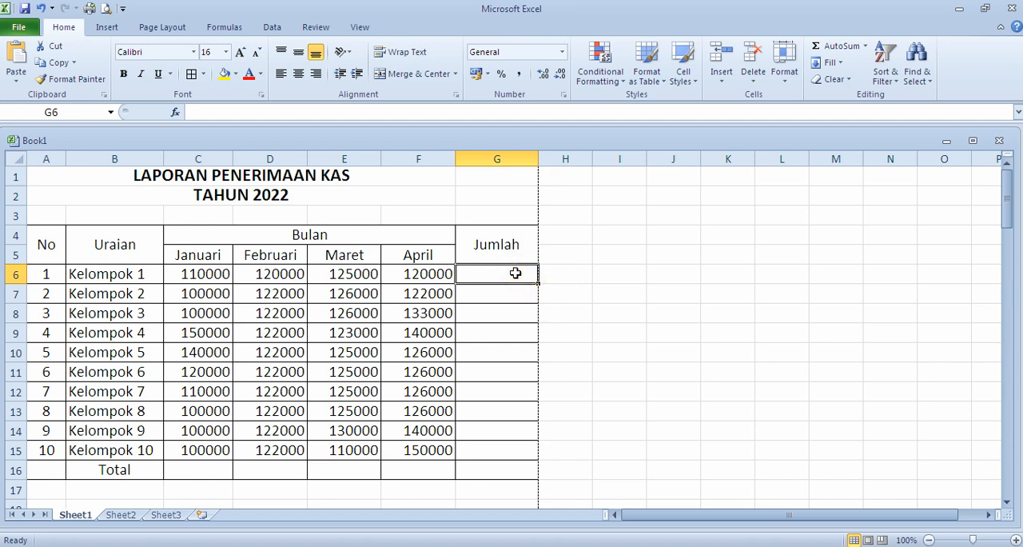
pyautogui.click(491, 272)
pyautogui.write('=')
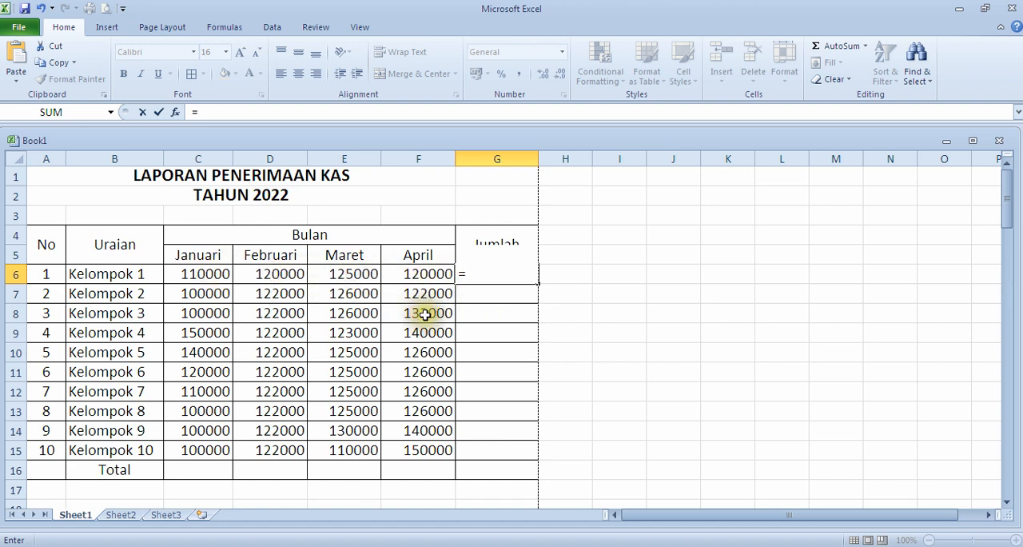
pyautogui.click(202, 274)
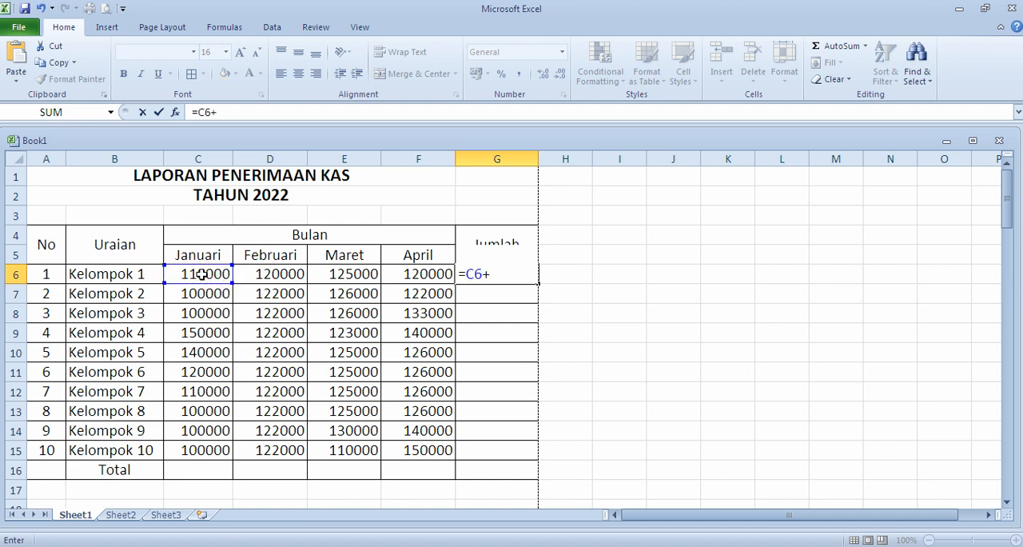
pyautogui.click(270, 274)
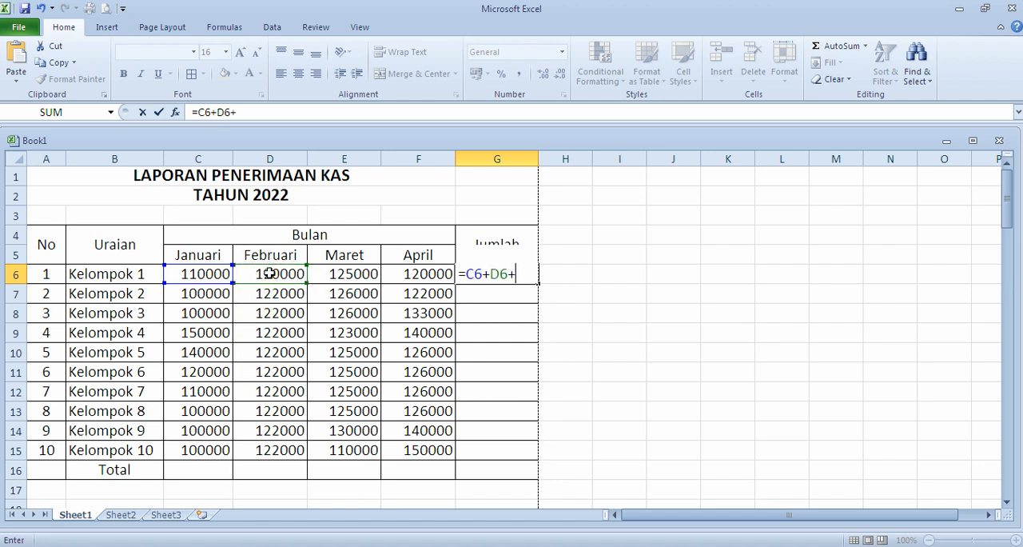
pyautogui.click(343, 276)
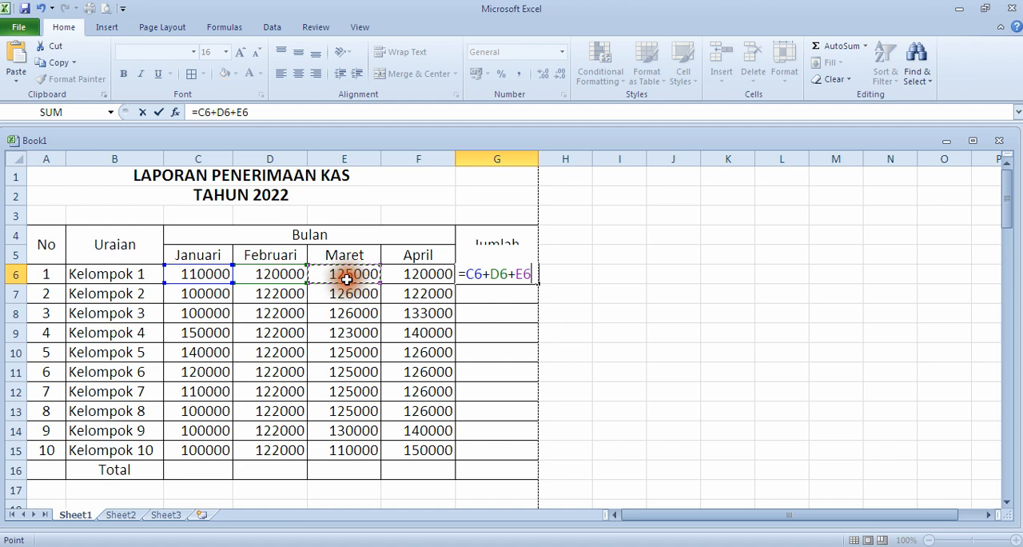
pyautogui.write('+')
pyautogui.click(419, 278)
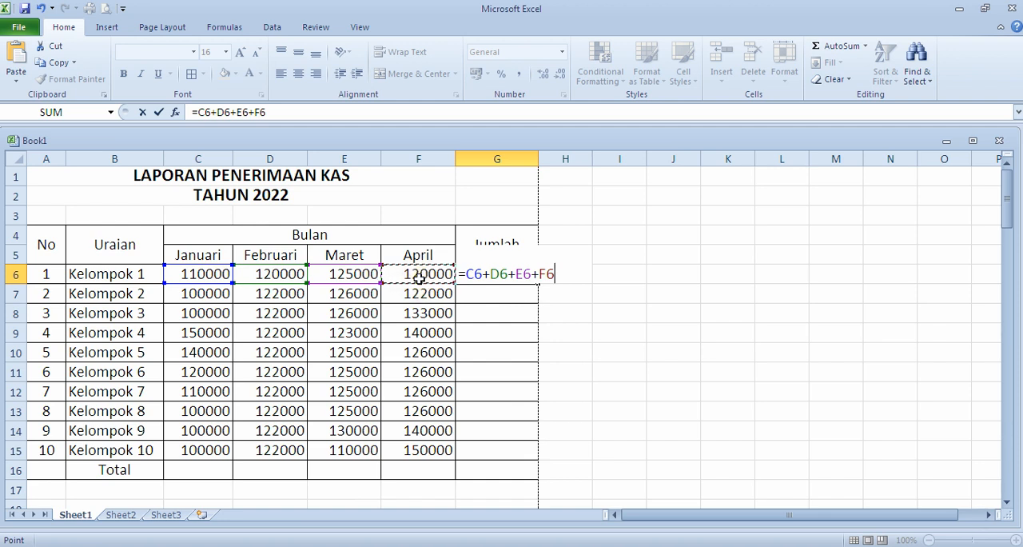
pyautogui.press('Return')
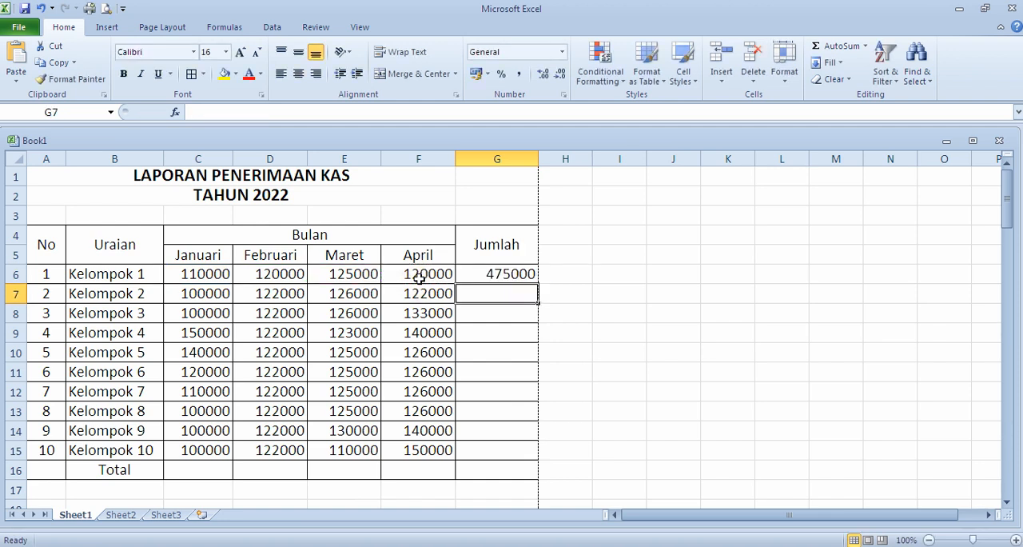
# Step: Inspect the cell references in the Kelompok 1 addition formula in G6
pyautogui.click(513, 273)
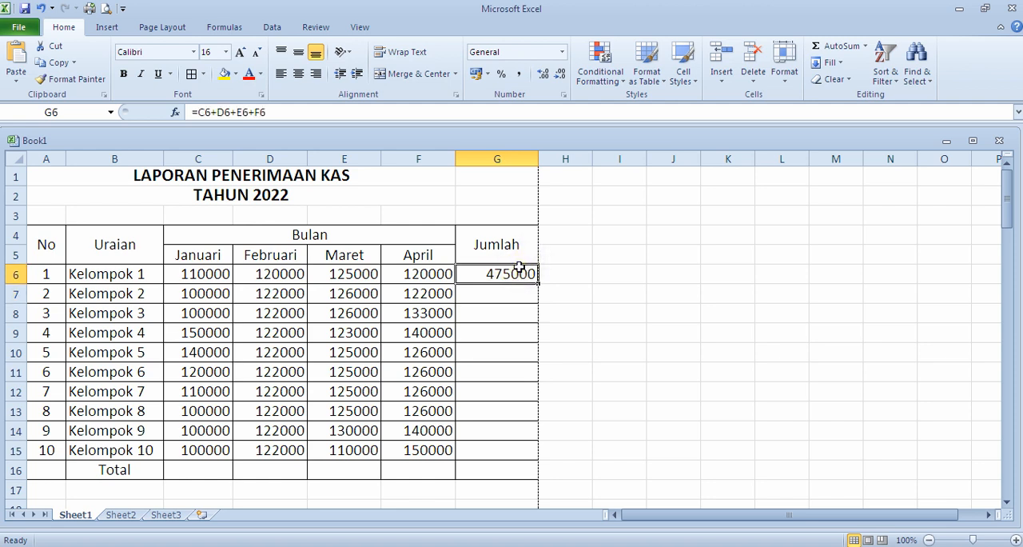
pyautogui.click(334, 113)
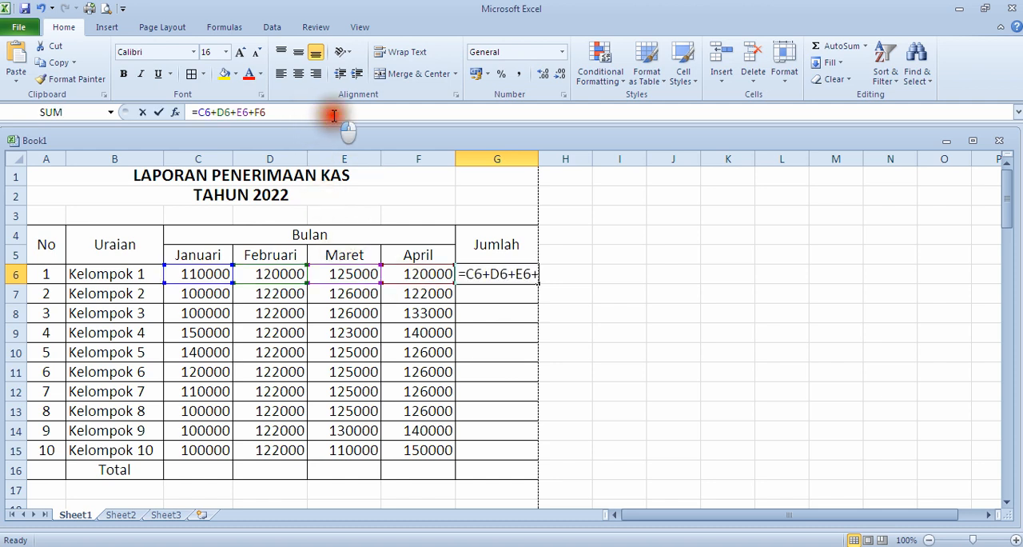
pyautogui.doubleClick(483, 273)
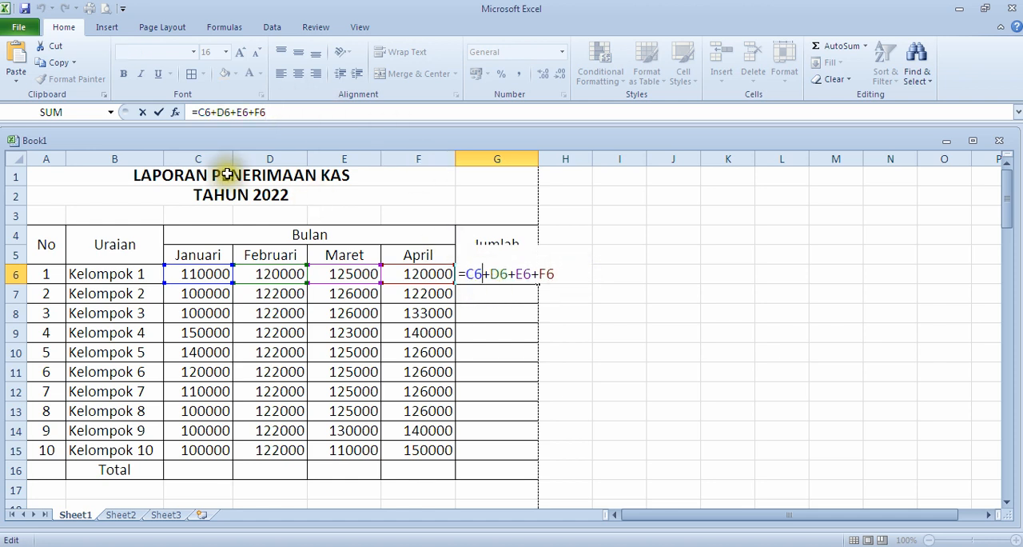
pyautogui.press('Return')
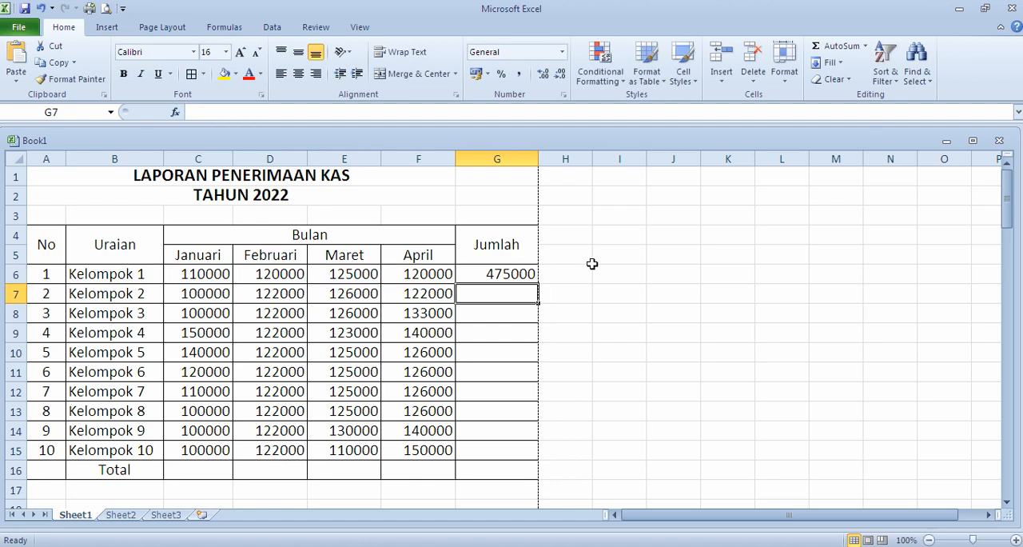
# Step: Replace the addition formula in G6 with =SUM(C6:F6)
pyautogui.click(524, 274)
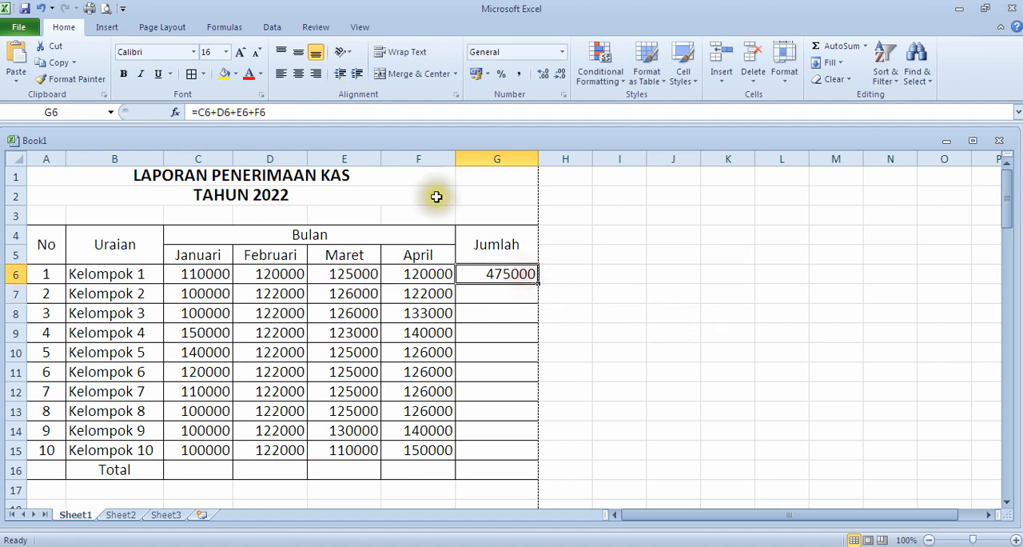
pyautogui.click(289, 112)
pyautogui.moveTo(288, 112); pyautogui.dragTo(201, 114)
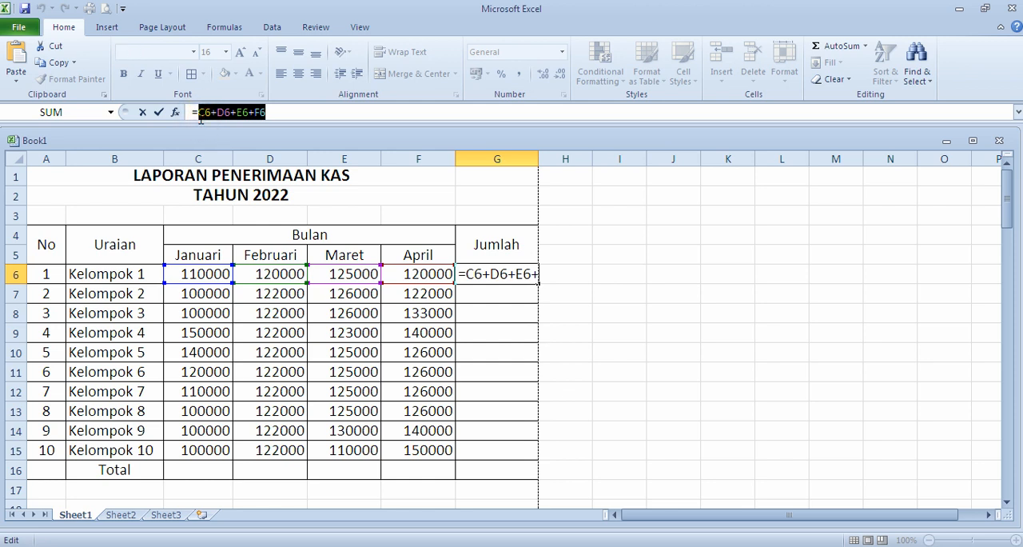
pyautogui.write('sum')
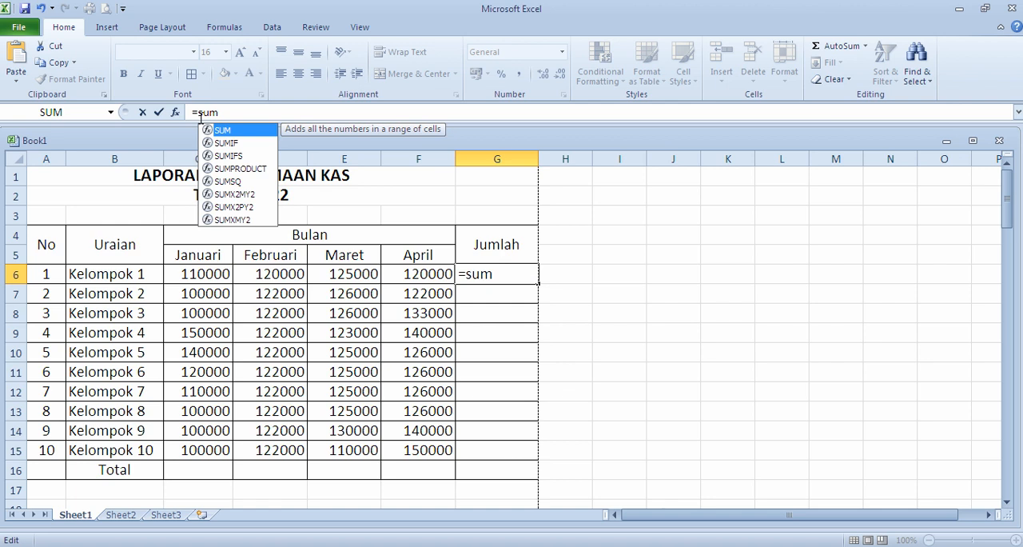
pyautogui.write('(')
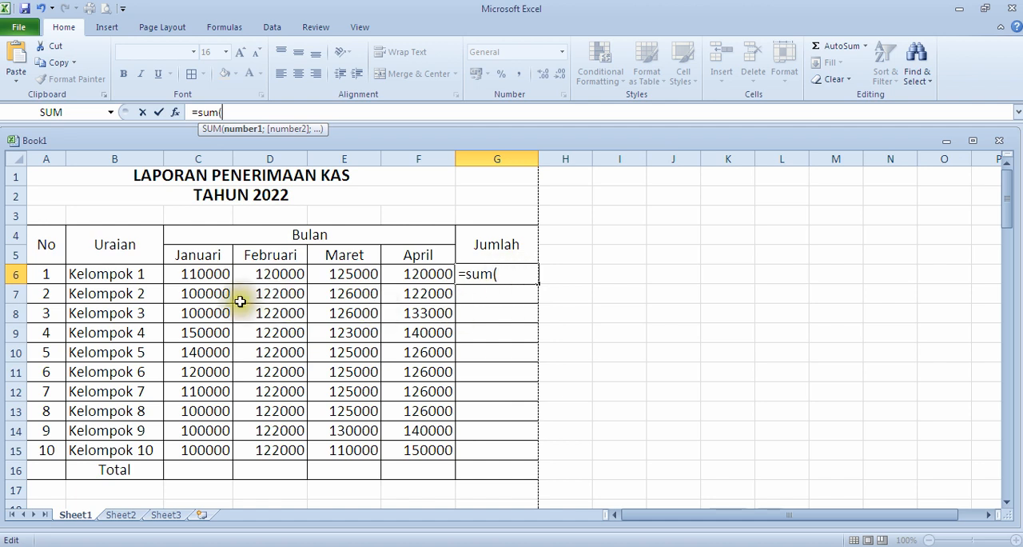
pyautogui.click(198, 273)
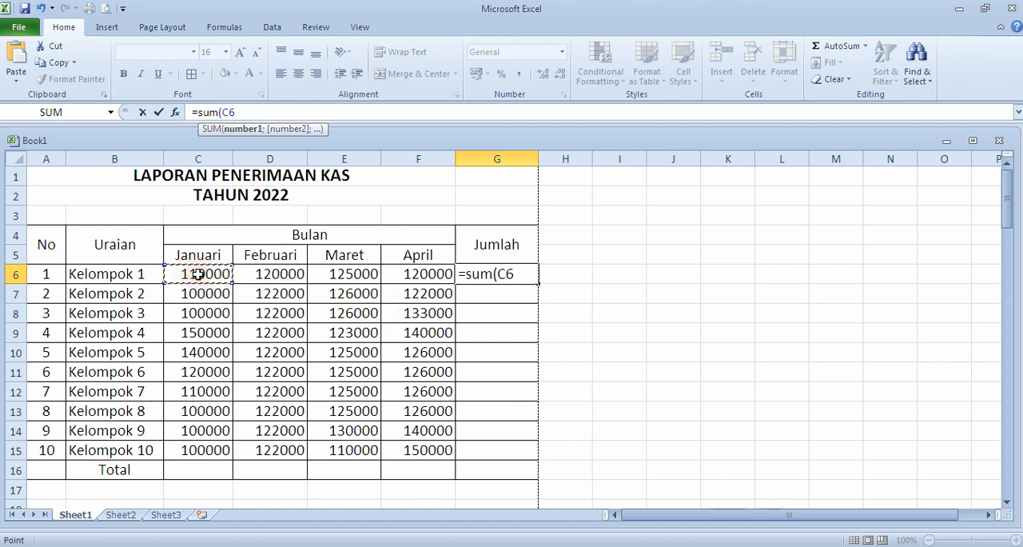
pyautogui.click(198, 273)
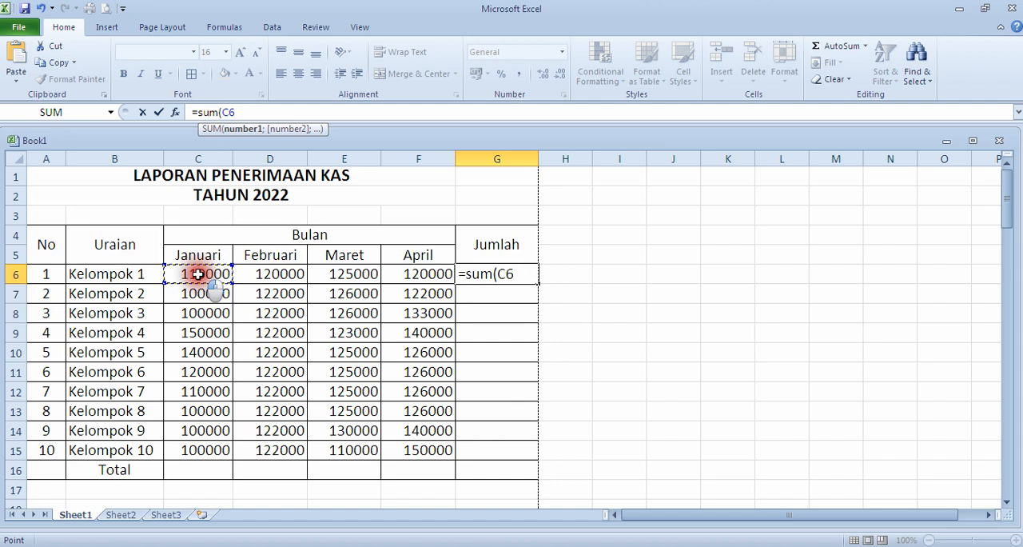
pyautogui.moveTo(198, 274); pyautogui.dragTo(428, 277)
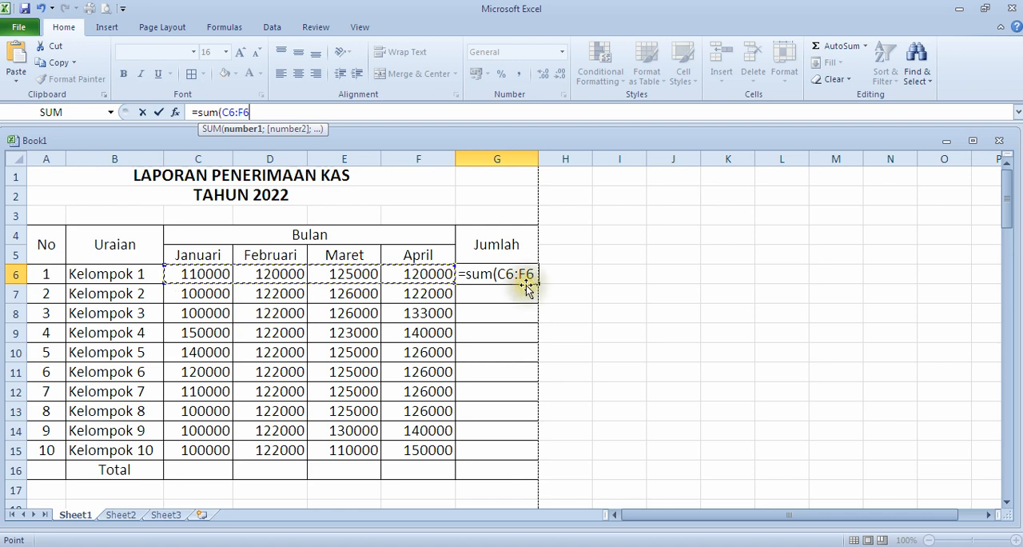
pyautogui.write(')')
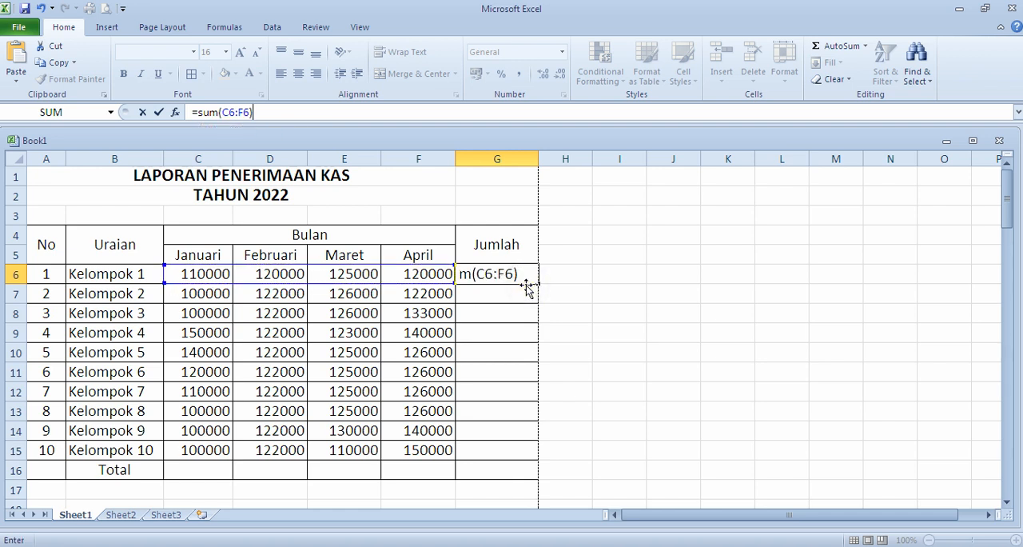
pyautogui.press('Return')
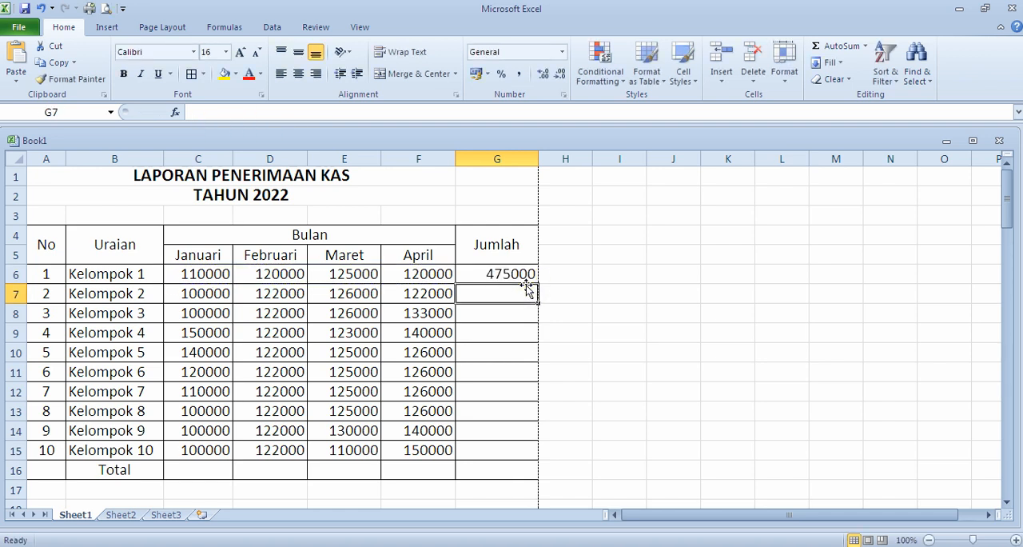
# Step: Fill the SUM formula from G6 down to G15 for Kelompok 2 to 10 and check several copied cells
pyautogui.click(488, 271)
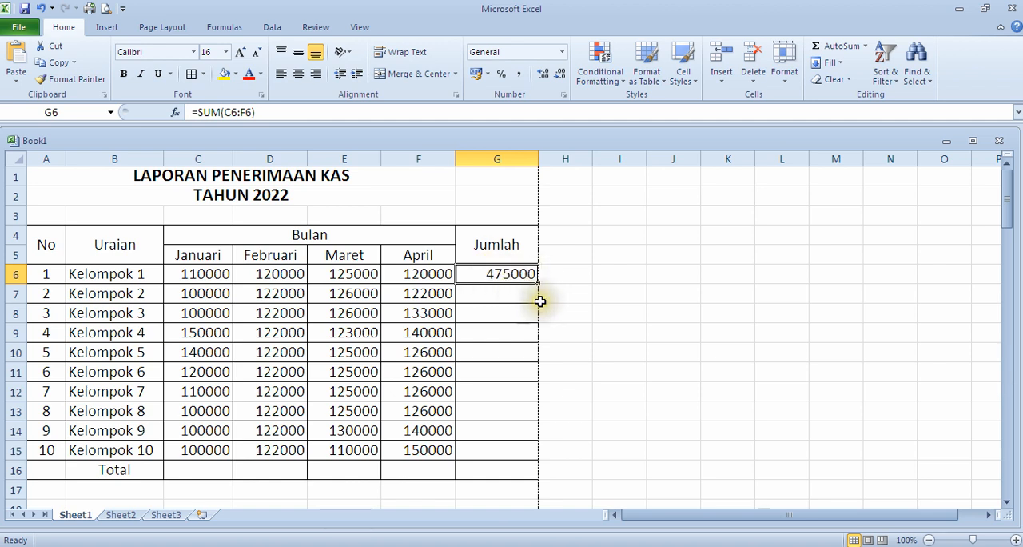
pyautogui.moveTo(539, 283); pyautogui.dragTo(541, 458)
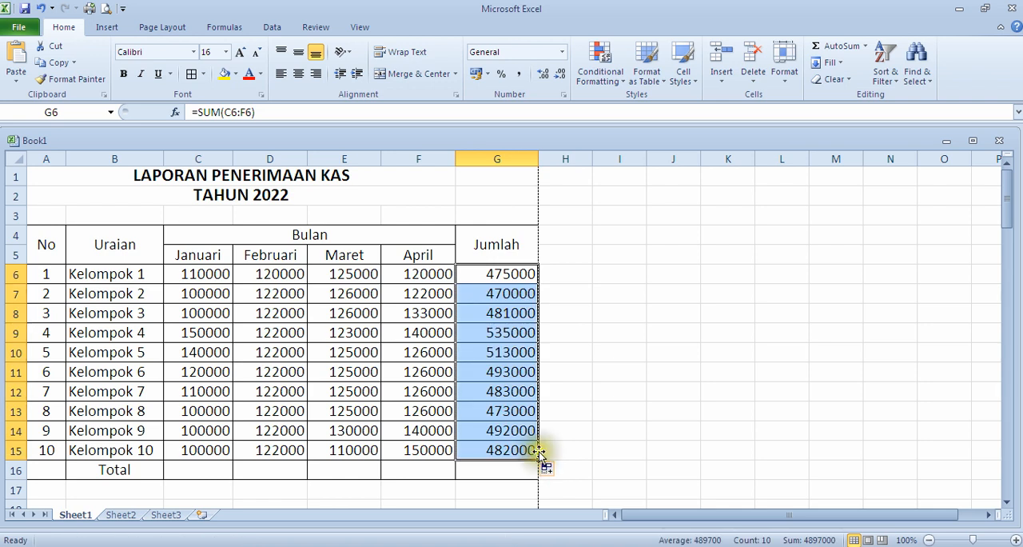
pyautogui.click(497, 316)
pyautogui.click(495, 429)
pyautogui.click(498, 452)
pyautogui.click(497, 409)
pyautogui.click(497, 390)
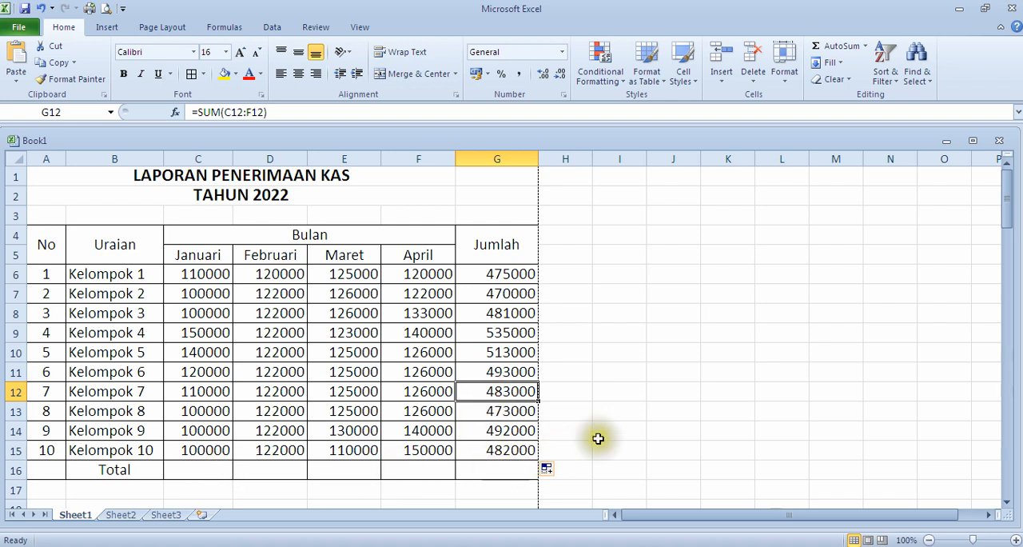
# Step: Enter the formula =SUM(C6:C15) in C16 to total the Januari amounts of all ten groups
pyautogui.scroll(-1, 528, 368)
pyautogui.scroll(-2, 508, 339)
pyautogui.scroll(1, 553, 405)
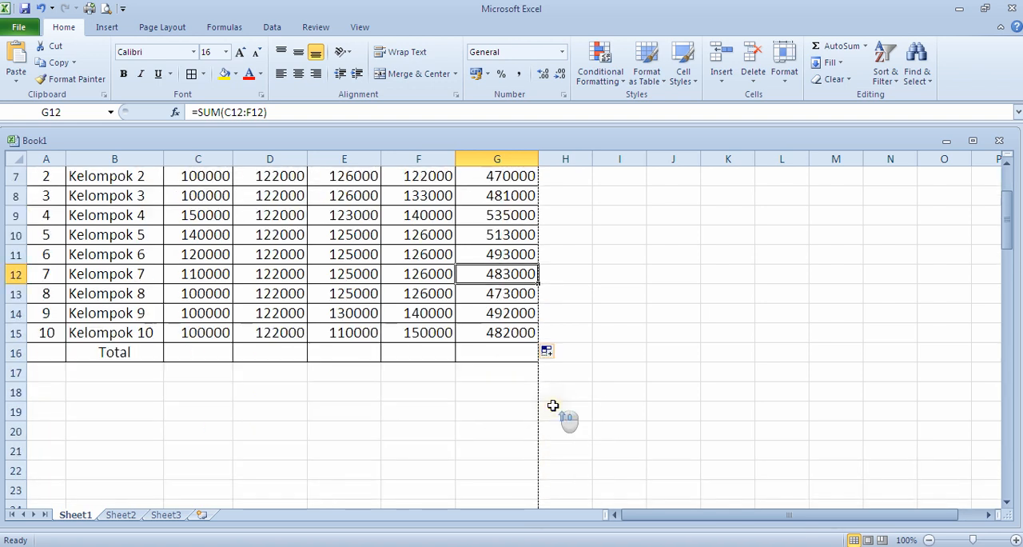
pyautogui.scroll(2, 200, 271)
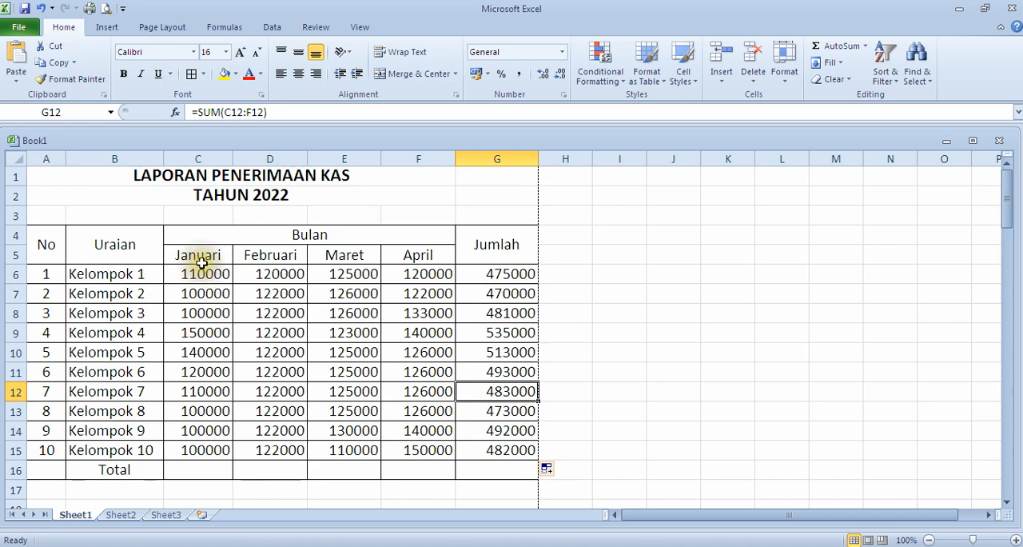
pyautogui.click(198, 470)
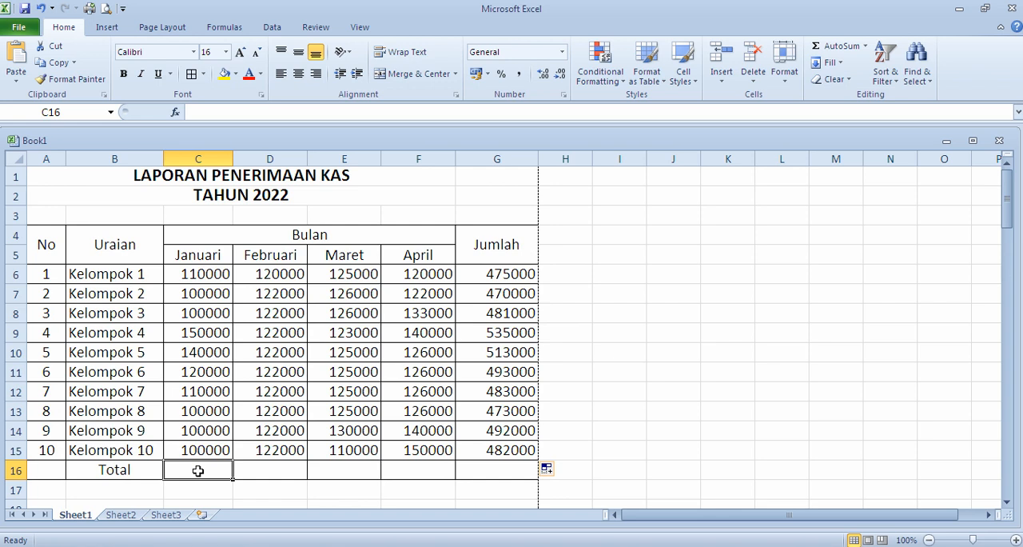
pyautogui.write('=')
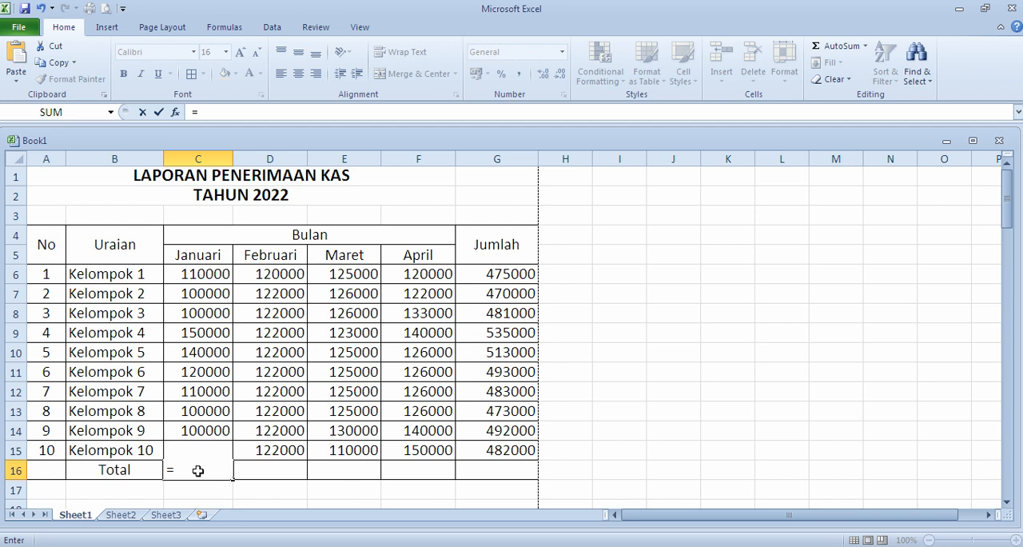
pyautogui.write('sum')
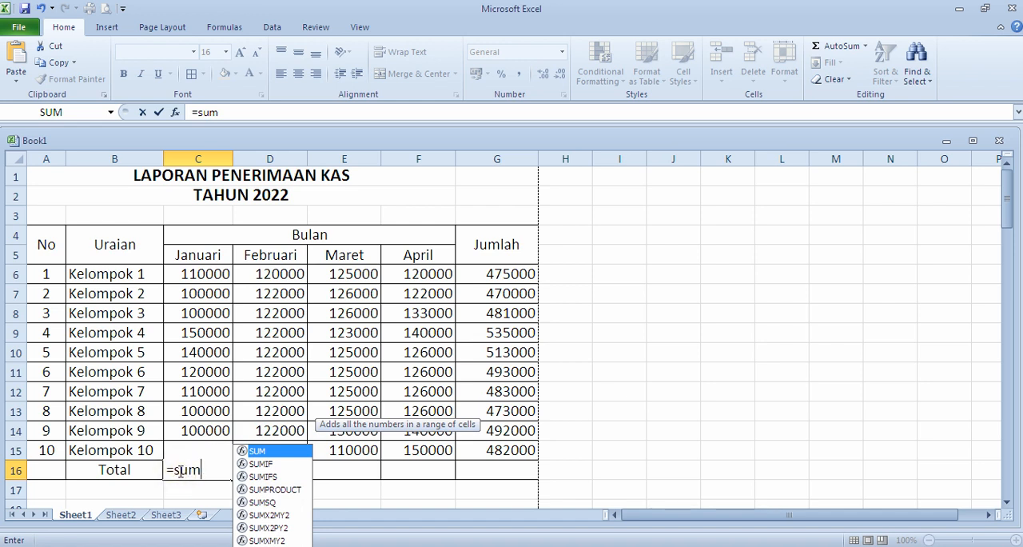
pyautogui.write('(')
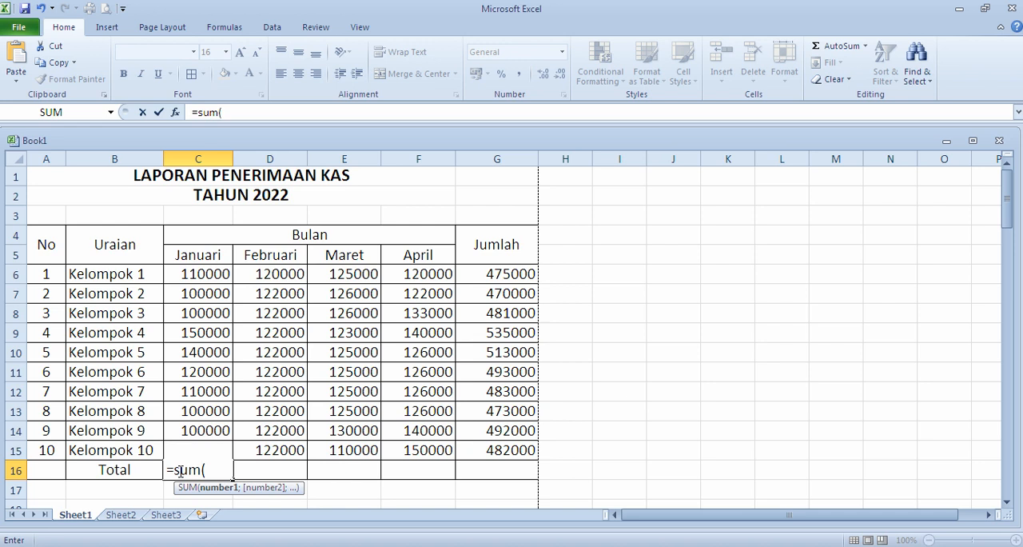
pyautogui.click(202, 275)
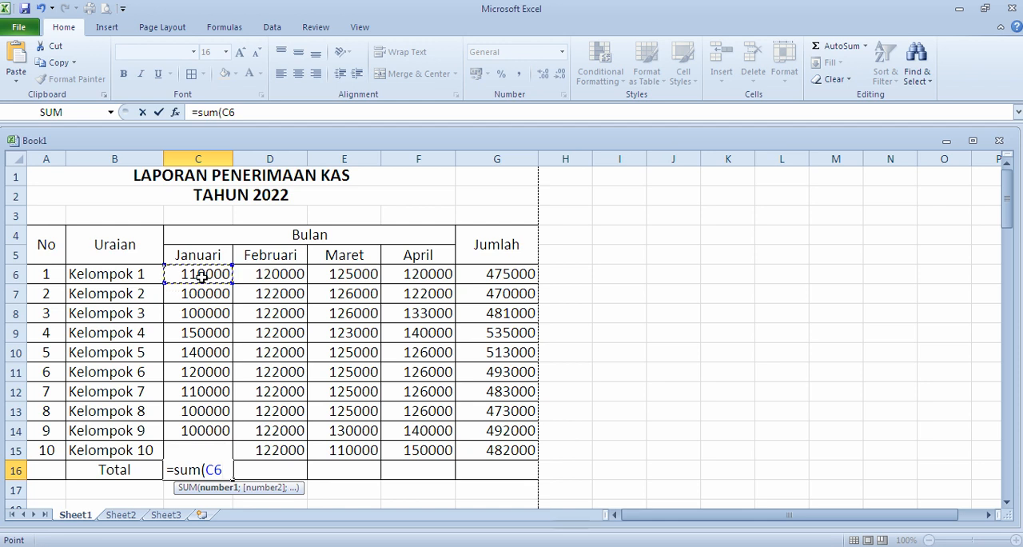
pyautogui.moveTo(201, 276); pyautogui.dragTo(202, 455)
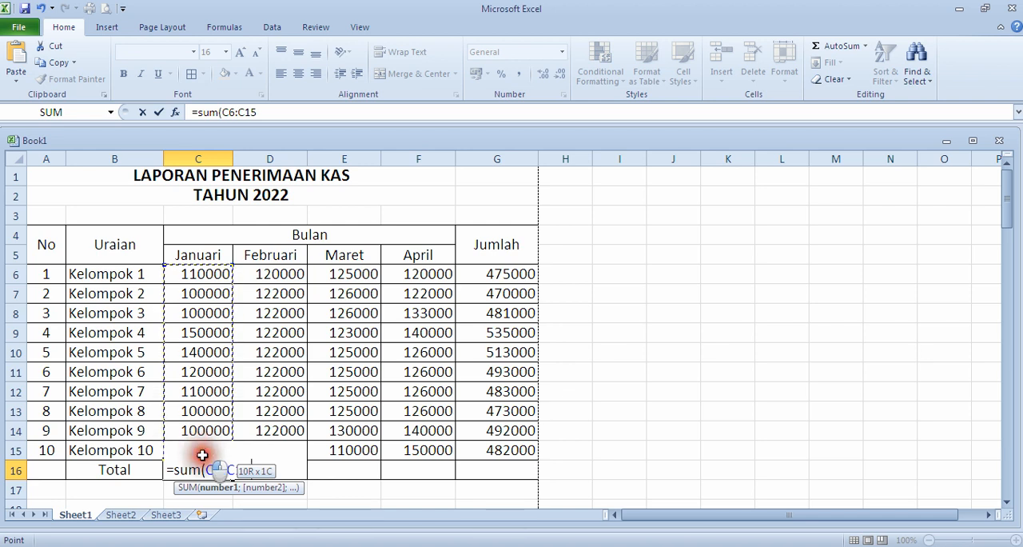
pyautogui.moveTo(202, 454); pyautogui.dragTo(202, 454)
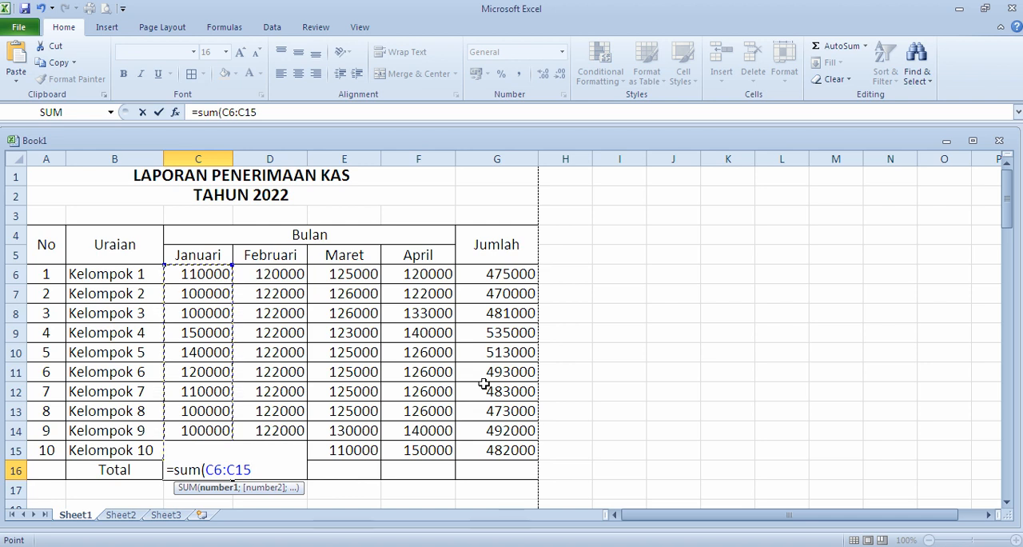
pyautogui.write(')')
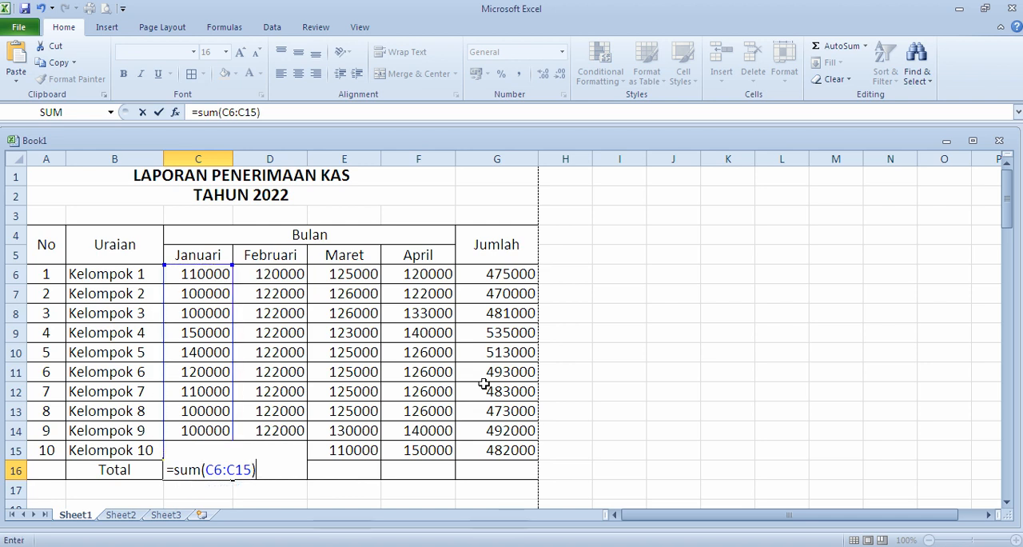
pyautogui.press('Return')
# Step: Fill the Januari total formula from C16 across to G16 for Februari, Maret, April and Jumlah
pyautogui.scroll(-4, 452, 382)
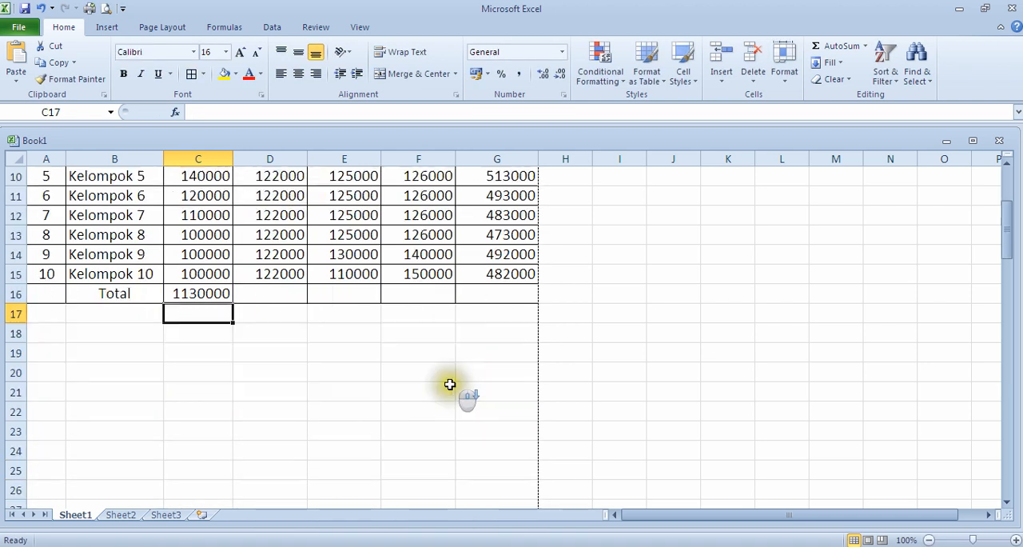
pyautogui.scroll(3, 450, 384)
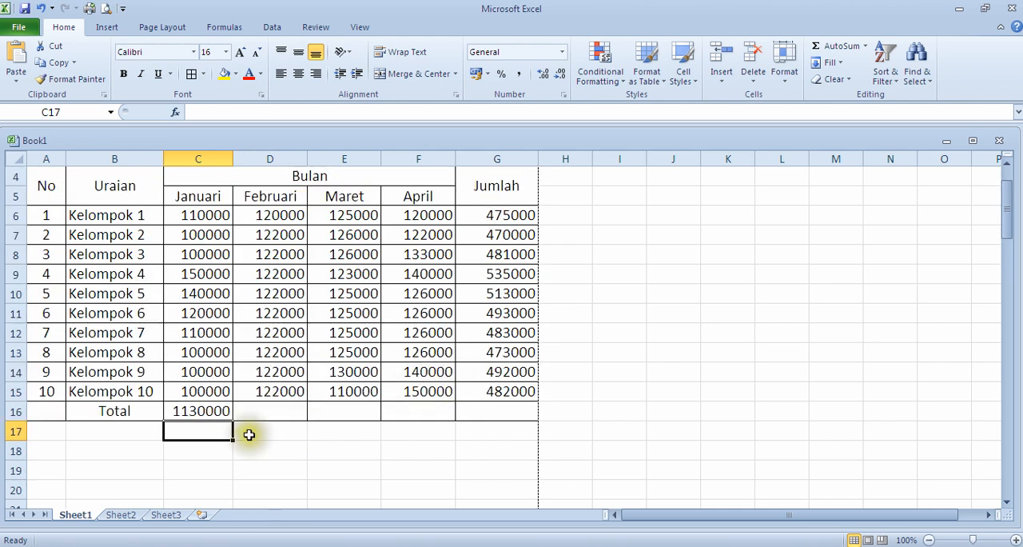
pyautogui.click(221, 410)
pyautogui.scroll(1, 184, 328)
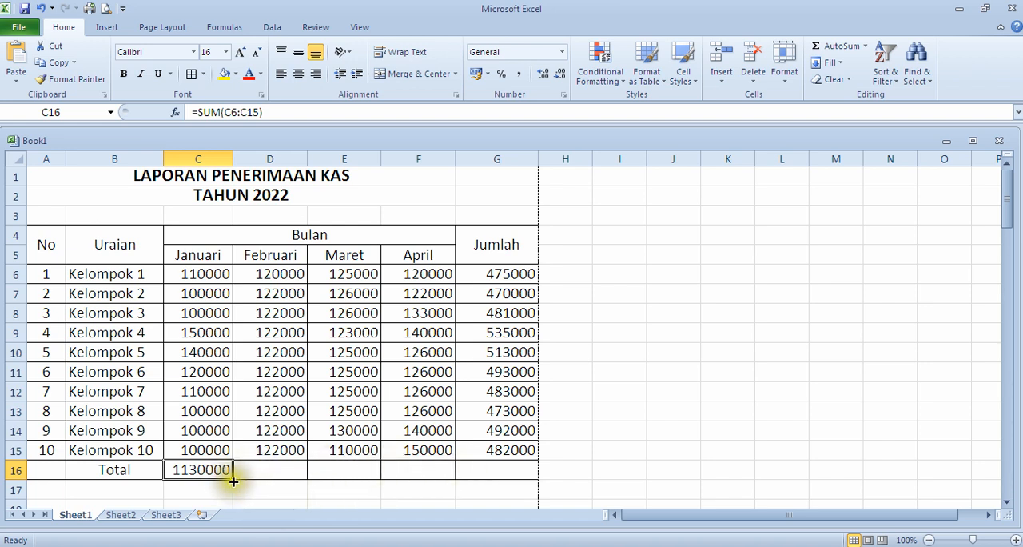
pyautogui.scroll(-2, 232, 480)
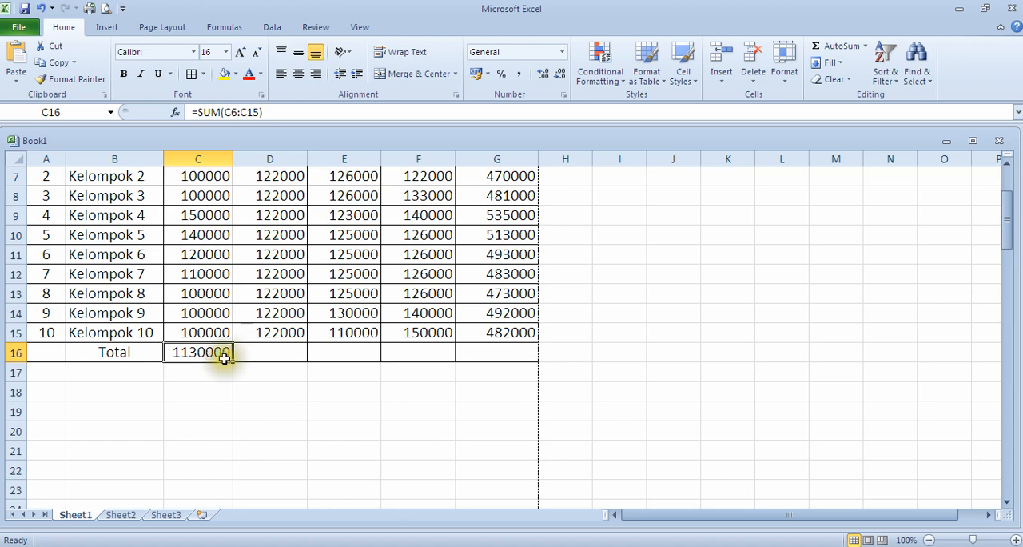
pyautogui.moveTo(232, 362); pyautogui.dragTo(447, 362)
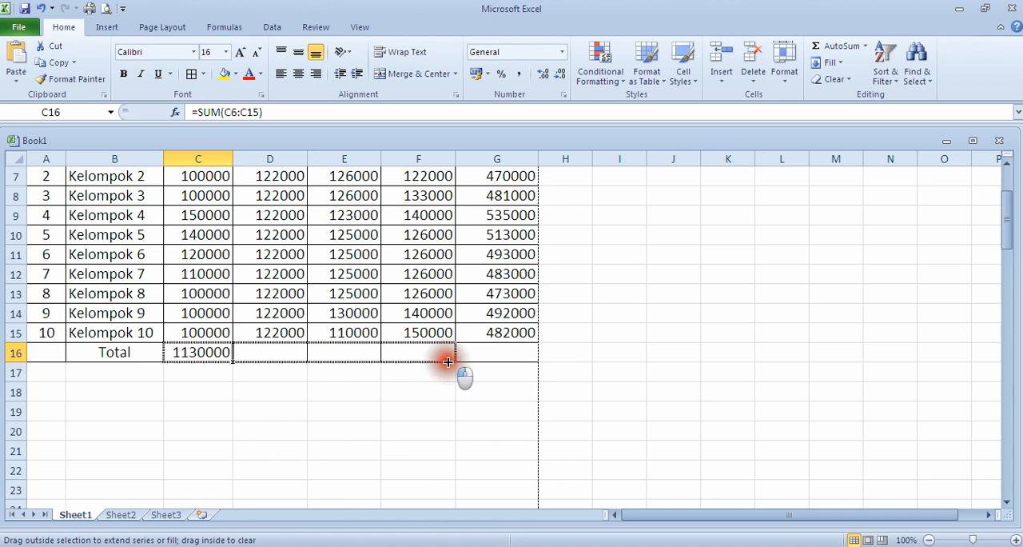
pyautogui.moveTo(447, 362); pyautogui.dragTo(511, 361)
pyautogui.scroll(2, 473, 446)
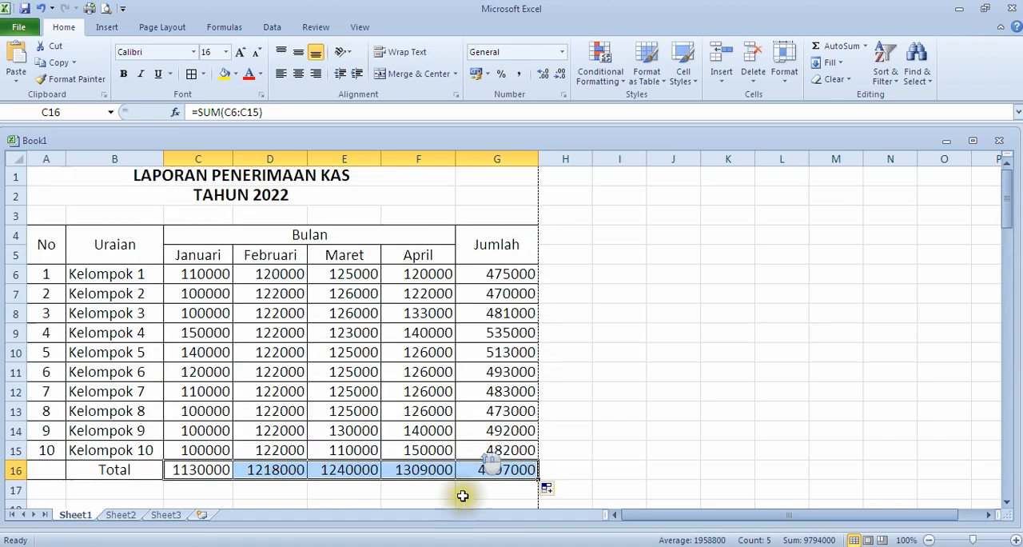
pyautogui.click(459, 500)
# Step: Review the completed table, including the Total row and the Jumlah column
pyautogui.scroll(-2, 443, 480)
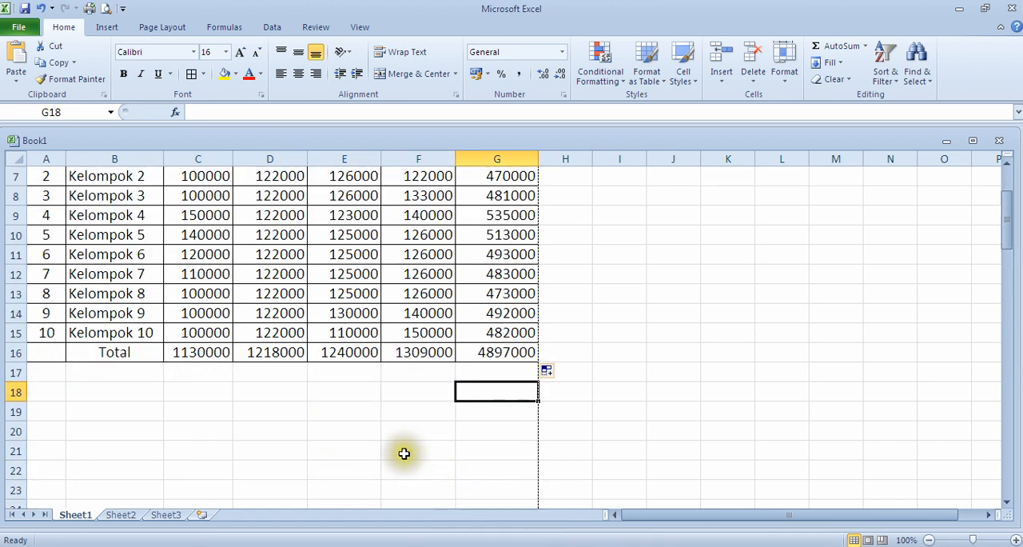
pyautogui.scroll(2, 516, 354)
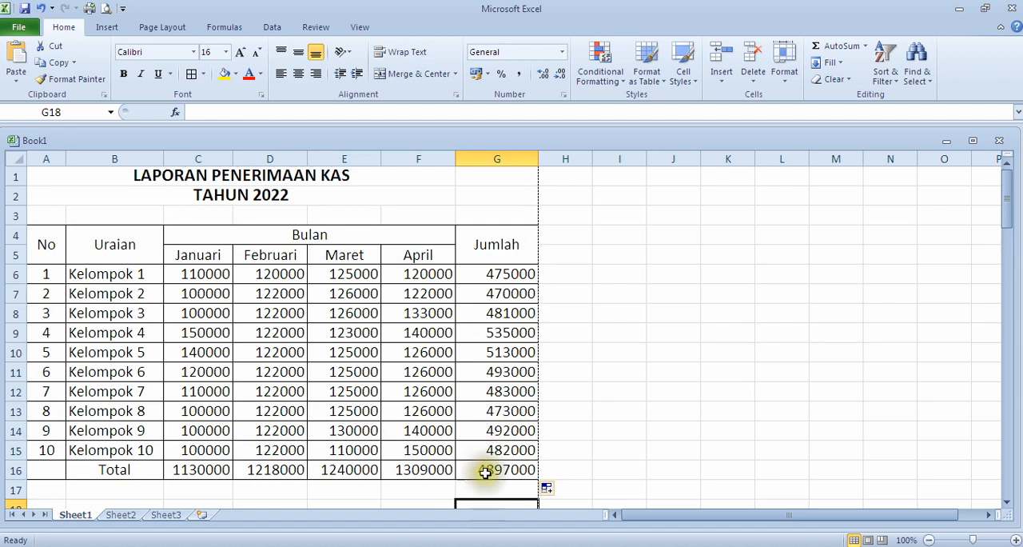
pyautogui.scroll(-2, 487, 342)
pyautogui.scroll(2, 487, 343)
pyautogui.click(776, 295)
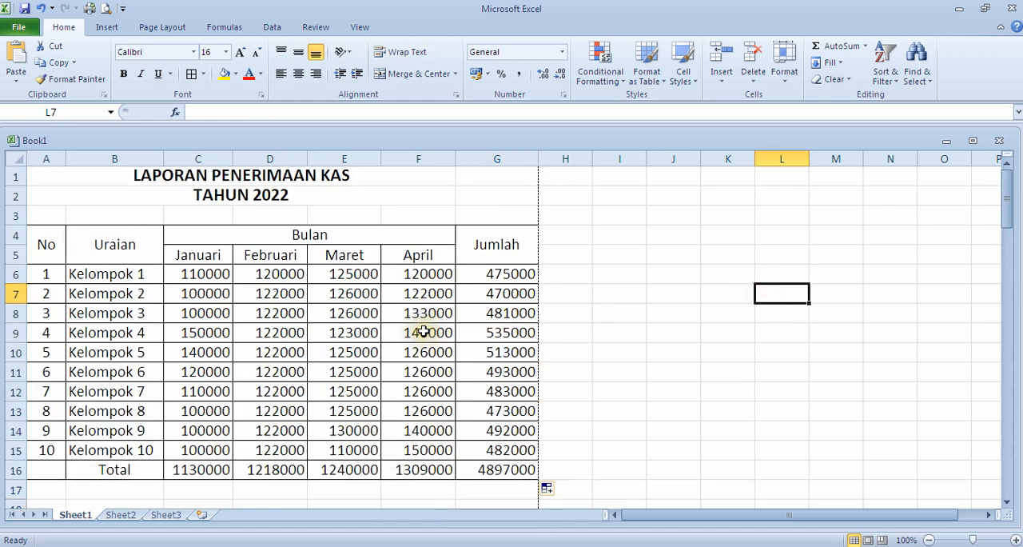
pyautogui.scroll(-3, 365, 359)
pyautogui.scroll(2, 427, 379)
pyautogui.scroll(-2, 428, 374)
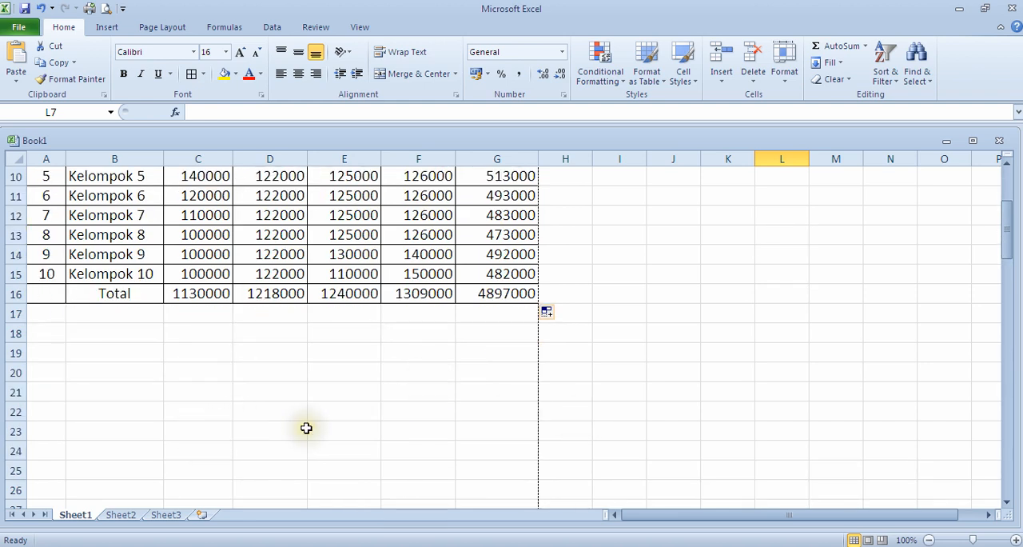
pyautogui.scroll(2, 391, 430)
pyautogui.scroll(1, 391, 430)
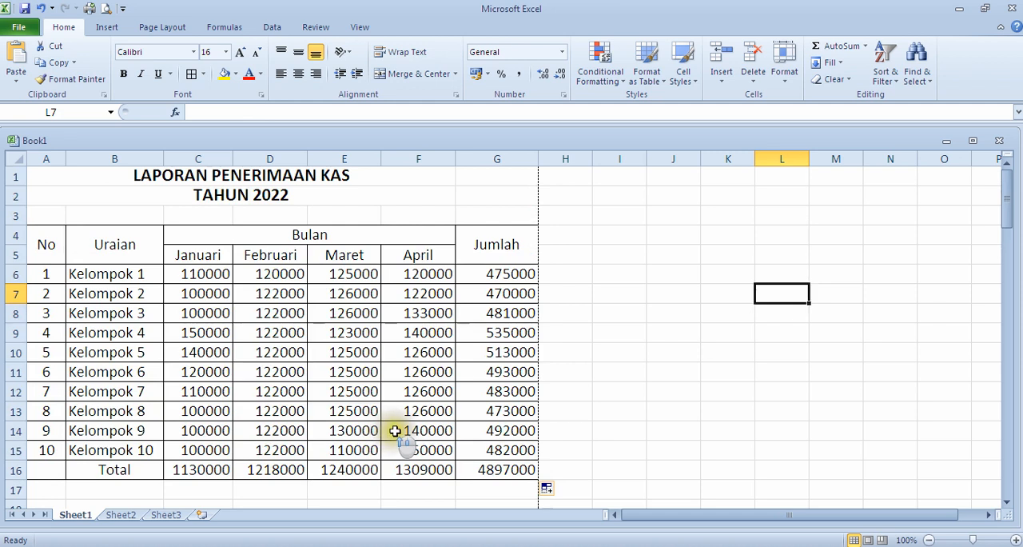
# Step: Examine the sheet gridlines in the empty cells beside the table and around the report title
pyautogui.click(624, 218)
pyautogui.click(684, 215)
pyautogui.click(734, 224)
pyautogui.click(672, 296)
pyautogui.click(745, 296)
pyautogui.click(738, 345)
pyautogui.click(635, 314)
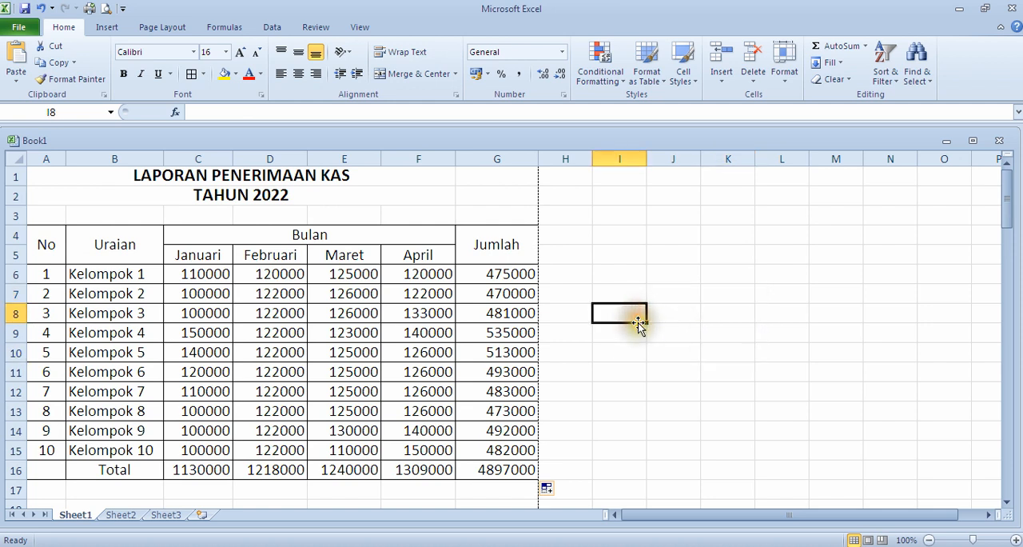
pyautogui.click(614, 218)
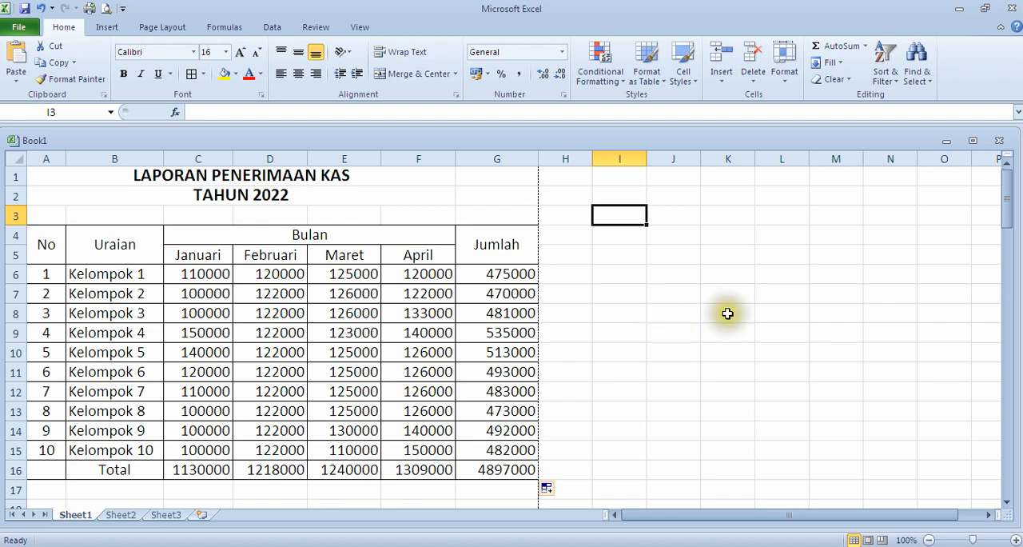
pyautogui.click(619, 256)
pyautogui.click(362, 201)
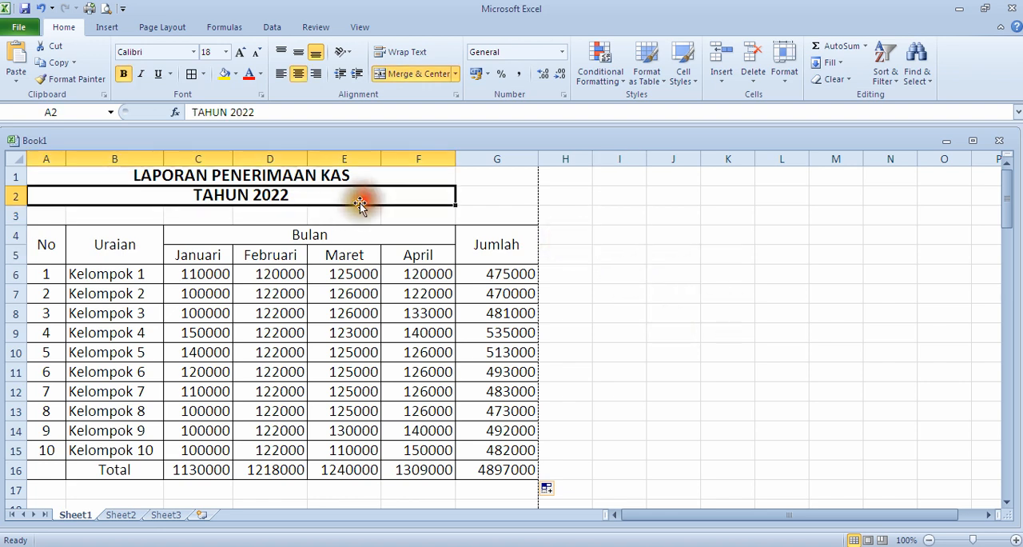
pyautogui.click(144, 213)
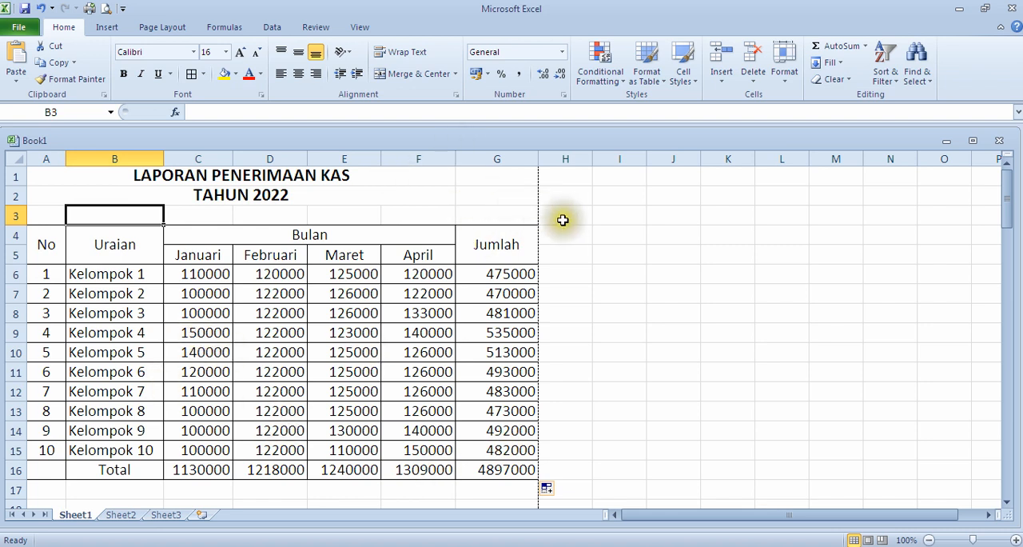
pyautogui.click(489, 196)
pyautogui.click(410, 195)
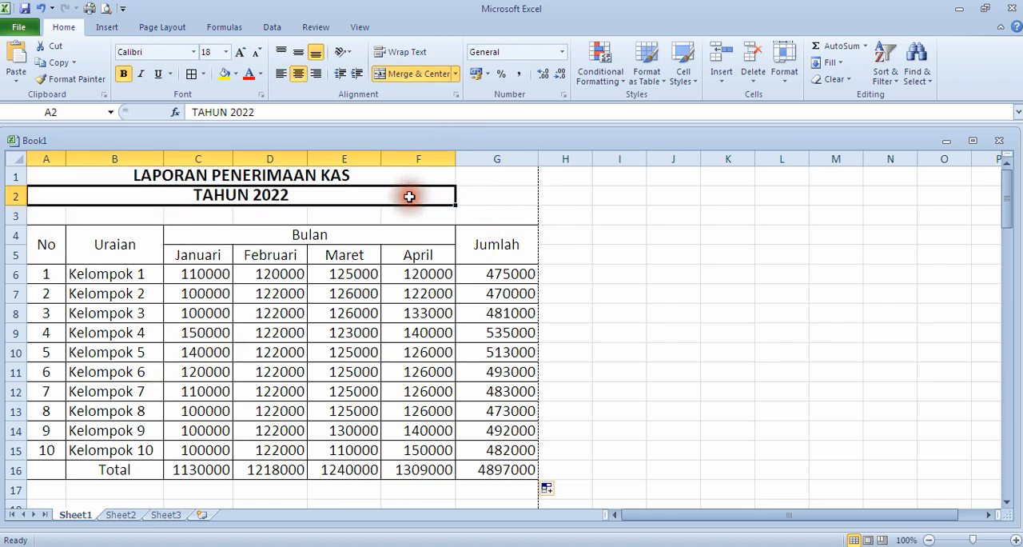
pyautogui.click(495, 203)
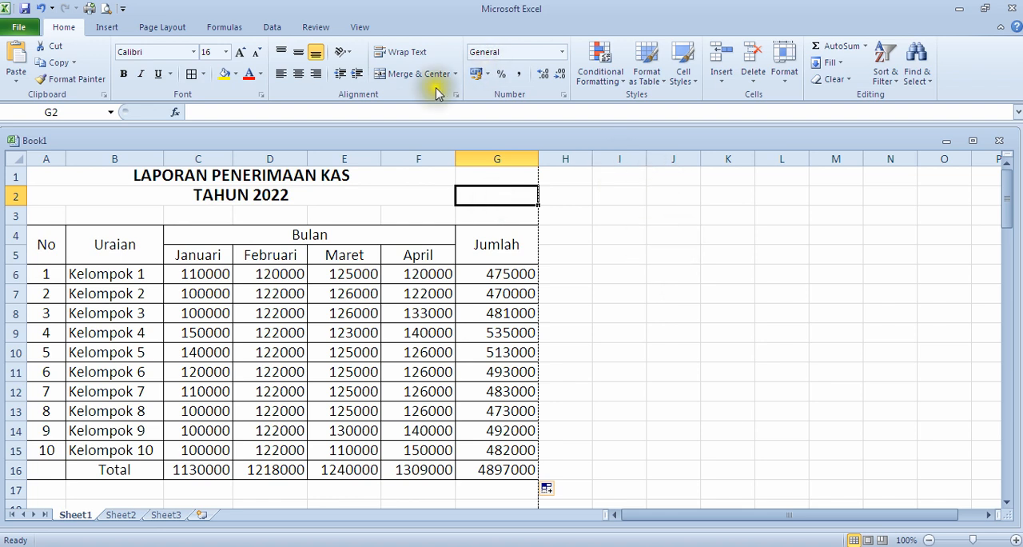
# Step: Hide the gridlines on Sheet1 so that only the table borders are displayed
pyautogui.click(361, 28)
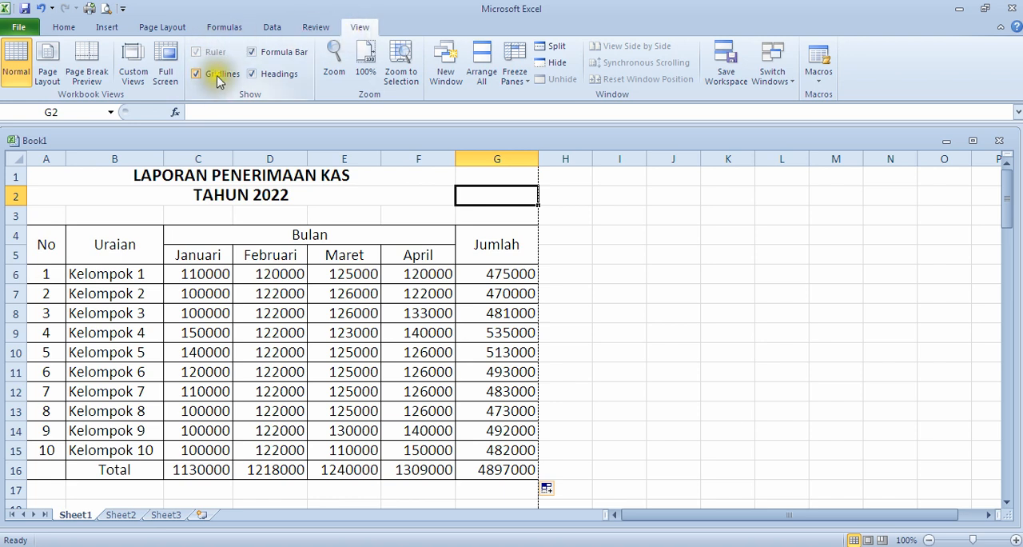
pyautogui.click(217, 76)
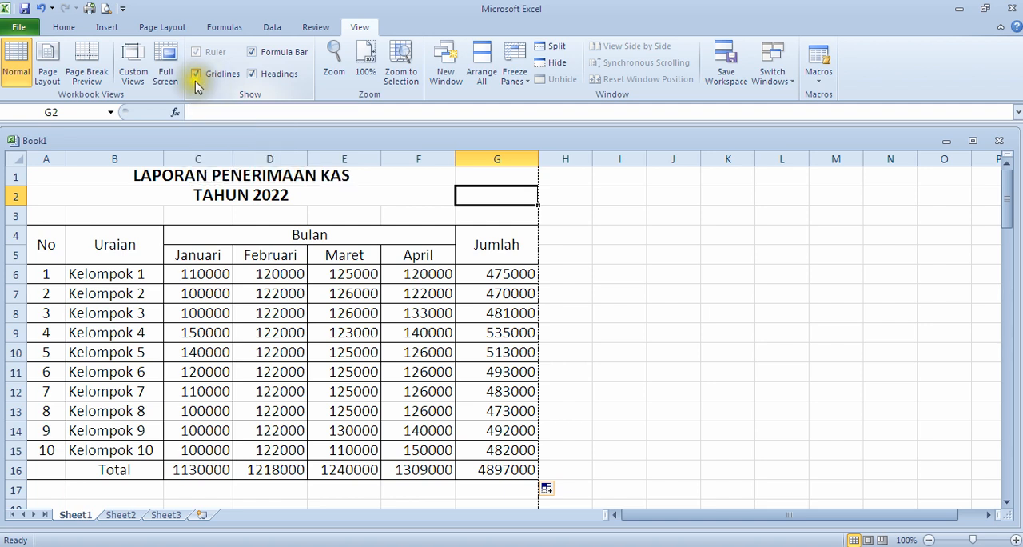
pyautogui.click(196, 77)
pyautogui.scroll(-4, 666, 301)
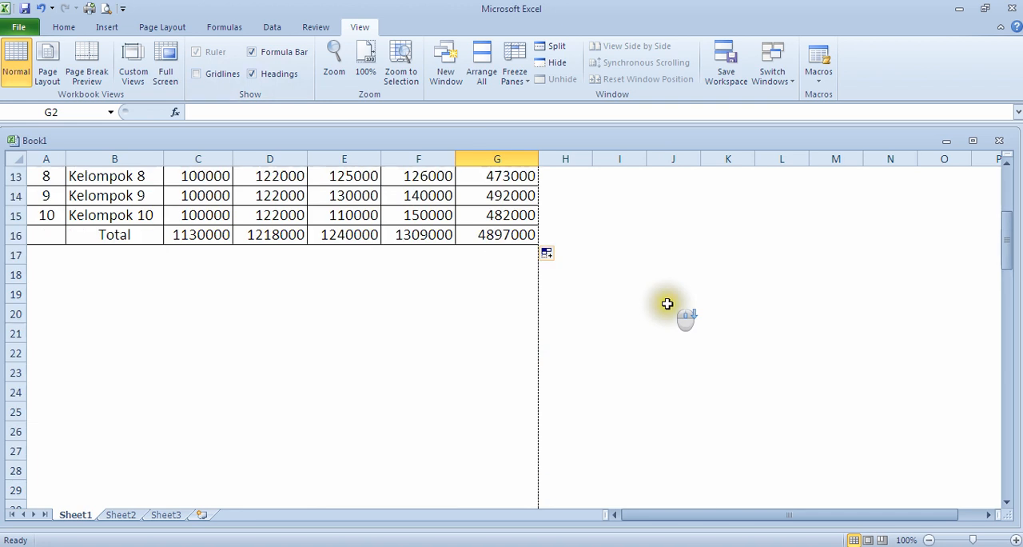
pyautogui.scroll(4, 409, 322)
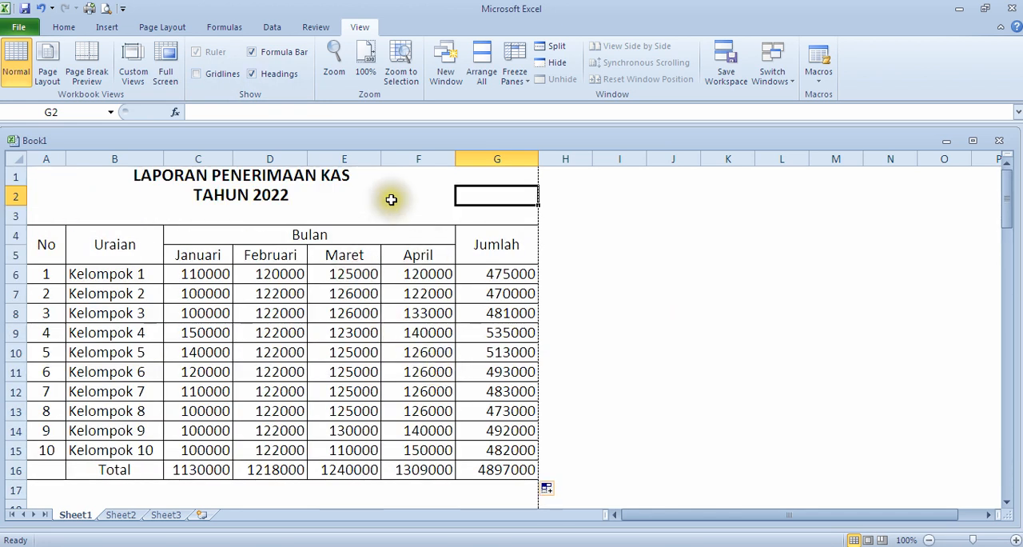
# Step: Examine the areas below and beside the table with the gridlines hidden
pyautogui.scroll(-4, 527, 240)
pyautogui.click(394, 316)
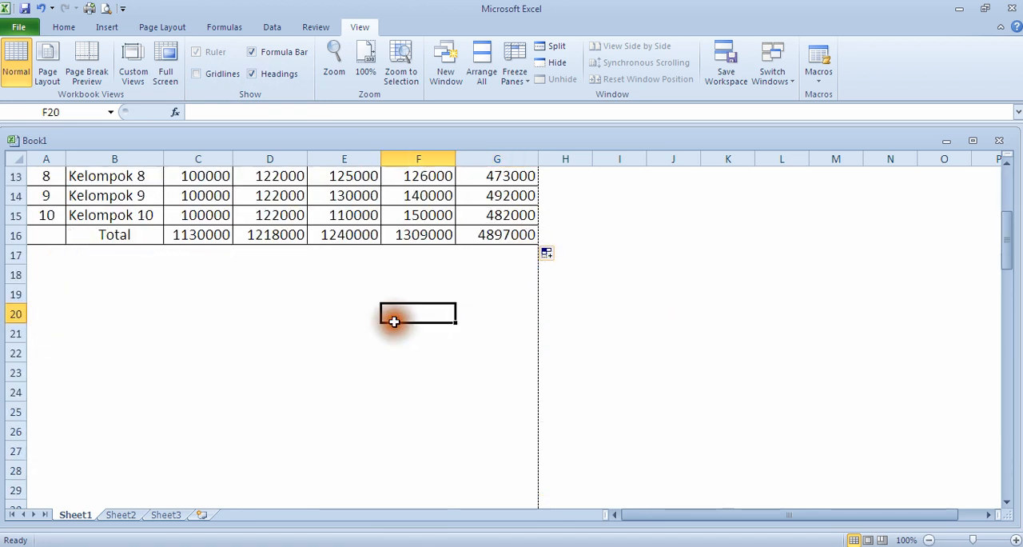
pyautogui.click(238, 333)
pyautogui.scroll(4, 291, 327)
pyautogui.scroll(-5, 363, 392)
pyautogui.scroll(5, 365, 335)
pyautogui.scroll(-5, 365, 327)
pyautogui.click(428, 237)
pyautogui.scroll(5, 248, 288)
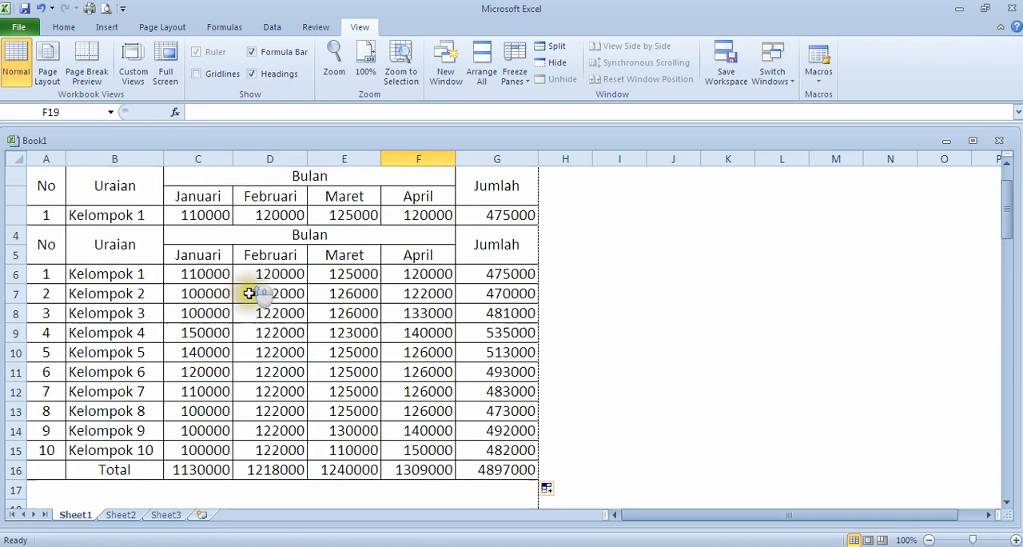
pyautogui.click(621, 231)
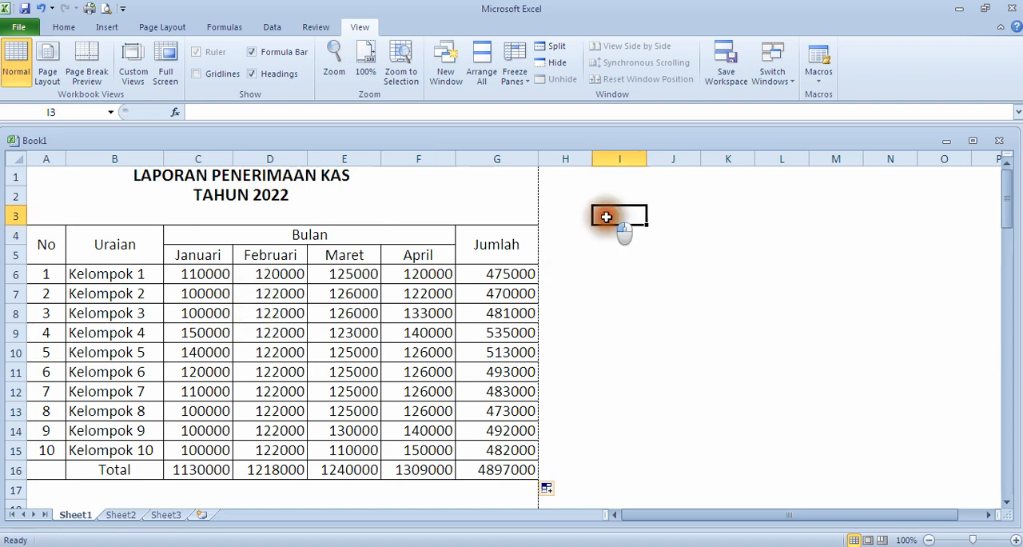
pyautogui.click(686, 240)
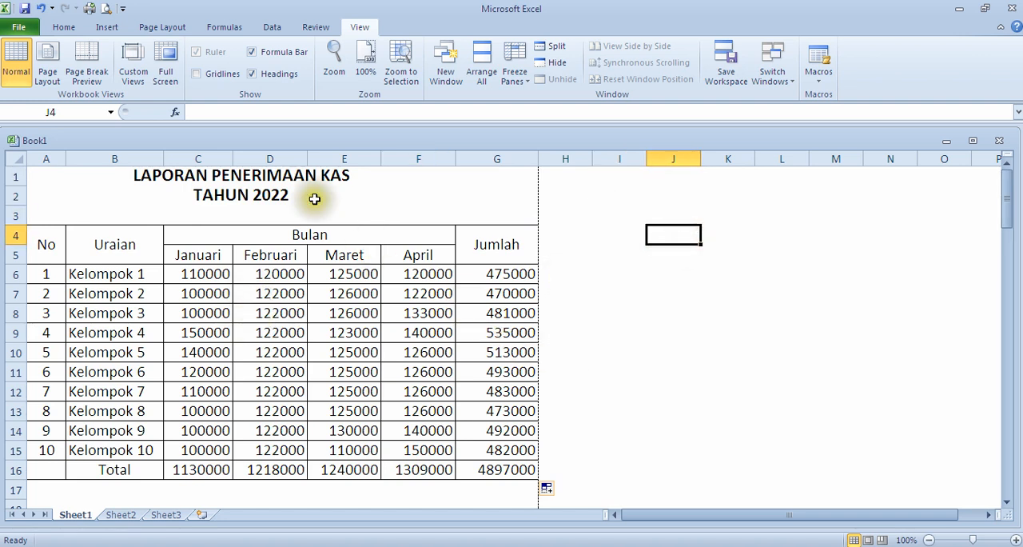
# Step: Show the gridlines on Sheet1 again and look over the table and the cells around it
pyautogui.click(196, 74)
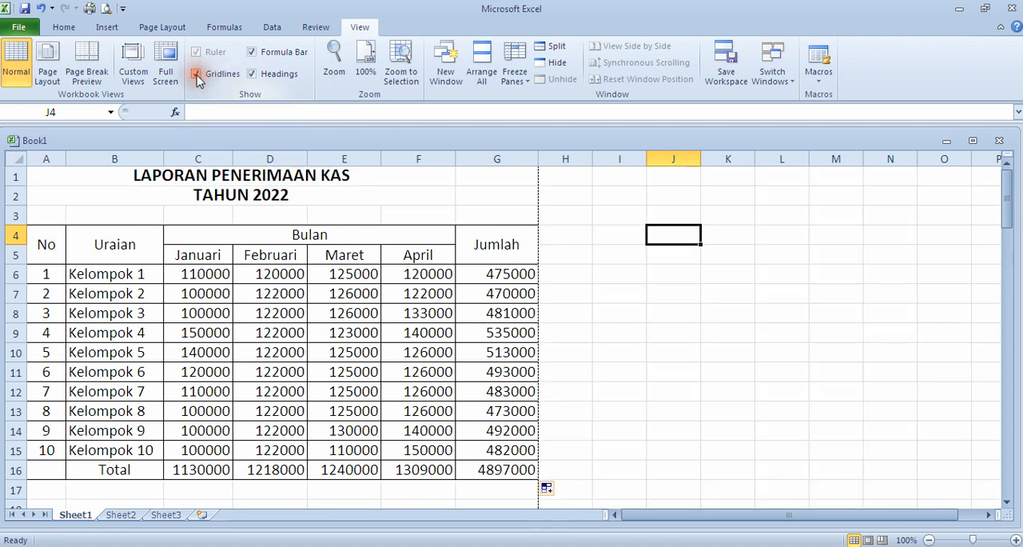
pyautogui.scroll(-2, 626, 328)
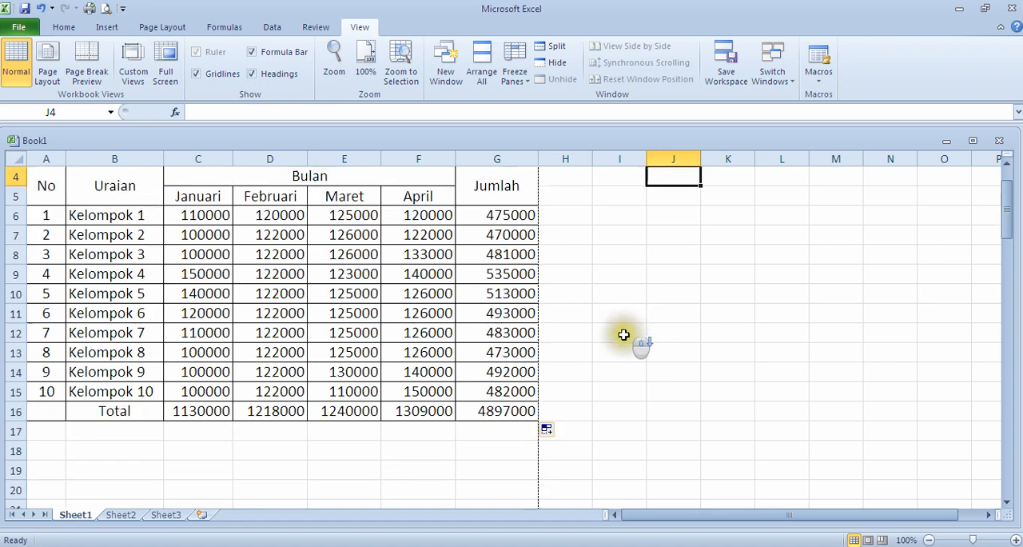
pyautogui.scroll(2, 621, 334)
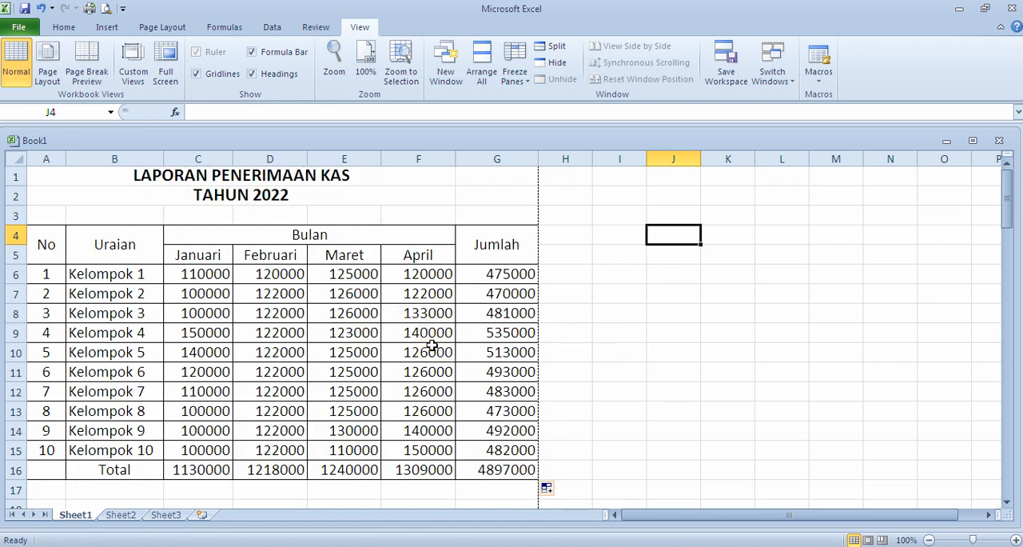
pyautogui.scroll(-2, 370, 393)
pyautogui.scroll(2, 348, 393)
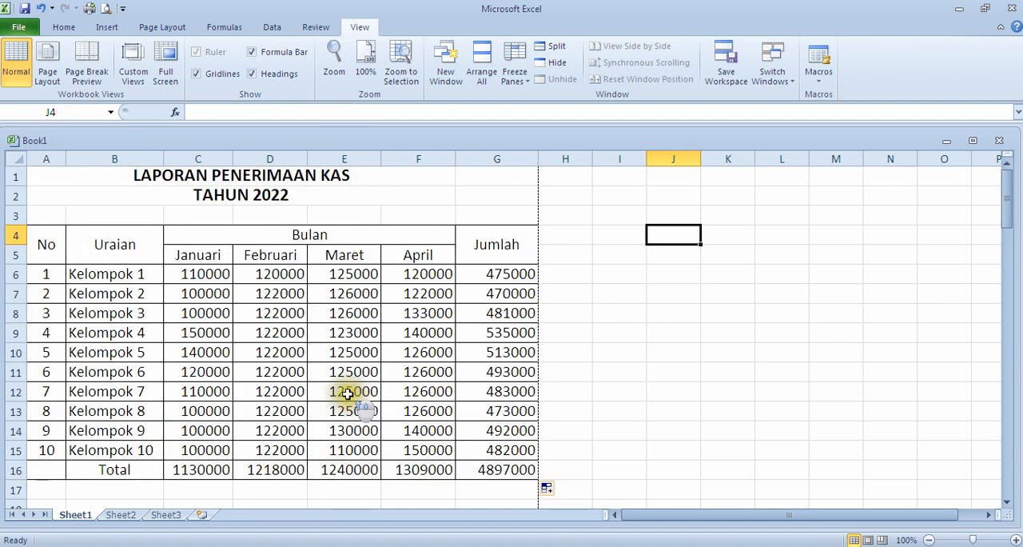
# Step: Open the detailed border settings for the whole table A4:G16 and choose the thick solid line style
pyautogui.moveTo(45, 249); pyautogui.dragTo(478, 468)
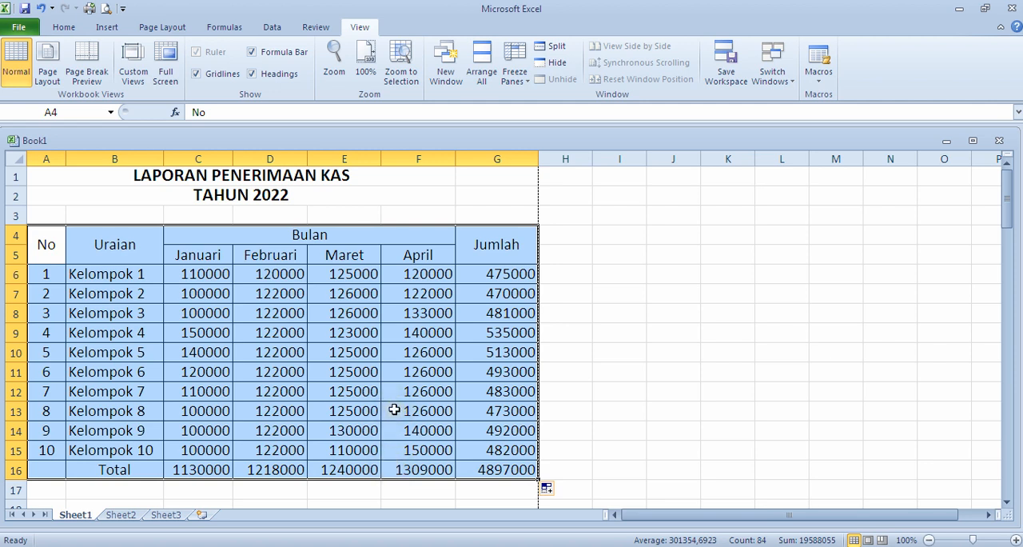
pyautogui.click(367, 391)
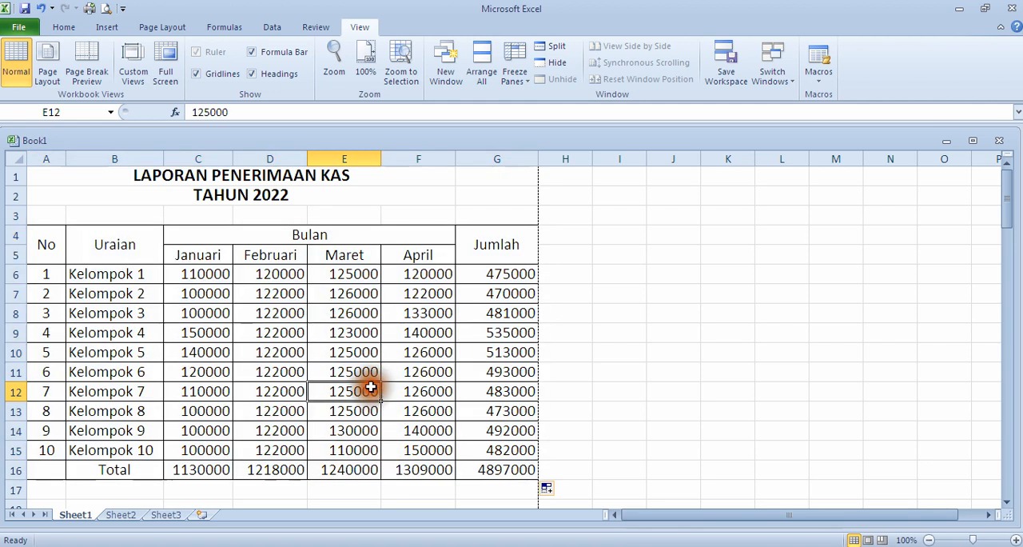
pyautogui.click(50, 248)
pyautogui.moveTo(50, 248); pyautogui.dragTo(490, 471)
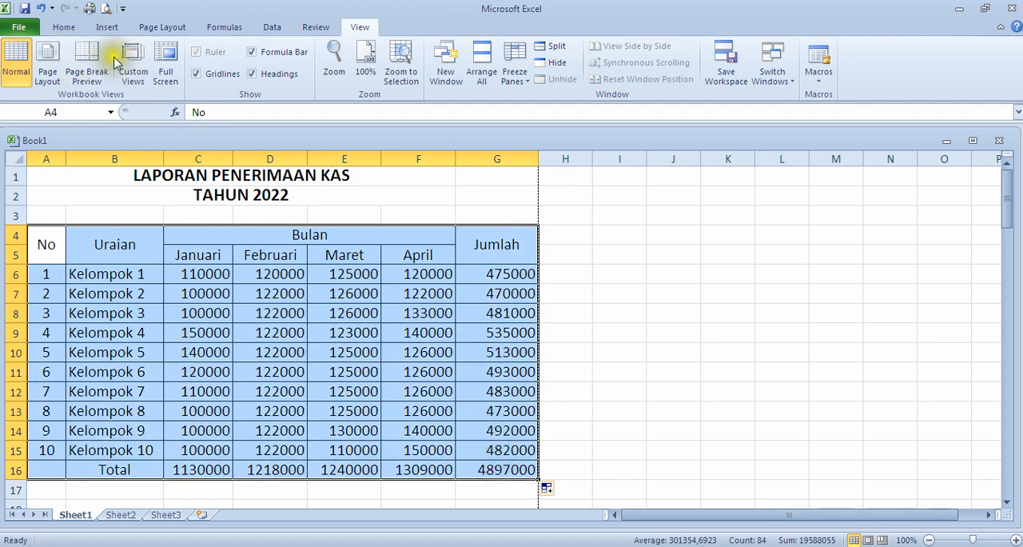
pyautogui.click(64, 27)
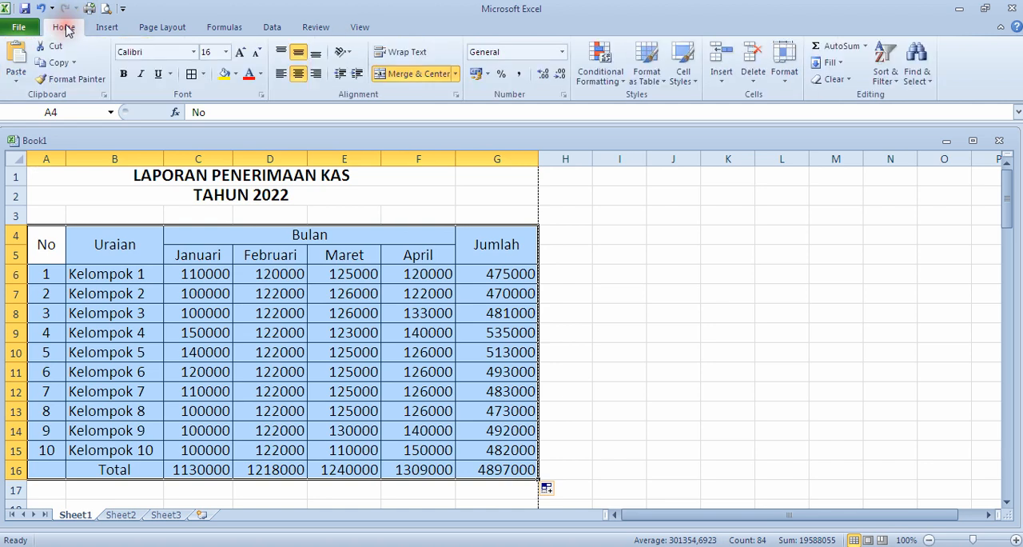
pyautogui.click(204, 75)
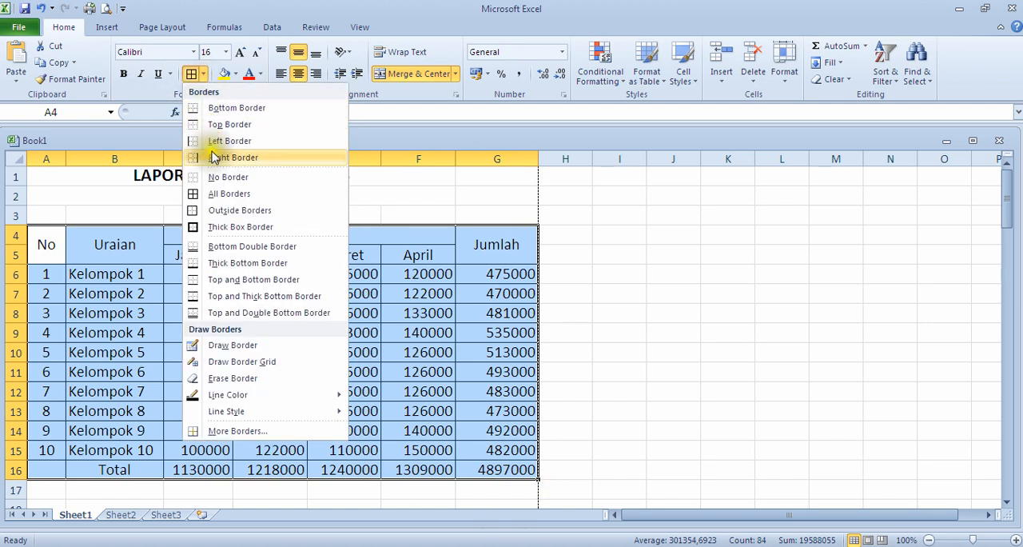
pyautogui.click(236, 432)
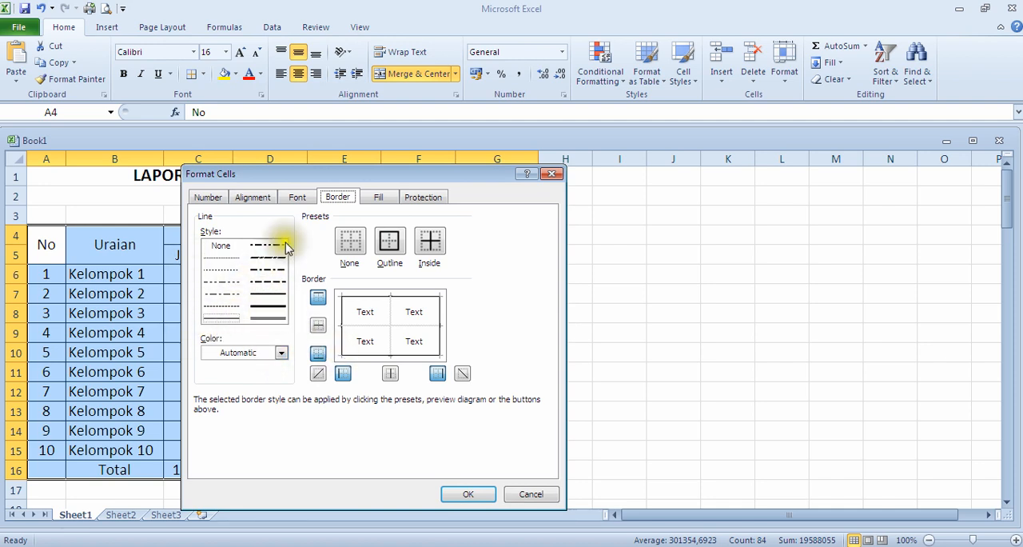
pyautogui.click(270, 319)
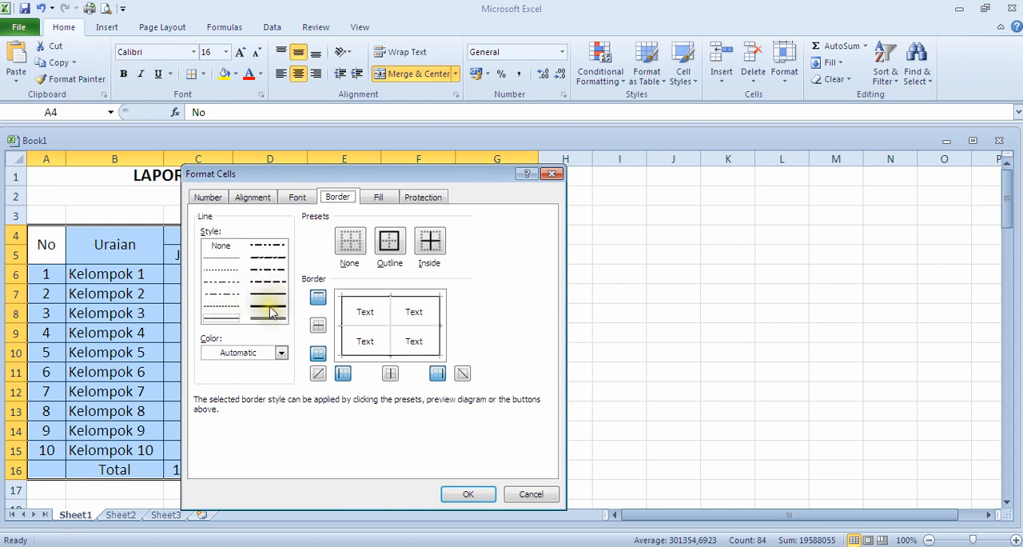
pyautogui.click(270, 312)
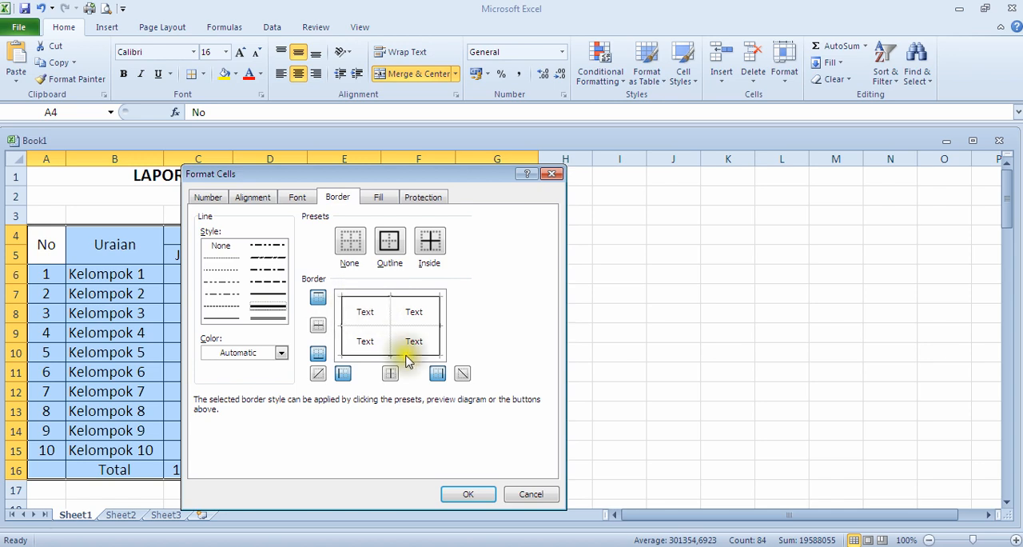
# Step: Apply the thick line to the outer edges and all inside lines of the table A4:G16
pyautogui.click(354, 300)
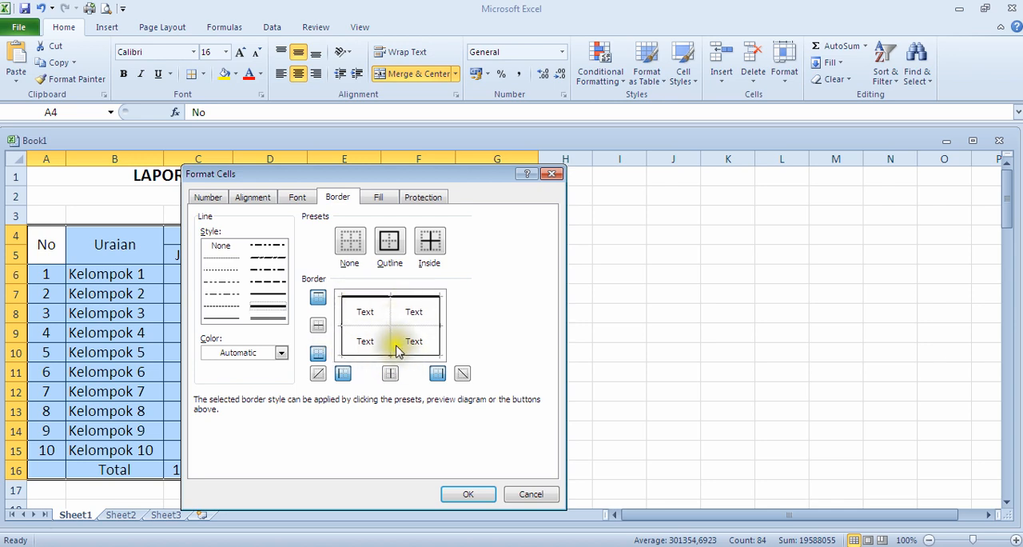
pyautogui.click(373, 357)
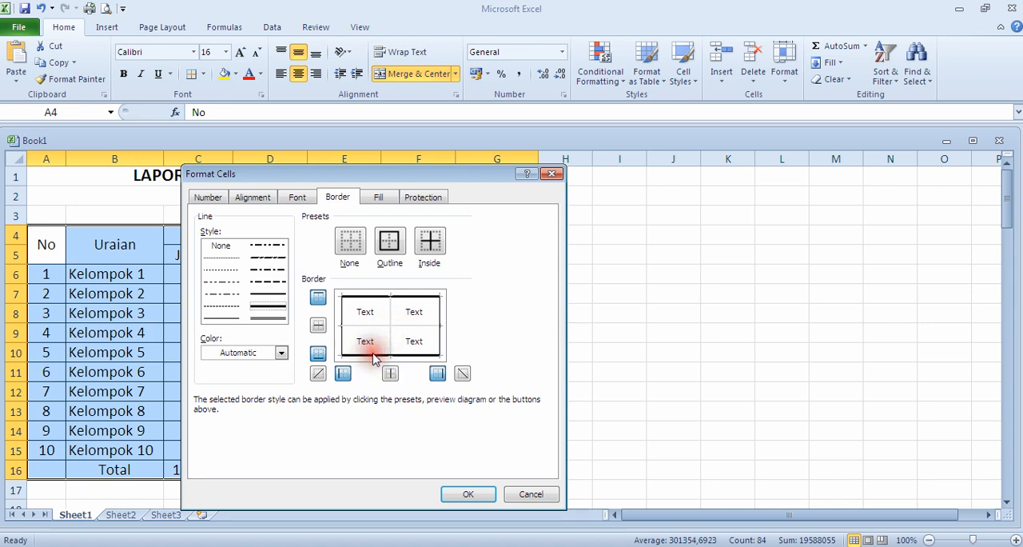
pyautogui.click(440, 330)
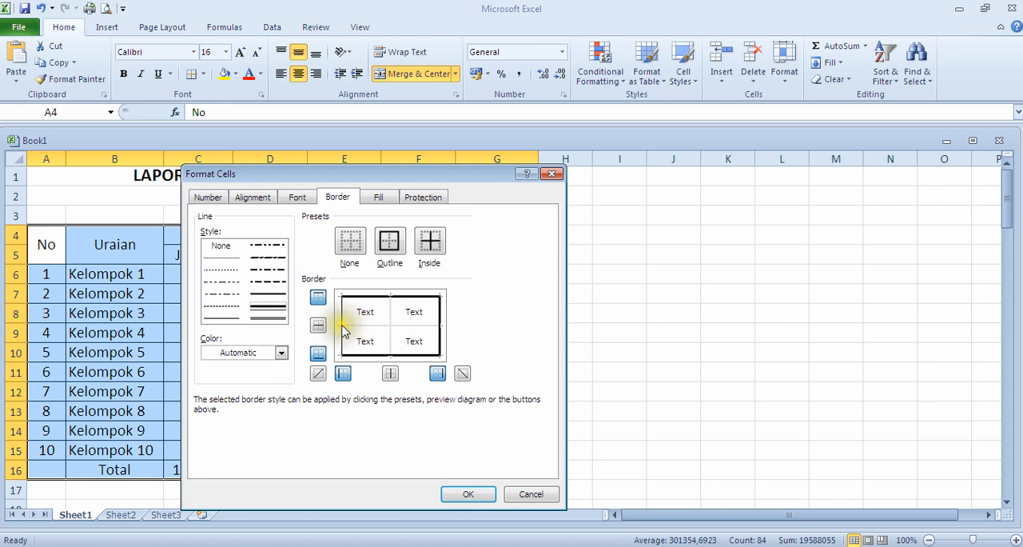
pyautogui.click(390, 315)
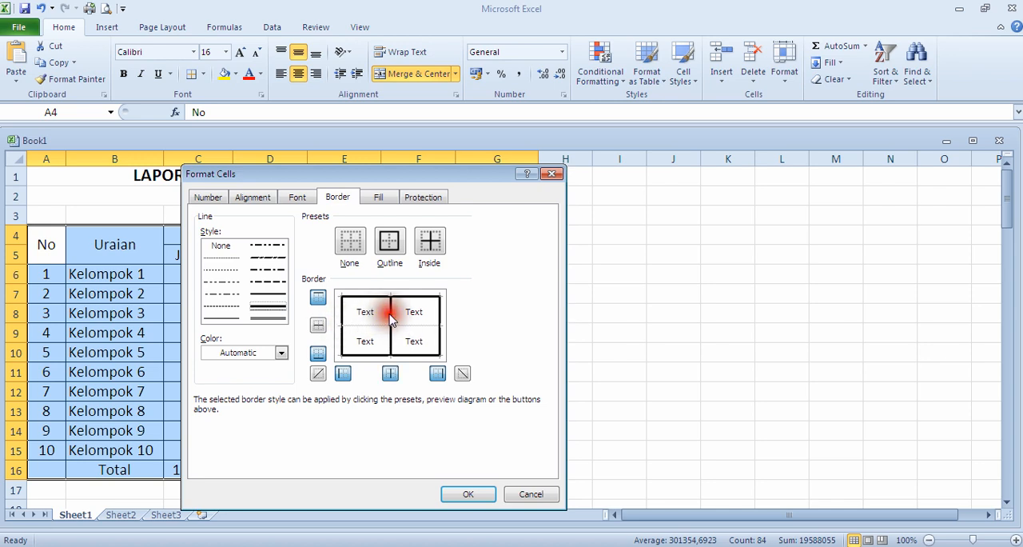
pyautogui.click(366, 326)
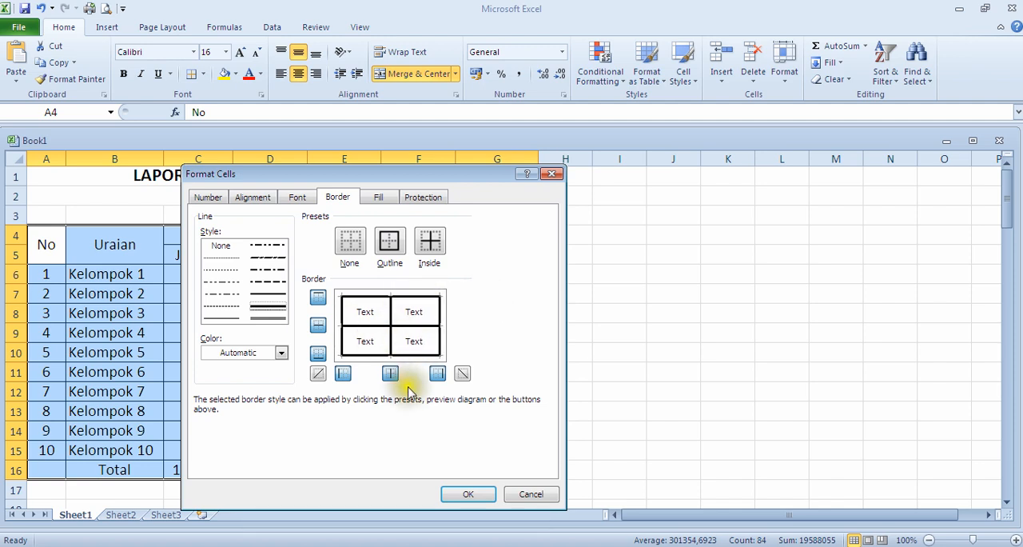
pyautogui.click(464, 489)
pyautogui.click(596, 385)
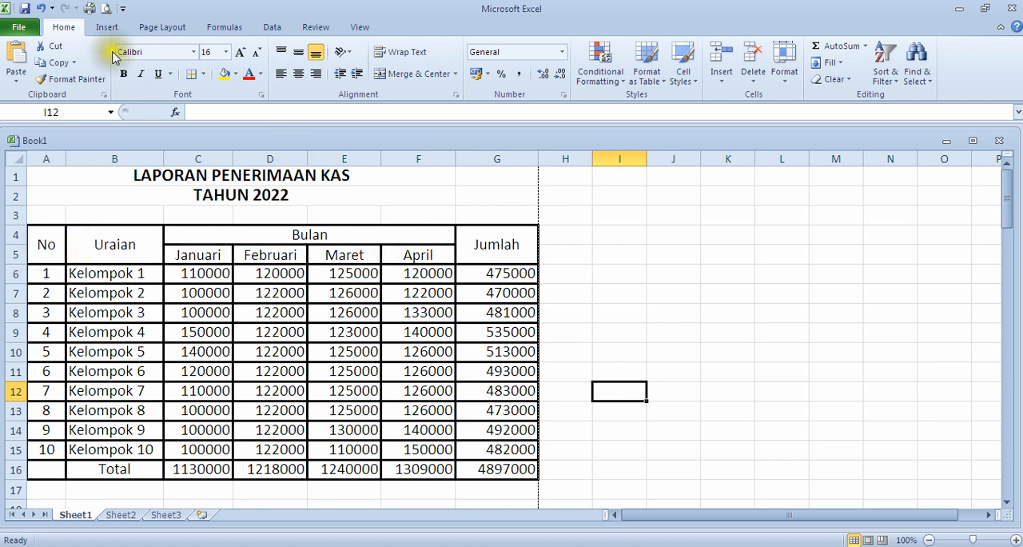
# Step: Undo the thick borders on the table and deselect it
pyautogui.click(44, 14)
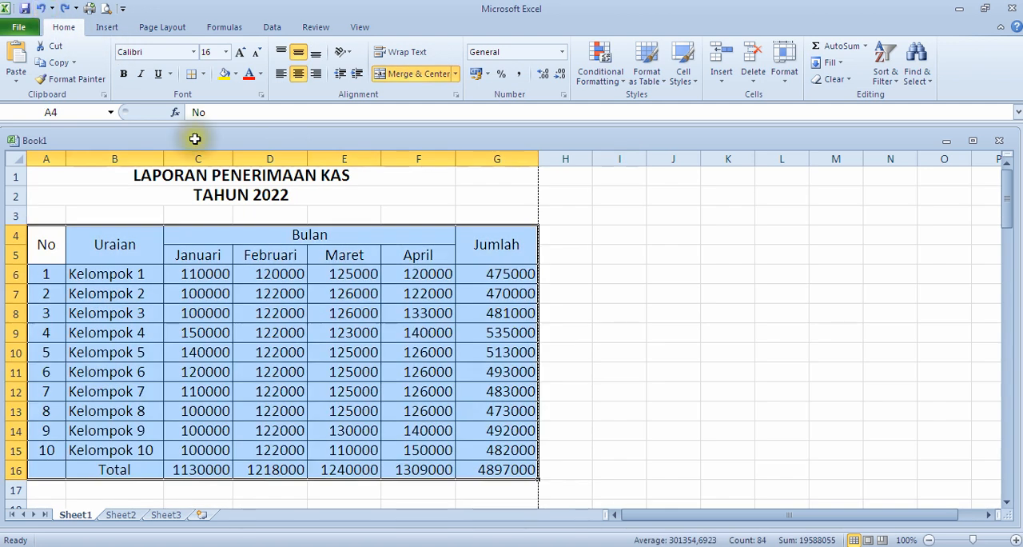
pyautogui.click(657, 293)
# Step: Set a thick solid line on all four outer edges of the header cells A4:G5 in the detailed border settings
pyautogui.moveTo(46, 241); pyautogui.dragTo(490, 256)
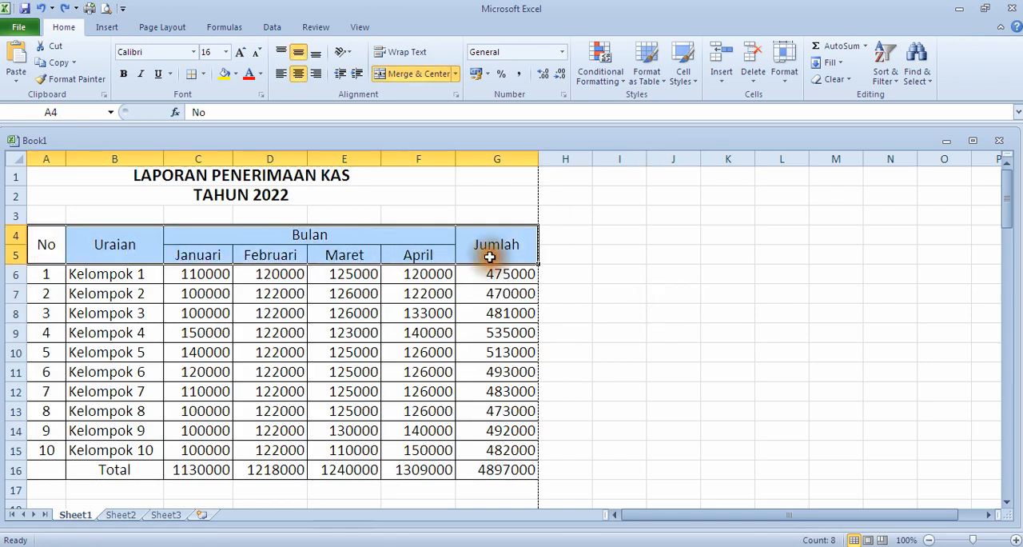
pyautogui.click(205, 79)
pyautogui.click(205, 79)
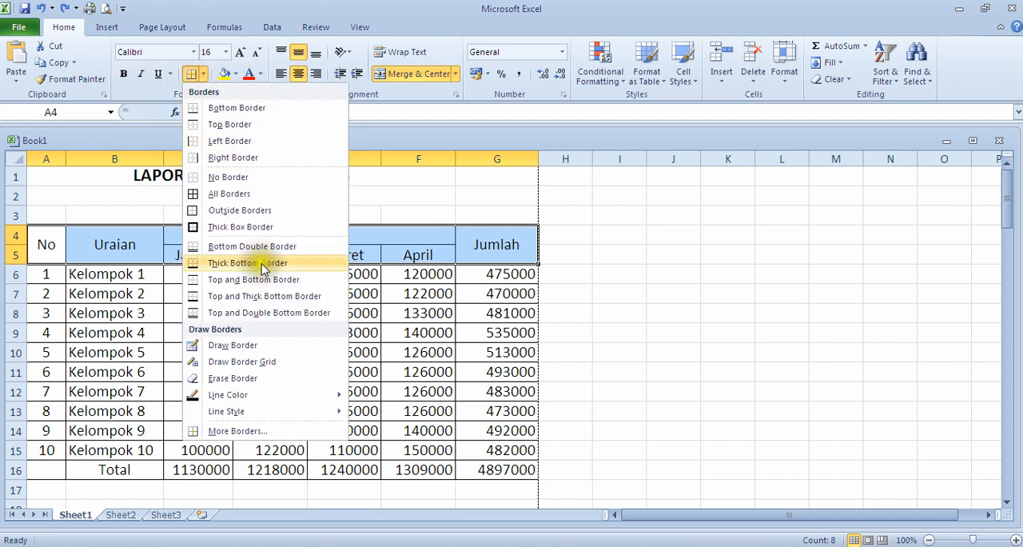
pyautogui.click(246, 436)
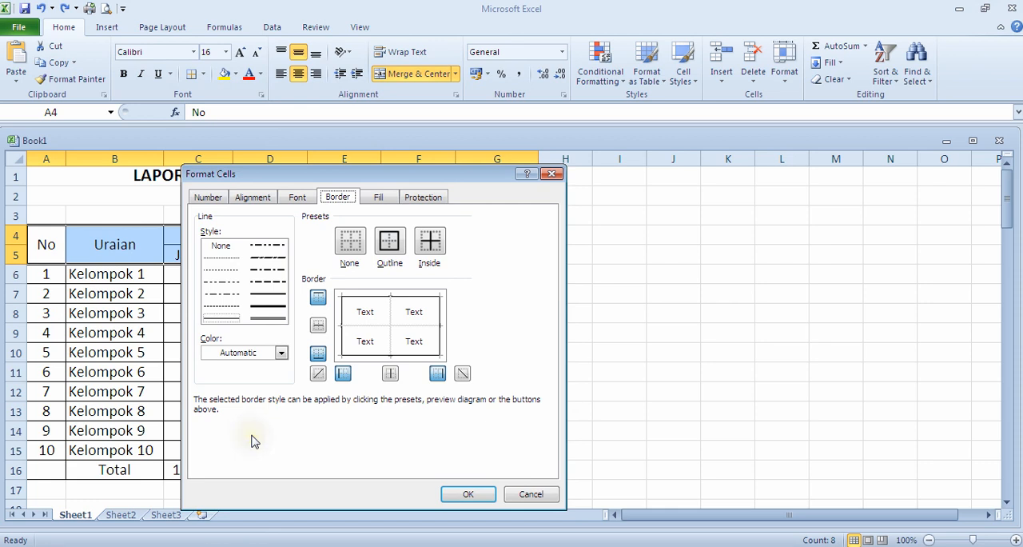
pyautogui.click(271, 307)
pyautogui.click(380, 296)
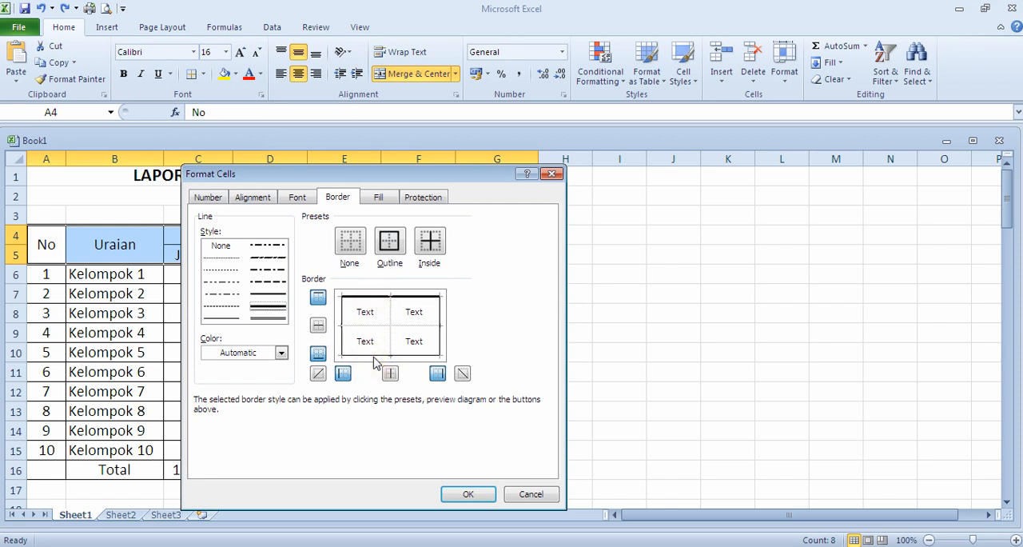
pyautogui.click(371, 354)
pyautogui.click(343, 313)
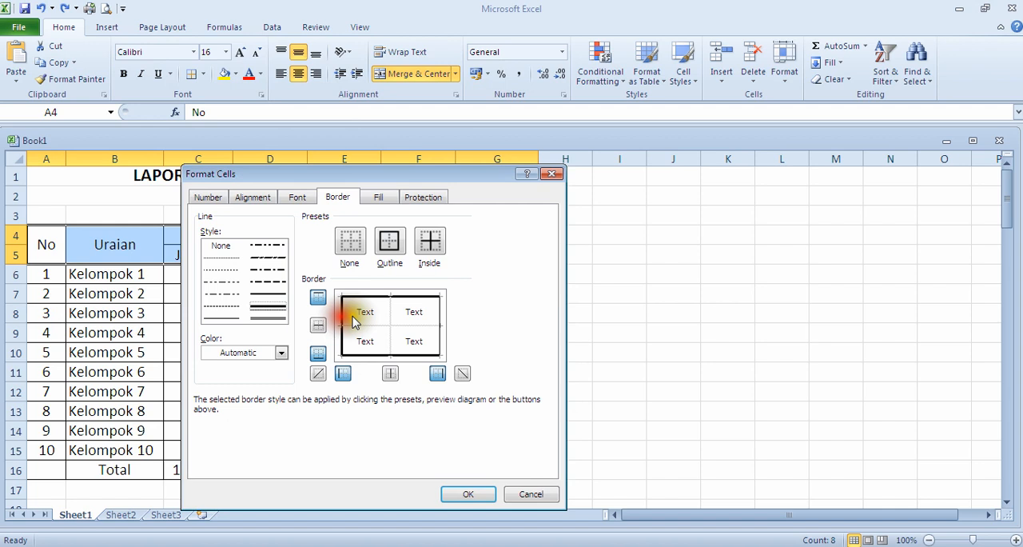
pyautogui.click(440, 318)
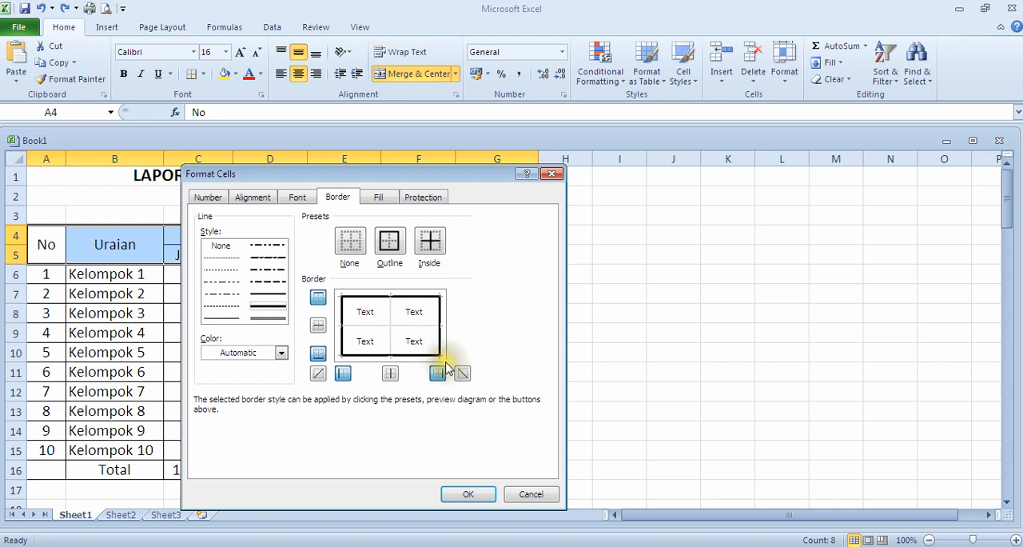
# Step: Clear the inside lines of the header cells A4:G5 and apply the border settings with only the thick outline
pyautogui.click(388, 320)
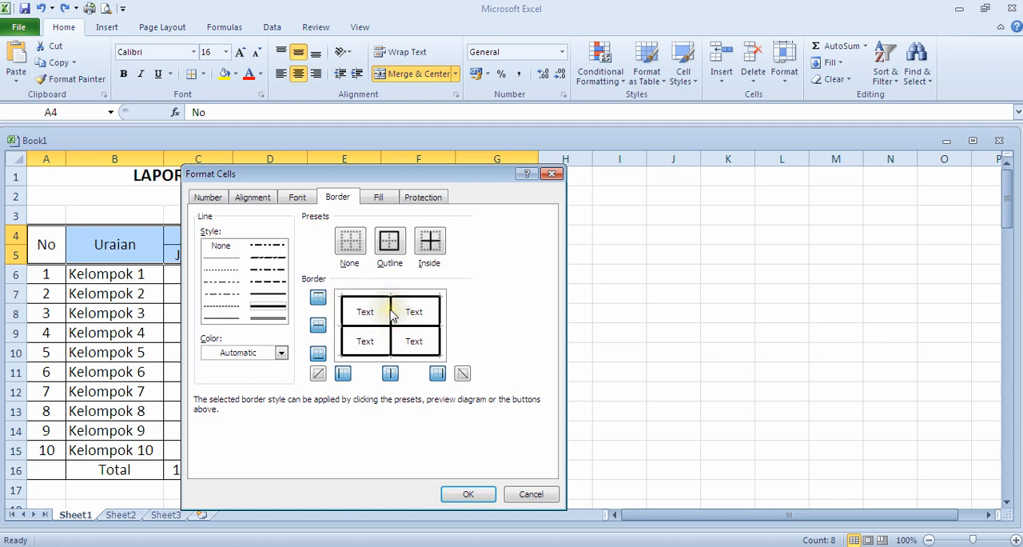
pyautogui.click(386, 326)
pyautogui.click(385, 327)
pyautogui.click(366, 324)
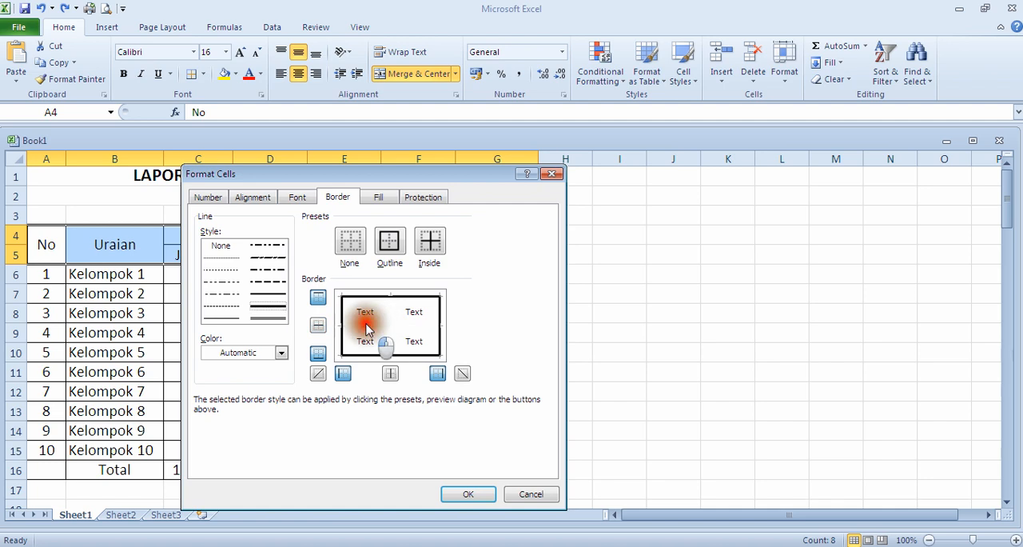
pyautogui.click(466, 494)
pyautogui.click(666, 376)
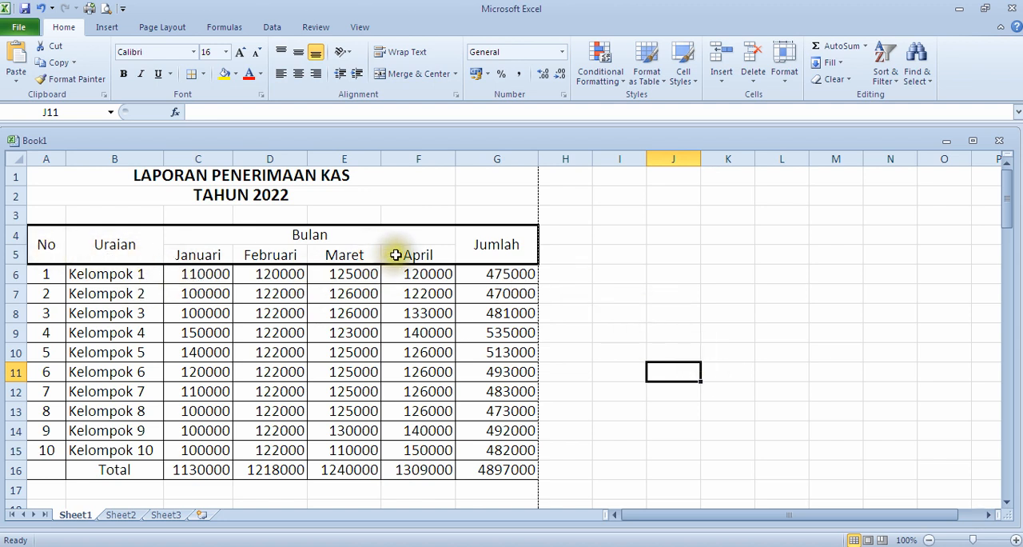
# Step: Add thin solid vertical and horizontal inside lines to the header cells A4:G5 in the detailed border settings, then deselect the range
pyautogui.click(48, 253)
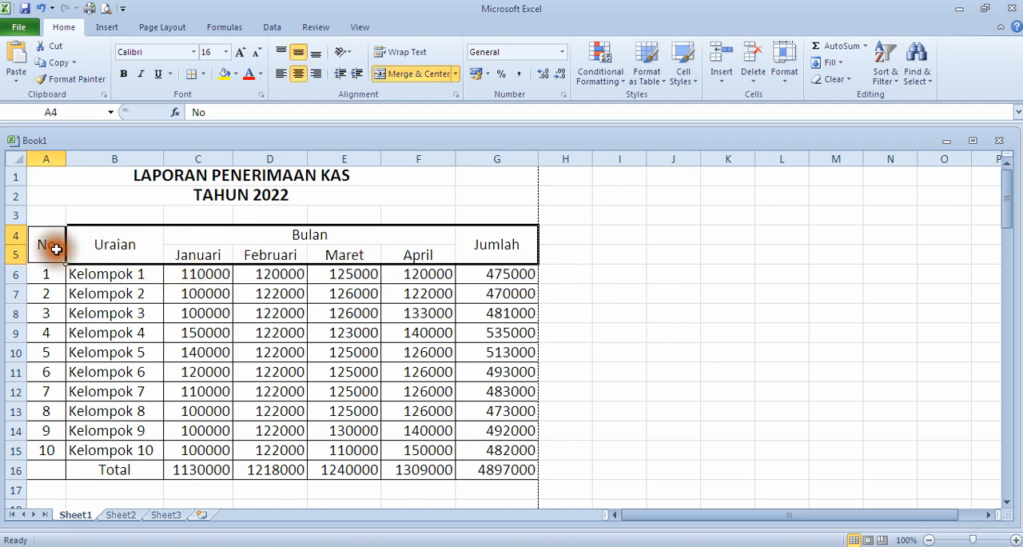
pyautogui.click(182, 256)
pyautogui.click(88, 243)
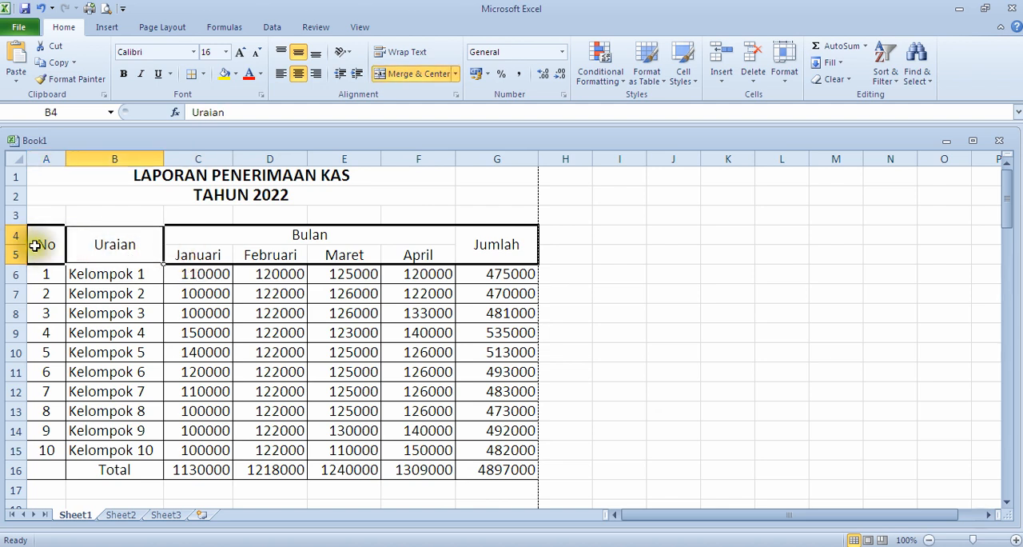
pyautogui.click(40, 246)
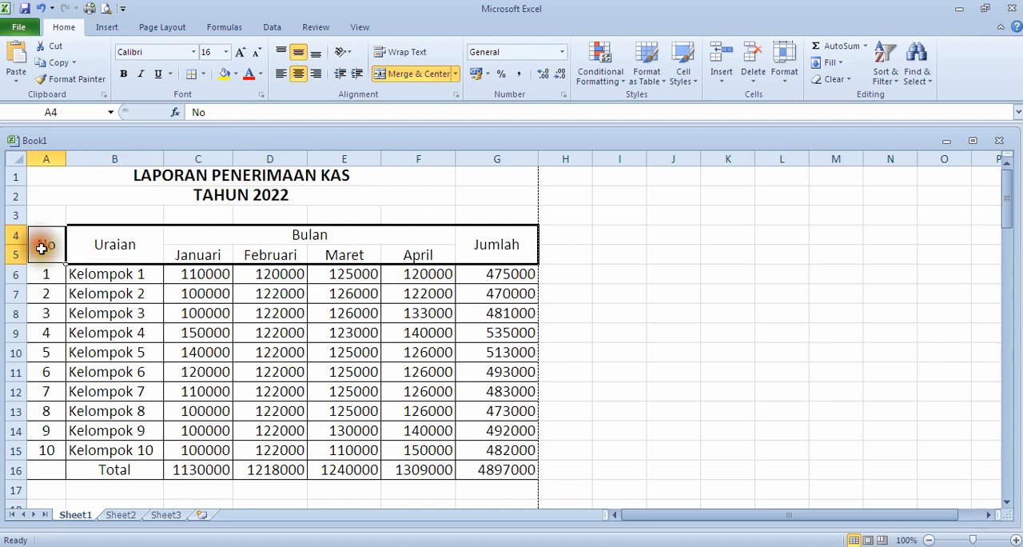
pyautogui.moveTo(40, 248); pyautogui.dragTo(486, 248)
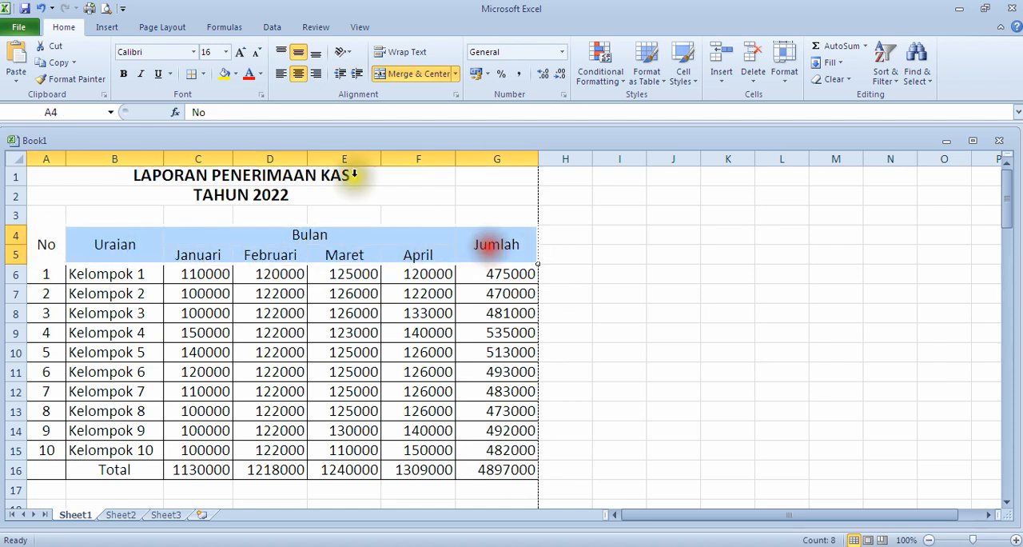
pyautogui.click(205, 79)
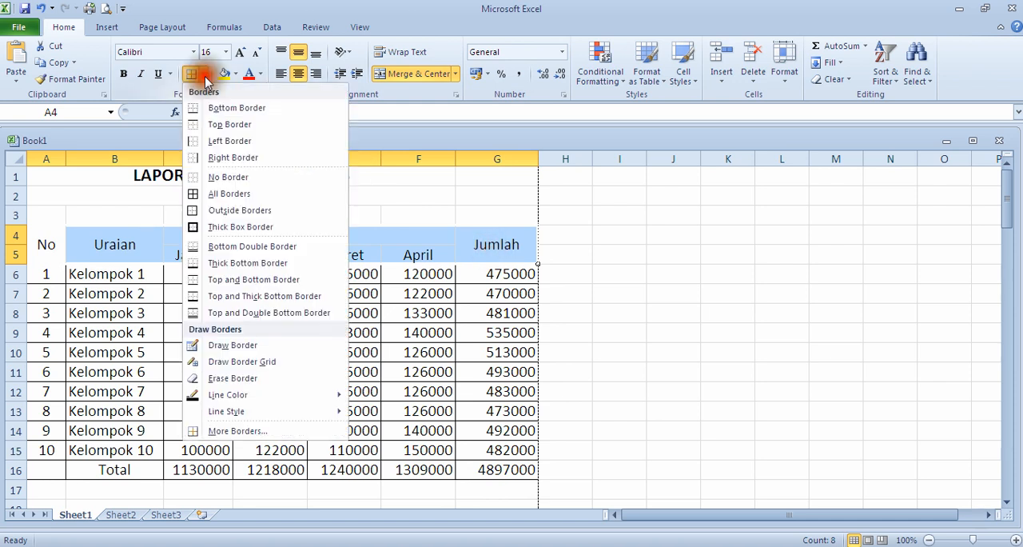
pyautogui.click(234, 432)
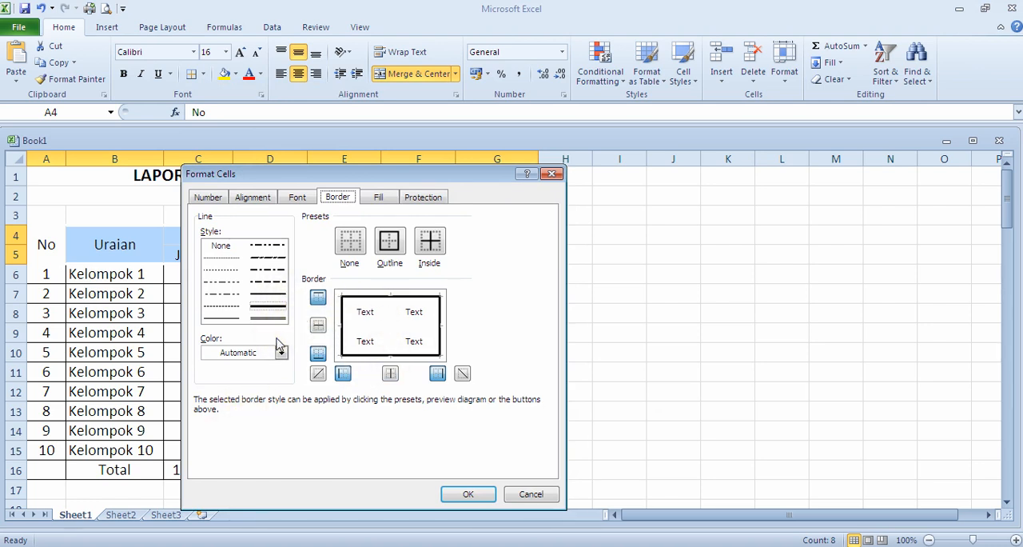
pyautogui.click(229, 319)
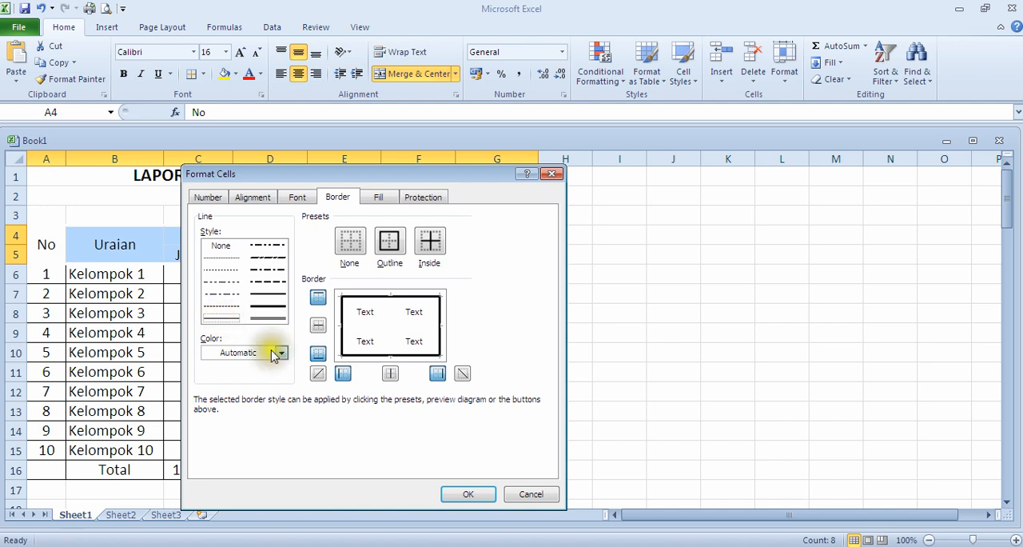
pyautogui.click(390, 313)
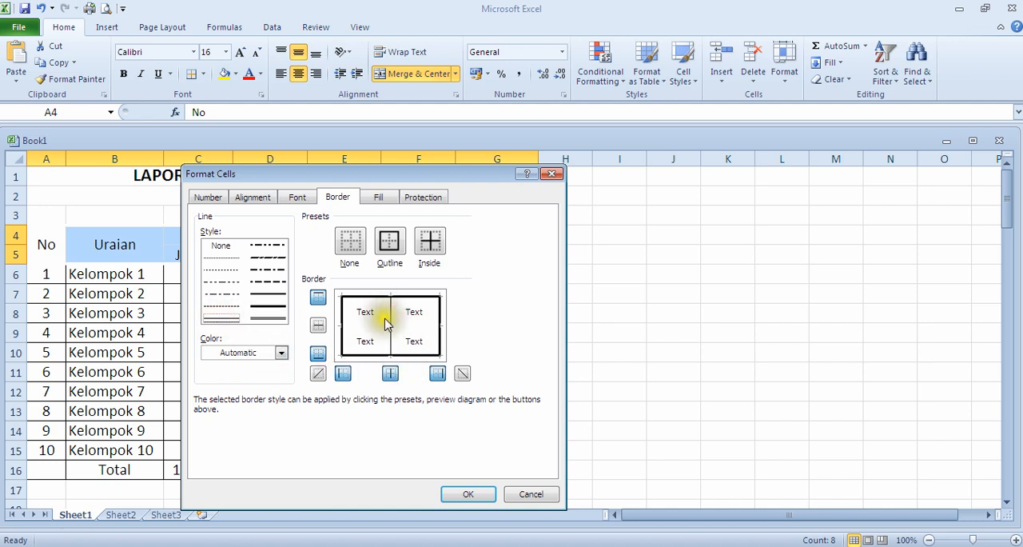
pyautogui.click(380, 327)
pyautogui.click(466, 494)
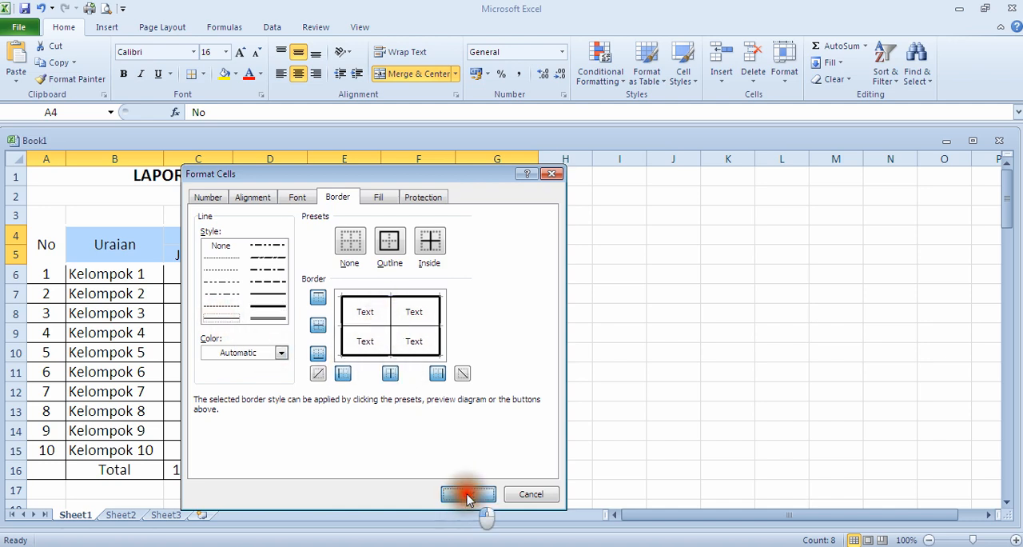
pyautogui.click(627, 306)
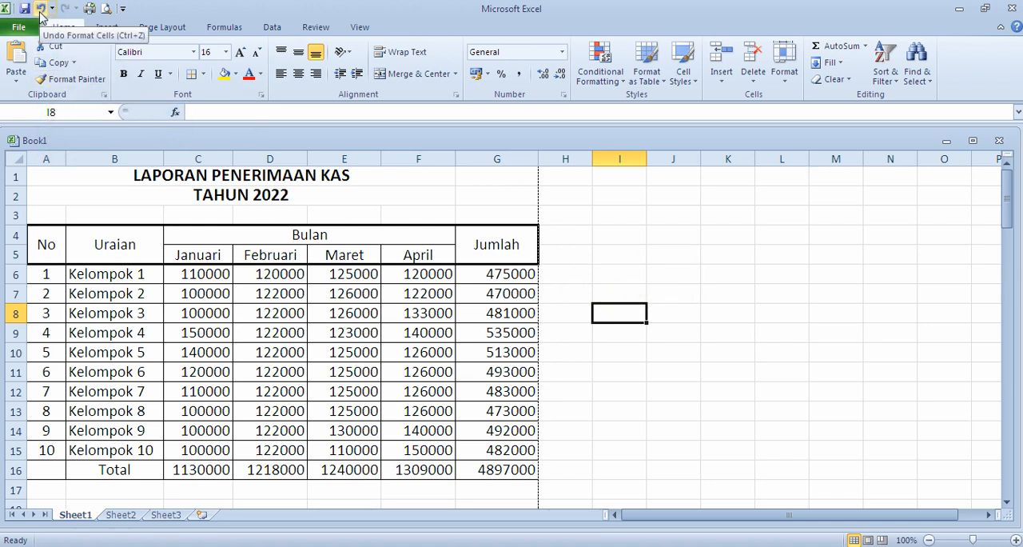
# Step: Undo the last two border changes on the table header and deselect it
pyautogui.click(40, 8)
pyautogui.click(40, 8)
pyautogui.click(670, 276)
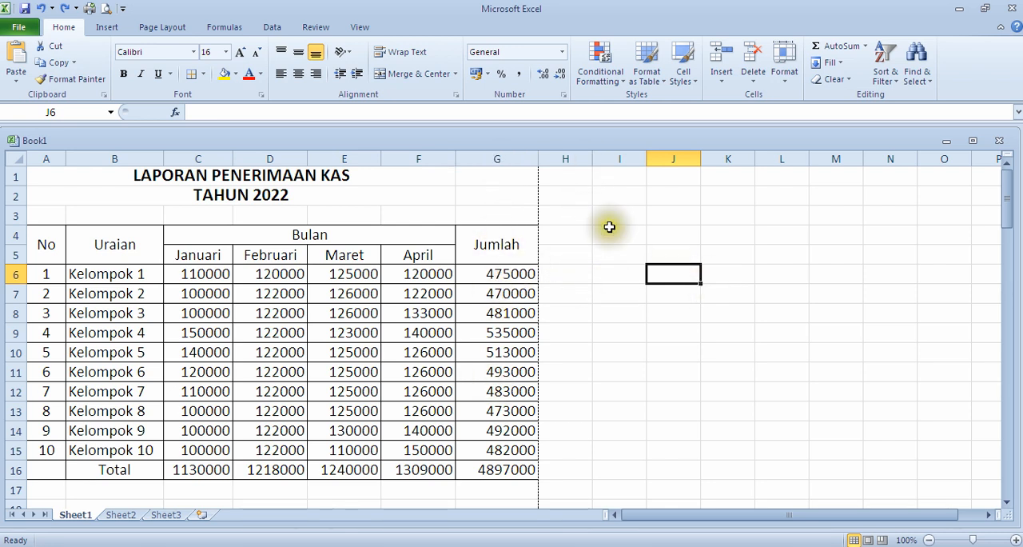
# Step: Insert a blank column between the April and Jumlah columns
pyautogui.click(498, 158)
pyautogui.rightClick(498, 158)
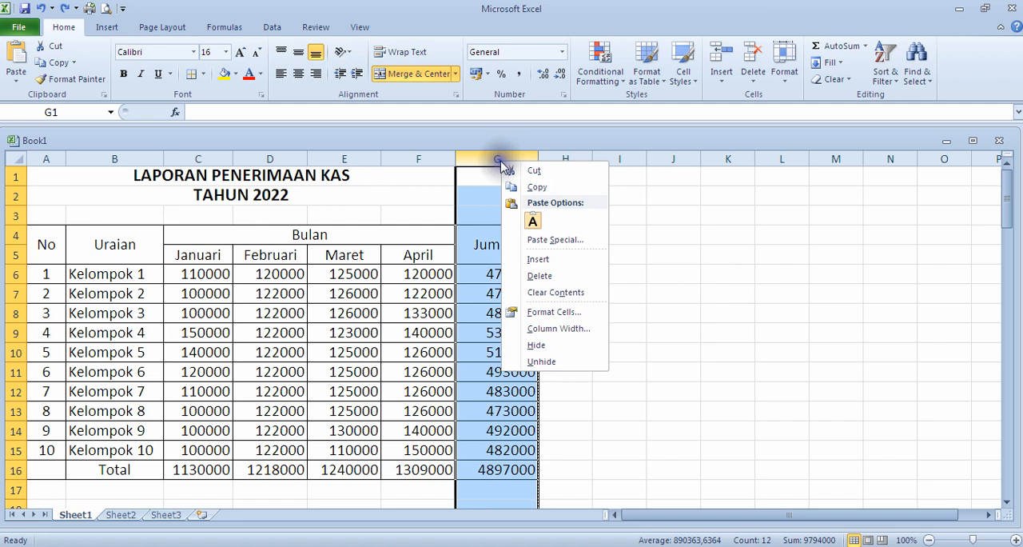
pyautogui.click(534, 261)
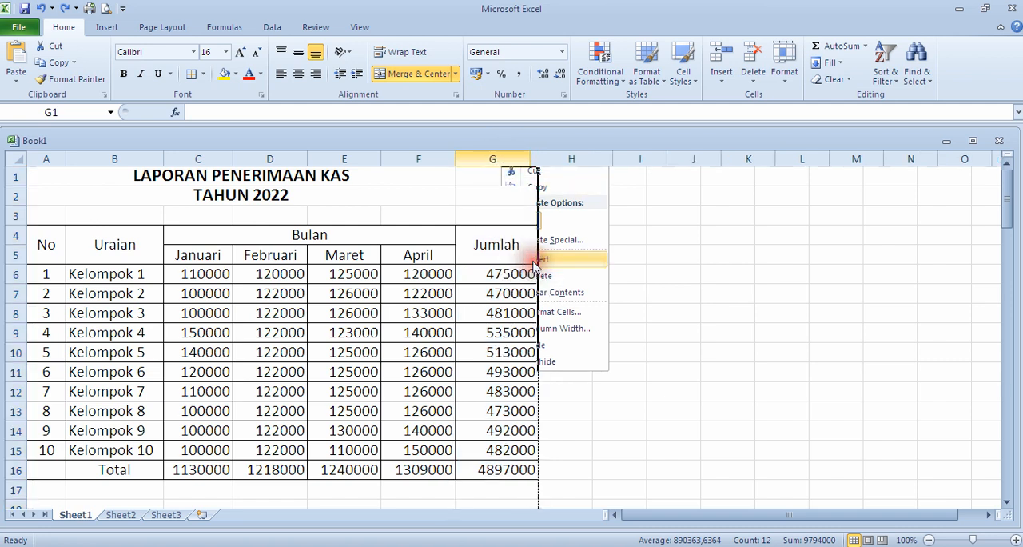
pyautogui.click(676, 253)
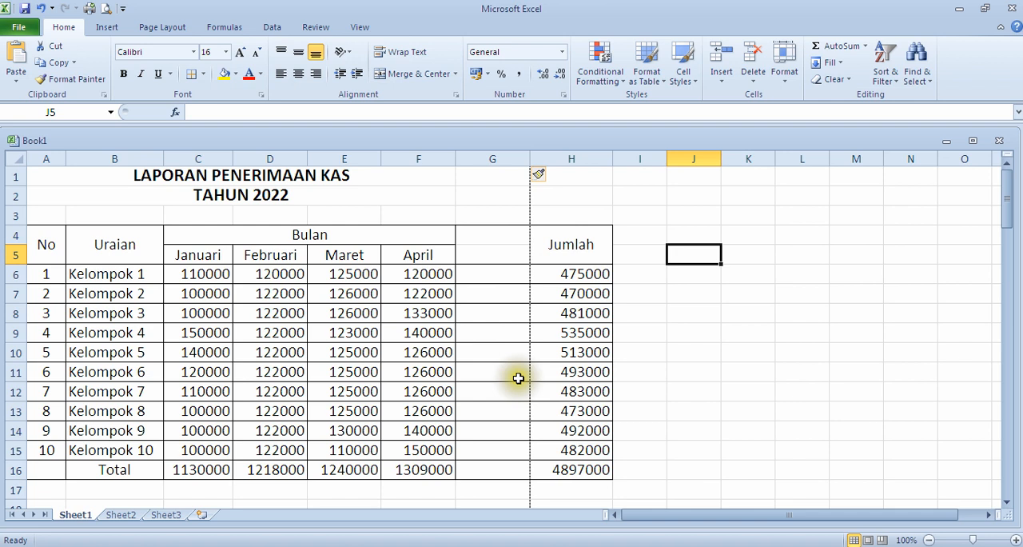
# Step: Delete the blank column G between April and Jumlah
pyautogui.click(494, 158)
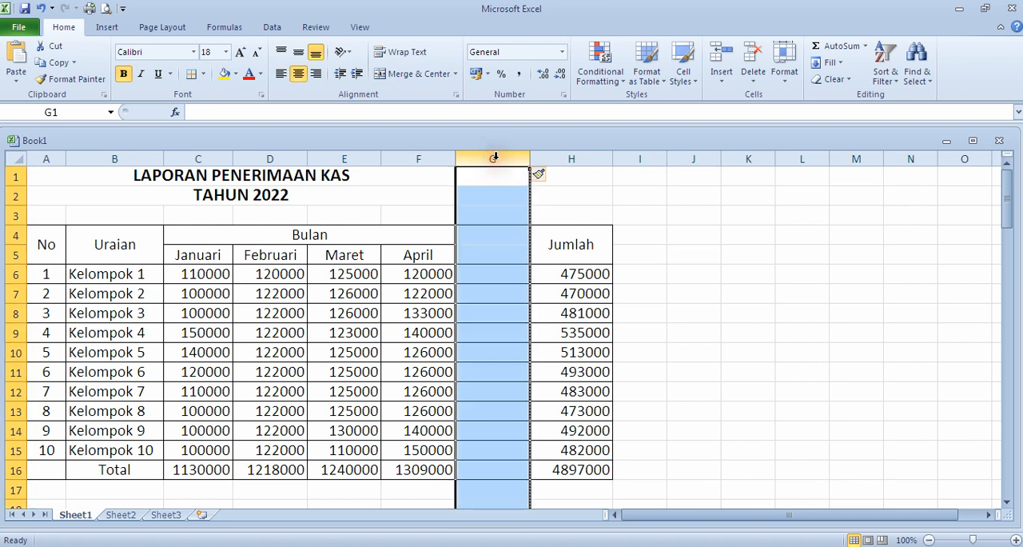
pyautogui.rightClick(494, 158)
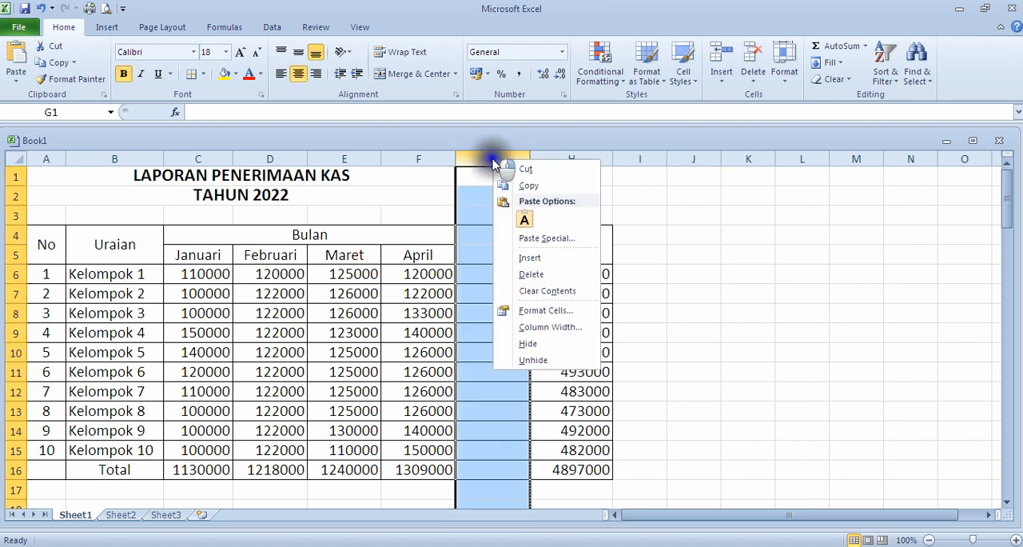
pyautogui.click(531, 273)
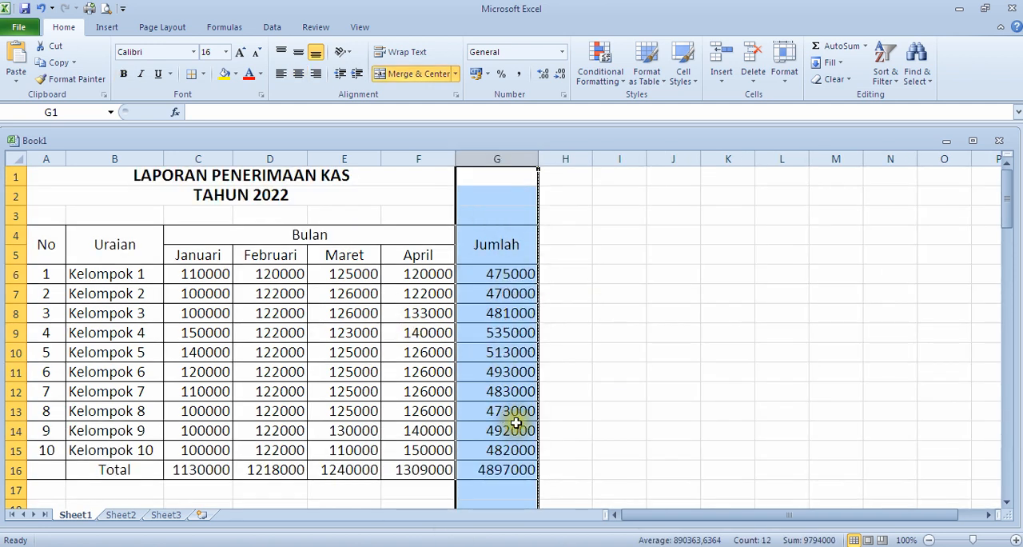
pyautogui.click(748, 270)
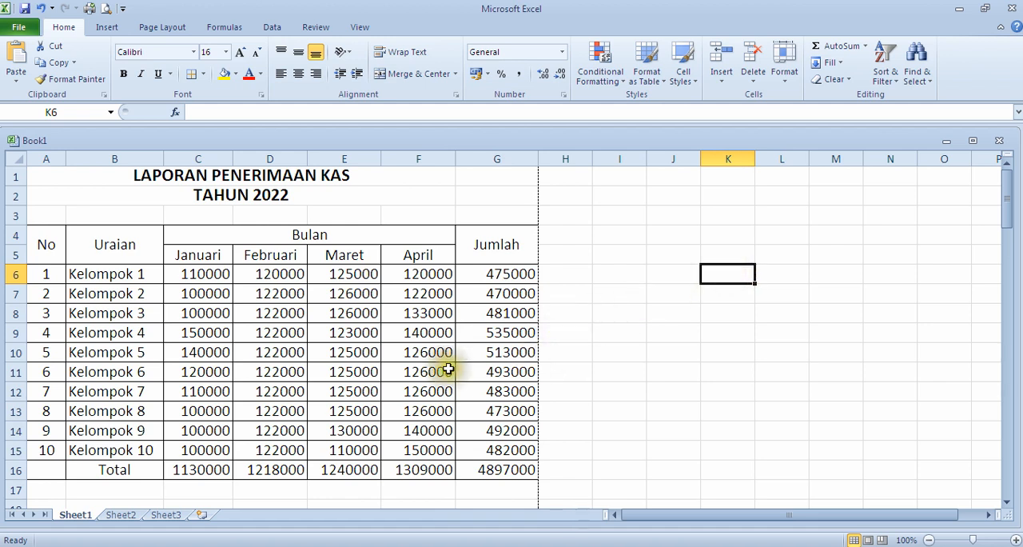
# Step: Insert a blank row above the Kelompok 5 row
pyautogui.click(15, 353)
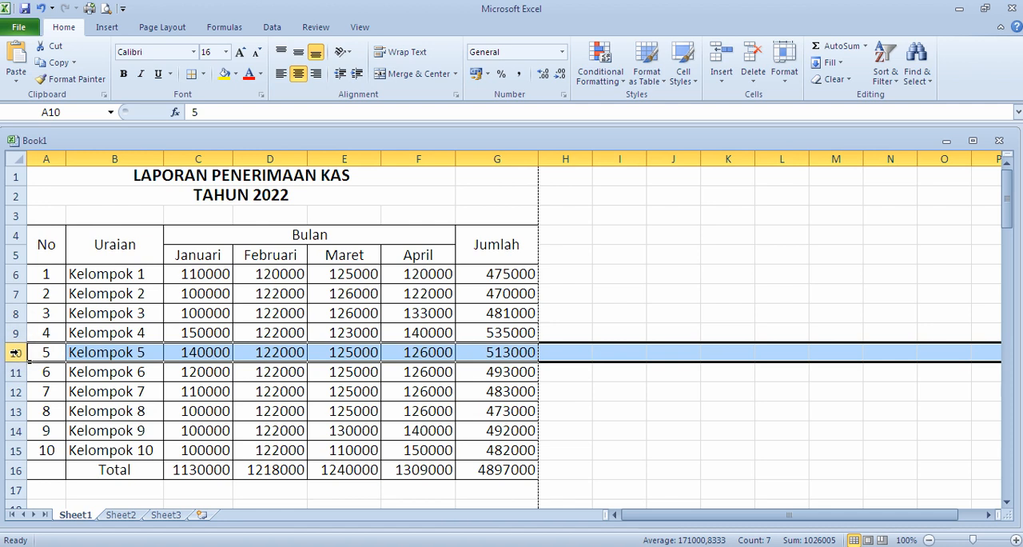
pyautogui.rightClick(15, 352)
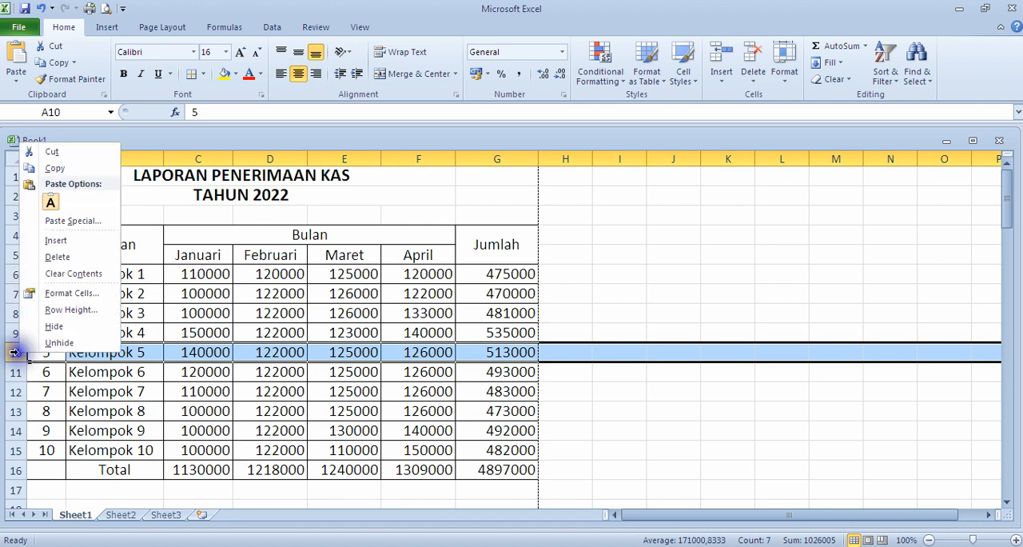
pyautogui.click(55, 241)
pyautogui.click(652, 410)
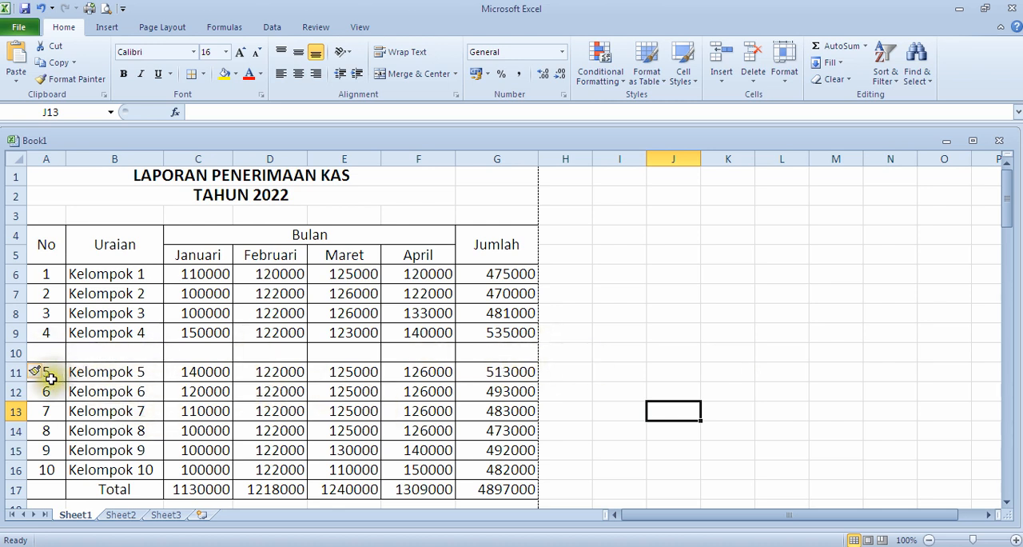
# Step: Delete the blank row 10 between Kelompok 4 and Kelompok 5
pyautogui.click(14, 353)
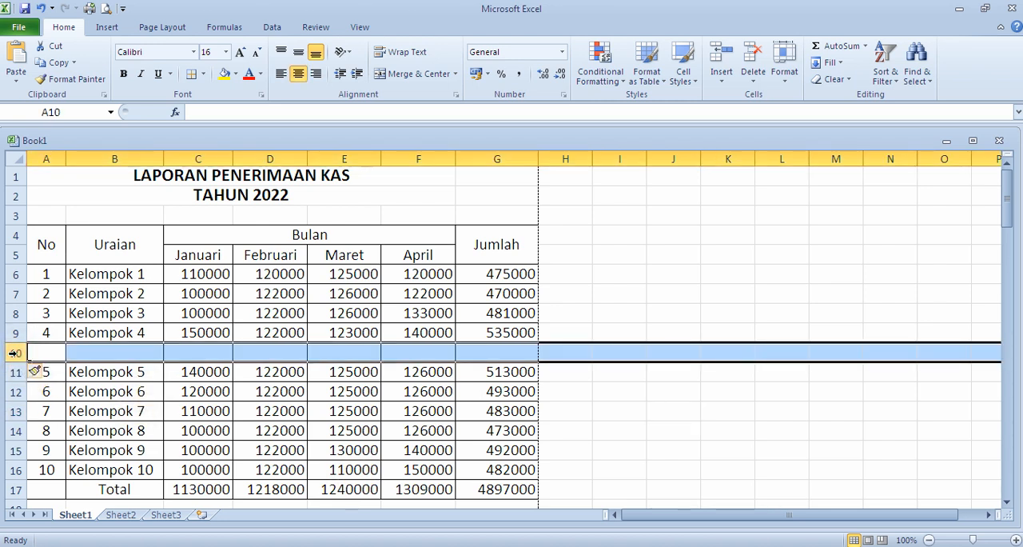
pyautogui.rightClick(14, 353)
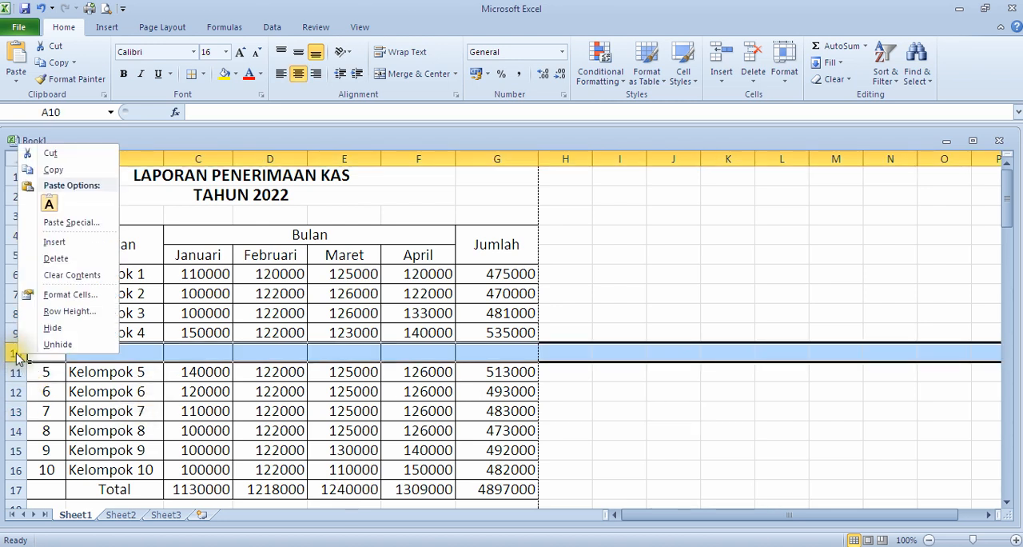
pyautogui.click(56, 258)
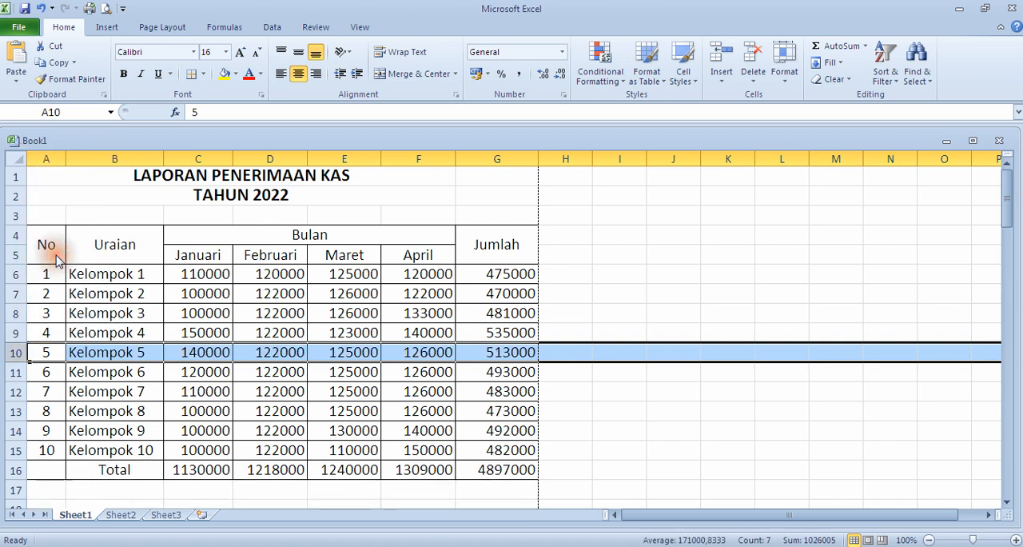
pyautogui.click(746, 451)
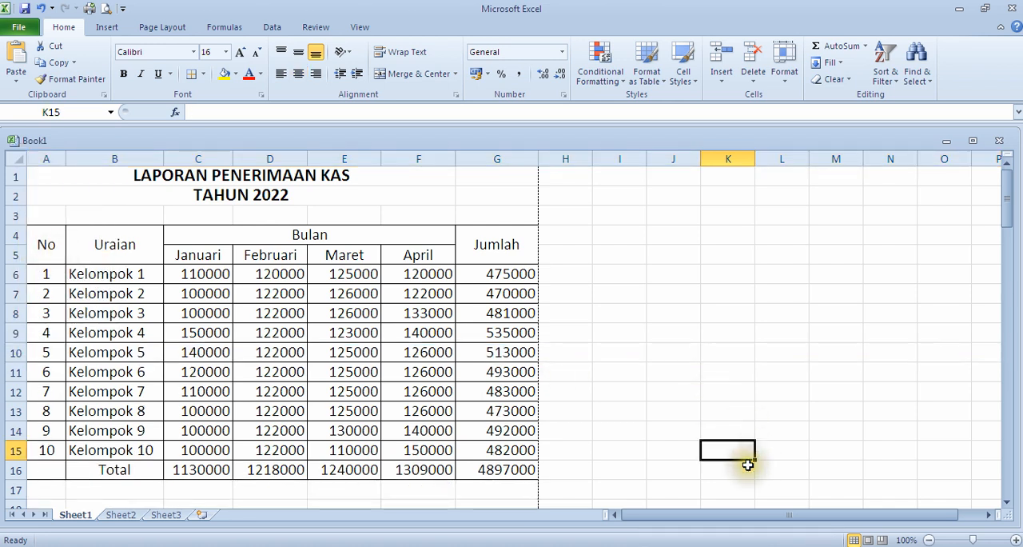
# Step: Enter the place and date line "Jakarta, 1 Desember 2022" in cell F18 below the table
pyautogui.scroll(-3, 569, 416)
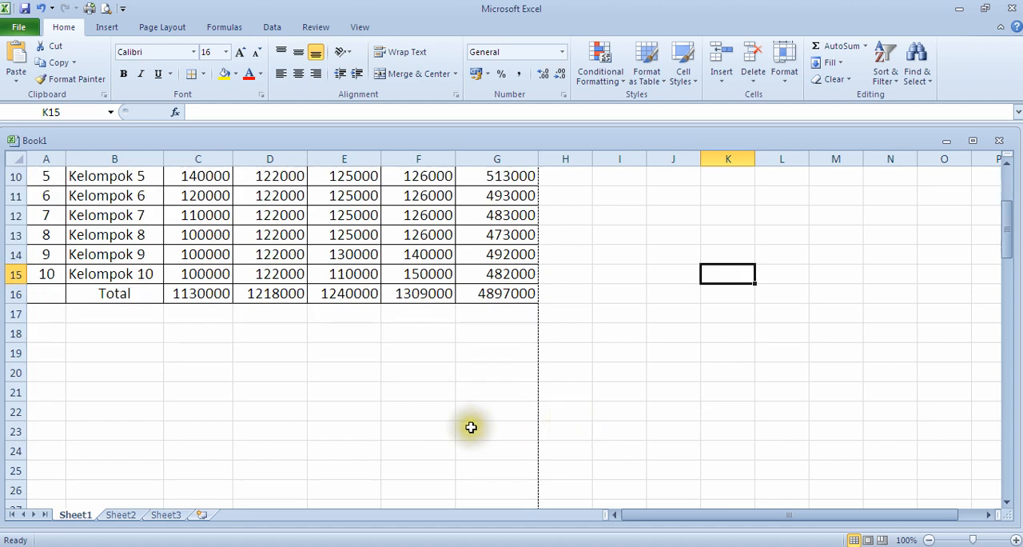
pyautogui.scroll(3, 496, 432)
pyautogui.scroll(-4, 382, 459)
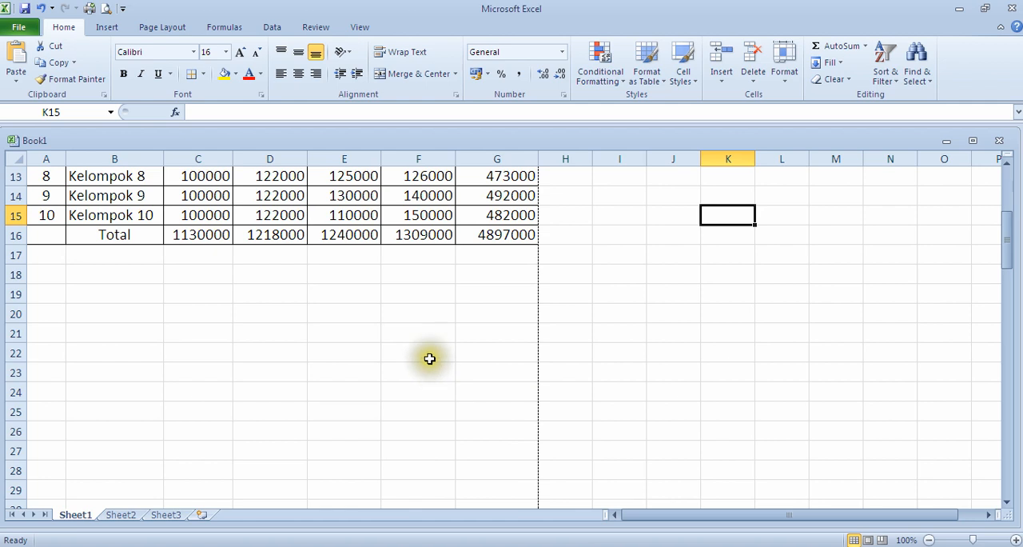
pyautogui.scroll(1, 428, 349)
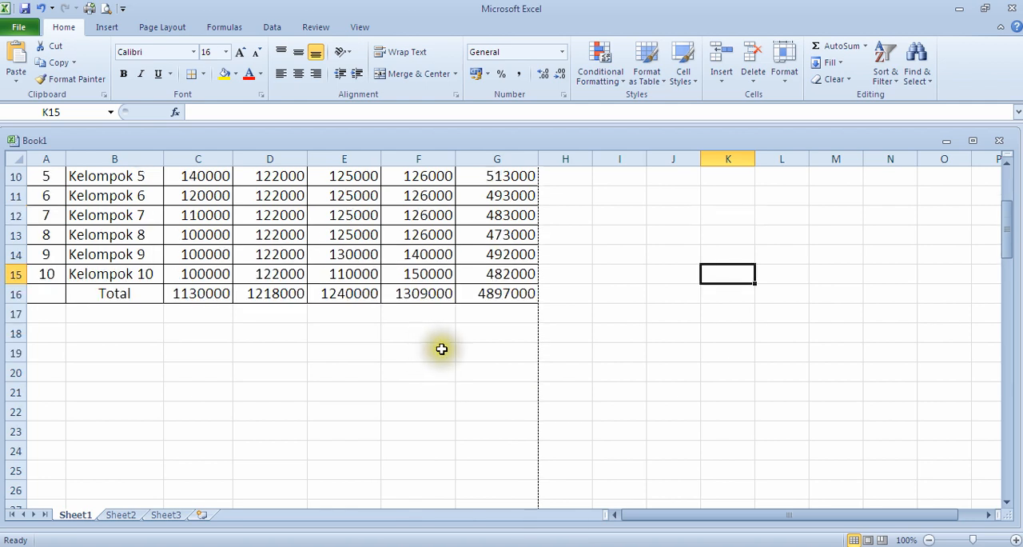
pyautogui.click(407, 338)
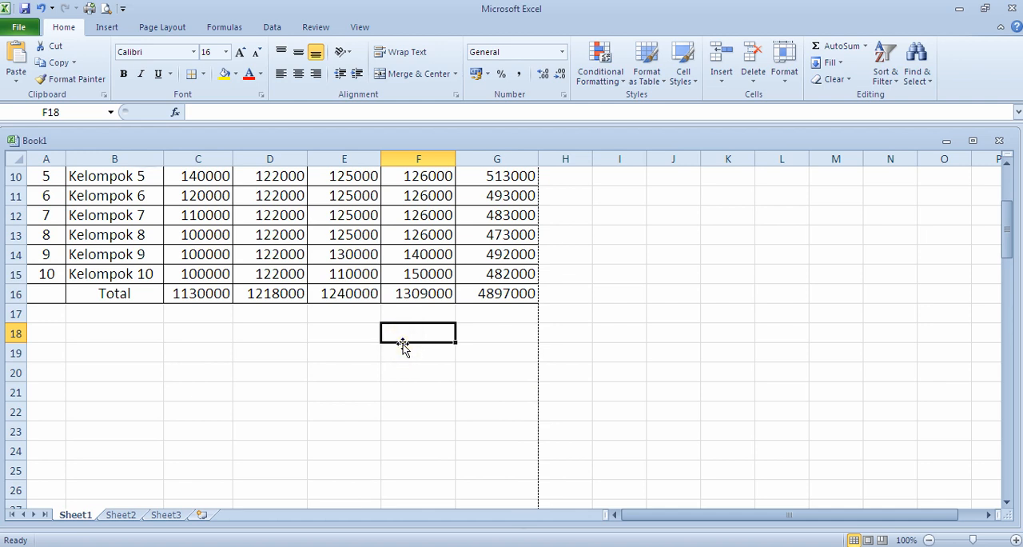
pyautogui.write('Jakarta, 1 D')
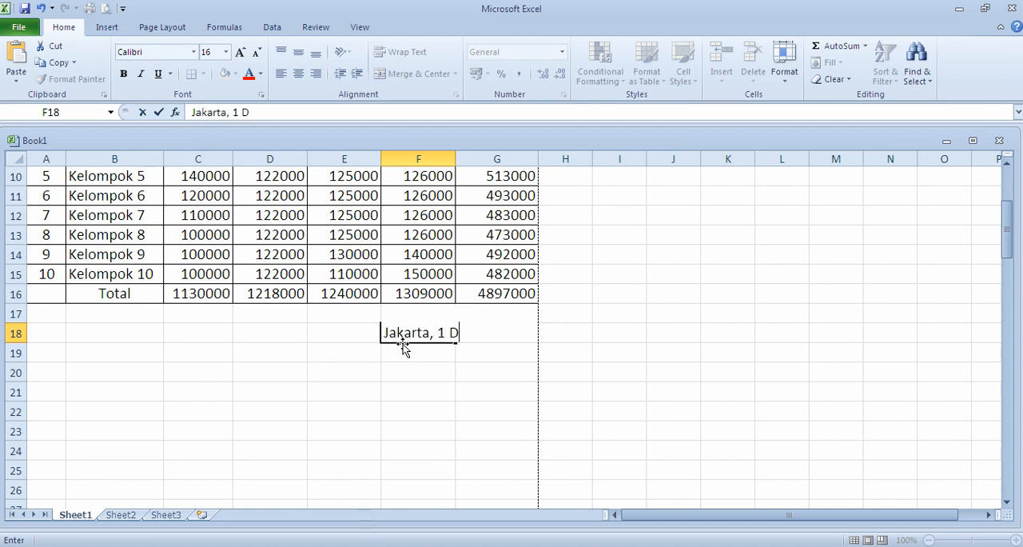
pyautogui.write('esember 2022')
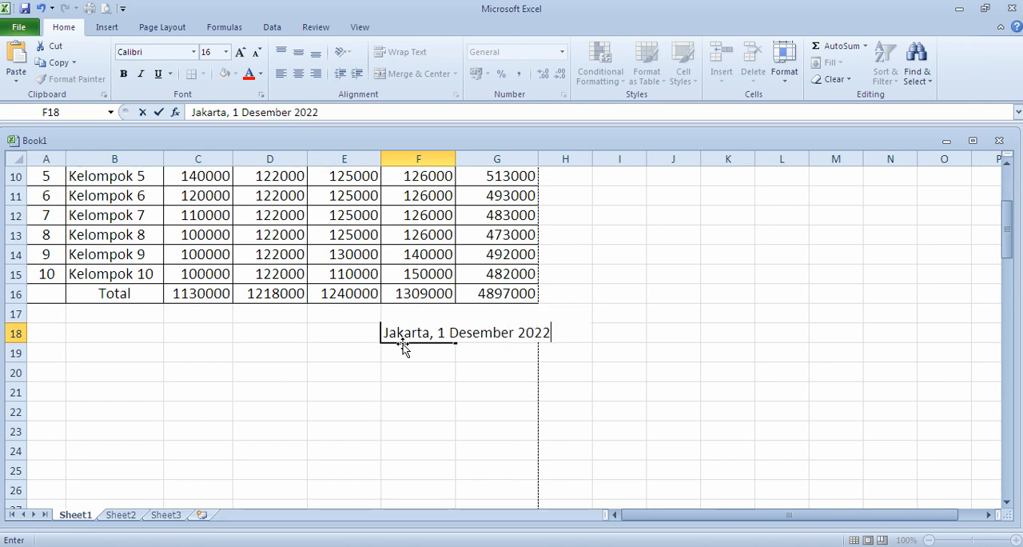
pyautogui.press('Return')
# Step: Move the "Jakarta, 1 Desember 2022" line from cell F18 to cell E18
pyautogui.click(406, 335)
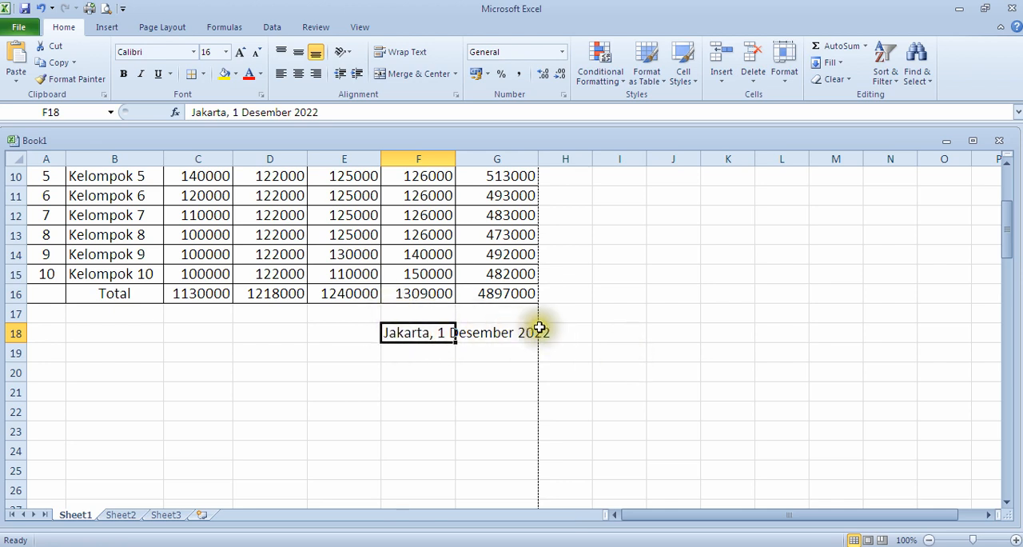
pyautogui.click(354, 334)
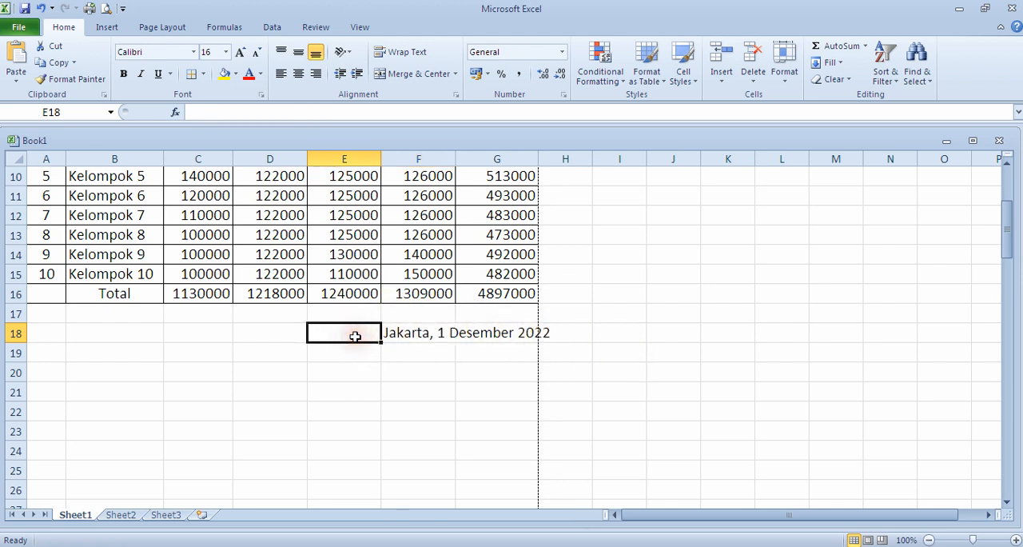
pyautogui.click(440, 335)
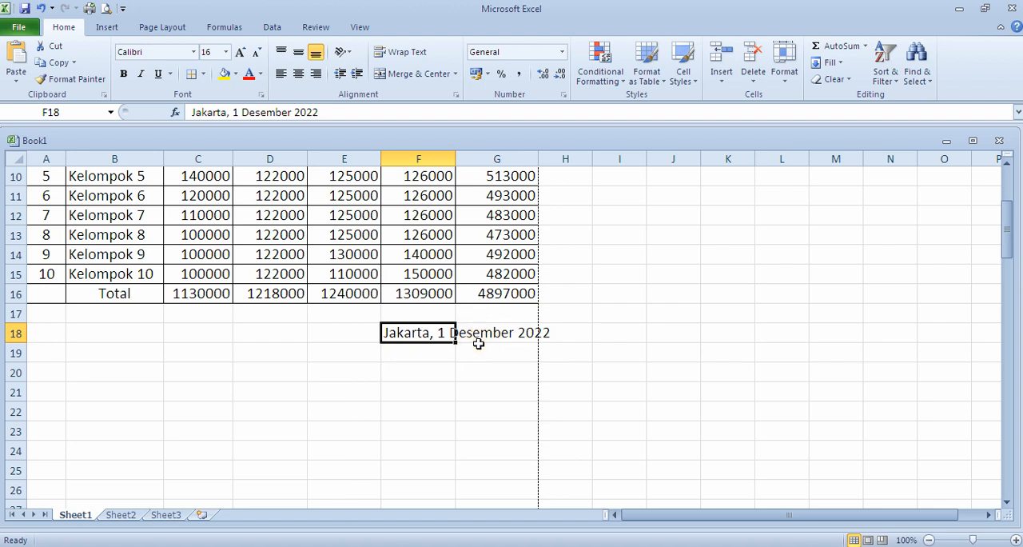
pyautogui.hotkey('ctrl', 'c')
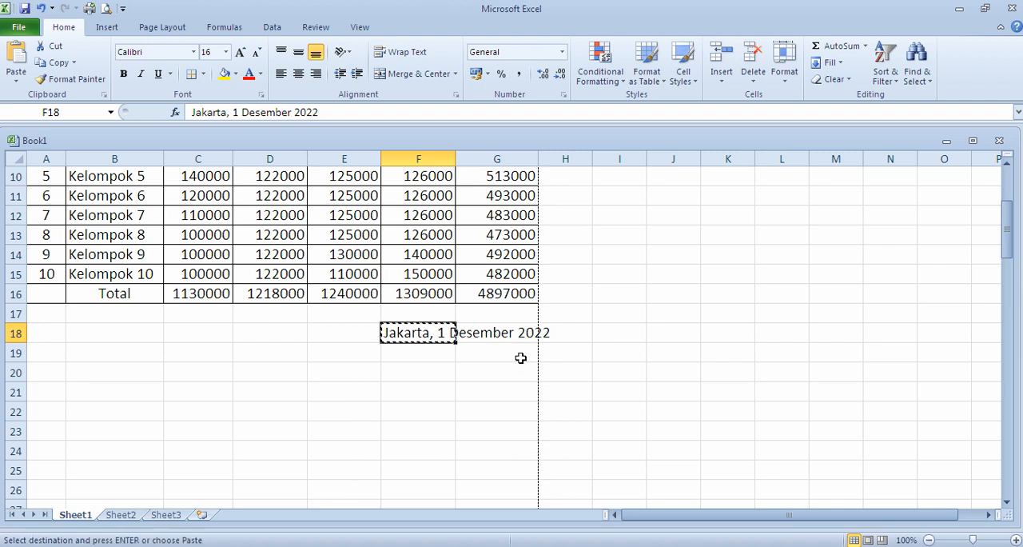
pyautogui.click(355, 332)
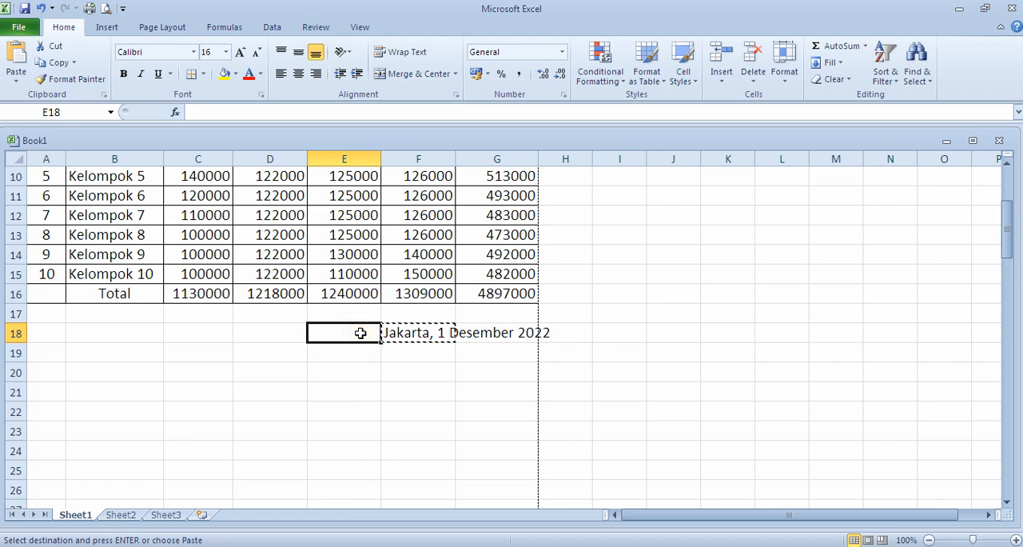
pyautogui.hotkey('ctrl', 'v')
# Step: Enter "Mengetahui," in cell E20 below the date line
pyautogui.scroll(-2, 503, 339)
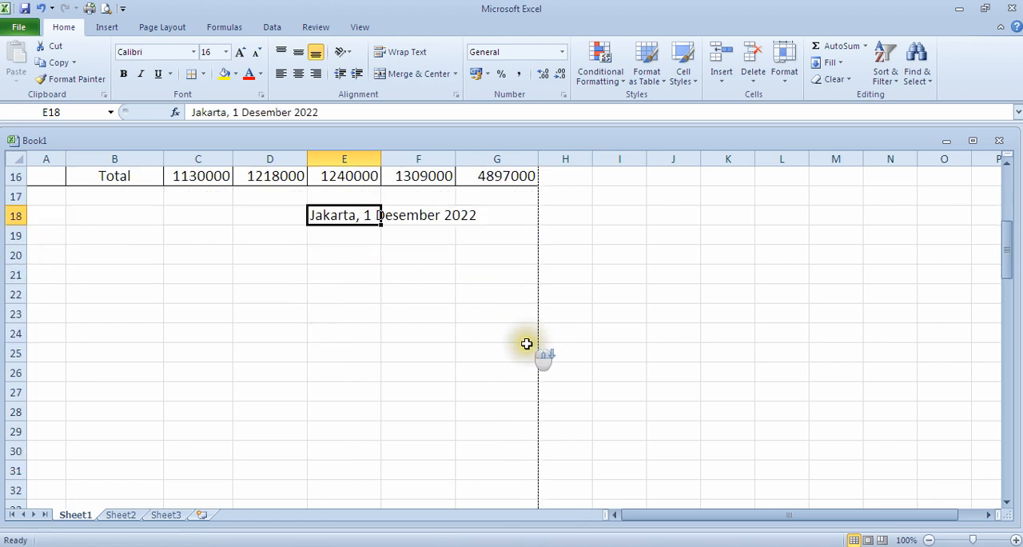
pyautogui.click(348, 255)
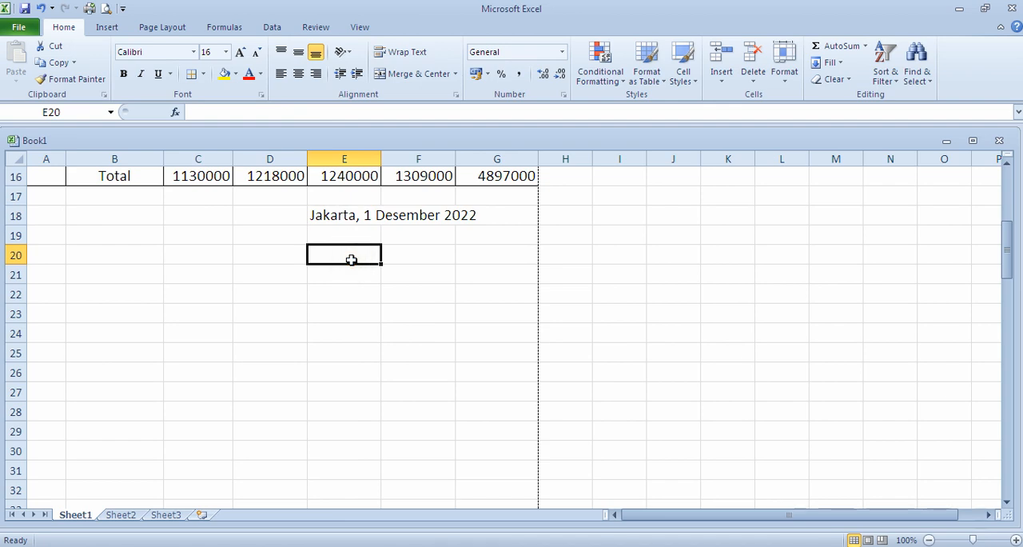
pyautogui.write('Mengetahui')
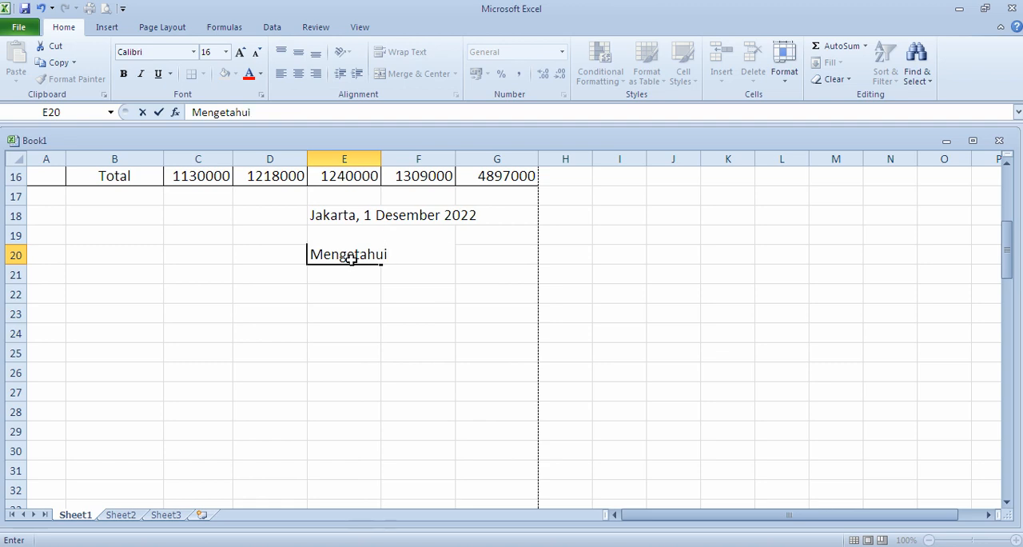
pyautogui.press('Return')
pyautogui.press('Return')
pyautogui.press('Return')
pyautogui.press('Return')
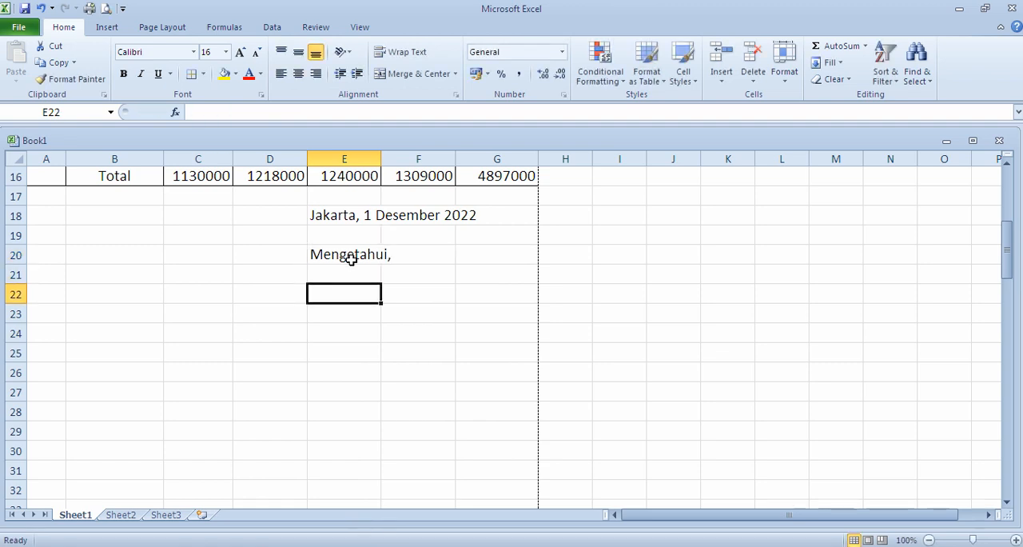
pyautogui.write('B')
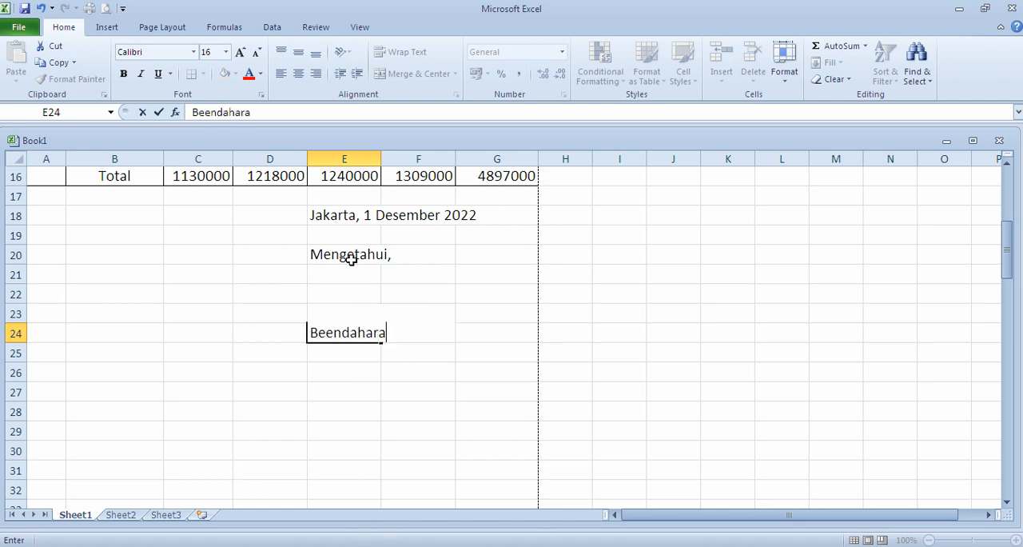
pyautogui.write('eendahara')
pyautogui.press('BackSpace')
# Step: Enter the signatory's title "Bendahara" in cell E21 directly under "Mengetahui,"
pyautogui.click(372, 271)
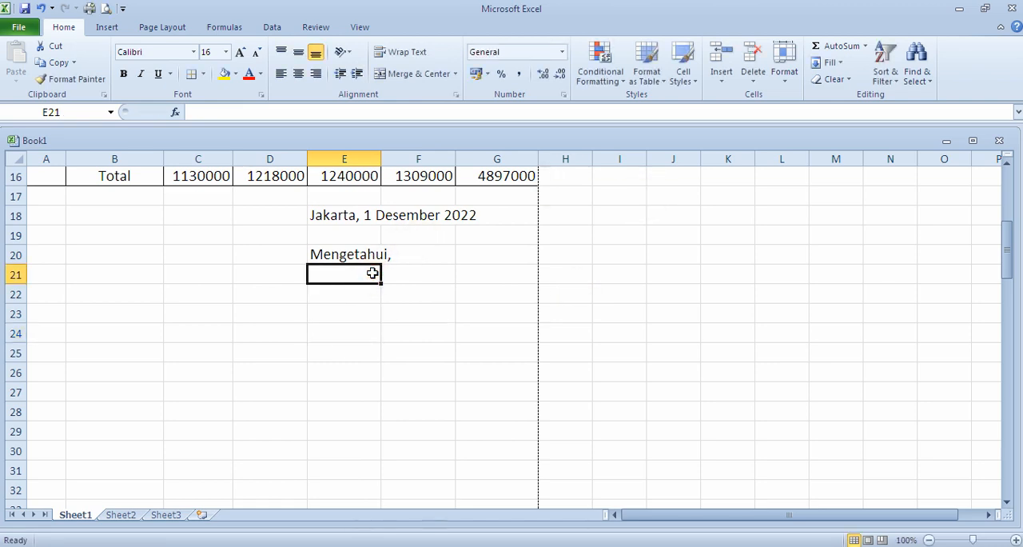
pyautogui.write('B')
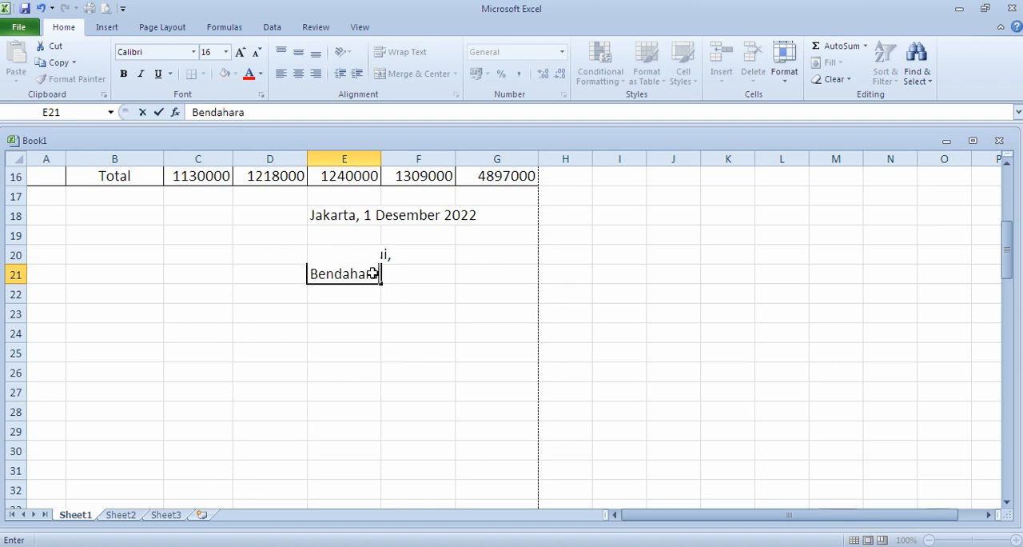
pyautogui.write('endahara')
pyautogui.press('Return')
pyautogui.press('Return')
pyautogui.press('Return')
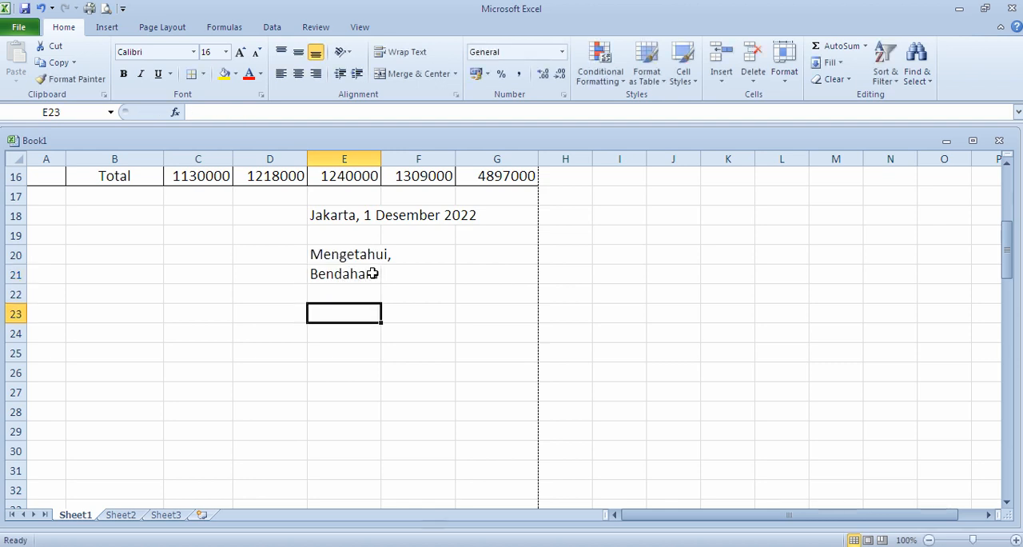
# Step: Enter the treasurer's name in cell E24, leaving space for a signature above it
pyautogui.write('Er')
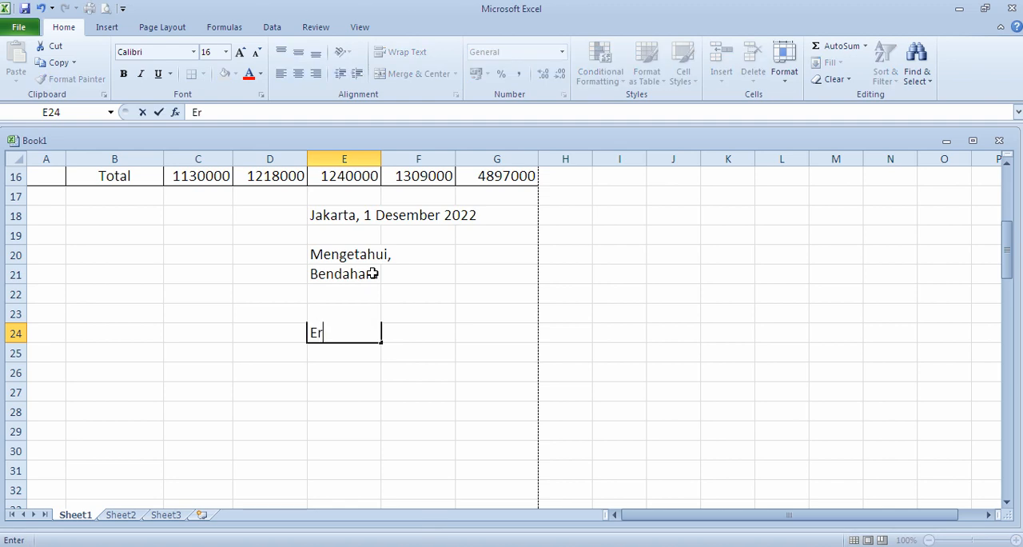
pyautogui.write('na')
pyautogui.press('Return')
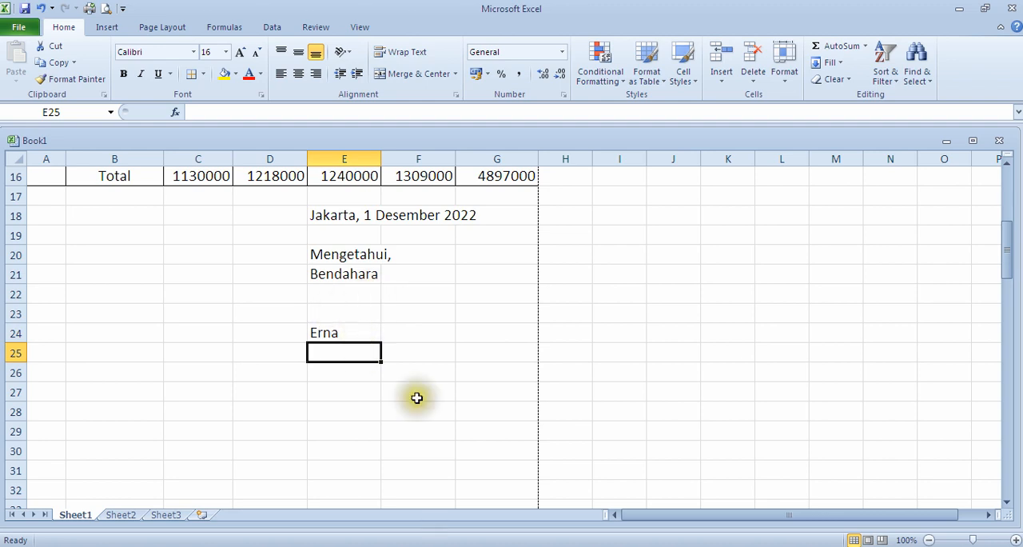
pyautogui.scroll(2, 411, 381)
pyautogui.scroll(-2, 411, 384)
pyautogui.scroll(5, 412, 386)
pyautogui.scroll(-5, 423, 399)
pyautogui.click(356, 255)
pyautogui.click(364, 279)
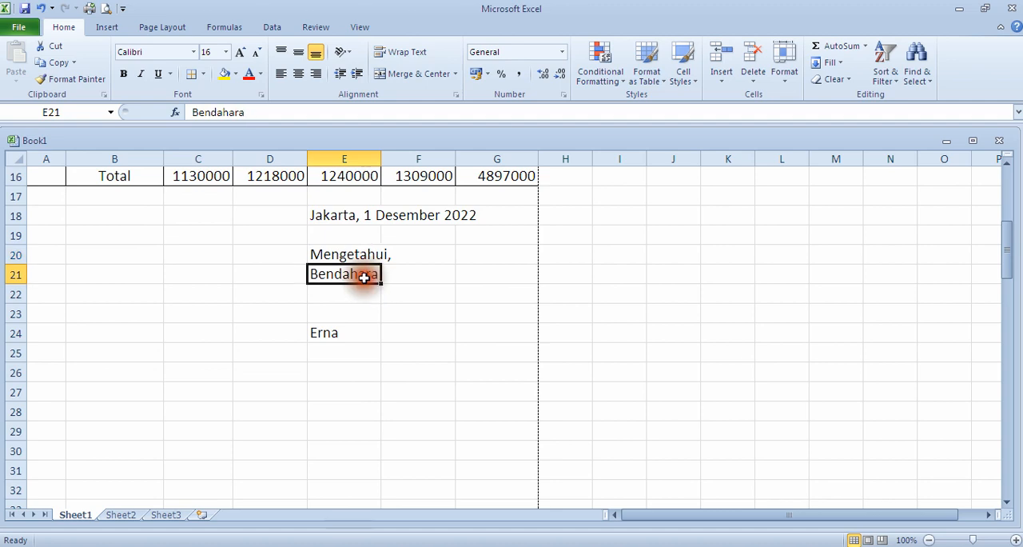
pyautogui.click(339, 336)
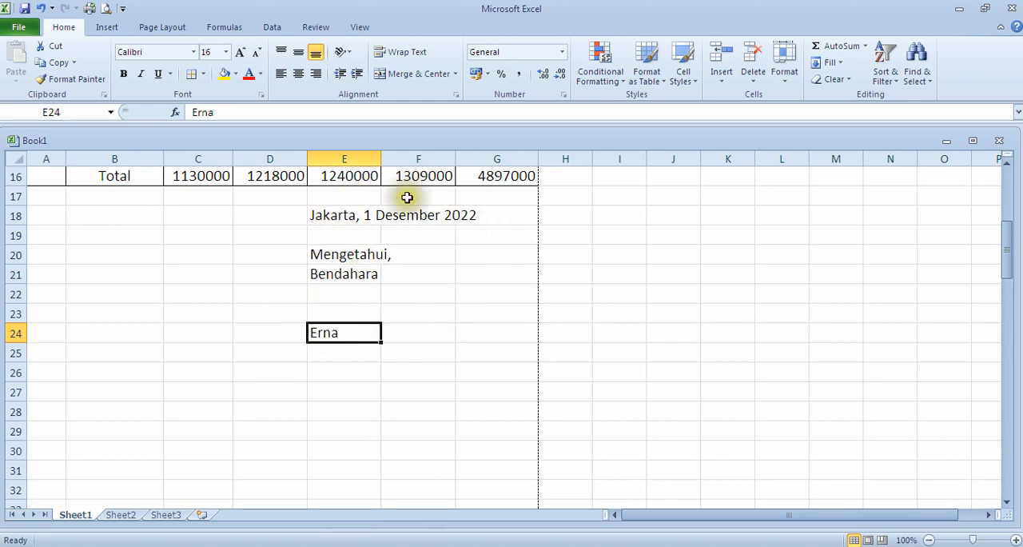
pyautogui.click(410, 346)
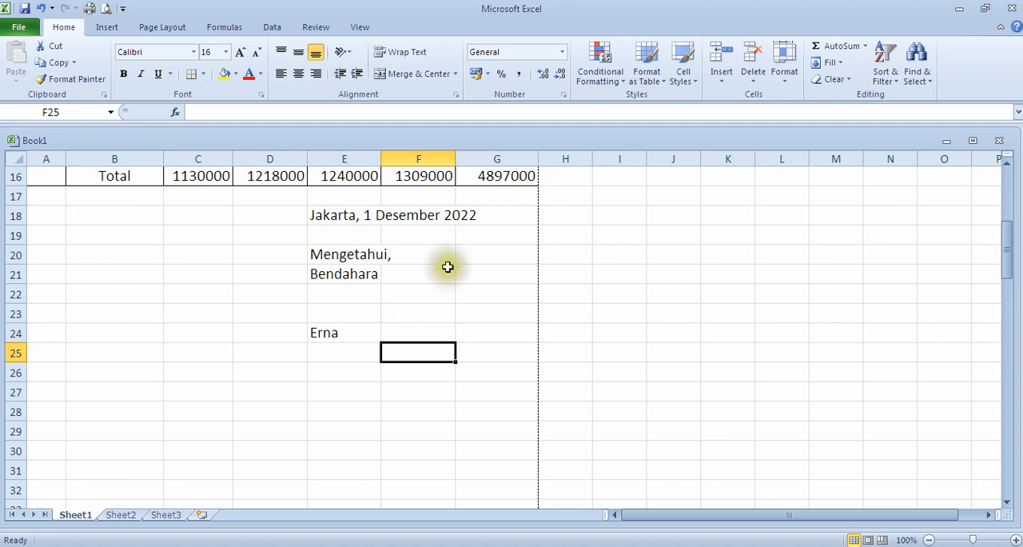
pyautogui.click(348, 216)
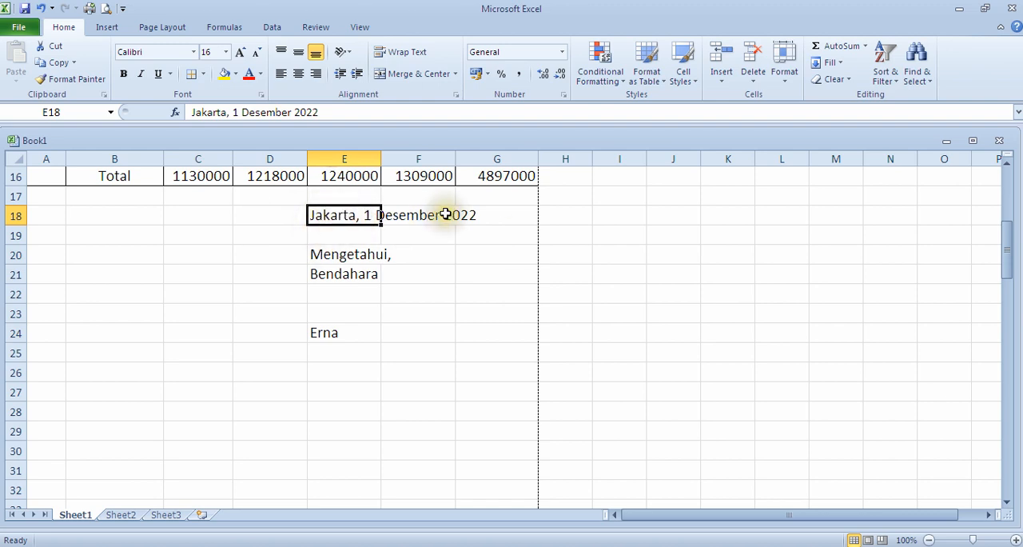
pyautogui.click(404, 216)
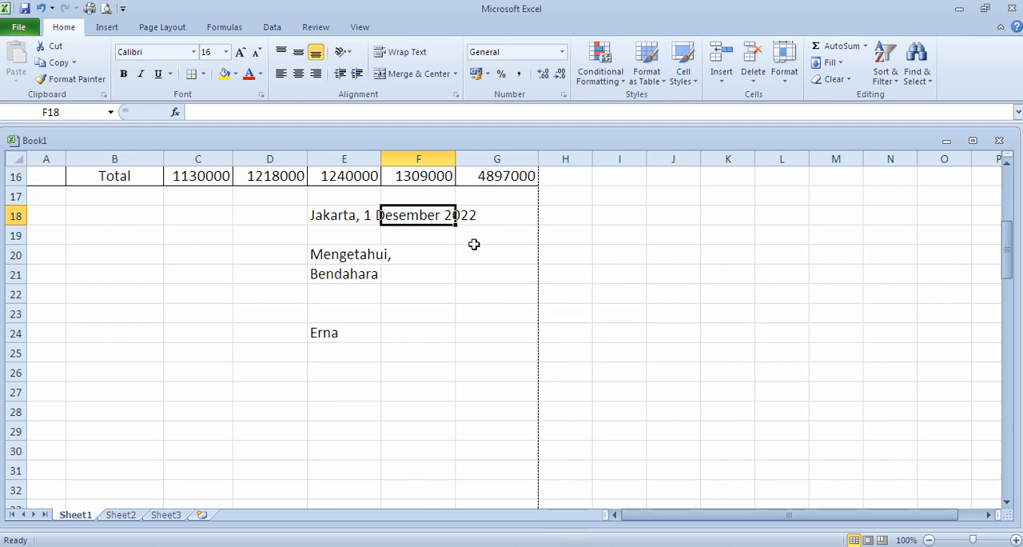
# Step: Clear the whole sign-off block in cells E18 to G24
pyautogui.click(328, 214)
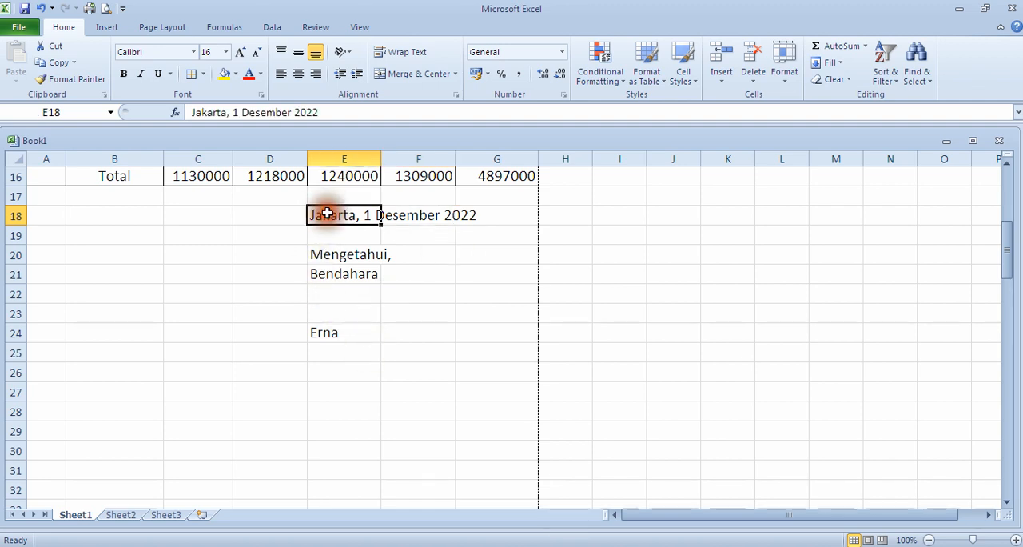
pyautogui.moveTo(318, 217); pyautogui.dragTo(468, 326)
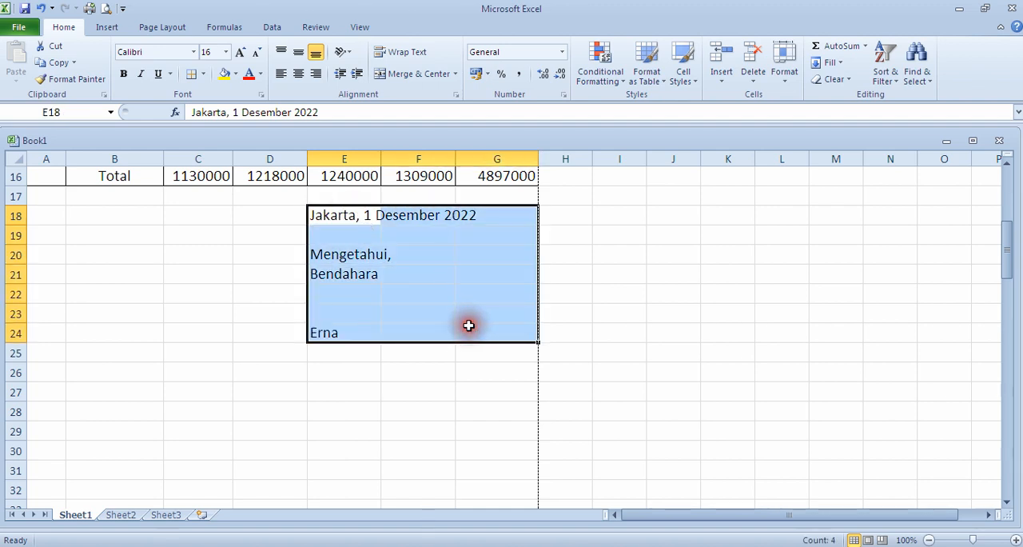
pyautogui.rightClick(465, 311)
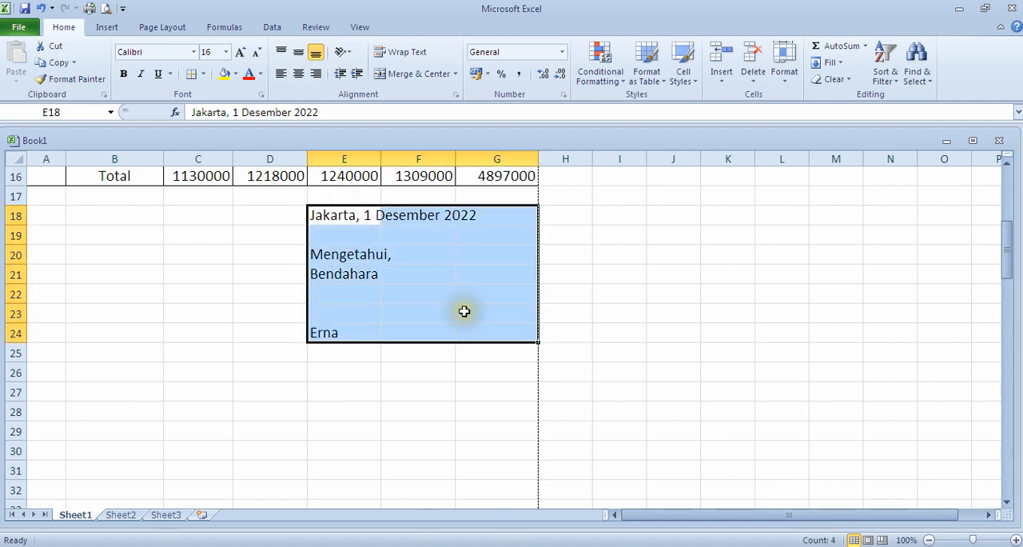
pyautogui.press('Delete')
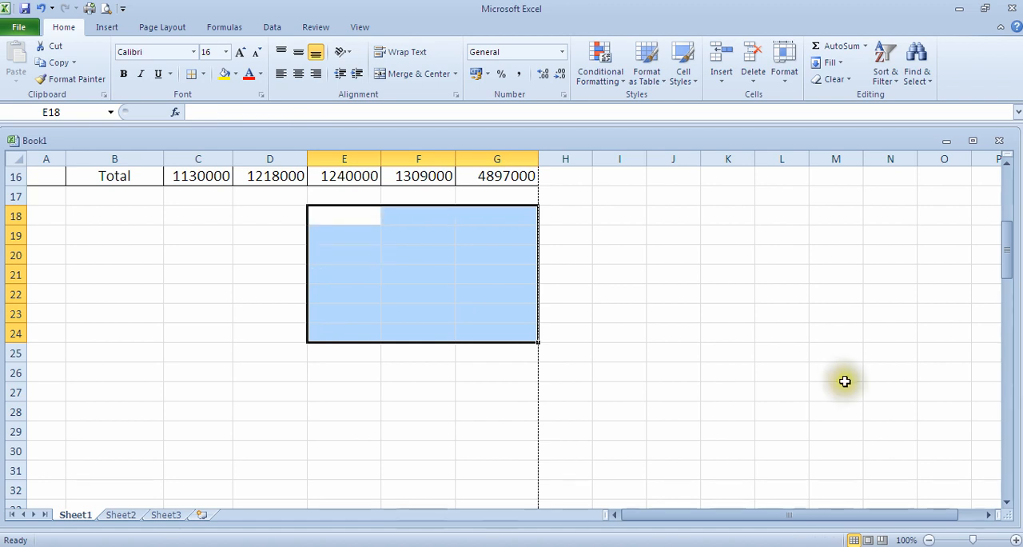
# Step: Draw a text box below the table, spanning roughly columns D to G and rows 19 to 24
pyautogui.click(463, 437)
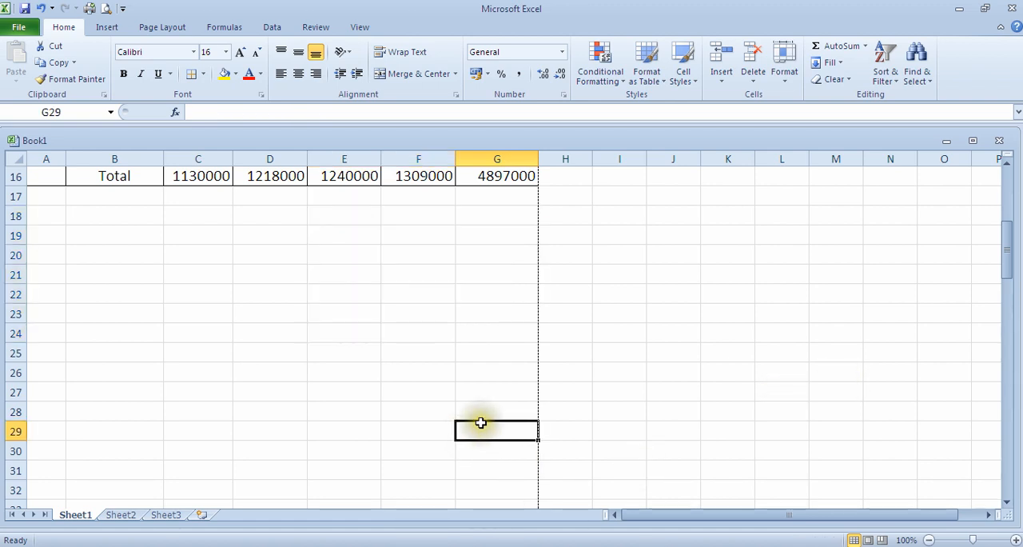
pyautogui.click(106, 31)
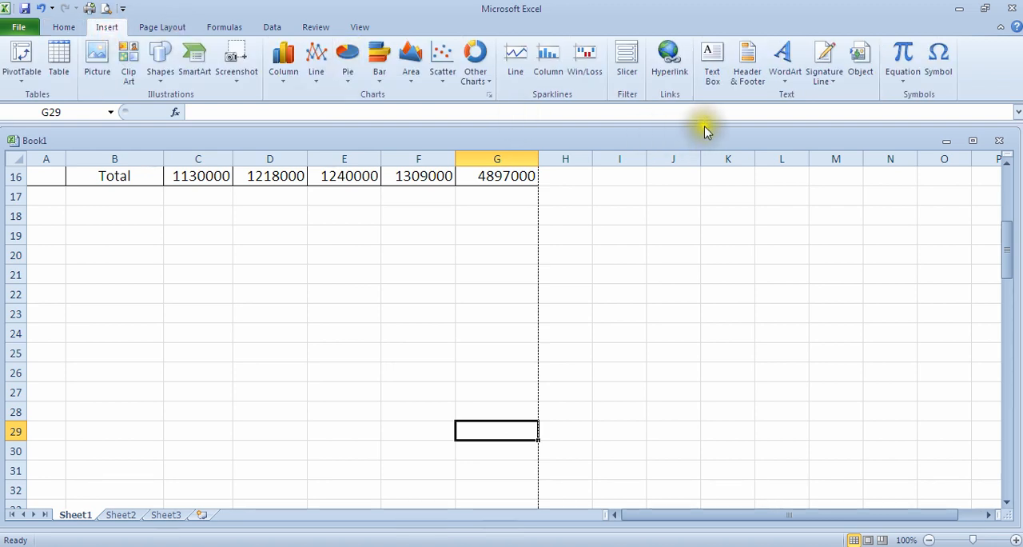
pyautogui.click(713, 70)
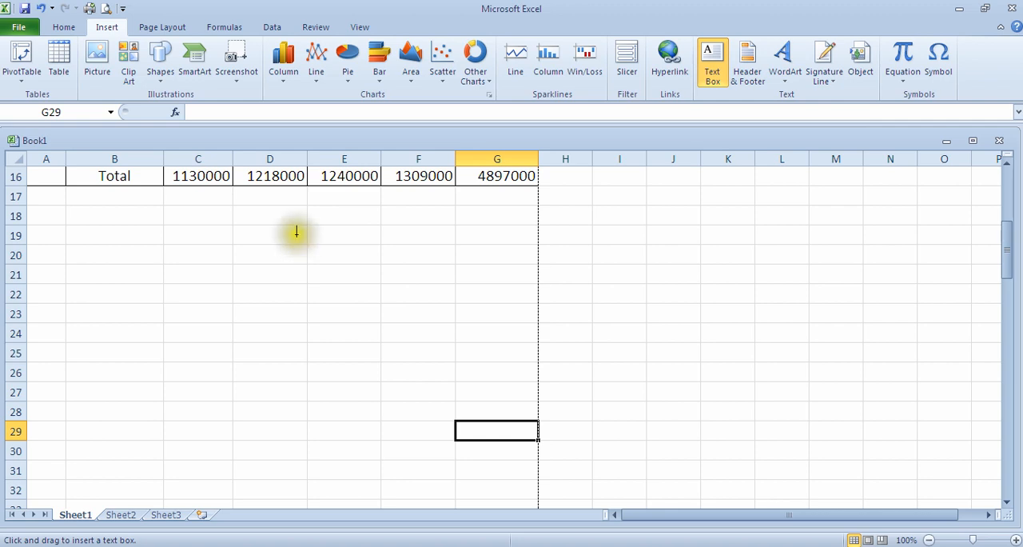
pyautogui.click(260, 226)
pyautogui.moveTo(260, 225)
pyautogui.mouseDown()
pyautogui.moveTo(441, 252)
pyautogui.moveTo(464, 334)
pyautogui.mouseUp()
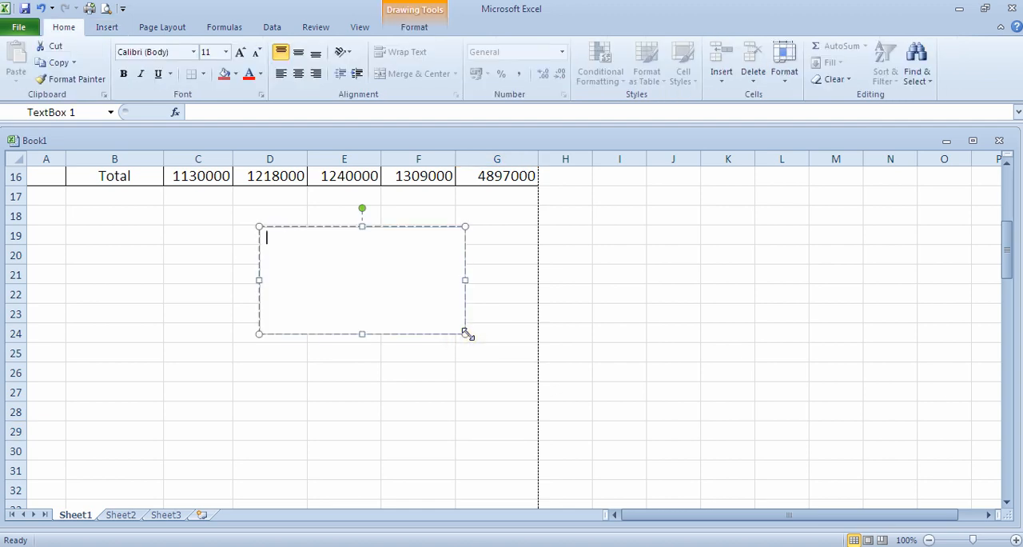
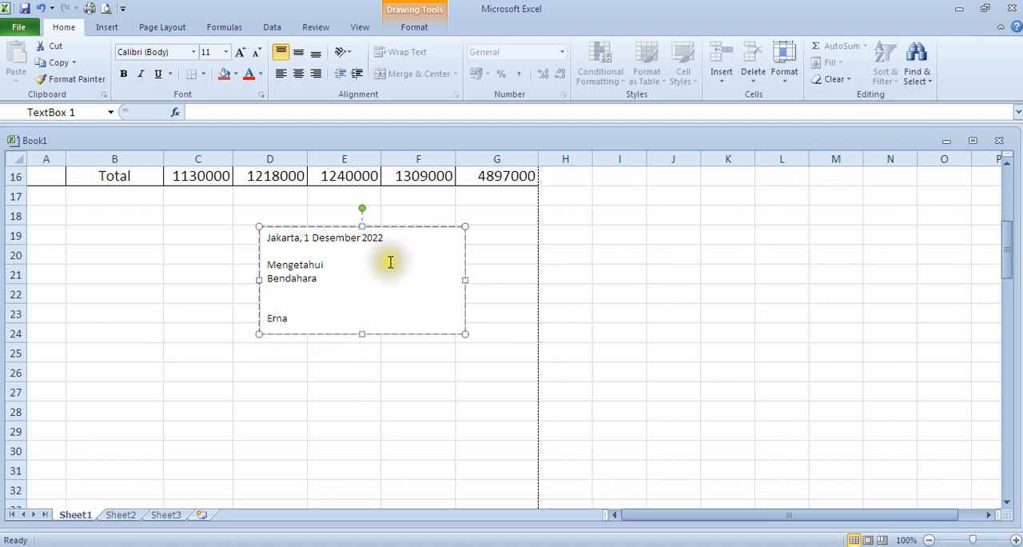
# Step: Set all the sign-off text in the text box to size 16 and resize the box to fit every line
pyautogui.moveTo(312, 311); pyautogui.dragTo(261, 232)
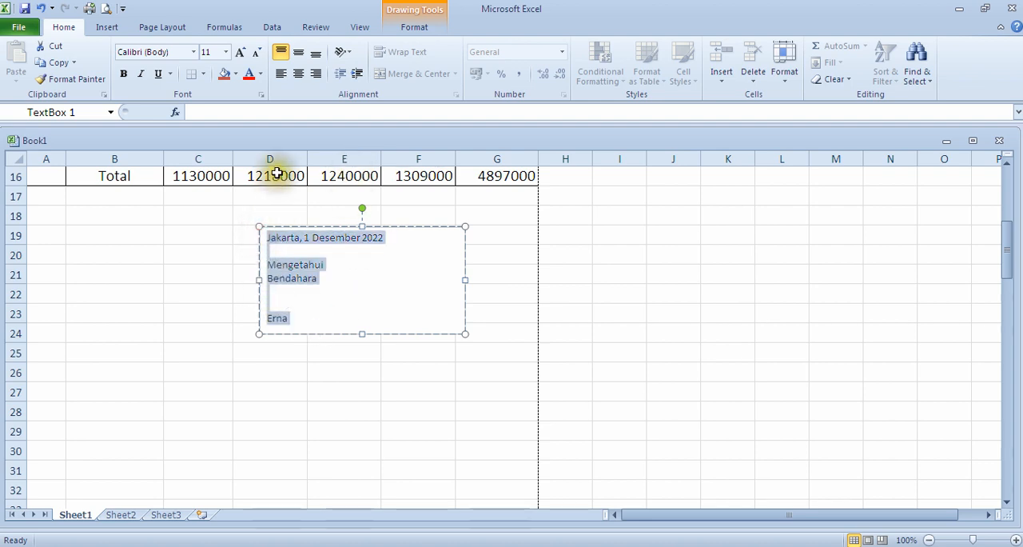
pyautogui.click(225, 52)
pyautogui.click(209, 159)
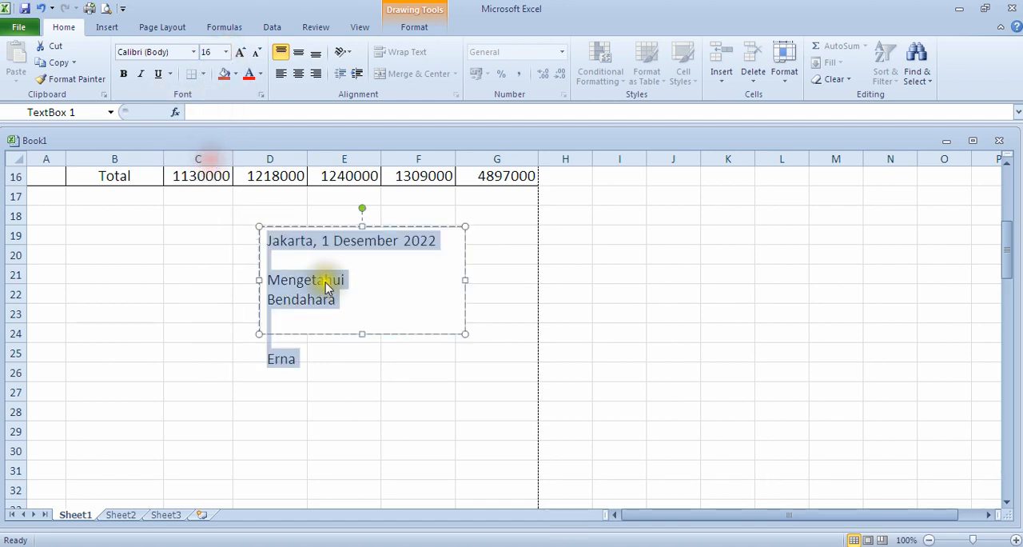
pyautogui.click(362, 334)
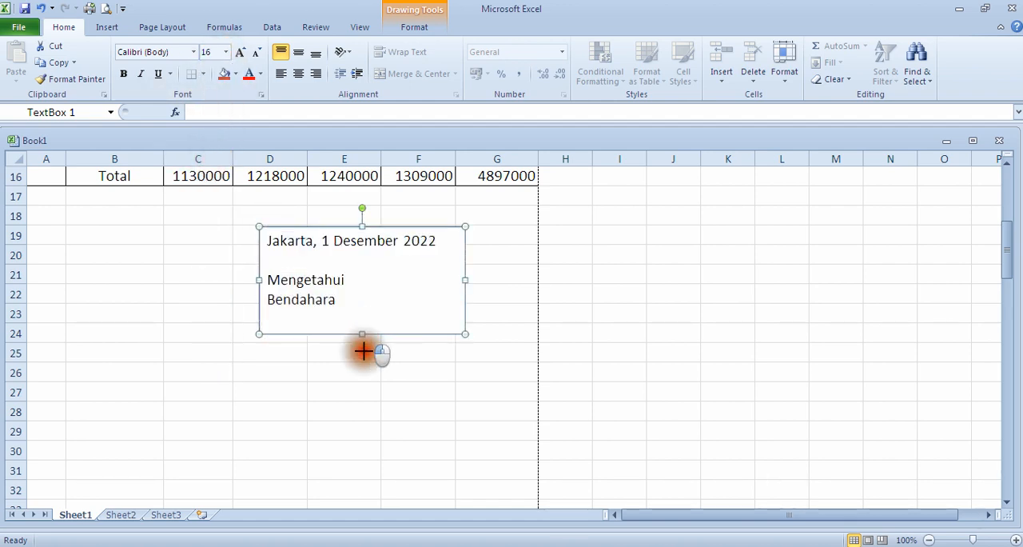
pyautogui.moveTo(367, 385); pyautogui.dragTo(367, 386)
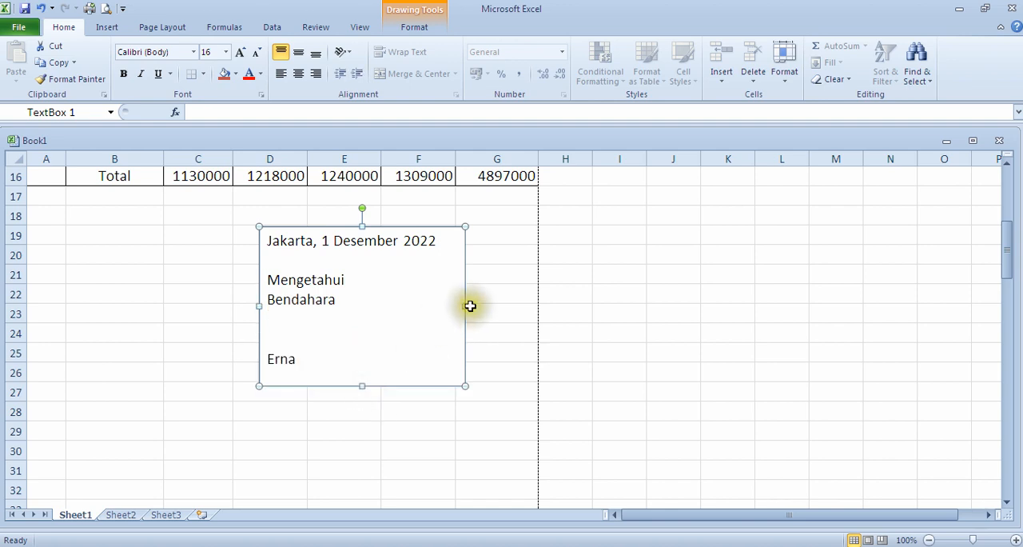
pyautogui.moveTo(466, 305)
pyautogui.mouseDown()
pyautogui.moveTo(502, 303)
pyautogui.moveTo(457, 311)
pyautogui.mouseUp()
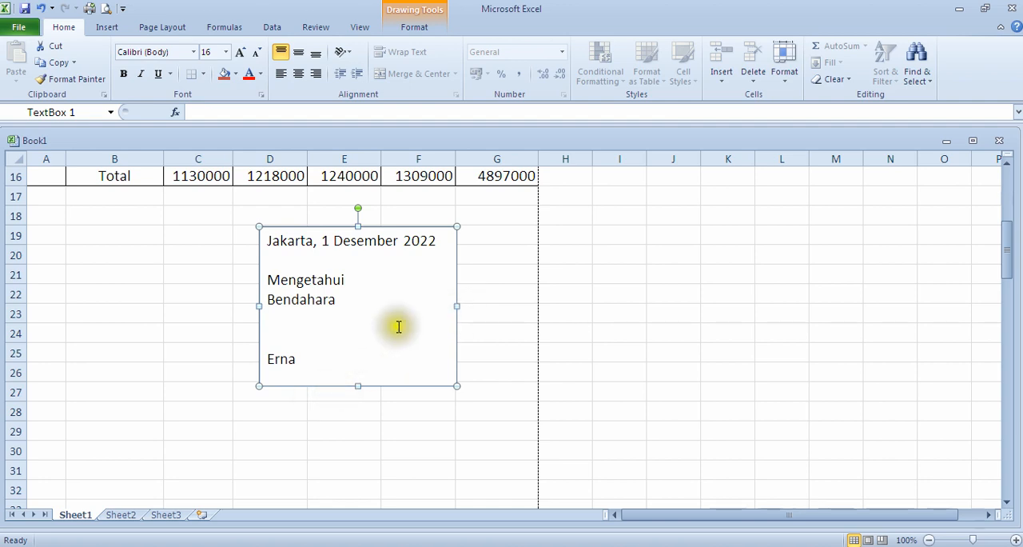
pyautogui.click(497, 315)
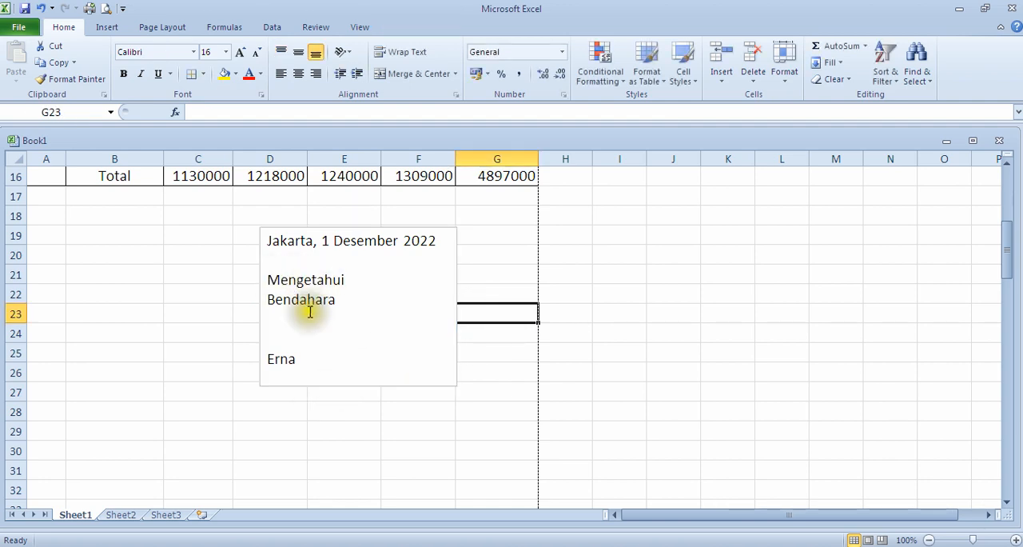
# Step: Move the sign-off text box beneath the table's last columns, spanning roughly columns E to G and rows 18 to 25
pyautogui.click(456, 274)
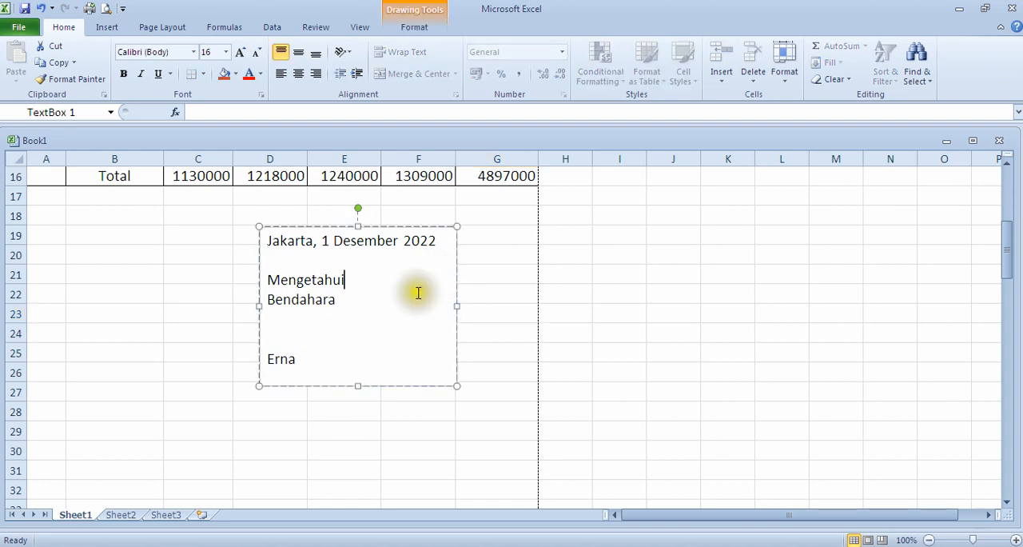
pyautogui.click(471, 274)
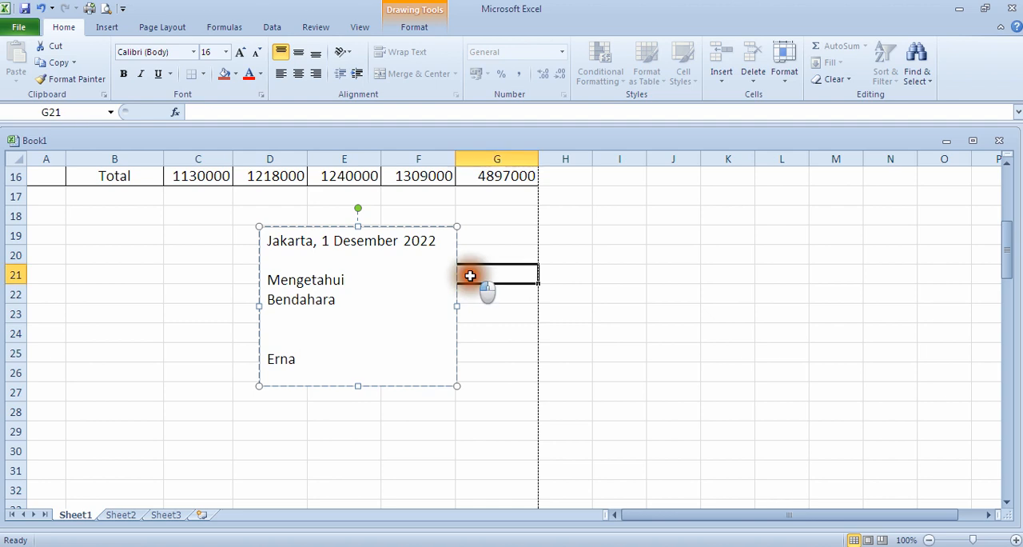
pyautogui.click(454, 247)
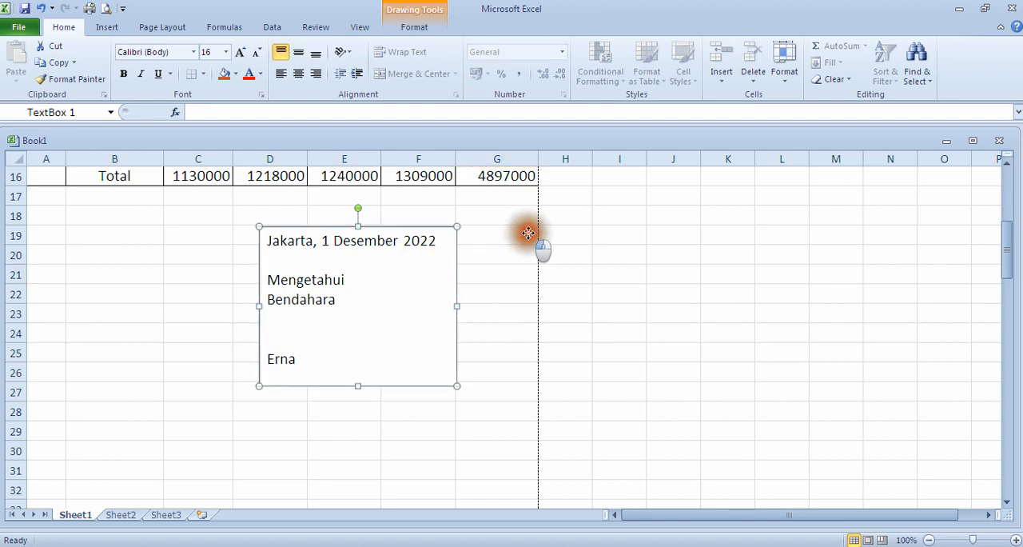
pyautogui.moveTo(530, 233); pyautogui.dragTo(530, 235)
pyautogui.moveTo(530, 282)
pyautogui.mouseDown()
pyautogui.moveTo(520, 283)
pyautogui.moveTo(523, 265)
pyautogui.moveTo(533, 270)
pyautogui.mouseUp()
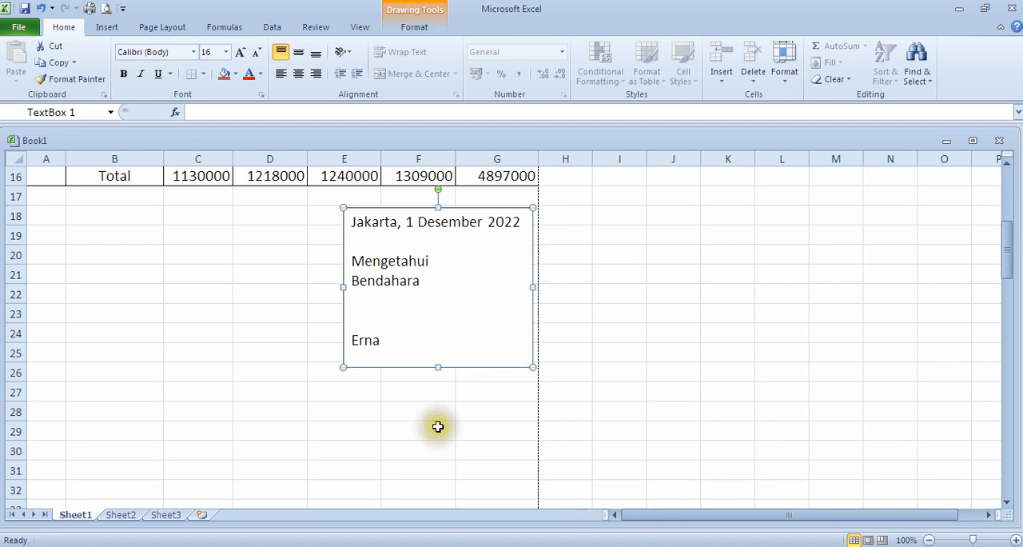
pyautogui.click(468, 354)
pyautogui.click(449, 409)
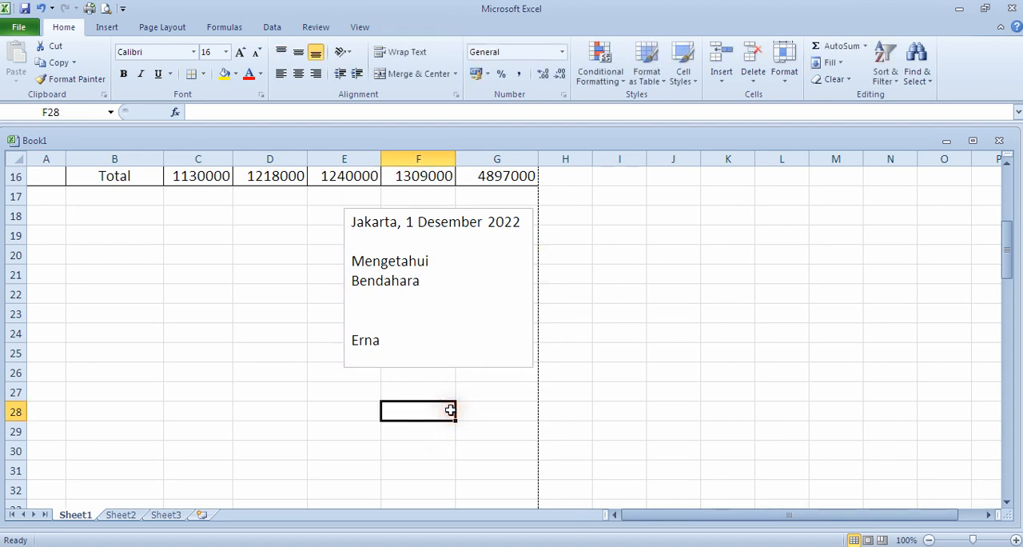
# Step: Make the sign-off text box's solid fill 100% transparent
pyautogui.click(344, 240)
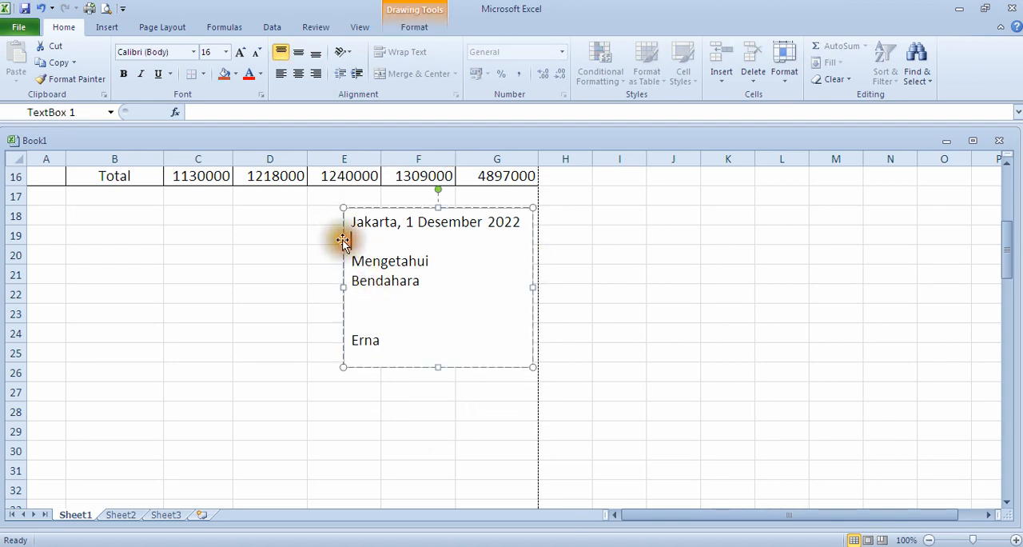
pyautogui.click(412, 448)
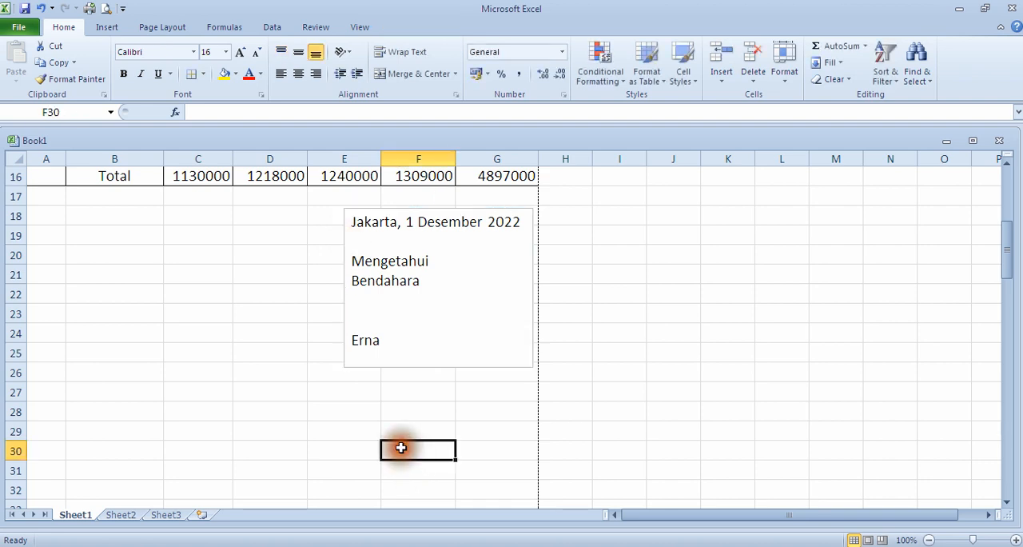
pyautogui.click(387, 361)
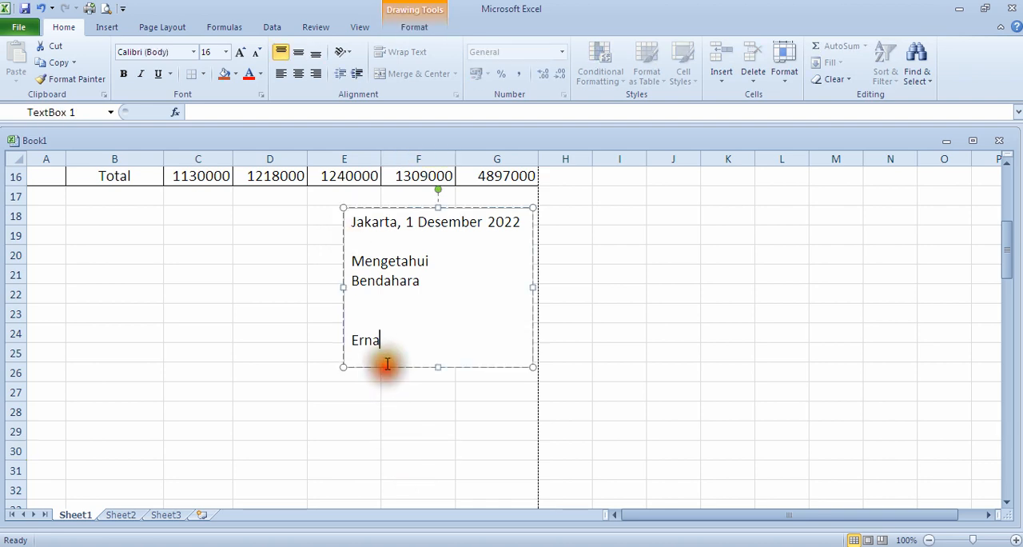
pyautogui.click(401, 367)
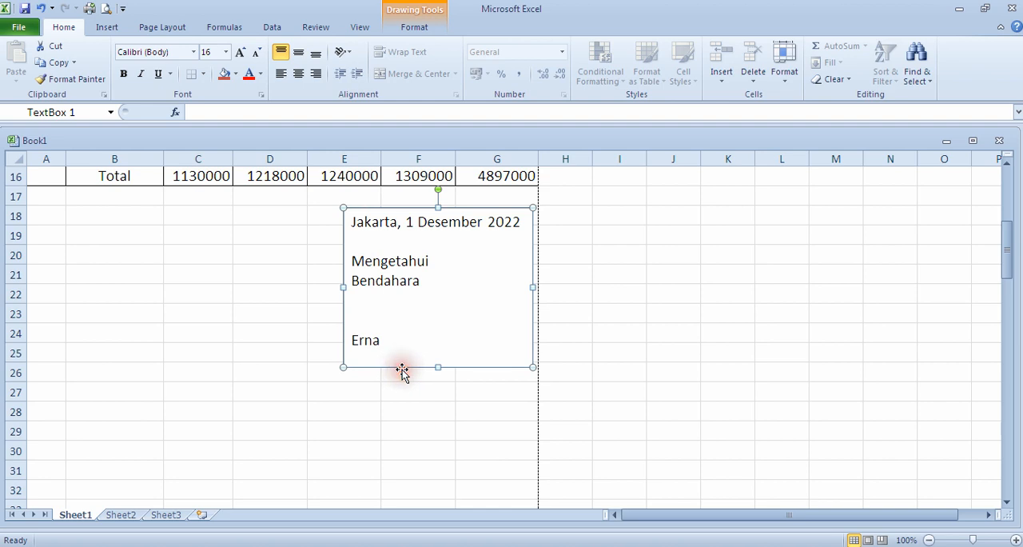
pyautogui.rightClick(402, 372)
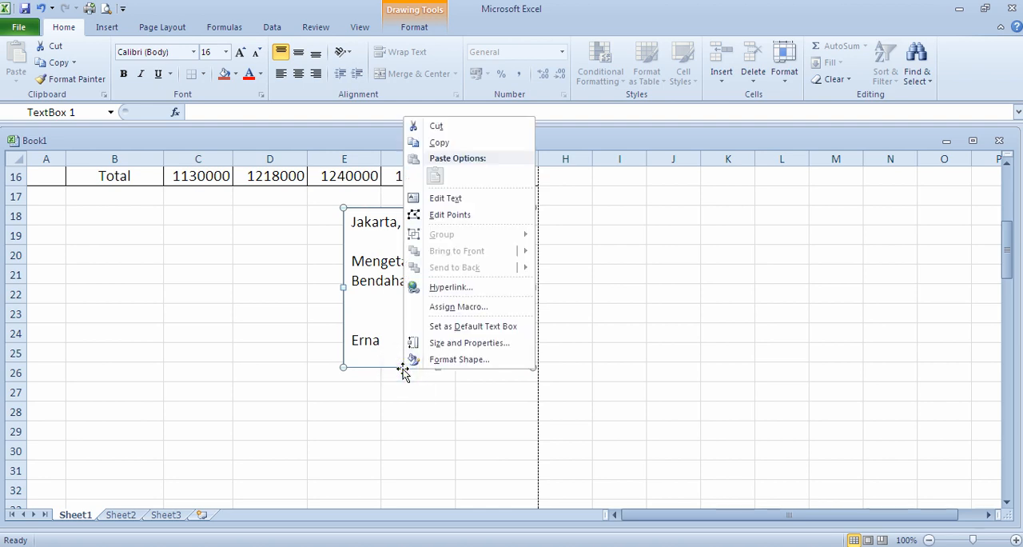
pyautogui.click(450, 364)
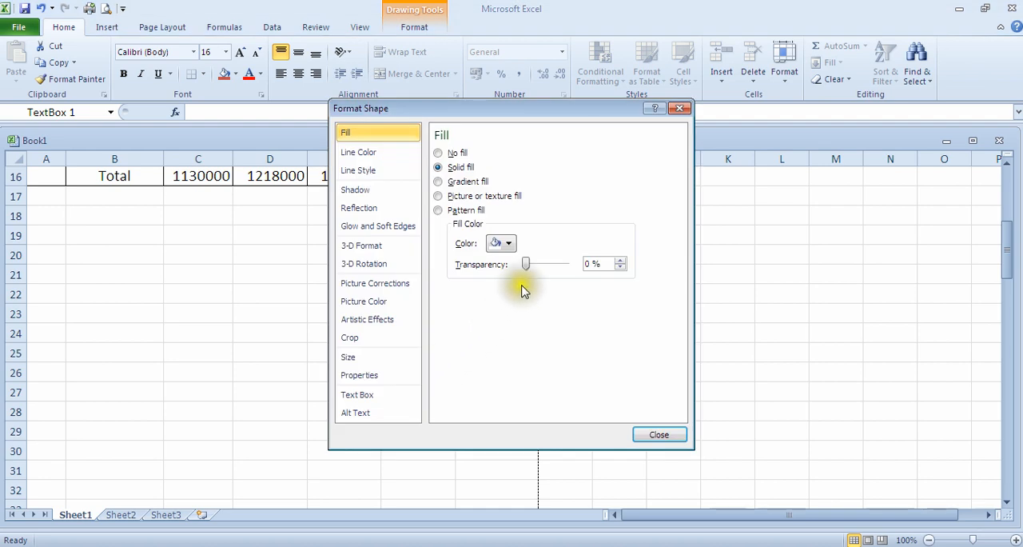
pyautogui.moveTo(526, 264); pyautogui.dragTo(582, 265)
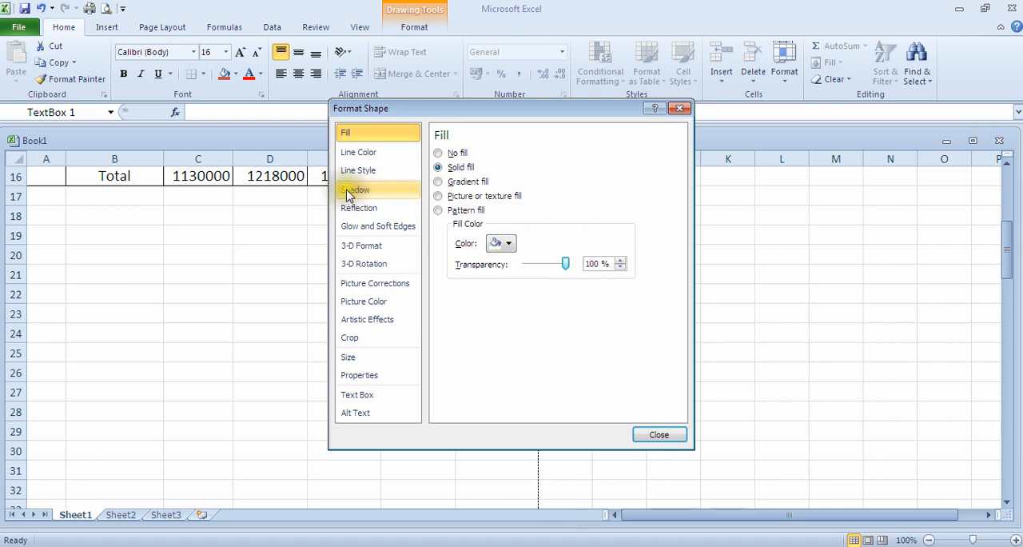
# Step: Set the text box's line color to No line and finish formatting the shape
pyautogui.click(360, 157)
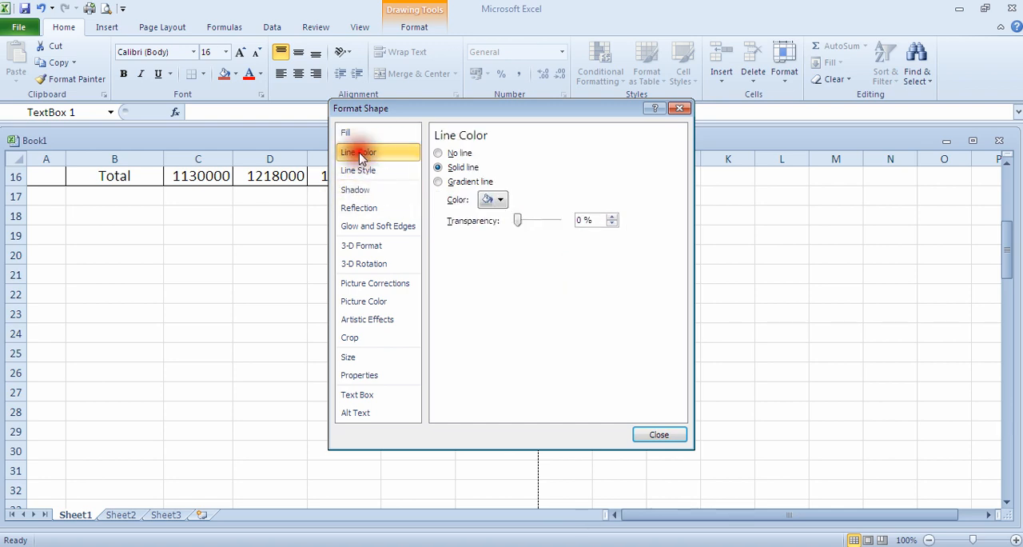
pyautogui.click(444, 156)
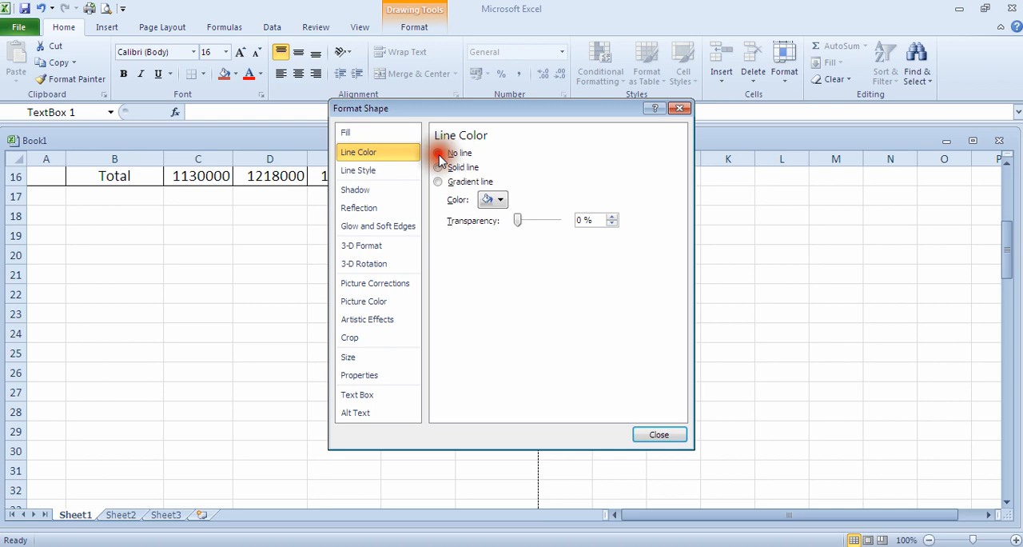
pyautogui.click(655, 434)
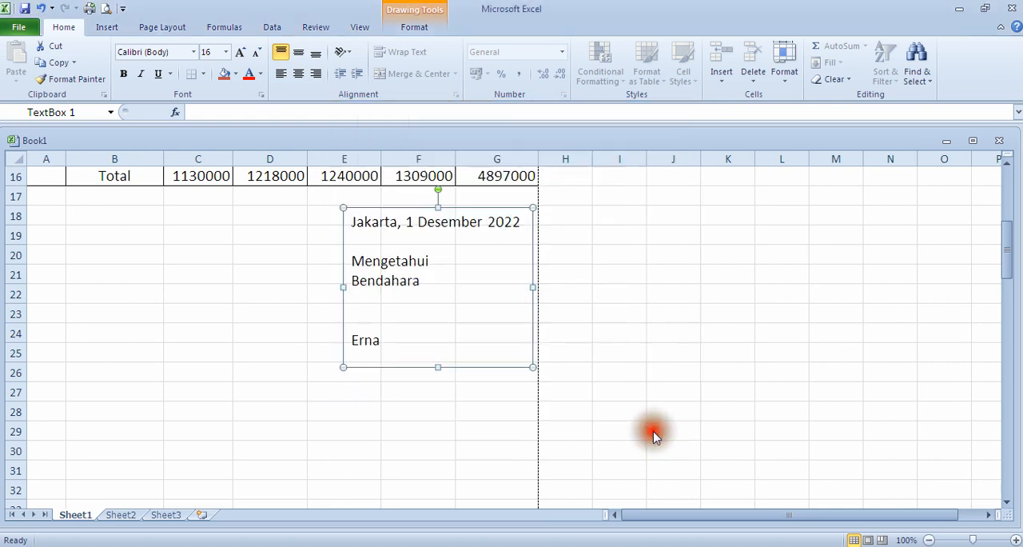
pyautogui.click(451, 431)
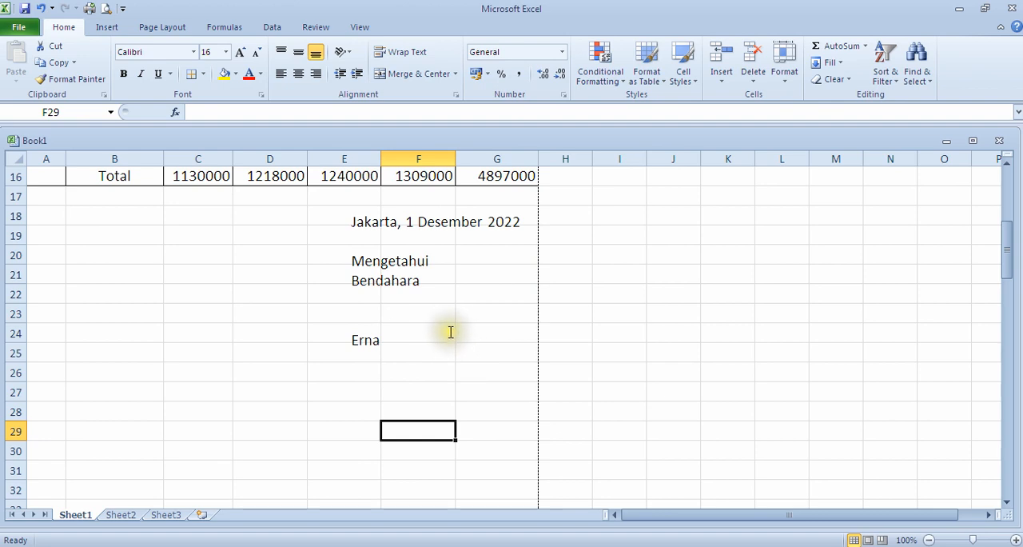
# Step: Shift the sign-off text box slightly right and down, keeping it inside the page boundary after column G
pyautogui.click(438, 278)
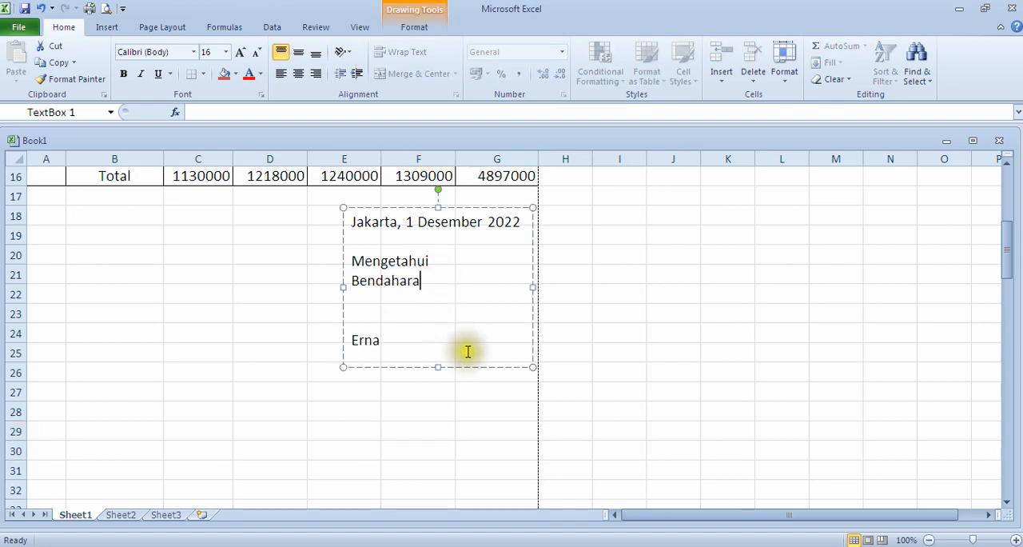
pyautogui.moveTo(467, 367); pyautogui.dragTo(482, 350)
pyautogui.moveTo(355, 298); pyautogui.dragTo(324, 295)
pyautogui.press('Down')
pyautogui.press('Down')
pyautogui.press('Down')
pyautogui.press('Down')
pyautogui.press('Down')
pyautogui.press('Down')
pyautogui.press('Right')
pyautogui.press('Right')
pyautogui.press('Right')
pyautogui.press('Right')
pyautogui.press('Right')
pyautogui.press('Right')
pyautogui.press('Right')
pyautogui.press('Right')
pyautogui.press('Up')
pyautogui.click(469, 445)
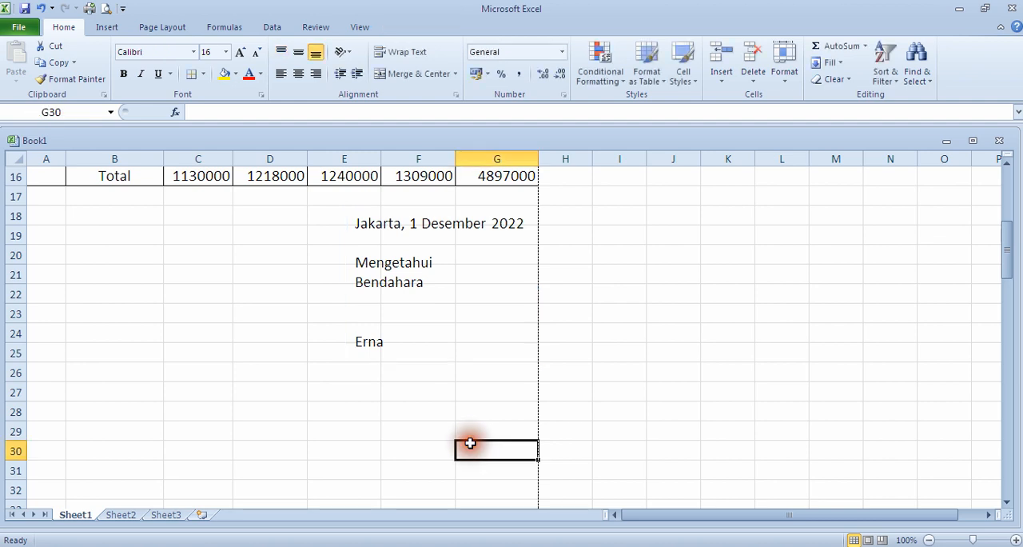
# Step: Examine the sign-off block's placement below the table and the page break beneath it
pyautogui.scroll(5, 189, 399)
pyautogui.scroll(-5, 203, 407)
pyautogui.scroll(-5, 205, 425)
pyautogui.scroll(3, 203, 433)
pyautogui.scroll(-1, 210, 430)
pyautogui.scroll(1, 240, 460)
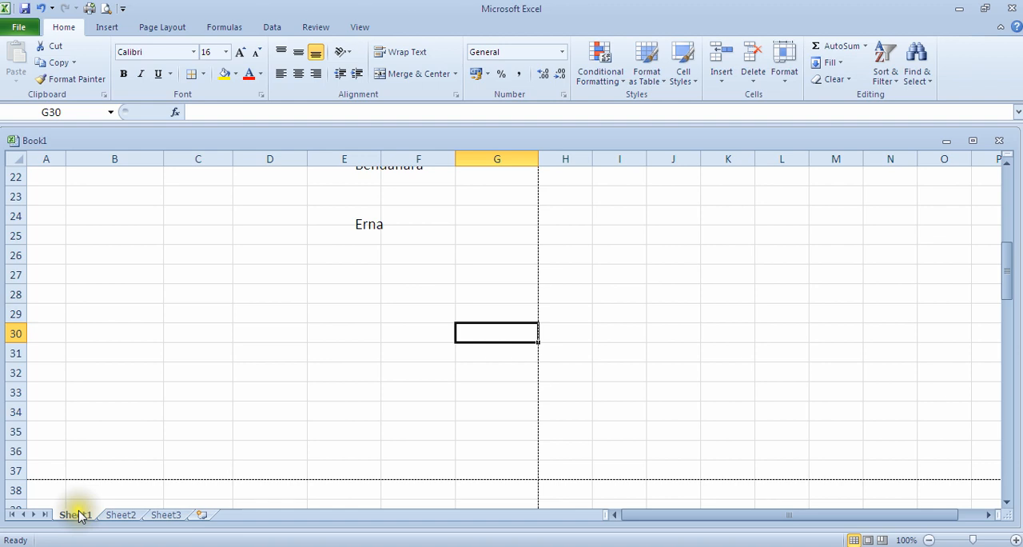
pyautogui.scroll(7, 114, 418)
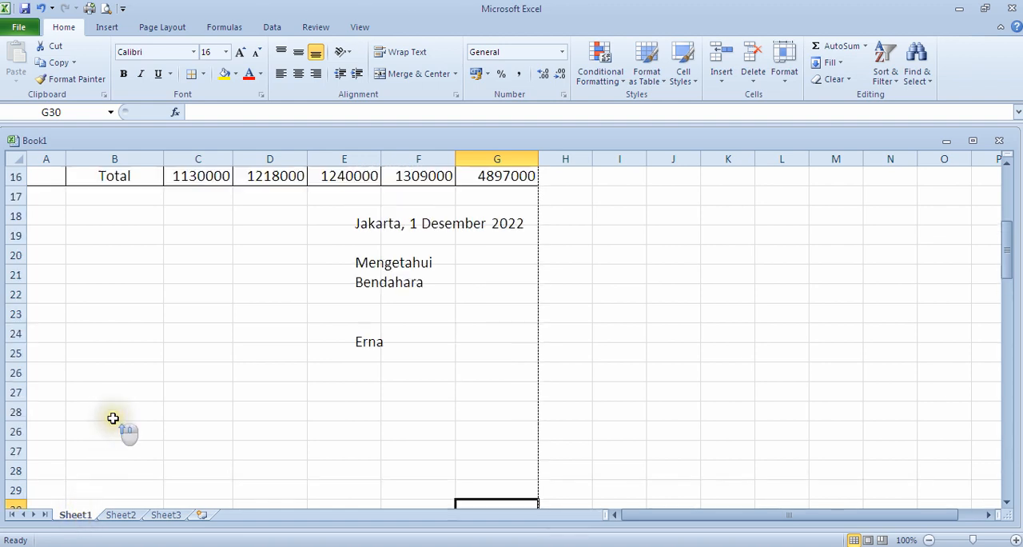
pyautogui.scroll(-4, 190, 432)
pyautogui.scroll(4, 189, 435)
pyautogui.scroll(-5, 190, 436)
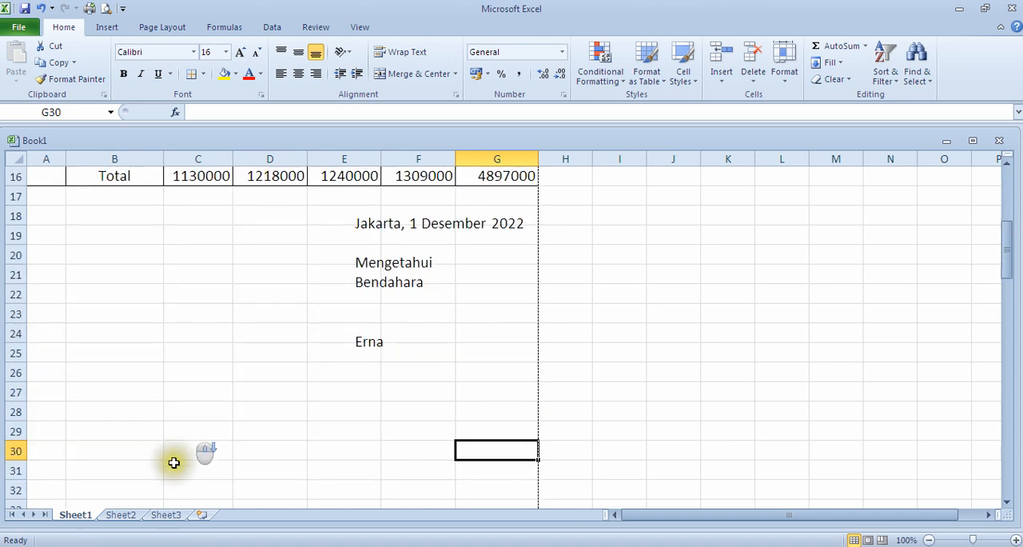
# Step: Rename Sheet1 as "kas1"
pyautogui.rightClick(75, 516)
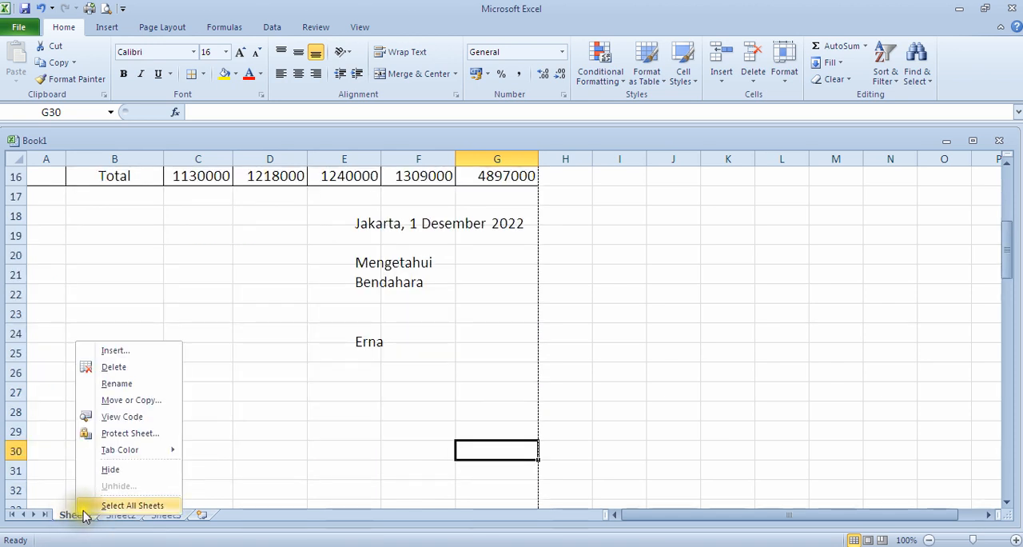
pyautogui.click(130, 385)
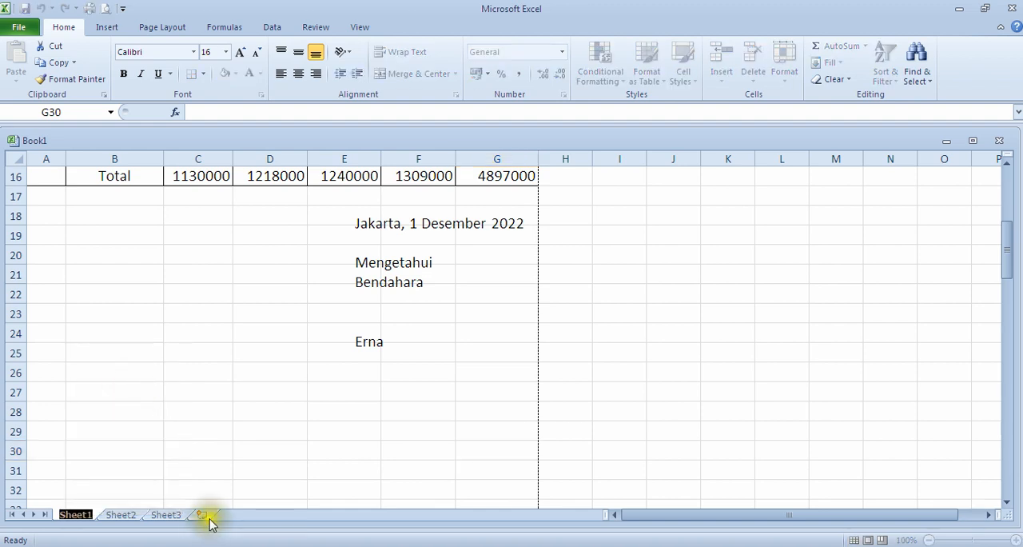
pyautogui.write('K')
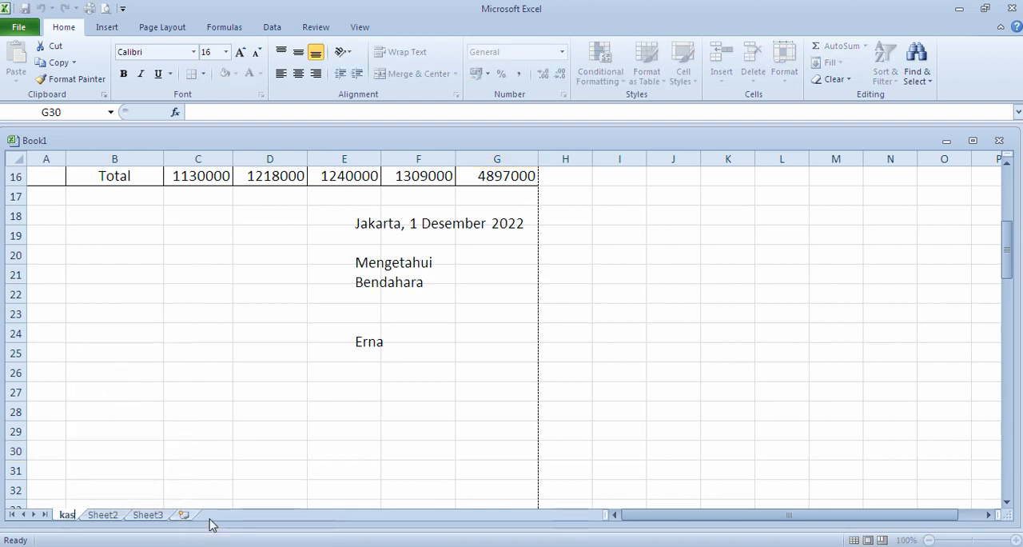
pyautogui.press('Return')
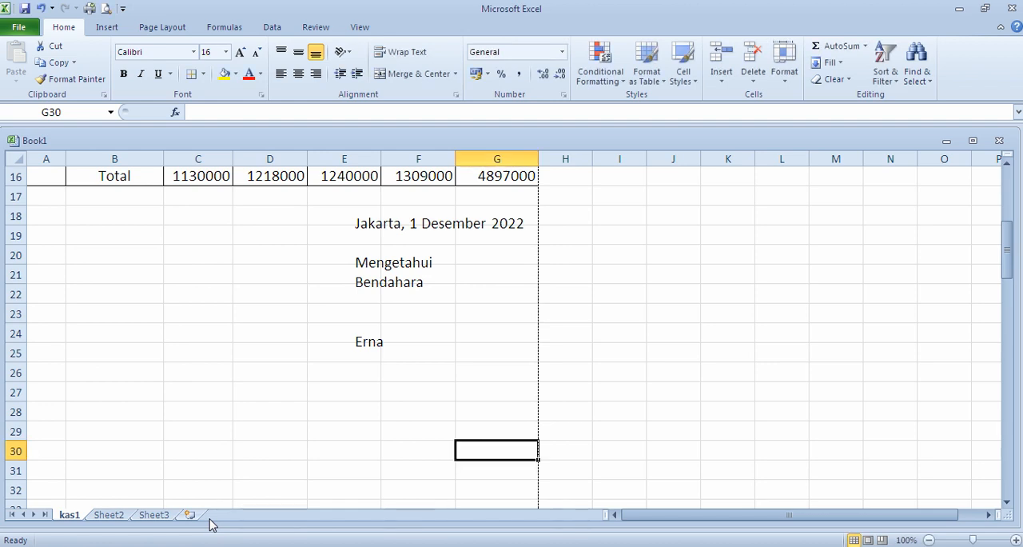
# Step: Look over the finished kas1 report and switch to Sheet2
pyautogui.scroll(5, 340, 382)
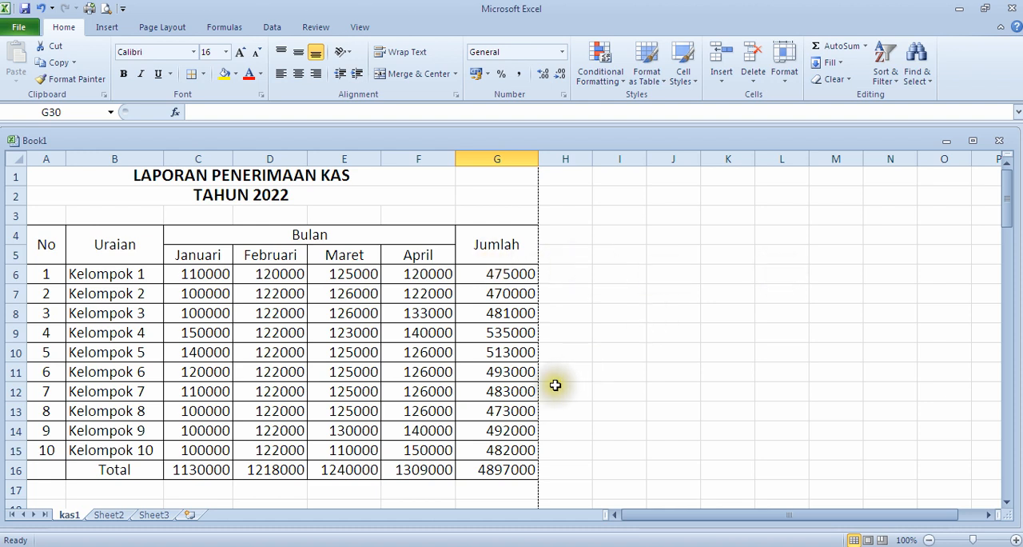
pyautogui.scroll(-1, 343, 407)
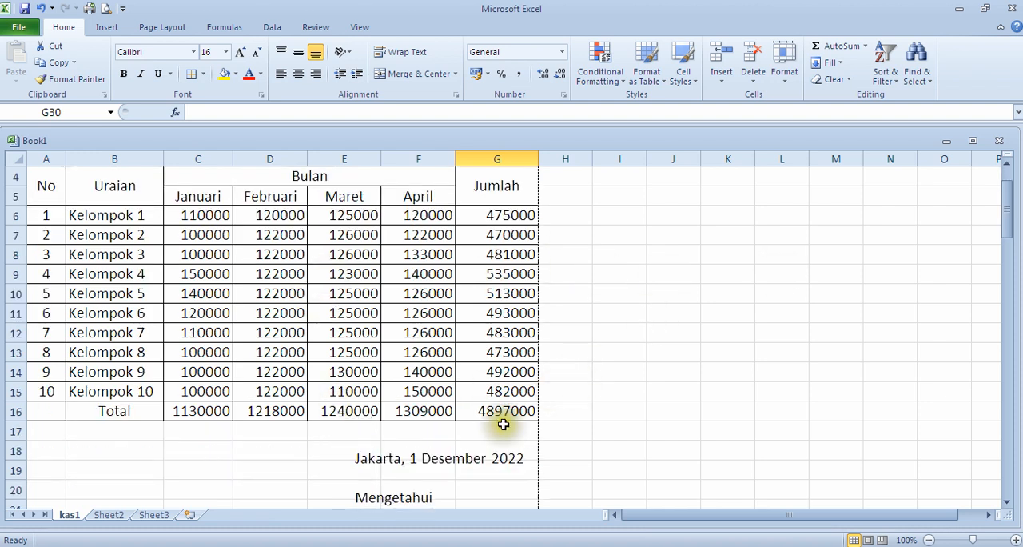
pyautogui.scroll(-4, 502, 421)
pyautogui.click(109, 514)
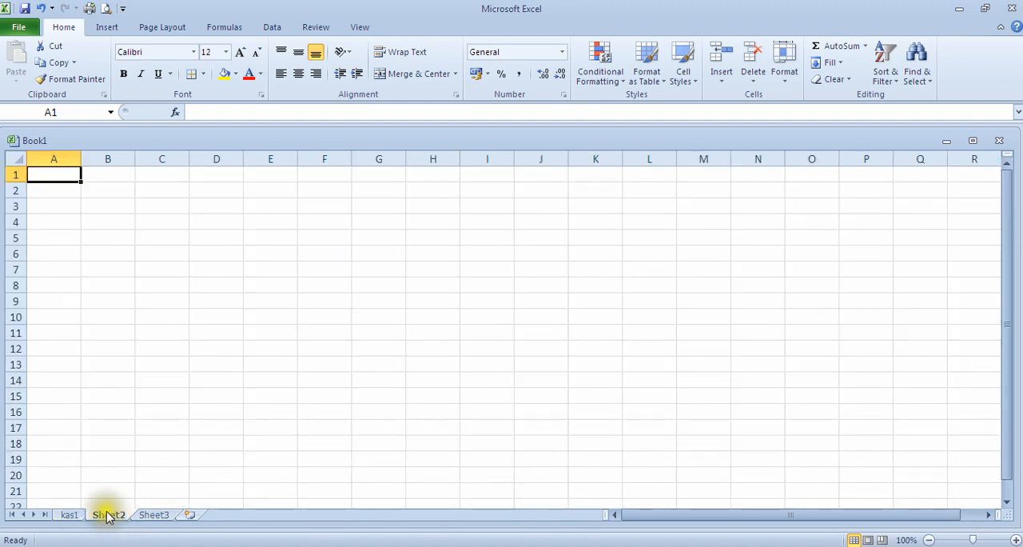
pyautogui.click(68, 516)
pyautogui.click(107, 514)
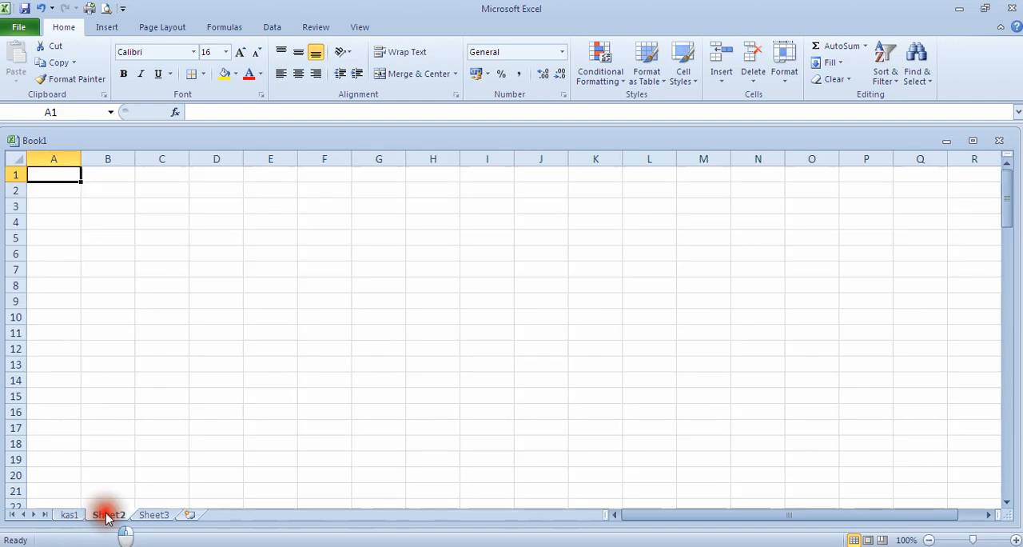
# Step: Compare the kas1 report with the blank Sheet2 and Sheet3, and return to kas1
pyautogui.click(73, 515)
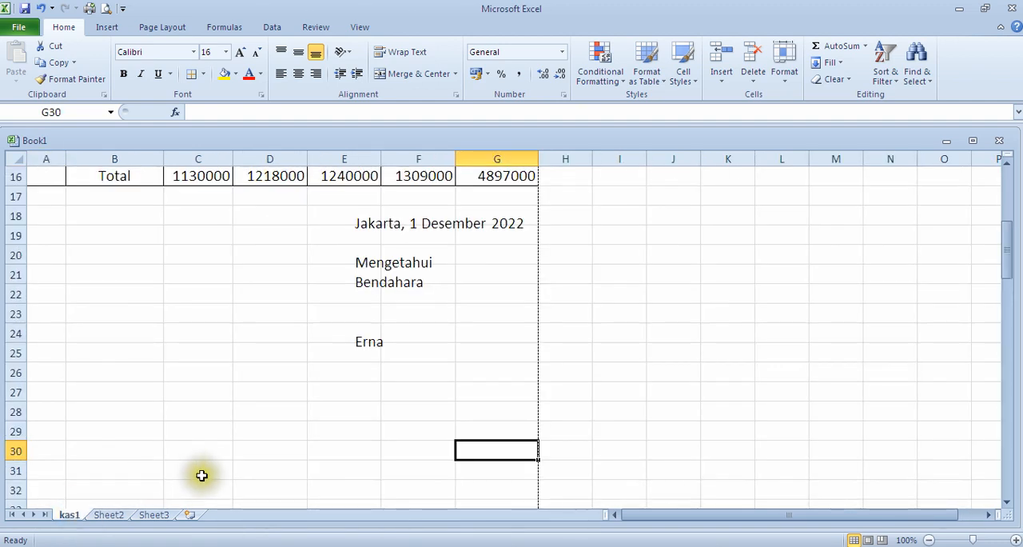
pyautogui.click(108, 516)
pyautogui.click(71, 514)
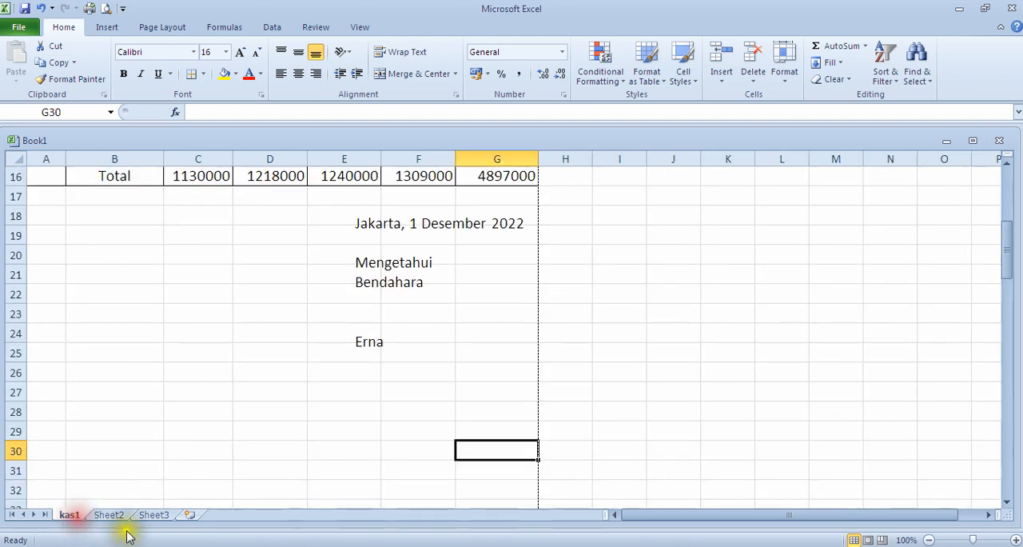
pyautogui.scroll(5, 238, 408)
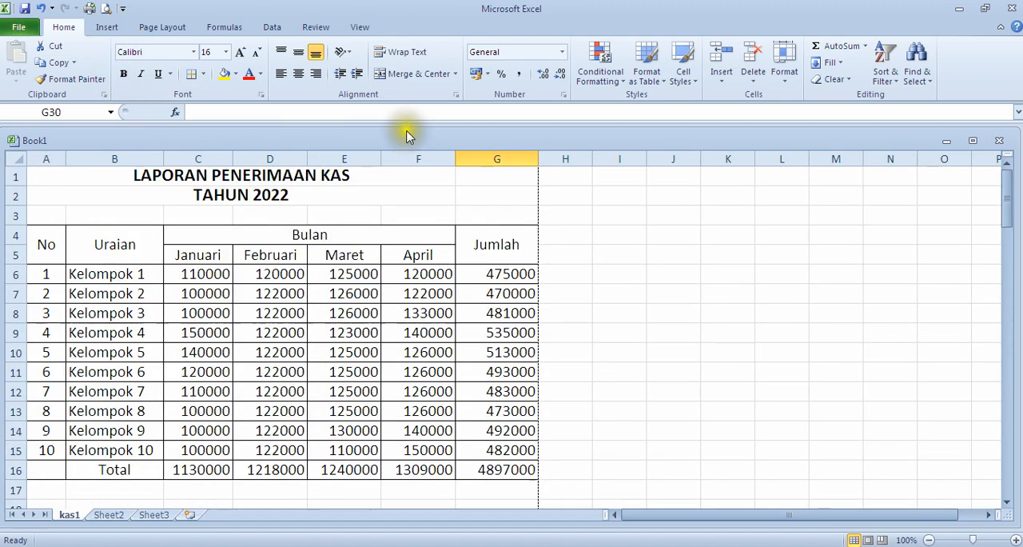
pyautogui.scroll(-4, 165, 226)
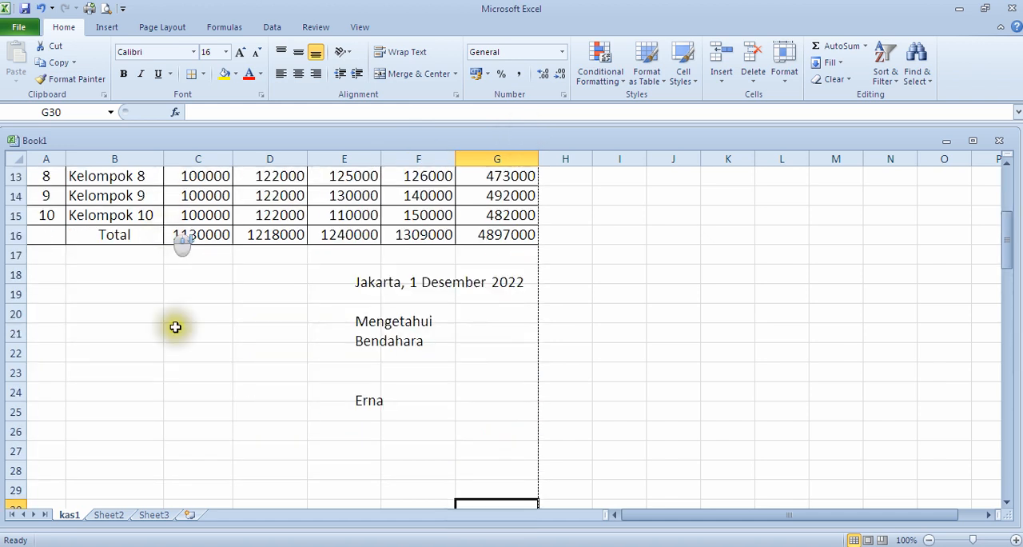
pyautogui.click(108, 515)
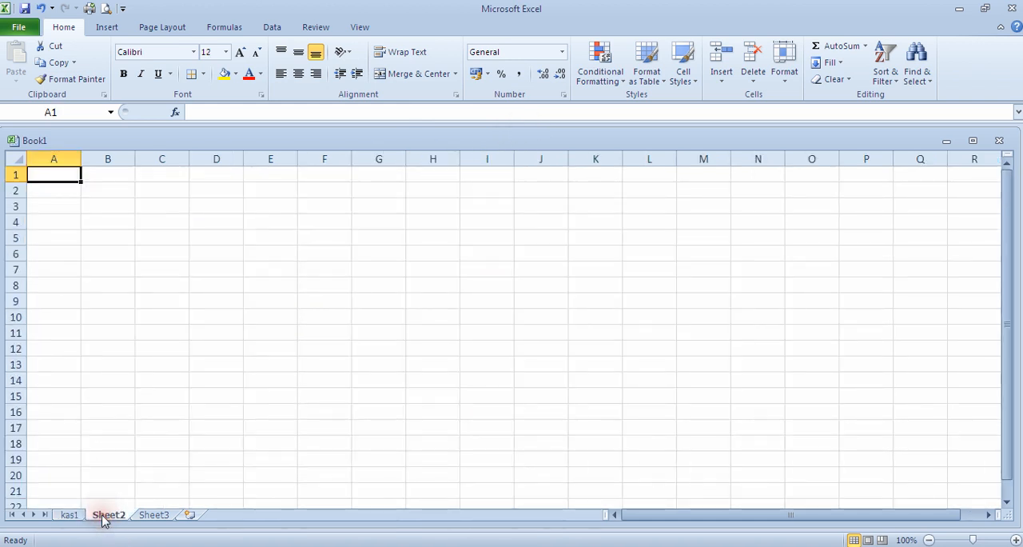
pyautogui.click(158, 515)
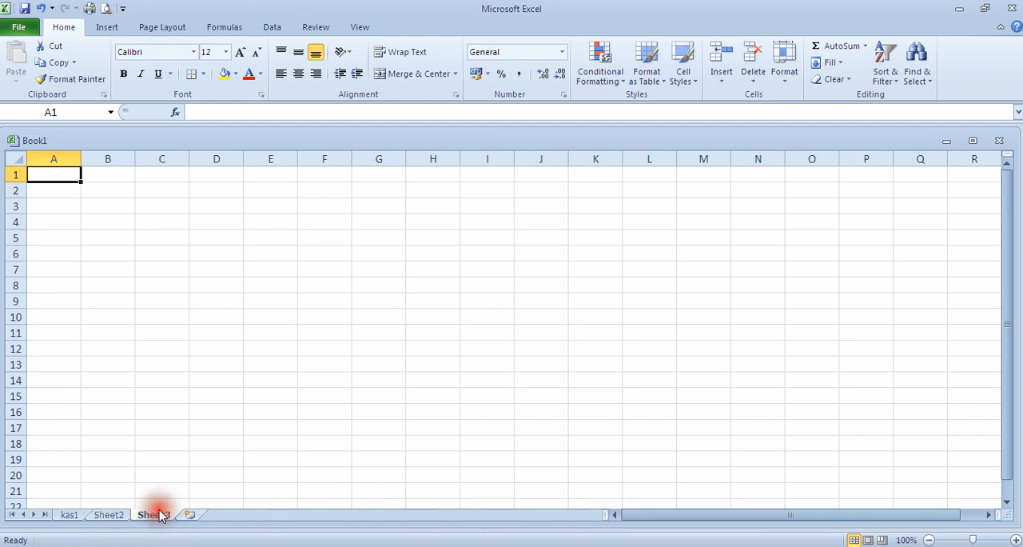
pyautogui.click(108, 515)
pyautogui.click(68, 515)
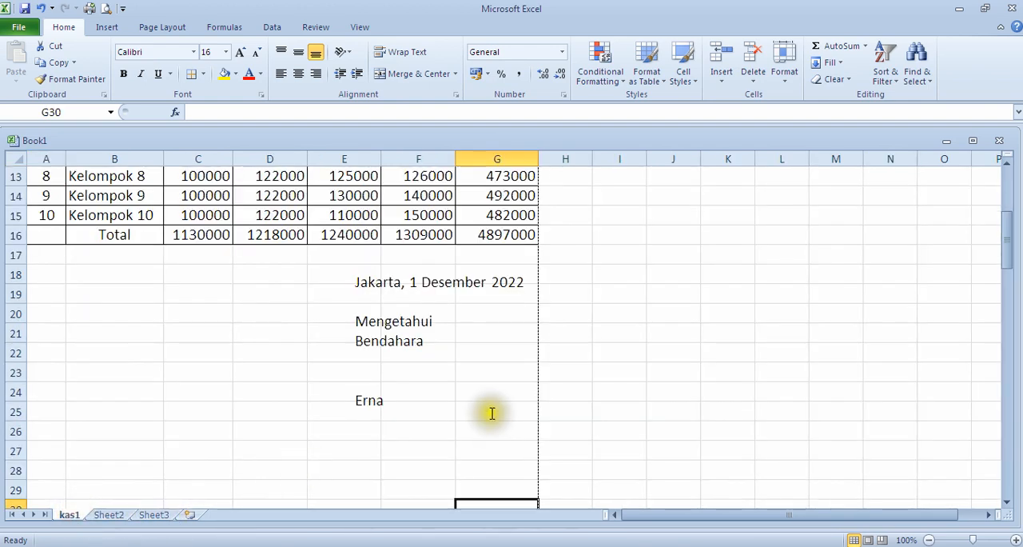
pyautogui.scroll(4, 393, 330)
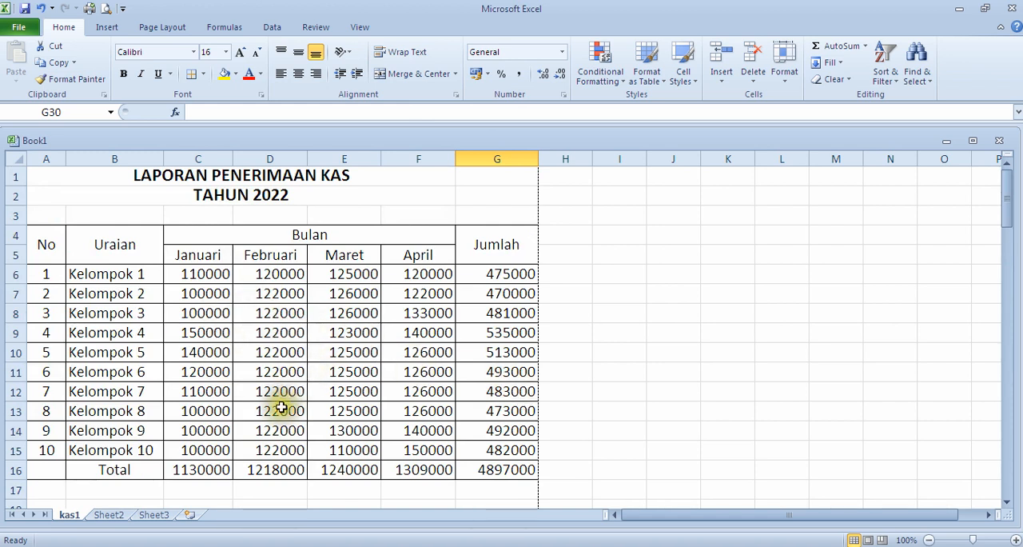
pyautogui.scroll(-4, 288, 400)
pyautogui.click(111, 514)
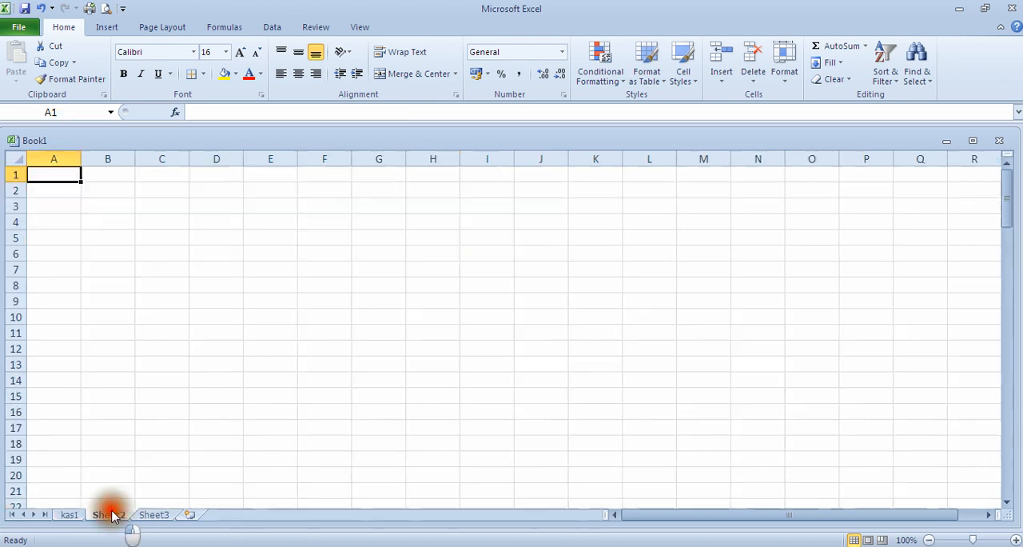
pyautogui.click(69, 515)
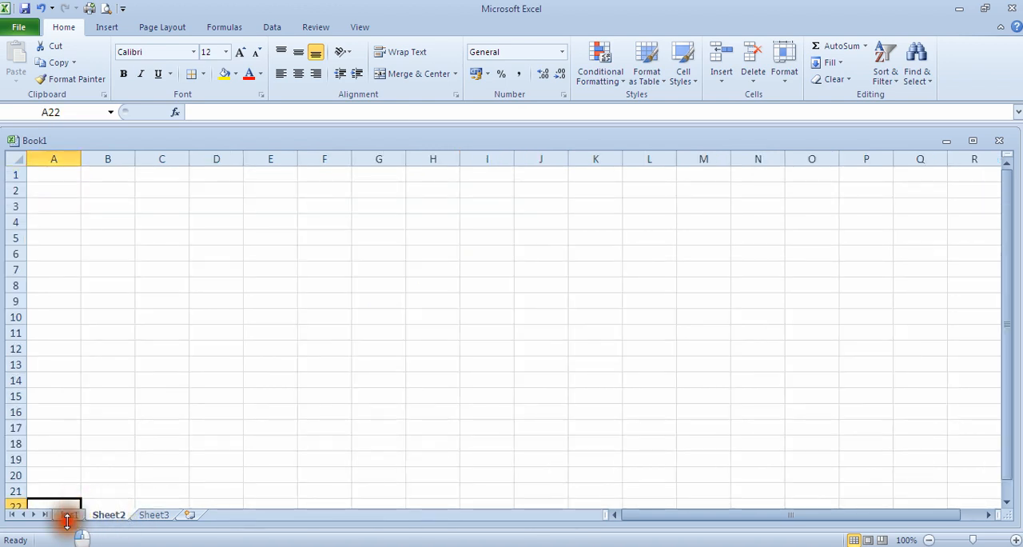
pyautogui.click(110, 515)
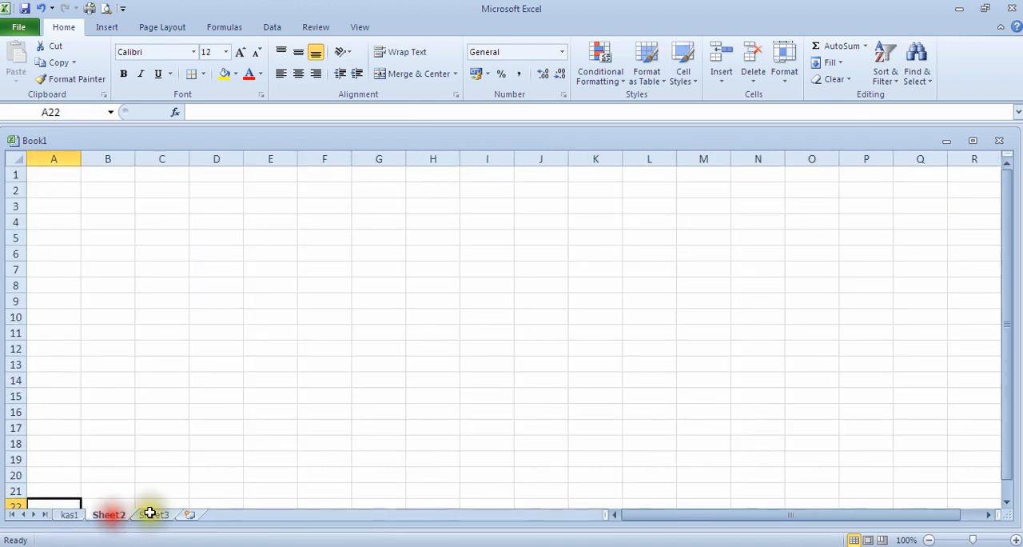
pyautogui.click(70, 515)
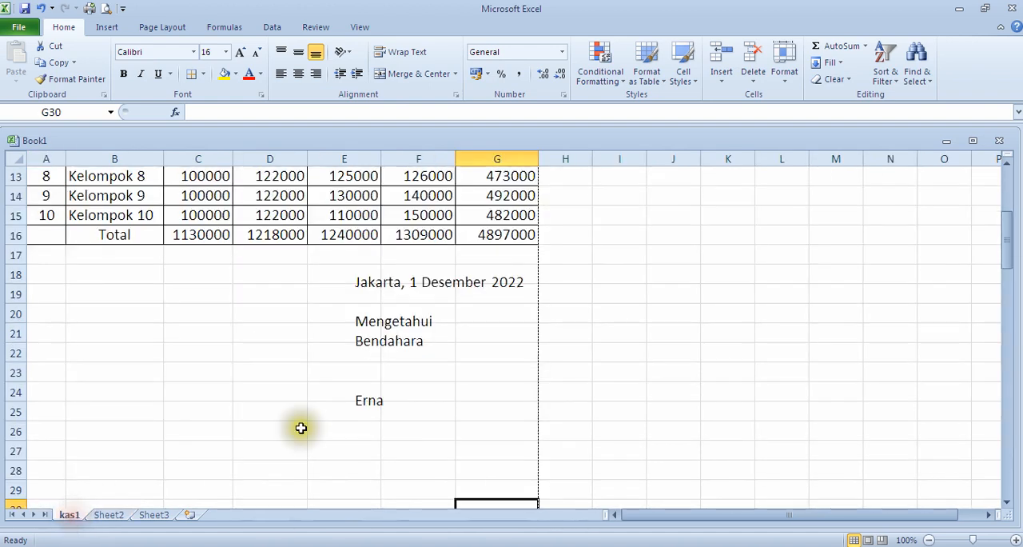
# Step: Examine the kas1 report from its title to the empty area below the page break under row 37
pyautogui.scroll(4, 381, 401)
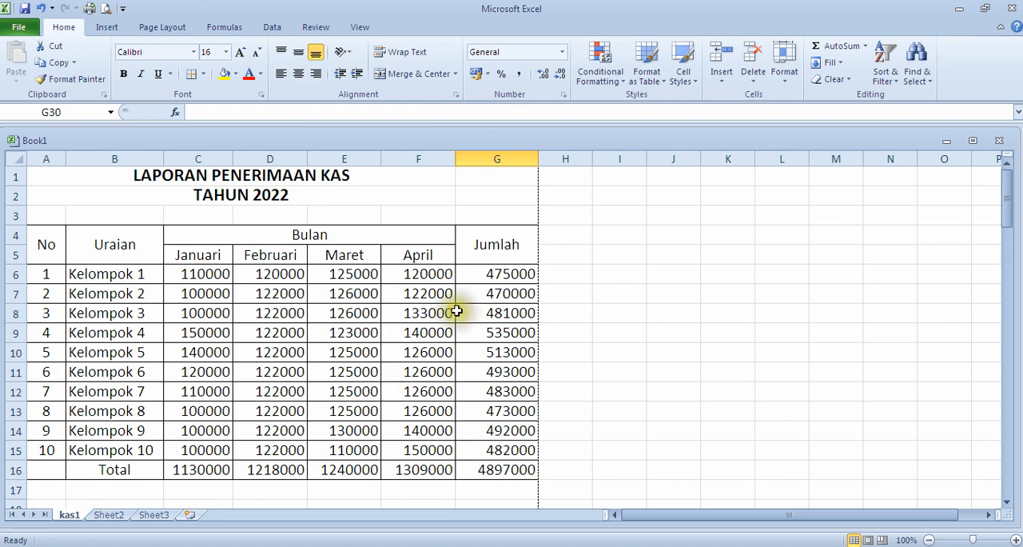
pyautogui.scroll(-4, 479, 346)
pyautogui.scroll(-4, 479, 346)
pyautogui.scroll(-3, 479, 344)
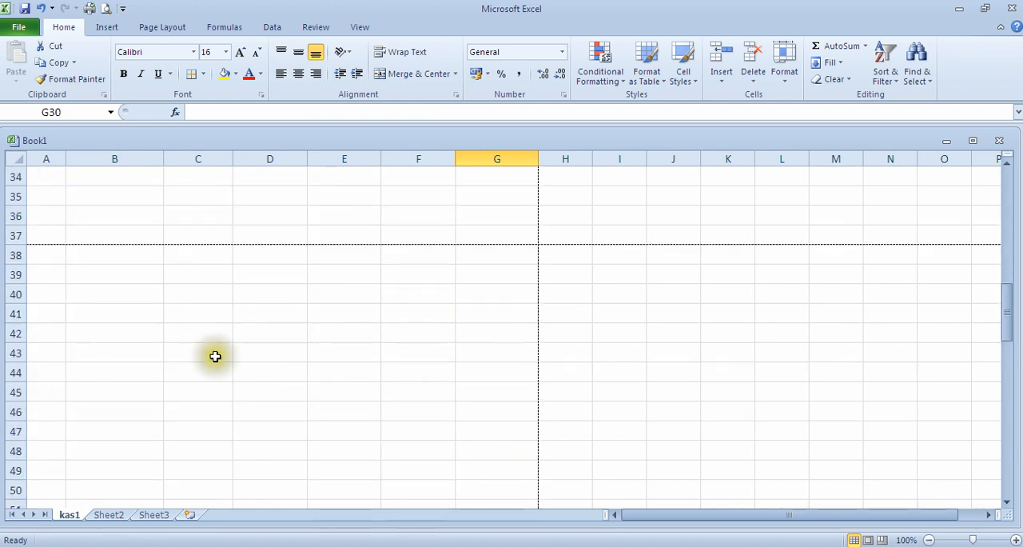
pyautogui.click(44, 292)
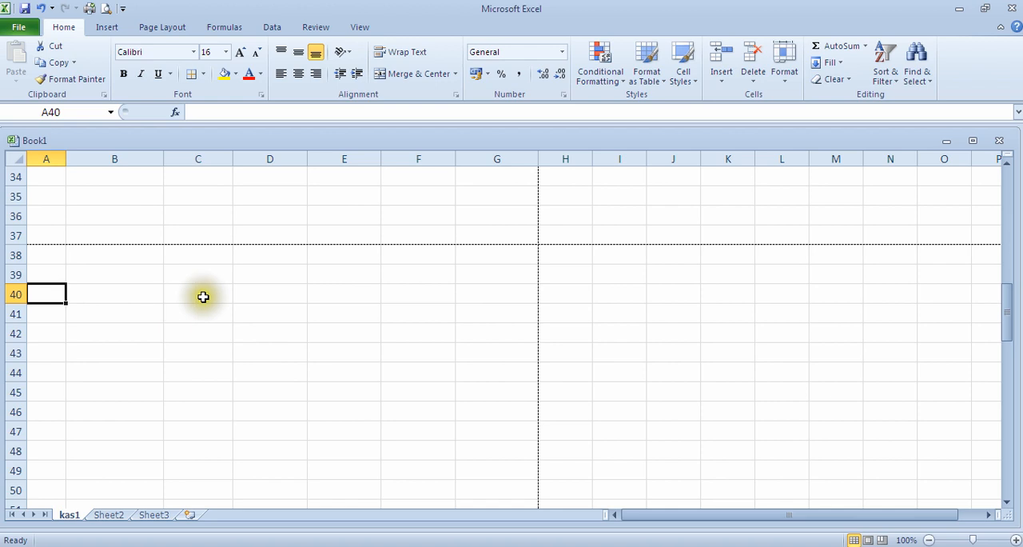
pyautogui.scroll(9, 480, 411)
pyautogui.scroll(-5, 183, 244)
pyautogui.scroll(1, 162, 315)
pyautogui.scroll(3, 75, 413)
pyautogui.scroll(-7, 153, 394)
pyautogui.scroll(-2, 154, 394)
pyautogui.click(63, 270)
pyautogui.click(158, 270)
pyautogui.scroll(8, 206, 307)
pyautogui.scroll(4, 207, 312)
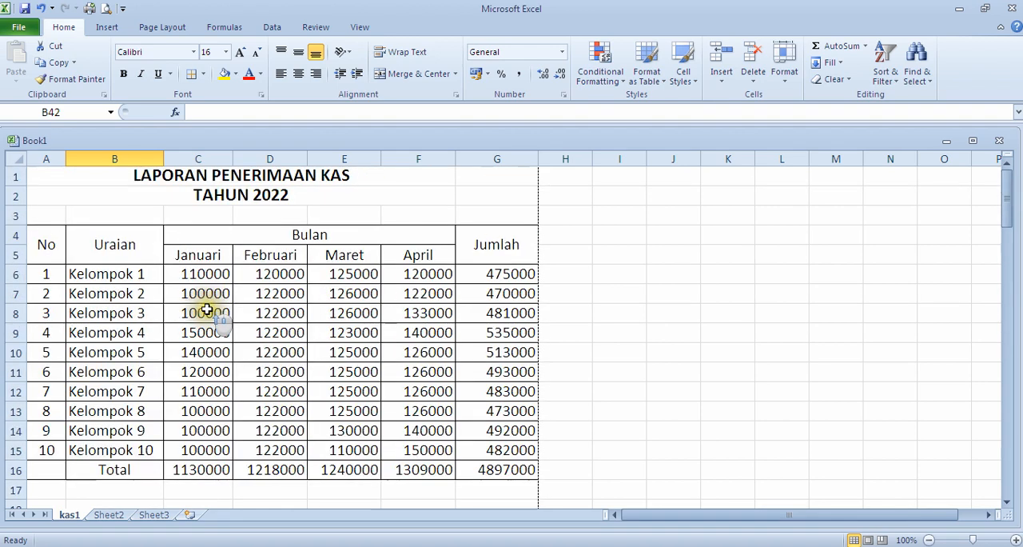
pyautogui.scroll(-7, 167, 319)
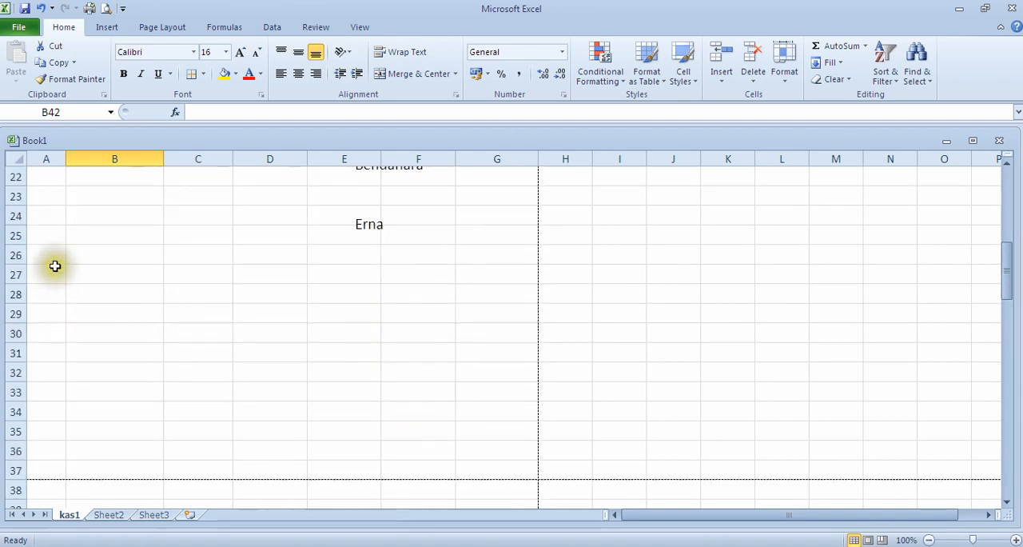
pyautogui.scroll(-5, 154, 331)
# Step: Widen column A from the area below the page break, check the effect on the report table, and restore the column's narrow width
pyautogui.click(43, 234)
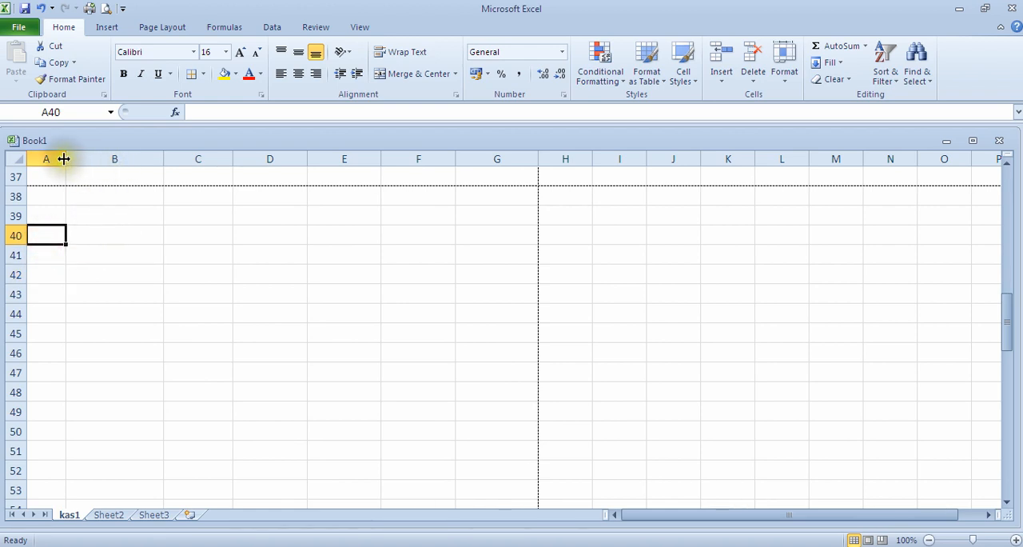
pyautogui.moveTo(65, 159); pyautogui.dragTo(136, 178)
pyautogui.scroll(12, 177, 256)
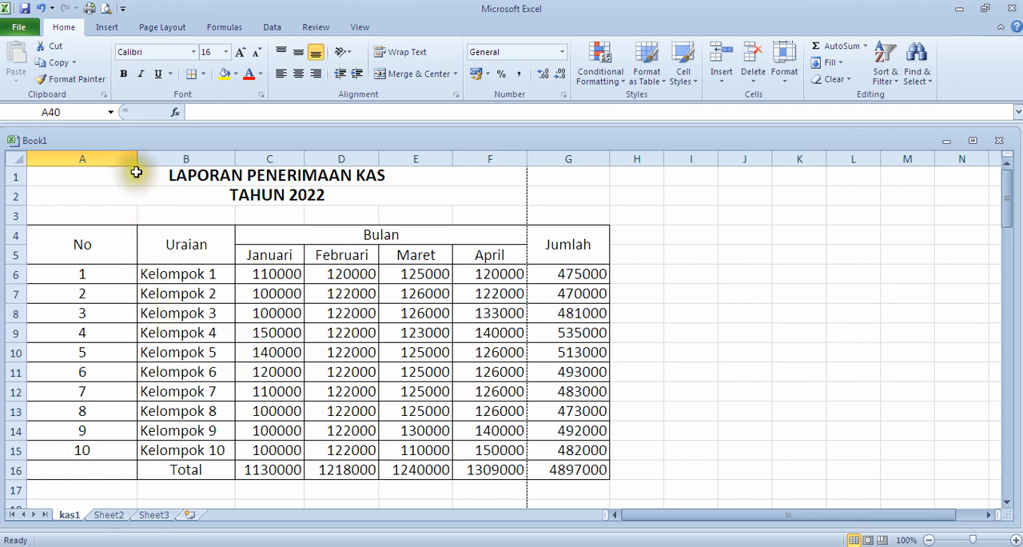
pyautogui.moveTo(137, 162)
pyautogui.mouseDown()
pyautogui.moveTo(57, 159)
pyautogui.moveTo(66, 168)
pyautogui.mouseUp()
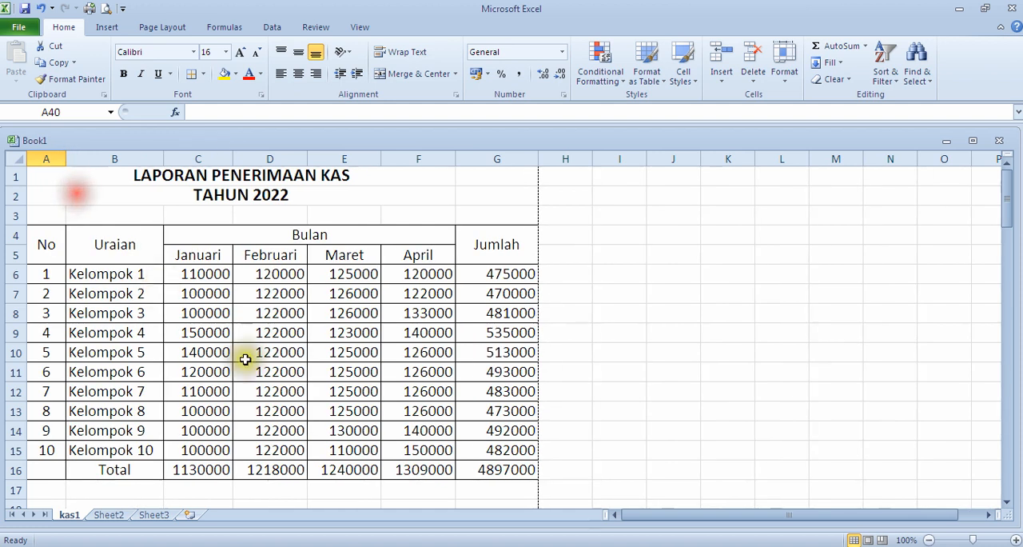
# Step: Check the blank Sheet2 as a separate worksheet and return to the start of the kas1 report
pyautogui.scroll(-5, 284, 410)
pyautogui.scroll(-4, 283, 410)
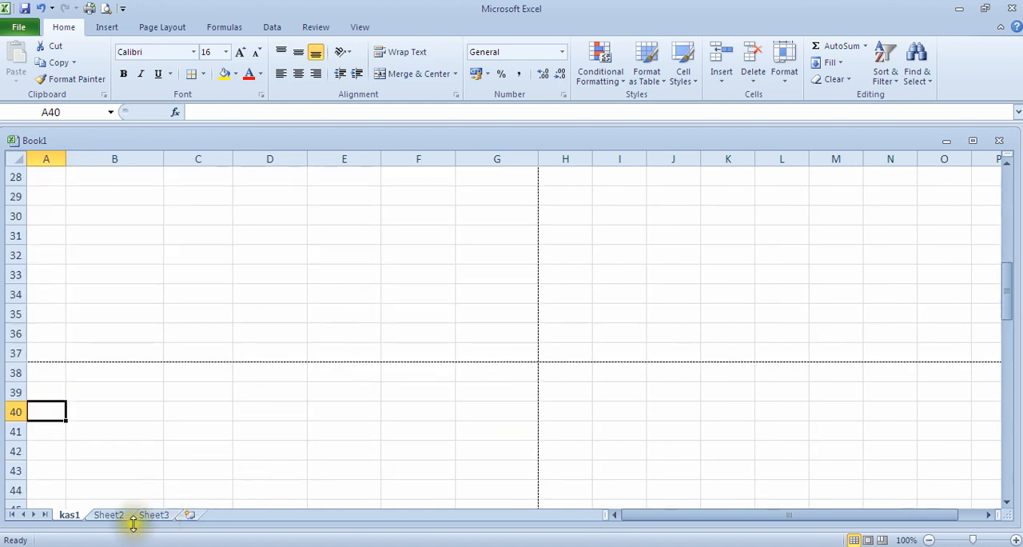
pyautogui.click(110, 515)
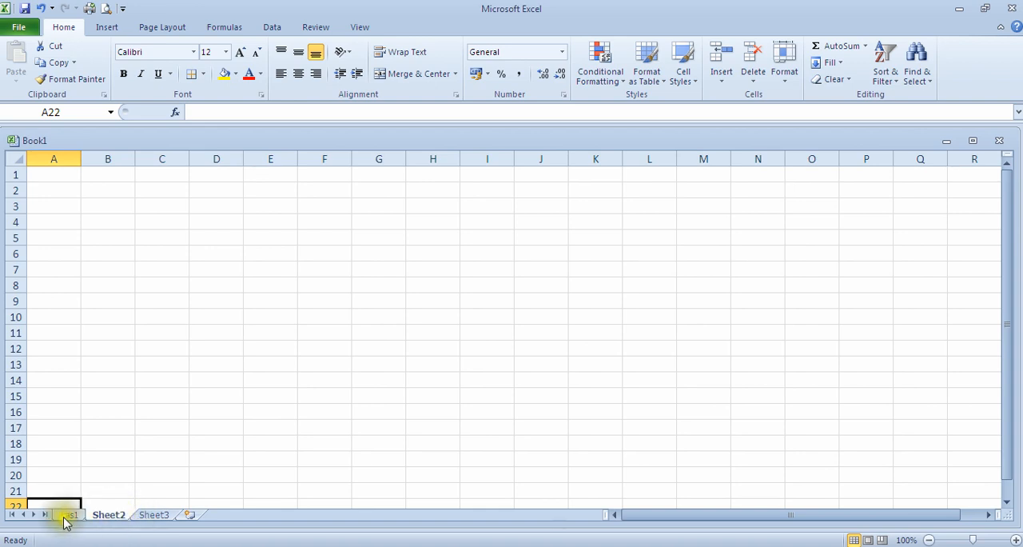
pyautogui.click(285, 330)
pyautogui.scroll(-5, 103, 359)
pyautogui.scroll(5, 107, 359)
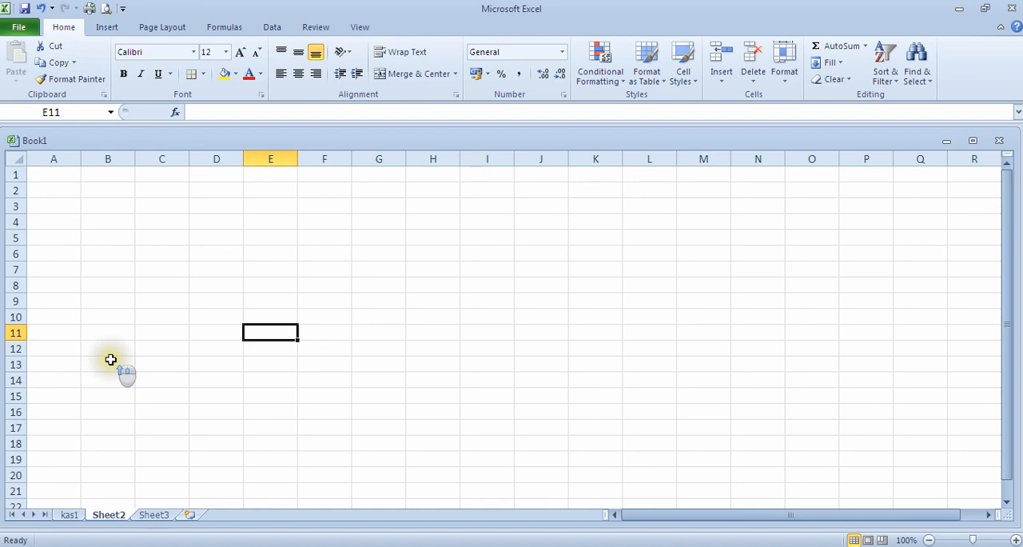
pyautogui.click(69, 515)
pyautogui.scroll(10, 255, 360)
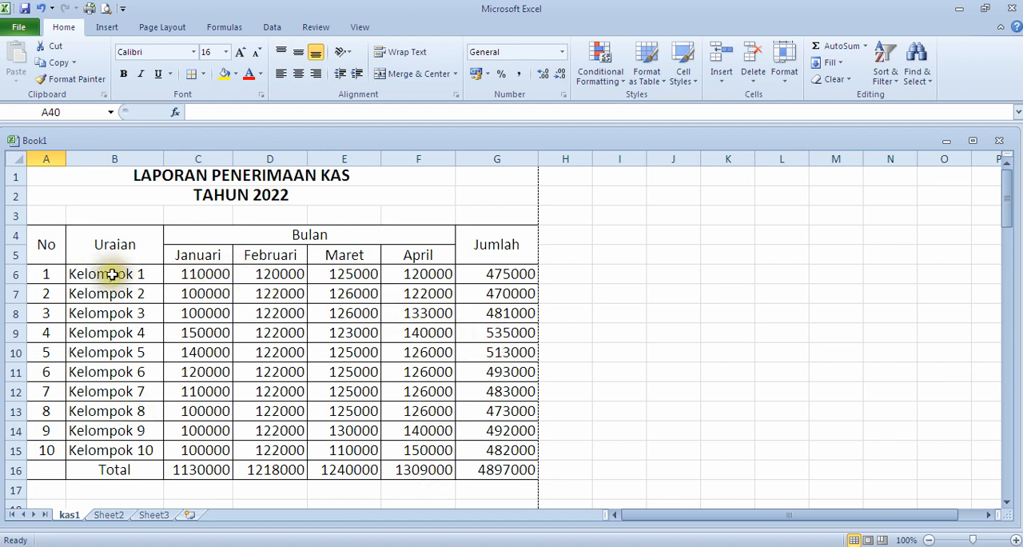
# Step: Review the empty cells around row 40 of kas1 in relation to the report table above the page break
pyautogui.scroll(-12, 434, 340)
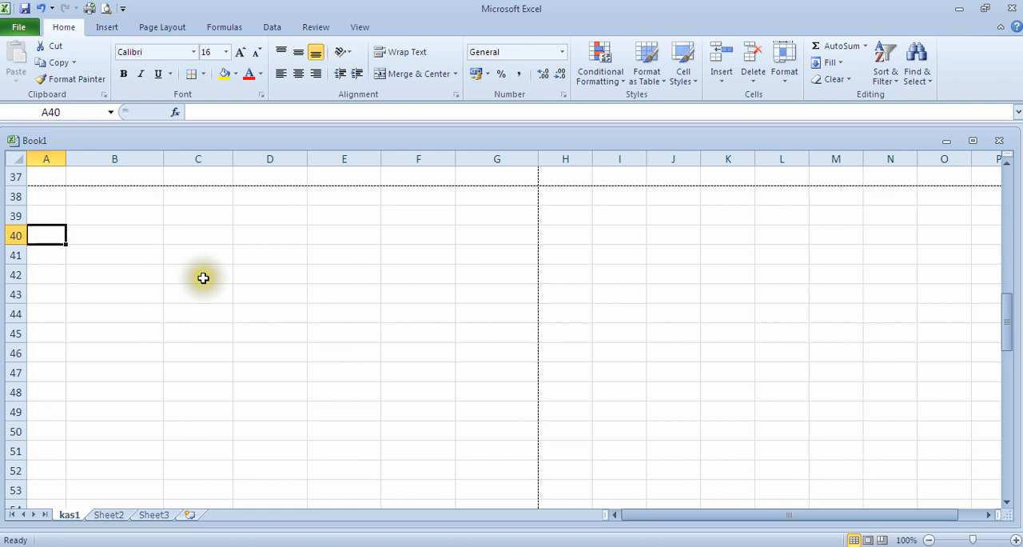
pyautogui.click(37, 216)
pyautogui.moveTo(160, 235); pyautogui.dragTo(219, 240)
pyautogui.scroll(12, 458, 313)
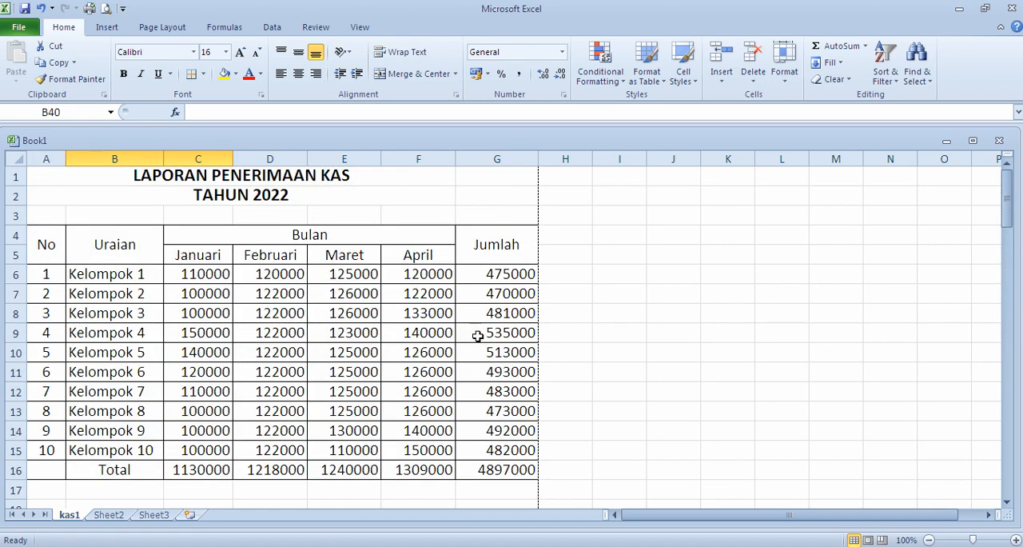
pyautogui.scroll(-9, 477, 337)
pyautogui.scroll(2, 385, 474)
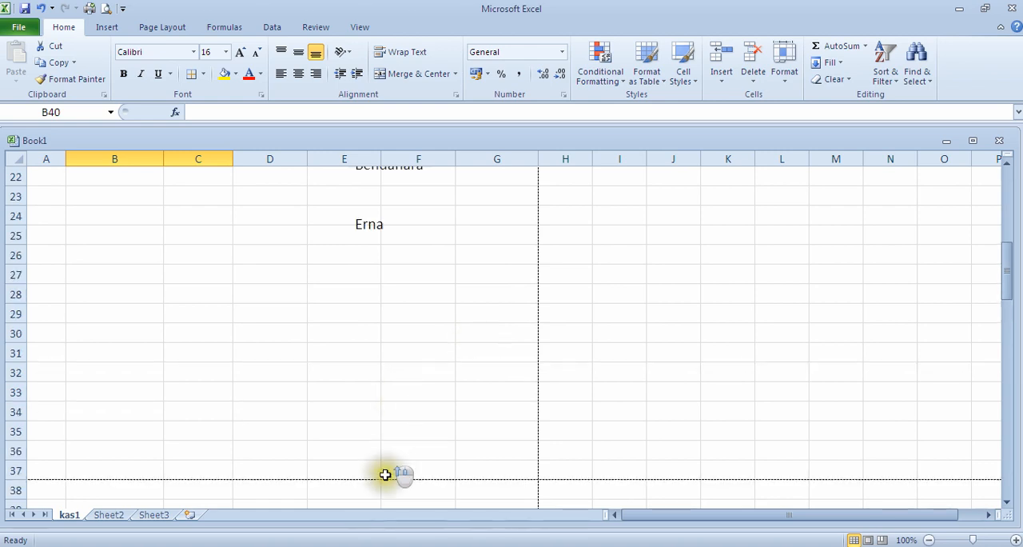
pyautogui.scroll(-4, 385, 475)
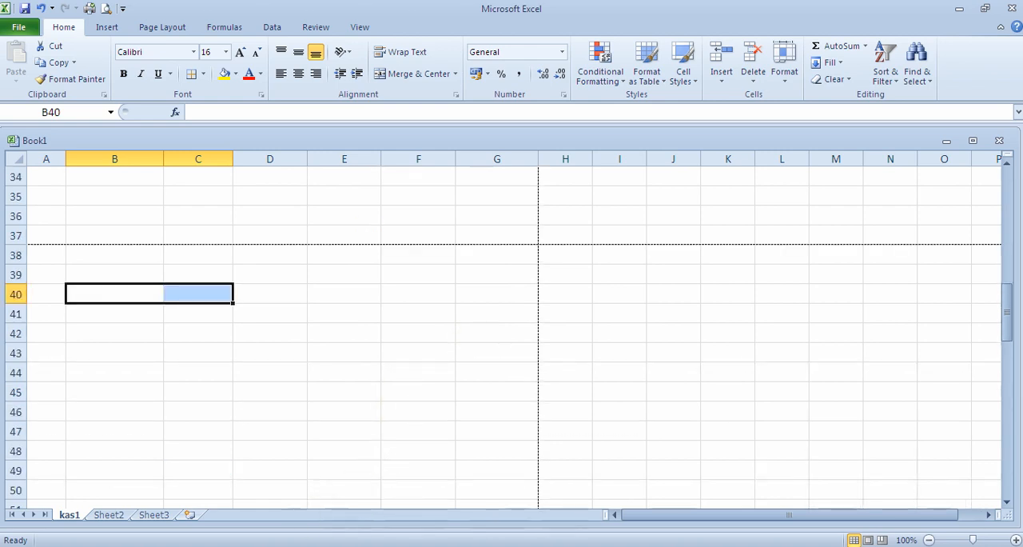
pyautogui.scroll(11, 40, 504)
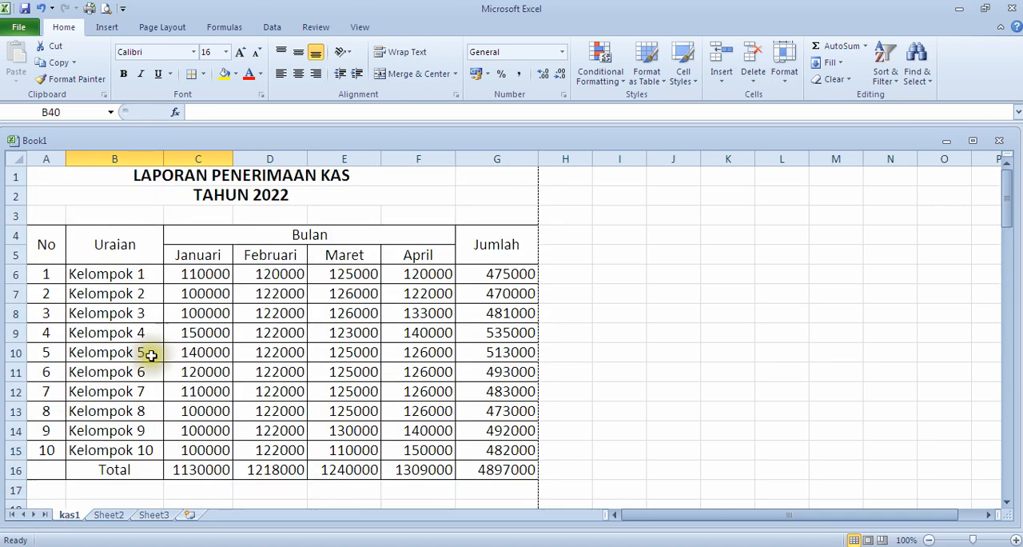
# Step: Format the report amounts in C6:G16, including totals, as Accounting with the Rp symbol and 2 decimal places
pyautogui.click(267, 326)
pyautogui.click(219, 277)
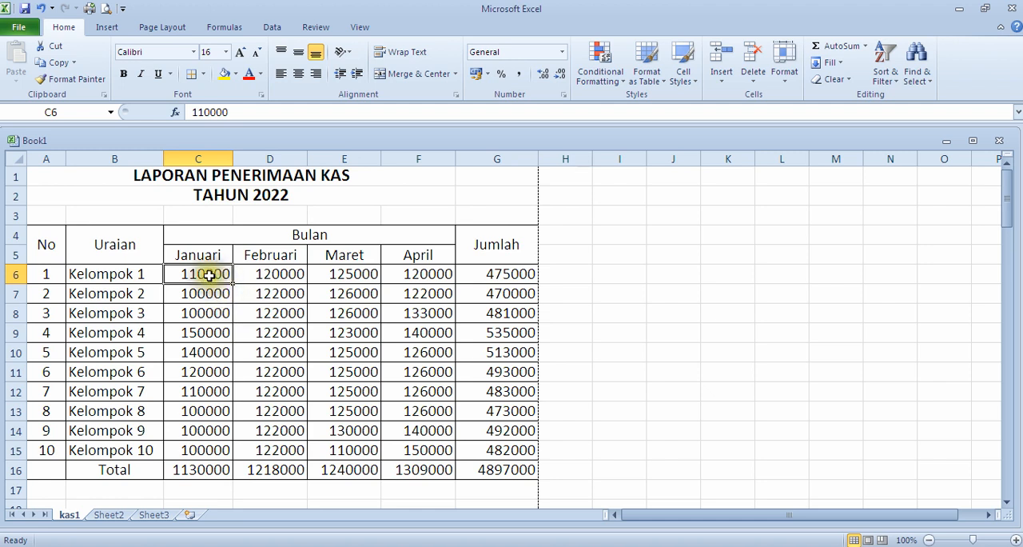
pyautogui.click(210, 274)
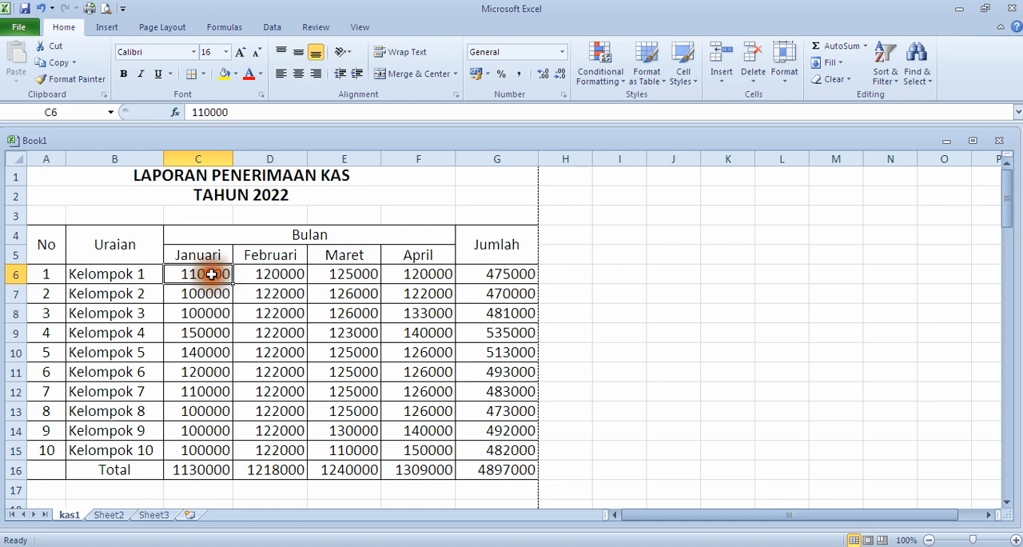
pyautogui.moveTo(210, 274); pyautogui.dragTo(505, 468)
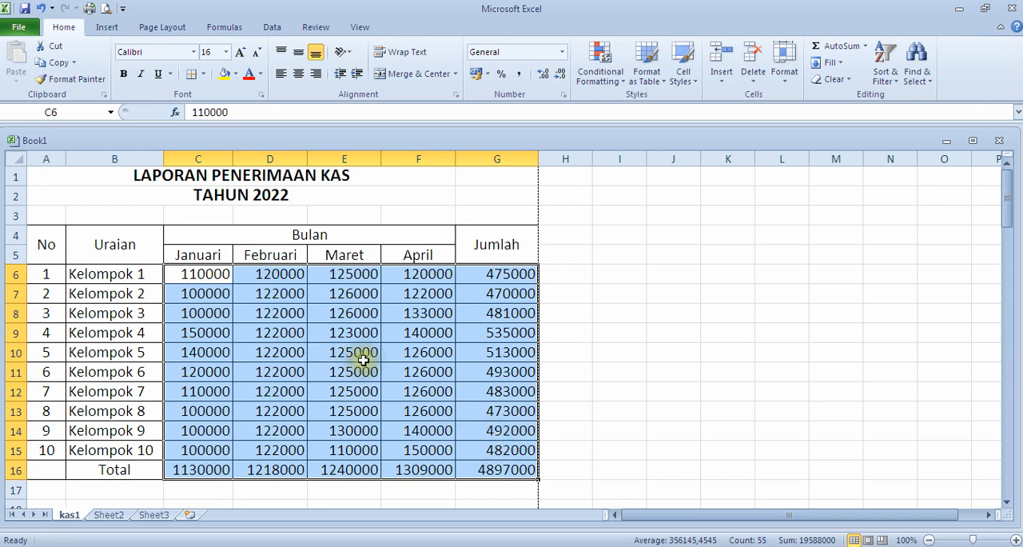
pyautogui.rightClick(244, 318)
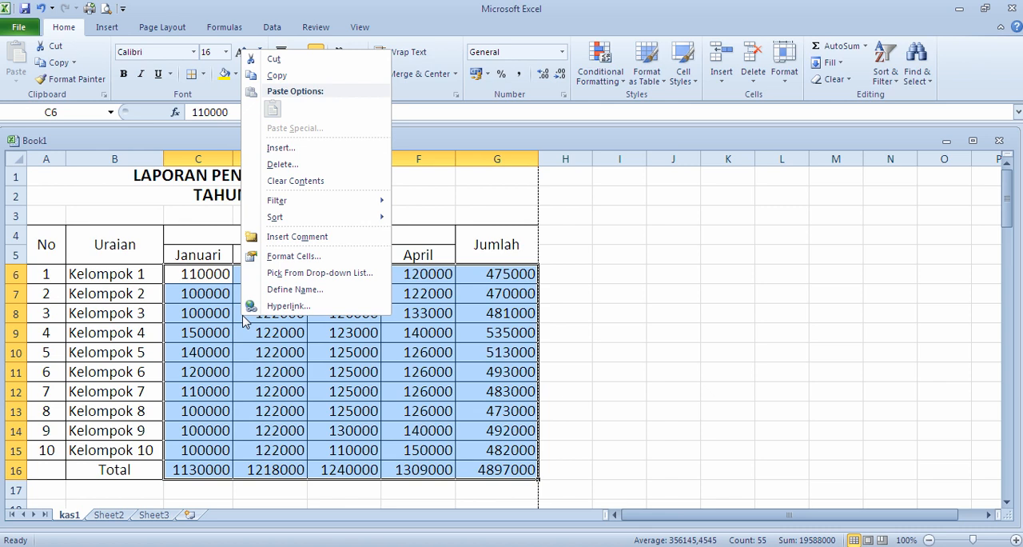
pyautogui.click(294, 256)
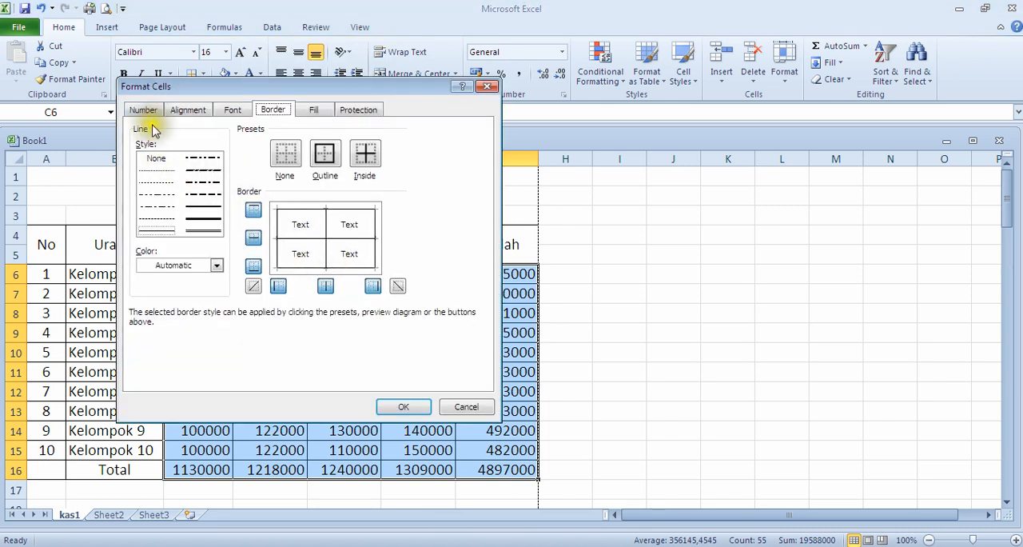
pyautogui.click(144, 111)
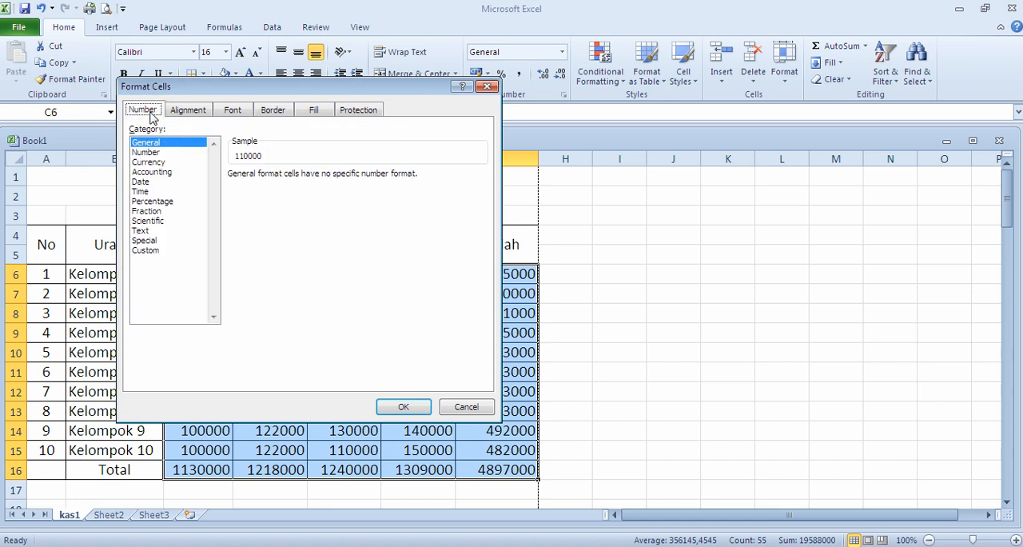
pyautogui.click(151, 175)
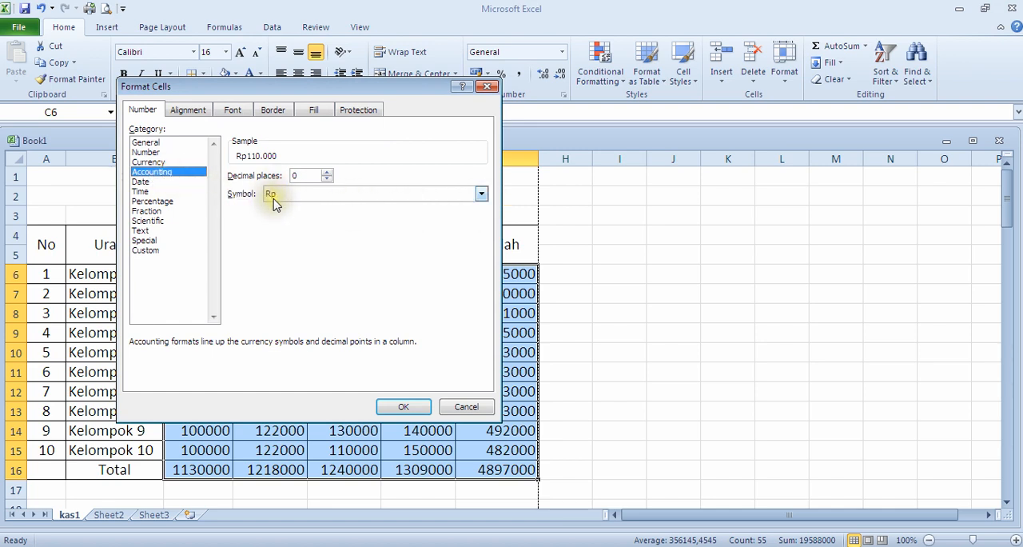
pyautogui.click(481, 195)
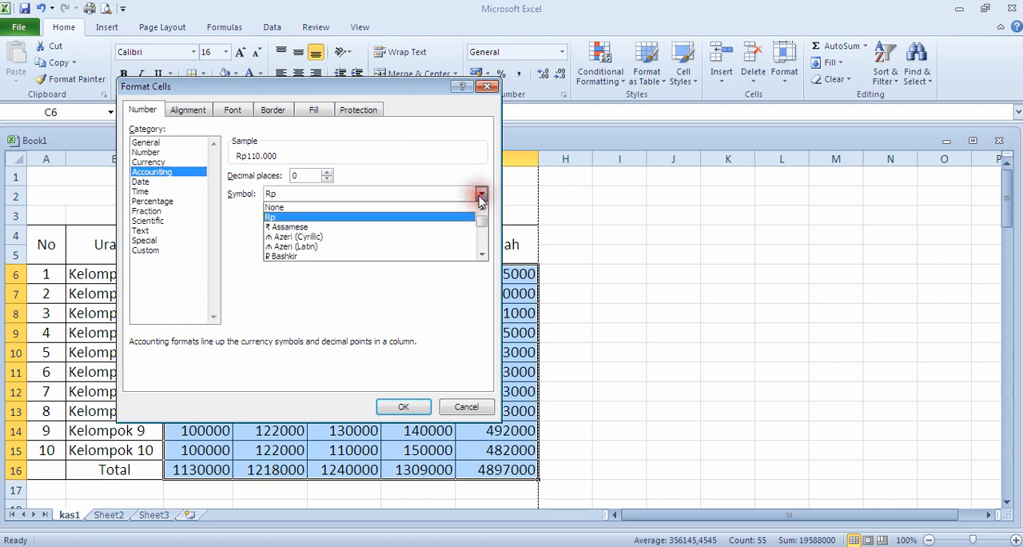
pyautogui.click(274, 218)
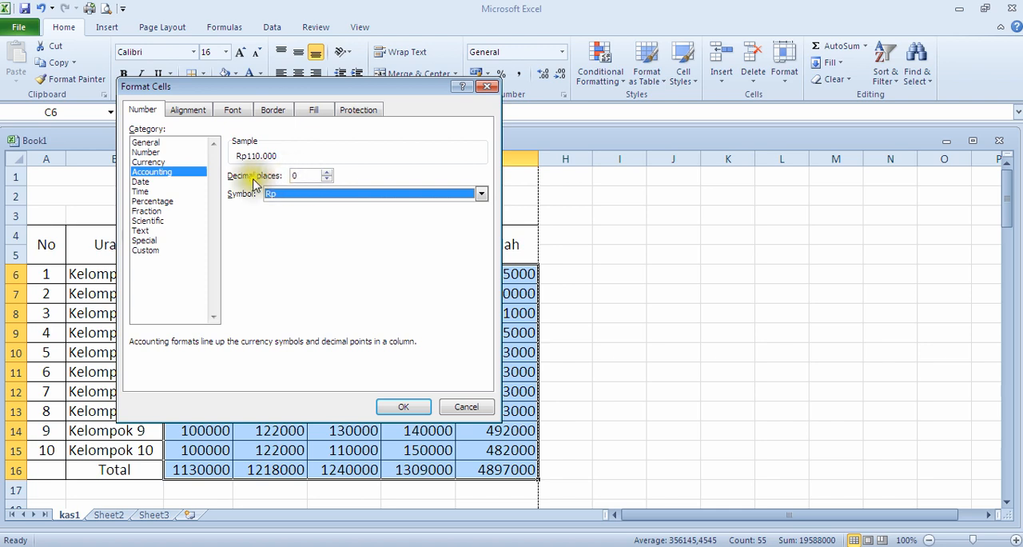
pyautogui.click(326, 173)
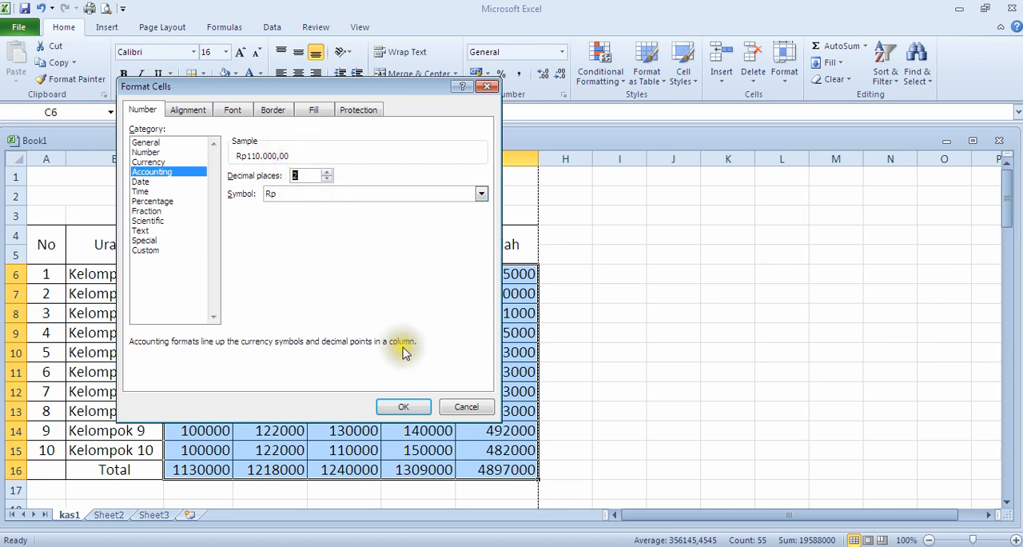
pyautogui.click(404, 405)
pyautogui.click(679, 356)
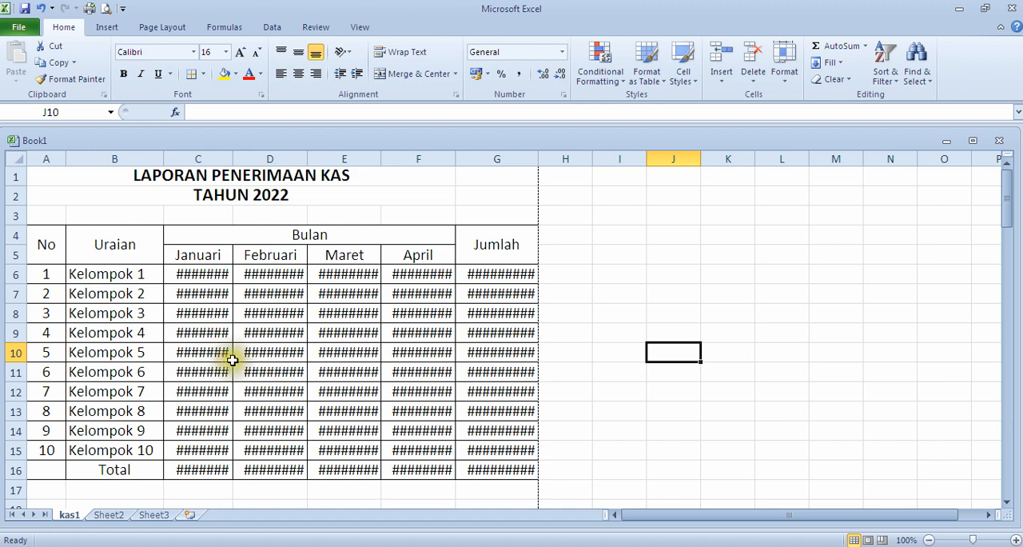
# Step: Widen columns C through G so the Rp amounts and totals for each month and Jumlah fit in full
pyautogui.moveTo(234, 159); pyautogui.dragTo(269, 167)
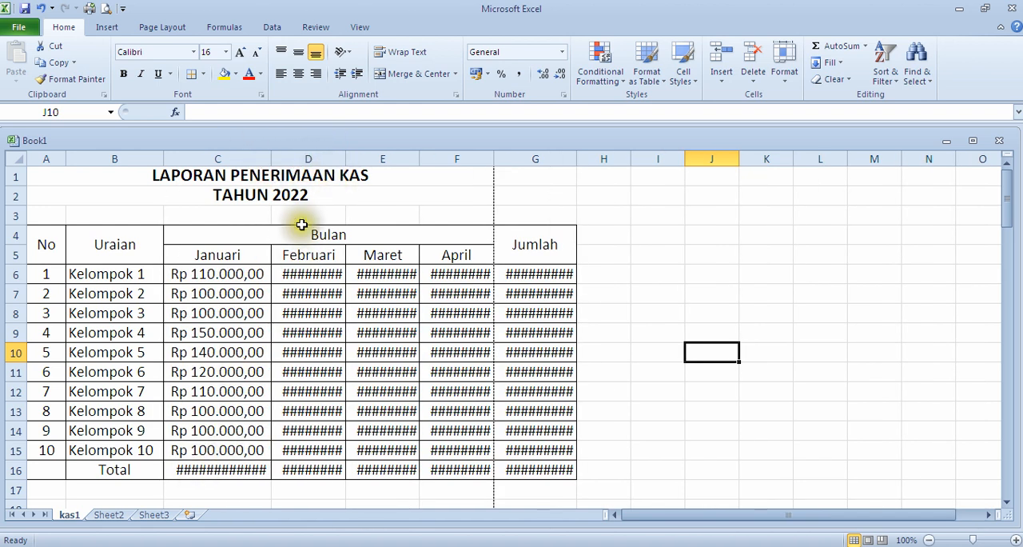
pyautogui.moveTo(273, 156); pyautogui.dragTo(284, 162)
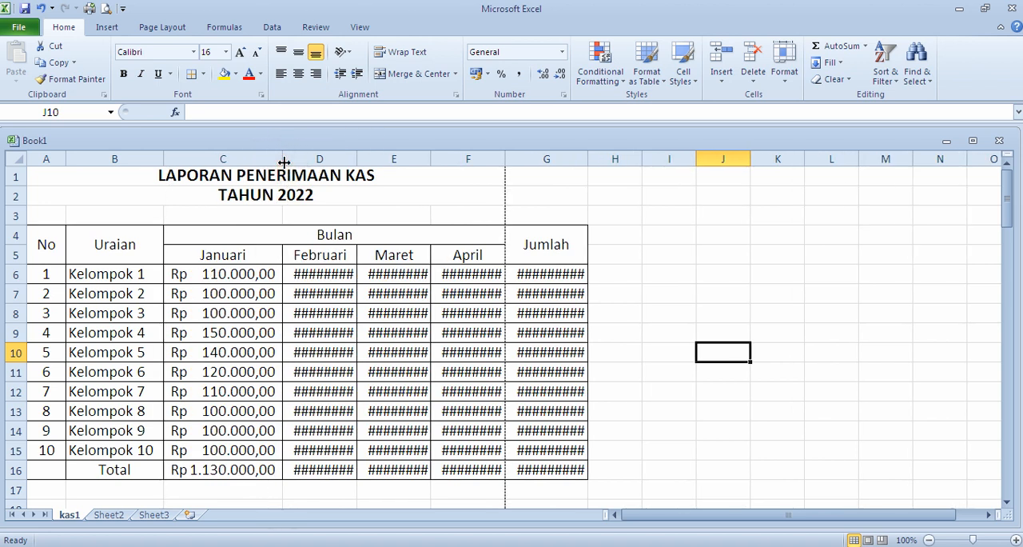
pyautogui.moveTo(356, 160); pyautogui.dragTo(402, 175)
pyautogui.moveTo(478, 157); pyautogui.dragTo(524, 174)
pyautogui.moveTo(598, 162); pyautogui.dragTo(635, 168)
pyautogui.moveTo(716, 161); pyautogui.dragTo(756, 171)
pyautogui.moveTo(635, 159); pyautogui.dragTo(651, 166)
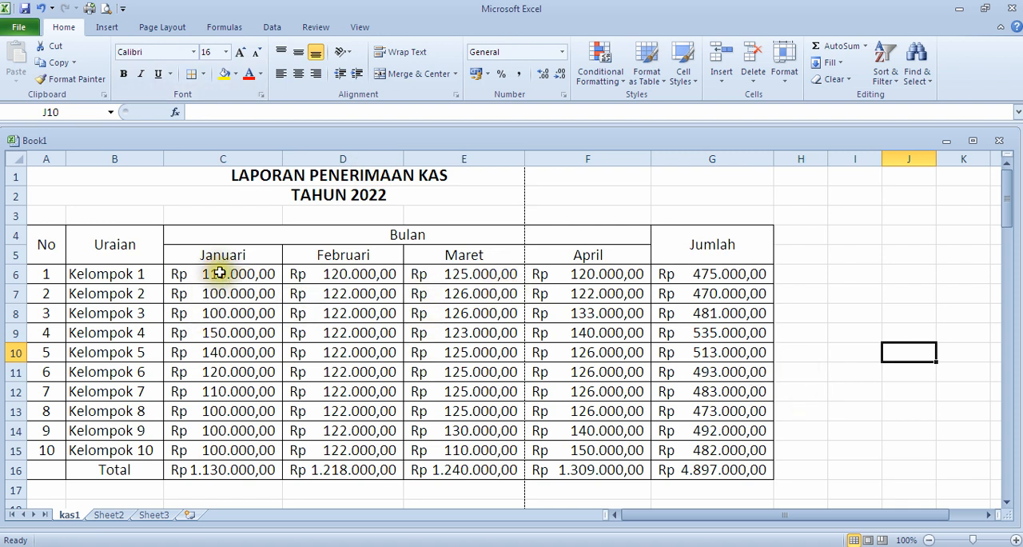
# Step: Set the kas1 page orientation to Landscape and check the report in the print preview
pyautogui.click(152, 32)
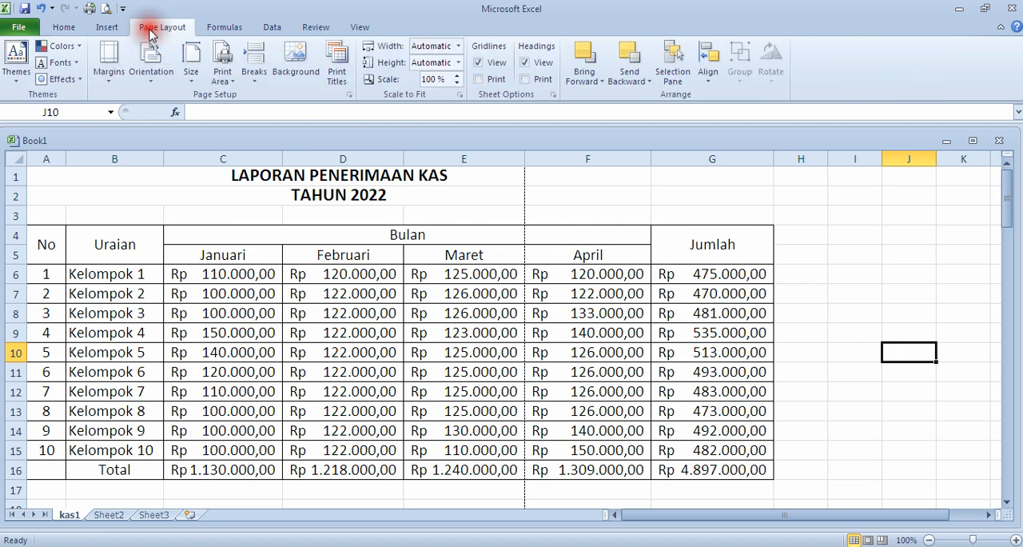
pyautogui.click(151, 80)
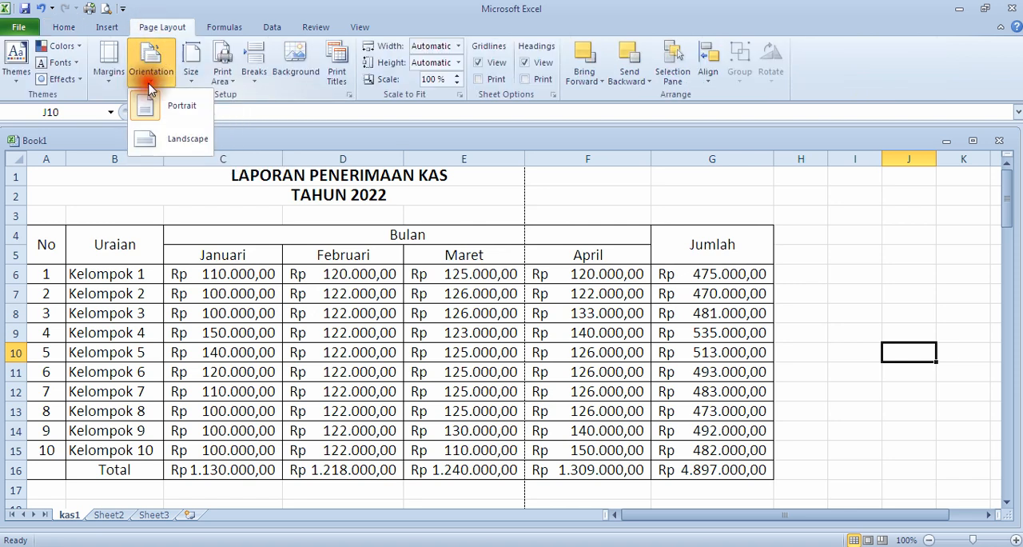
pyautogui.click(152, 140)
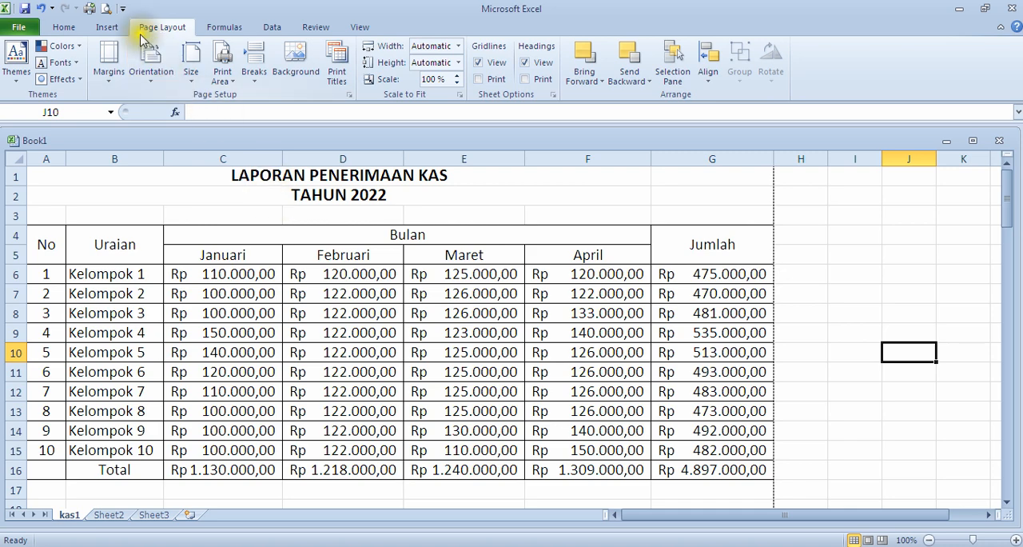
pyautogui.click(107, 9)
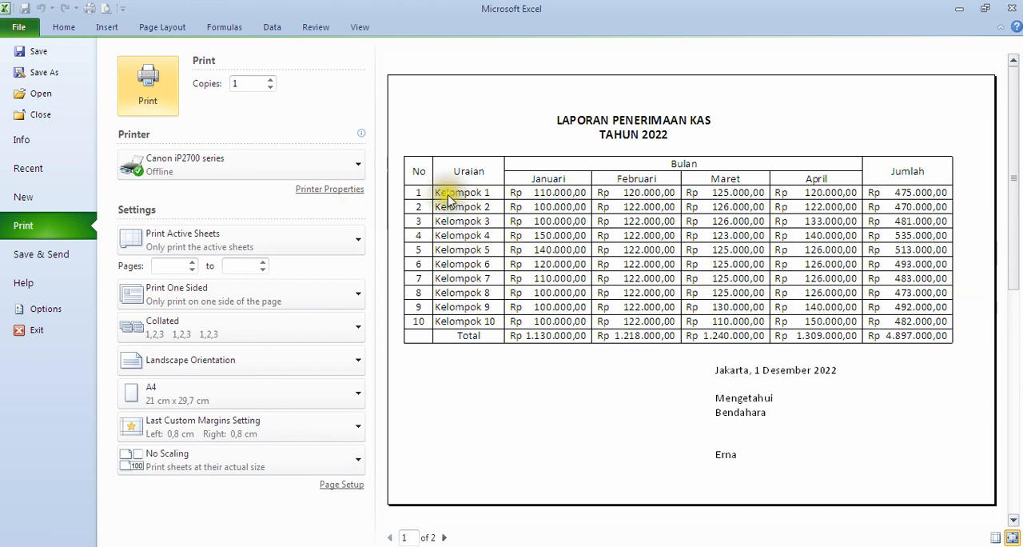
pyautogui.click(19, 27)
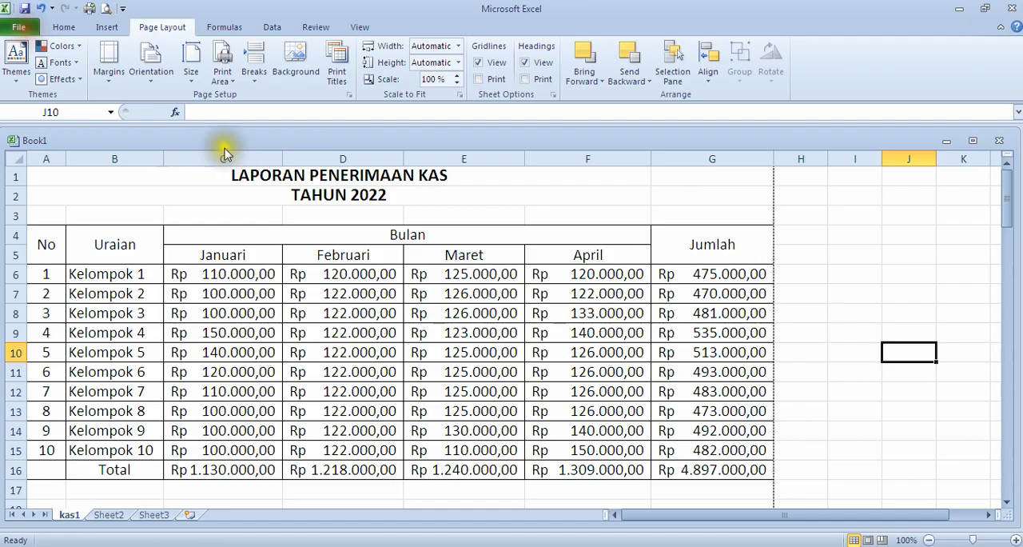
# Step: Set the left page margin to 1,8 cm and check the report's position in the print preview
pyautogui.click(112, 76)
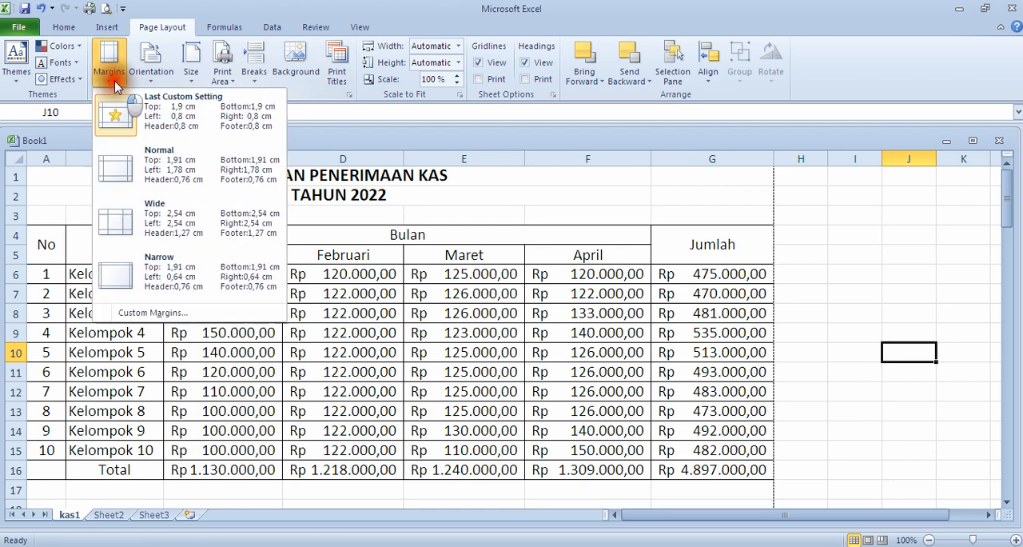
pyautogui.click(139, 319)
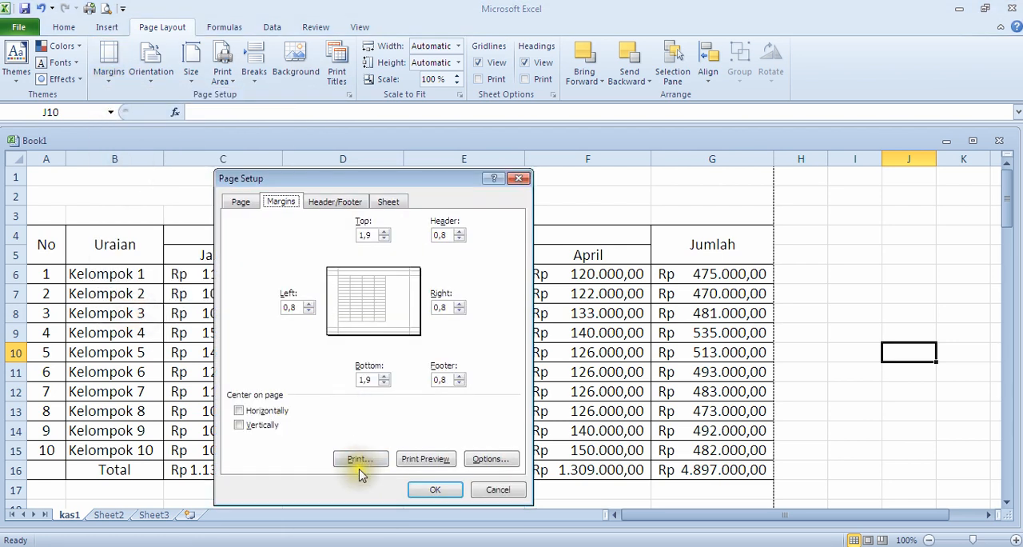
pyautogui.click(309, 305)
pyautogui.click(434, 488)
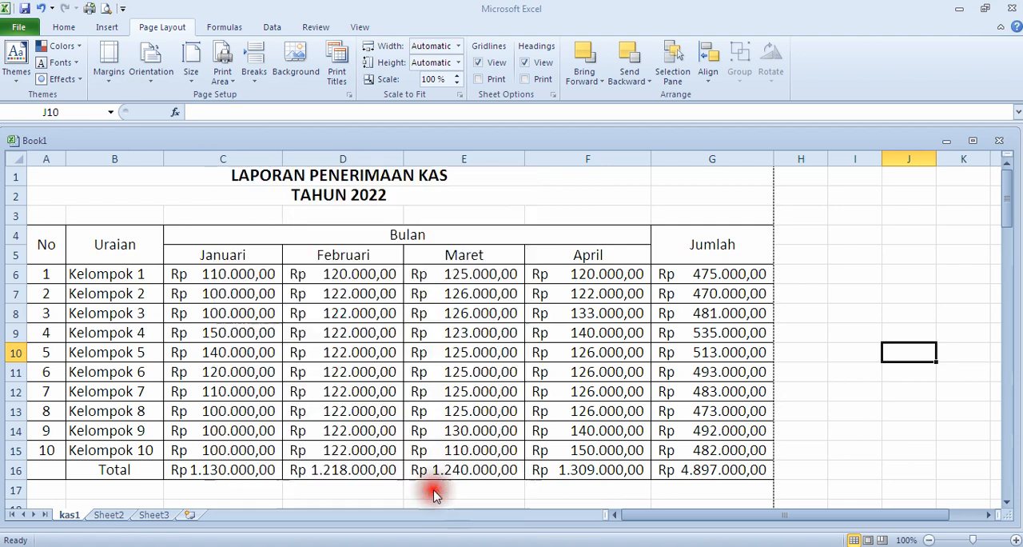
pyautogui.click(107, 10)
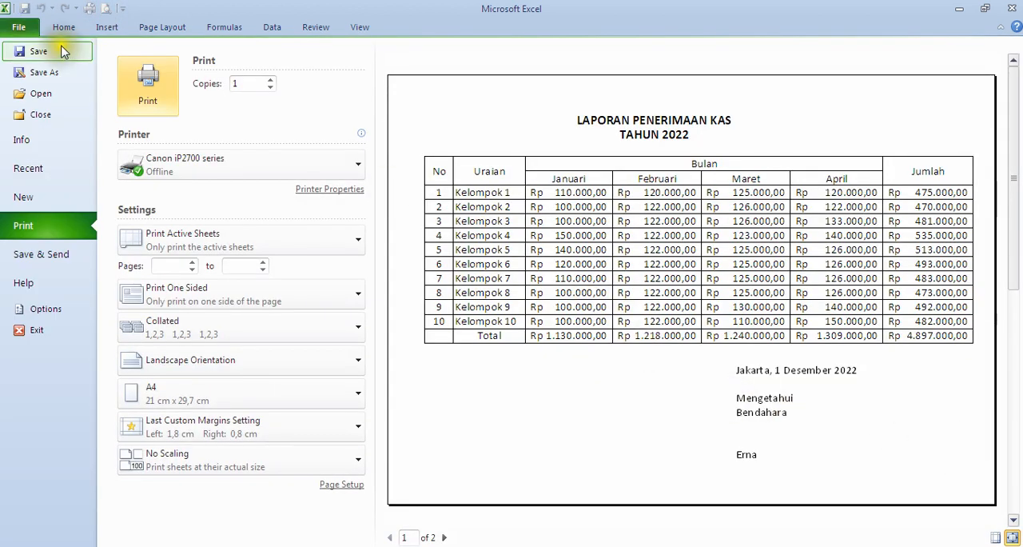
pyautogui.click(19, 27)
# Step: Examine where the sign-off text box below the table sits relative to the horizontal page break
pyautogui.scroll(-5, 495, 361)
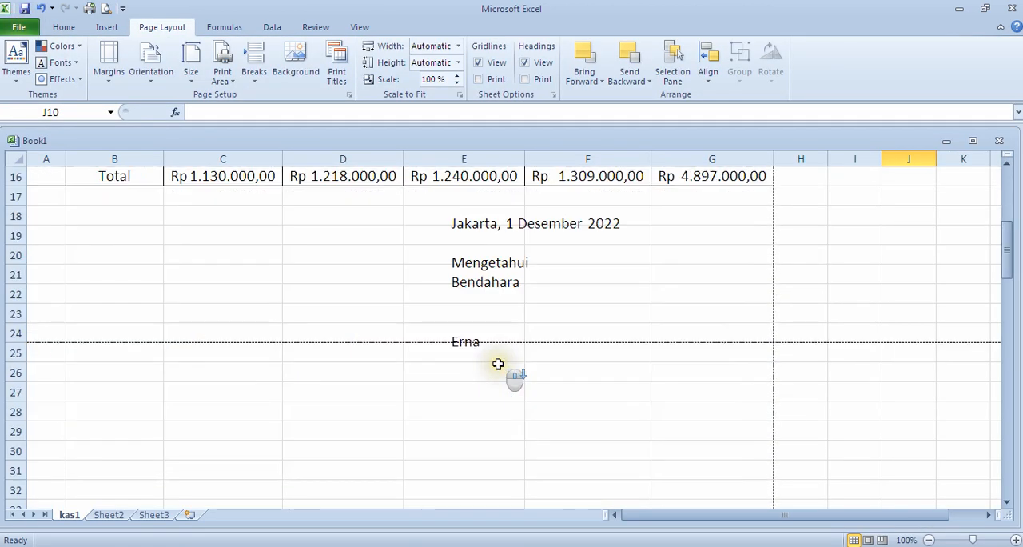
pyautogui.scroll(1, 506, 364)
pyautogui.click(500, 345)
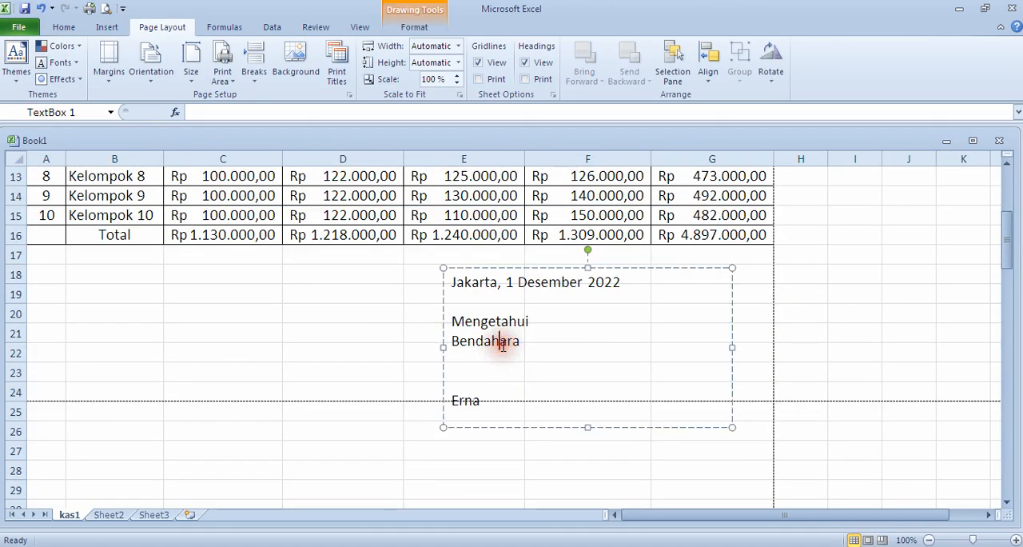
pyautogui.scroll(3, 559, 410)
pyautogui.scroll(-2, 559, 409)
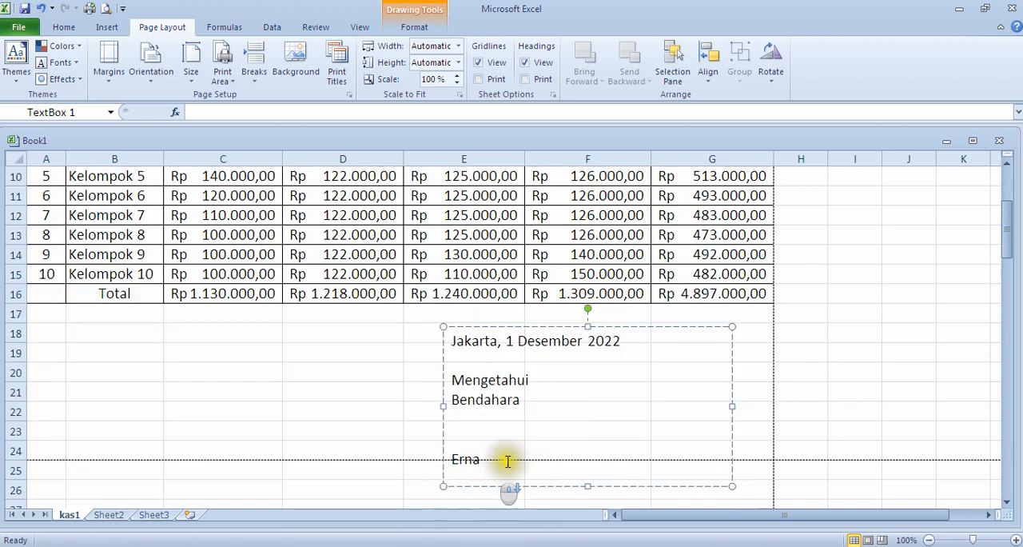
pyautogui.scroll(-2, 512, 471)
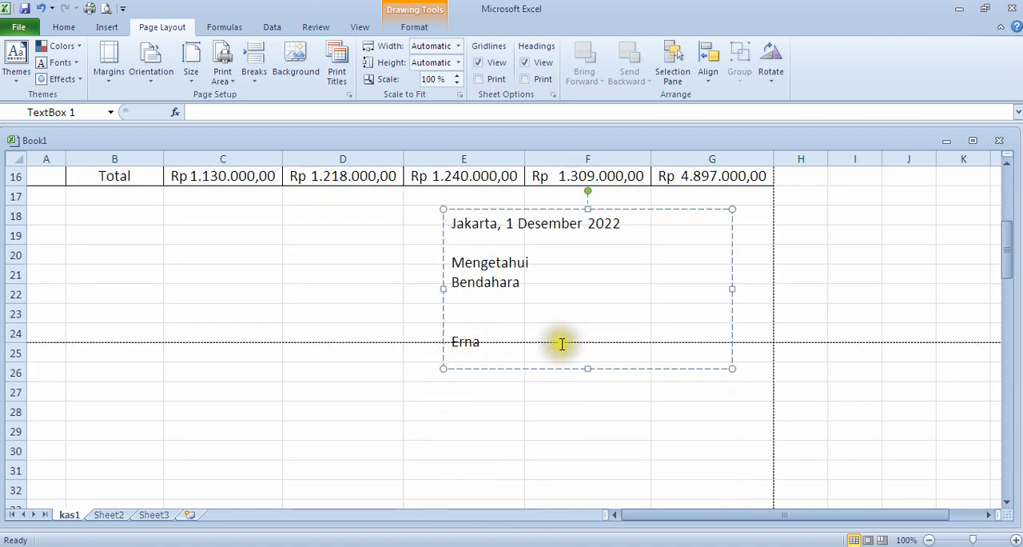
pyautogui.click(575, 320)
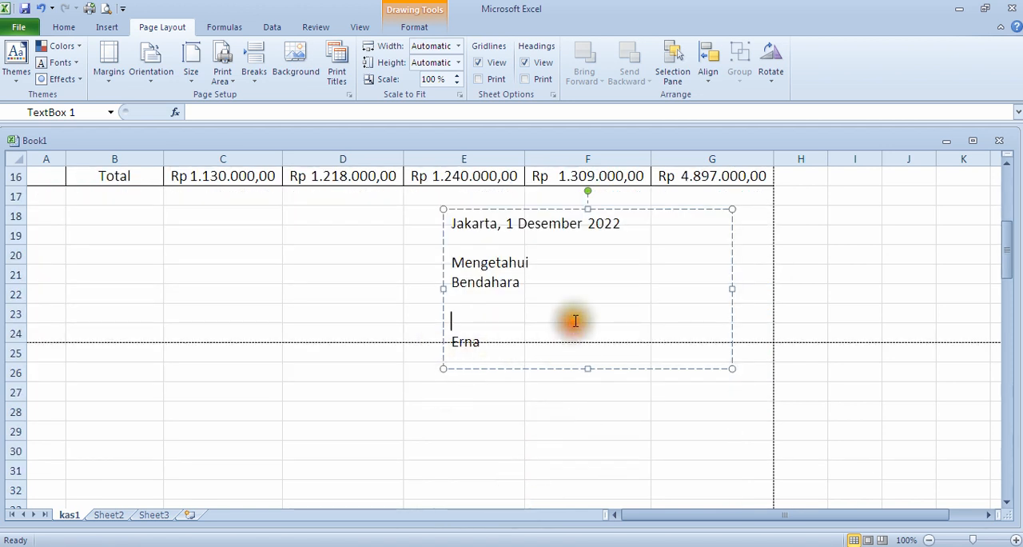
pyautogui.scroll(2, 580, 327)
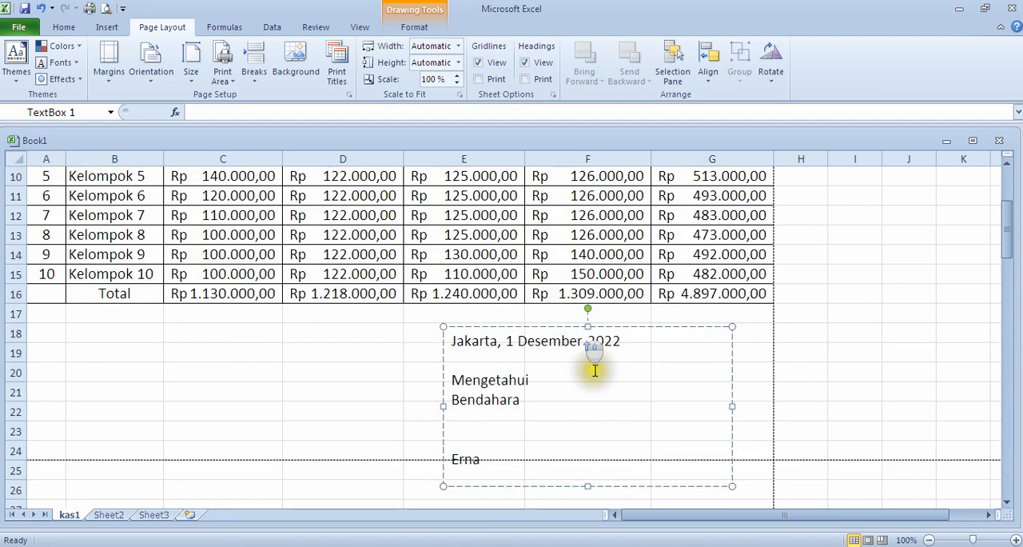
pyautogui.scroll(3, 335, 313)
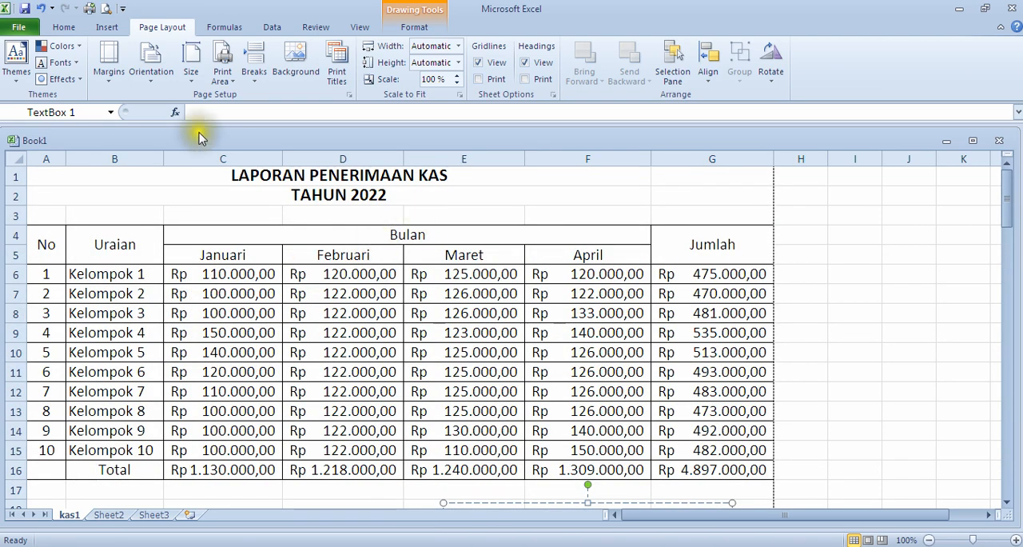
# Step: Set the top page margin to 1,4 cm and the bottom to 0,4 cm, and check the sign-off text box against the page break
pyautogui.click(166, 27)
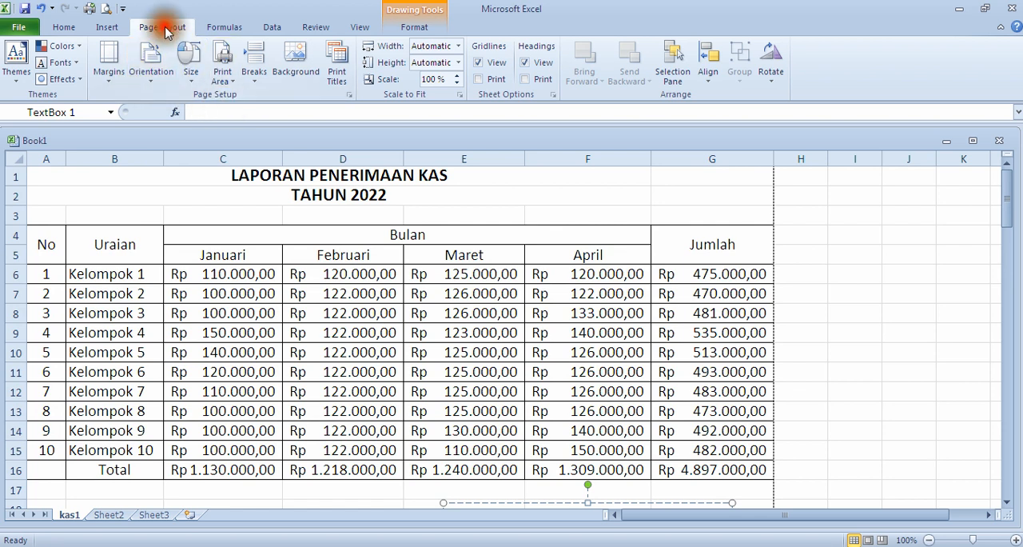
pyautogui.click(109, 62)
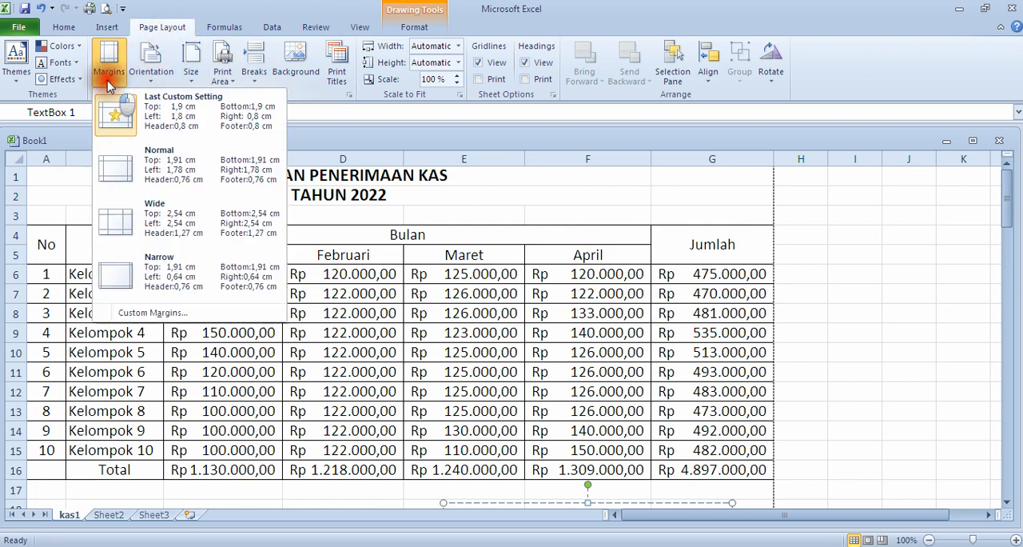
pyautogui.click(154, 312)
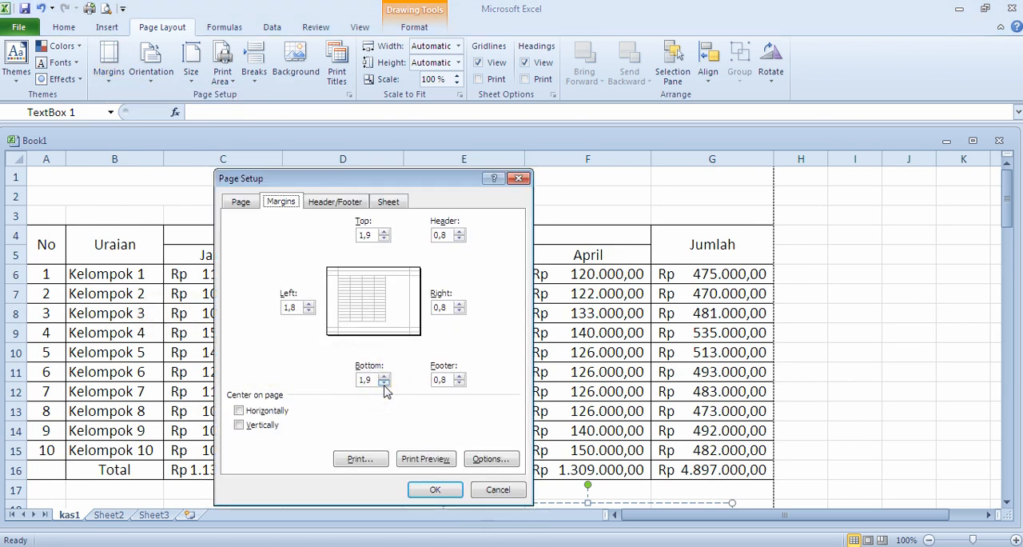
pyautogui.click(384, 384)
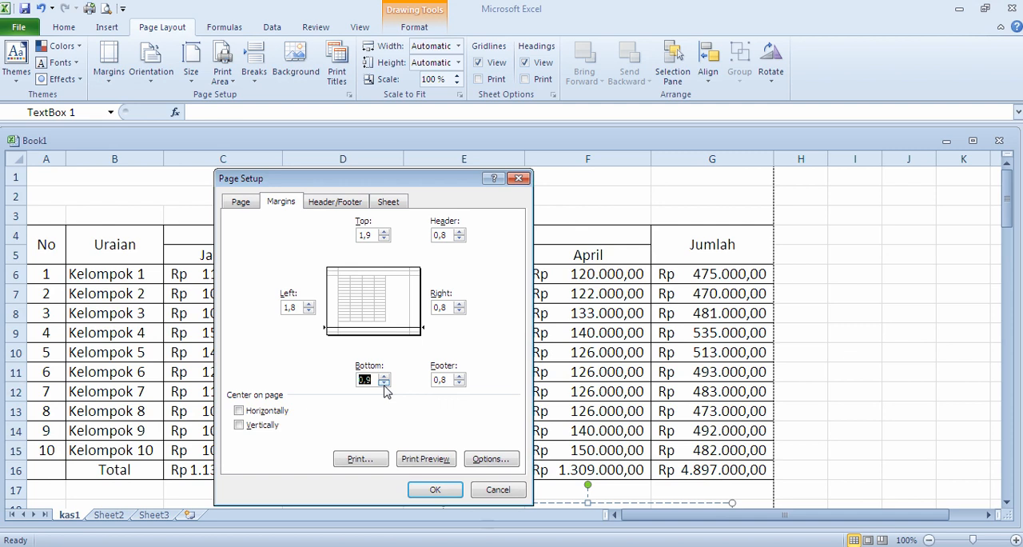
pyautogui.click(384, 239)
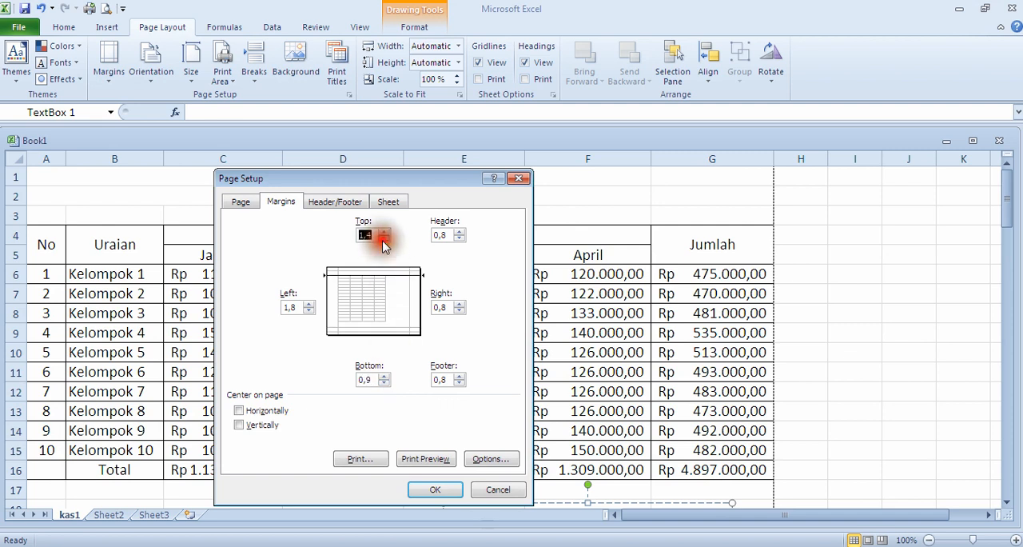
pyautogui.click(384, 383)
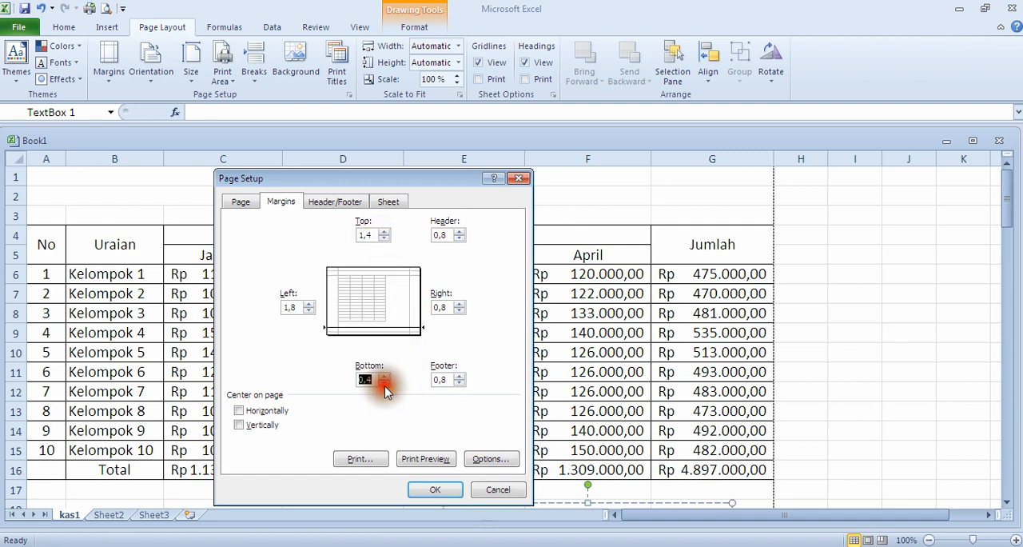
pyautogui.click(434, 489)
pyautogui.scroll(-4, 493, 396)
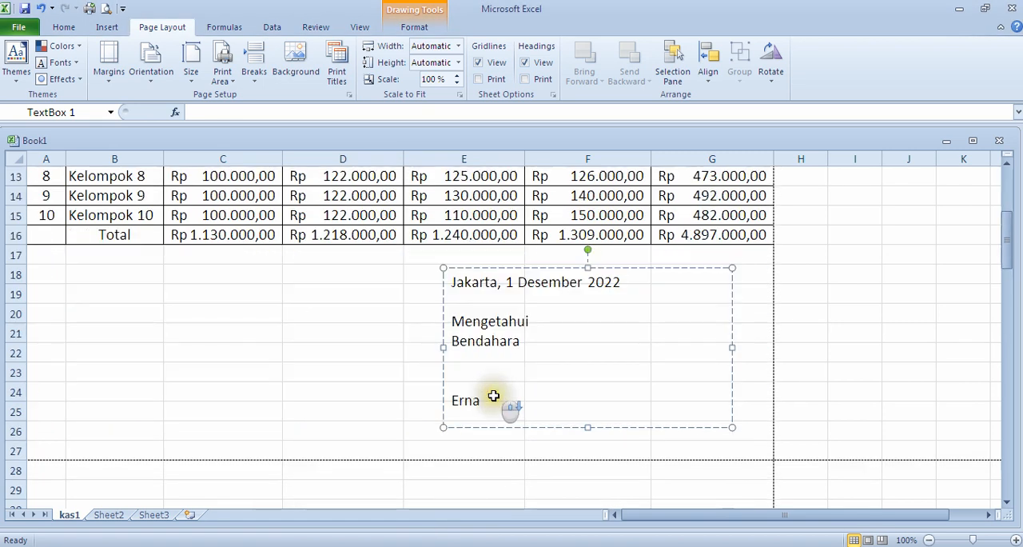
pyautogui.click(296, 385)
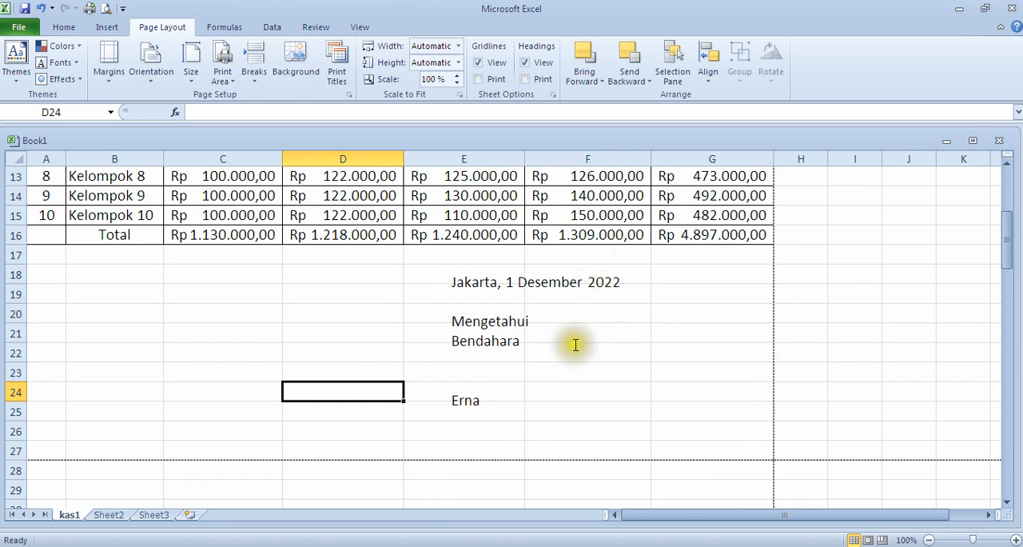
pyautogui.scroll(4, 384, 324)
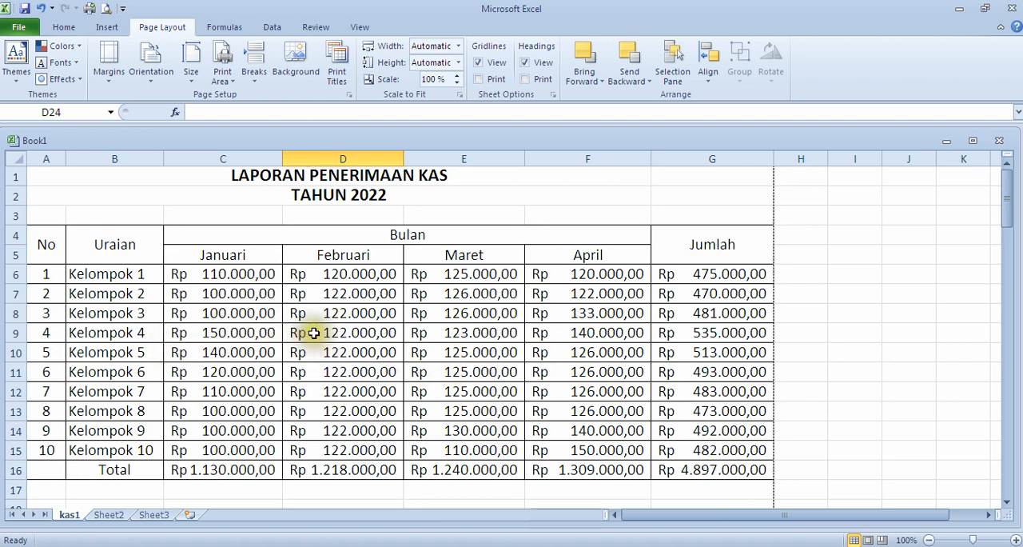
# Step: Save the workbook as an Excel Workbook named laporan kas on drive DATA (D:)
pyautogui.click(20, 30)
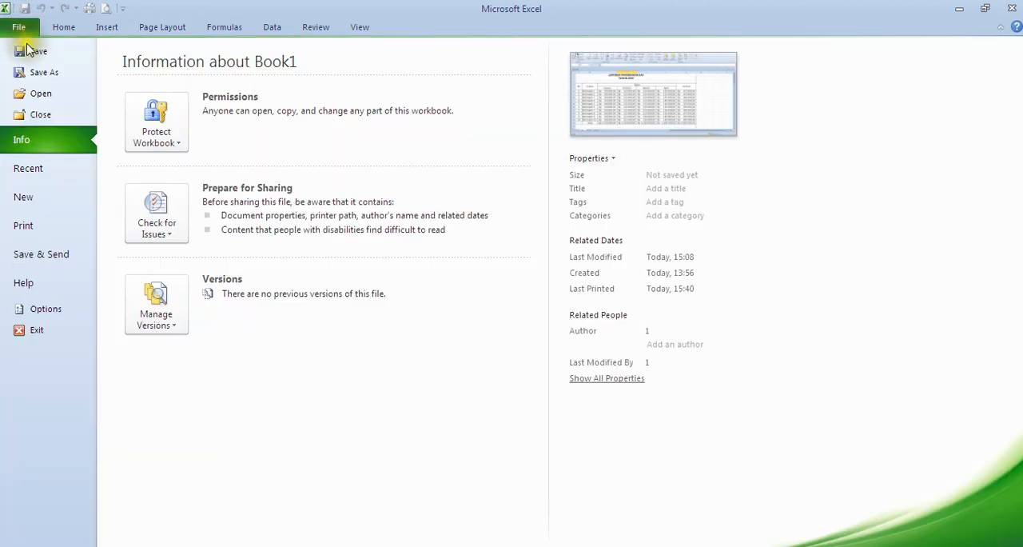
pyautogui.press('Escape')
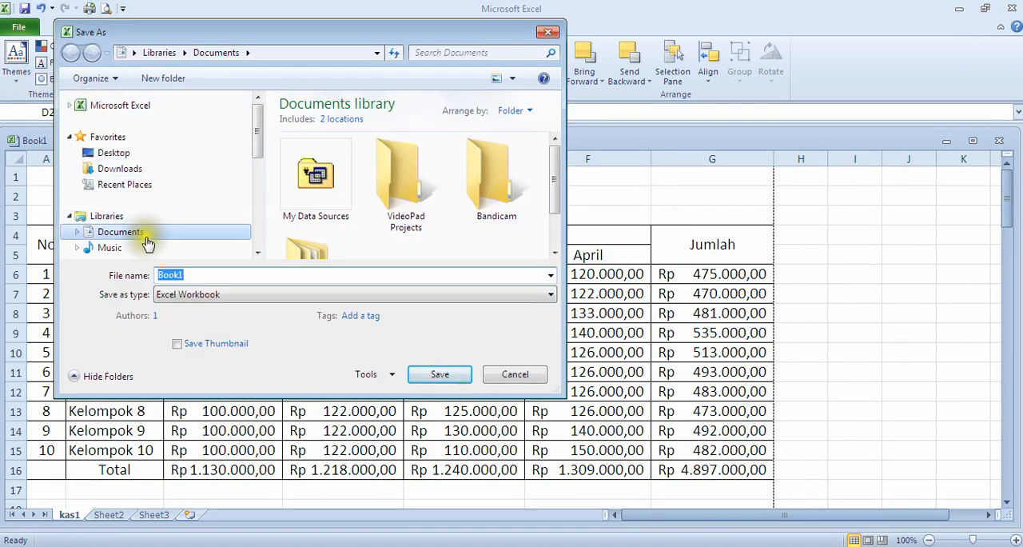
pyautogui.moveTo(256, 141); pyautogui.dragTo(257, 210)
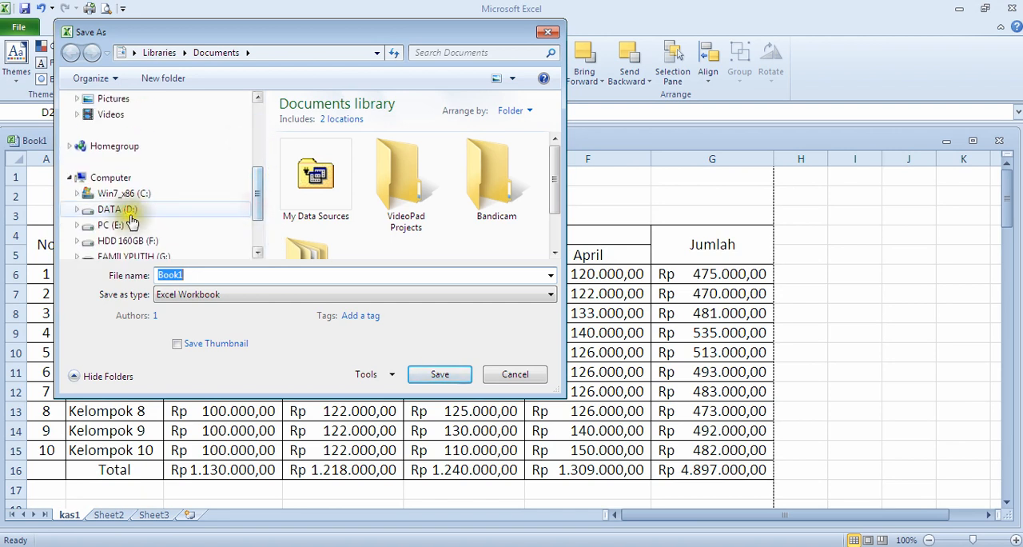
pyautogui.click(131, 212)
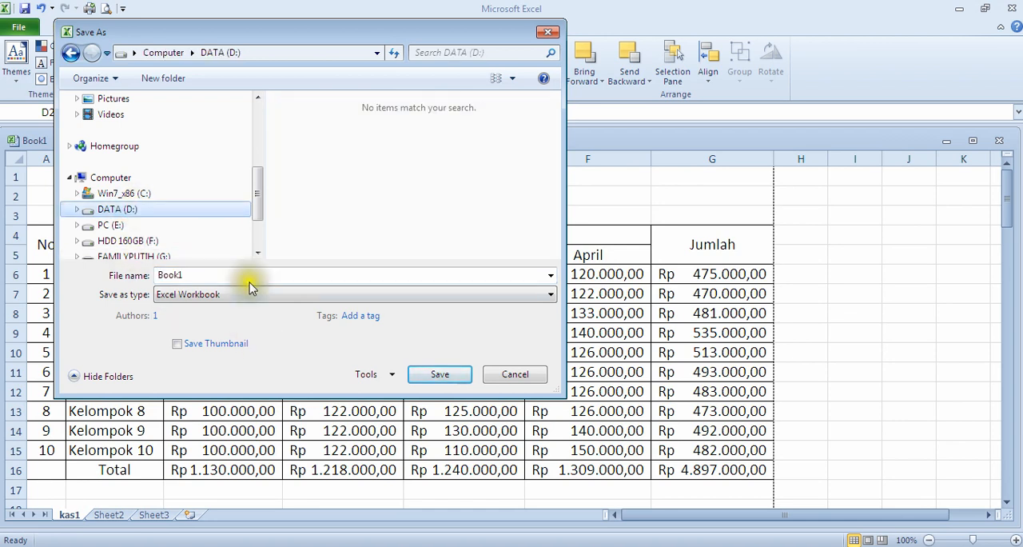
pyautogui.click(142, 216)
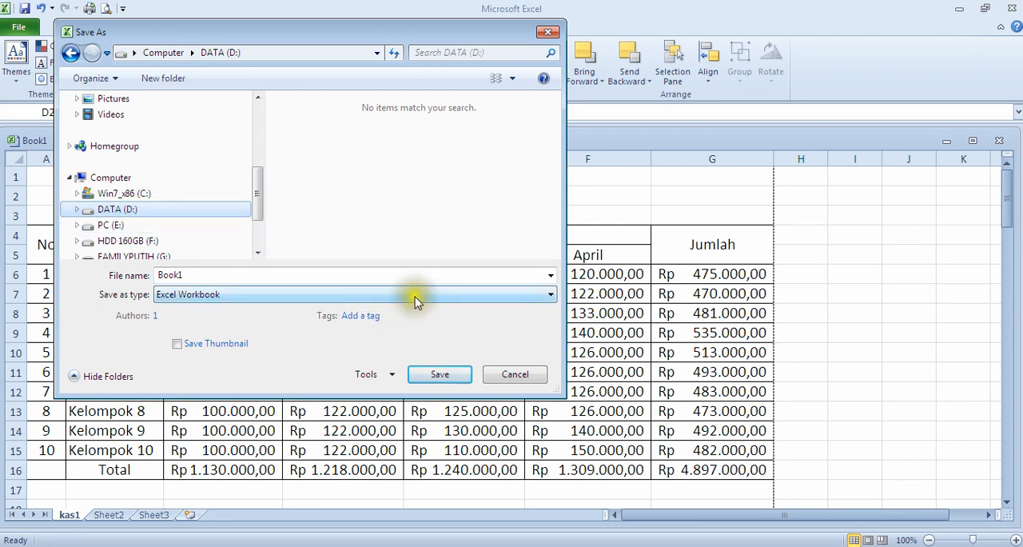
pyautogui.click(237, 279)
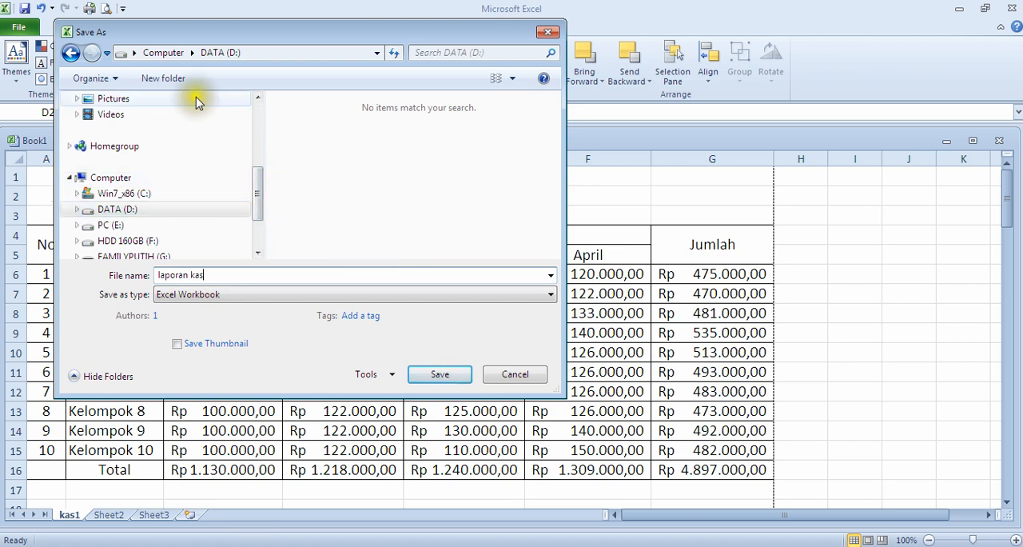
pyautogui.click(140, 207)
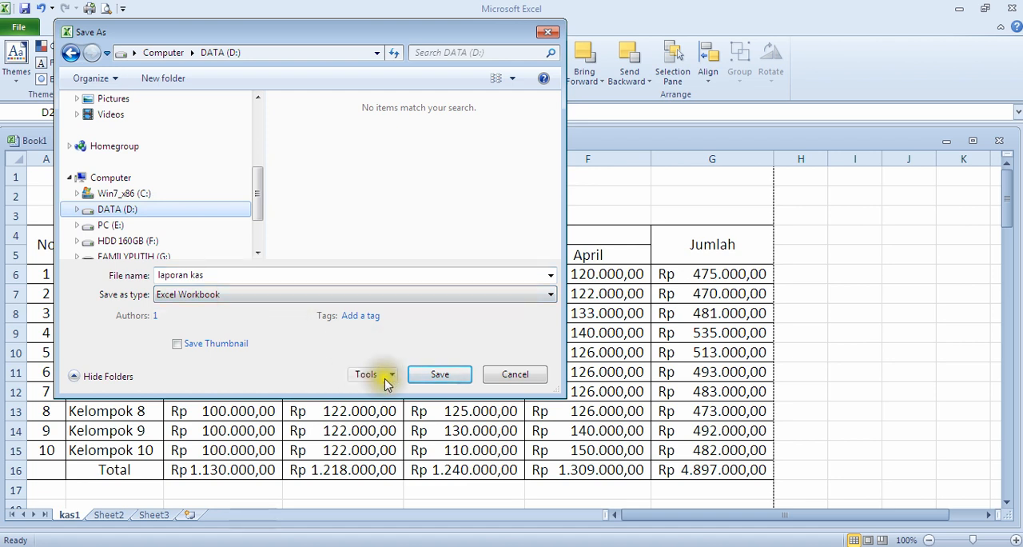
pyautogui.click(439, 375)
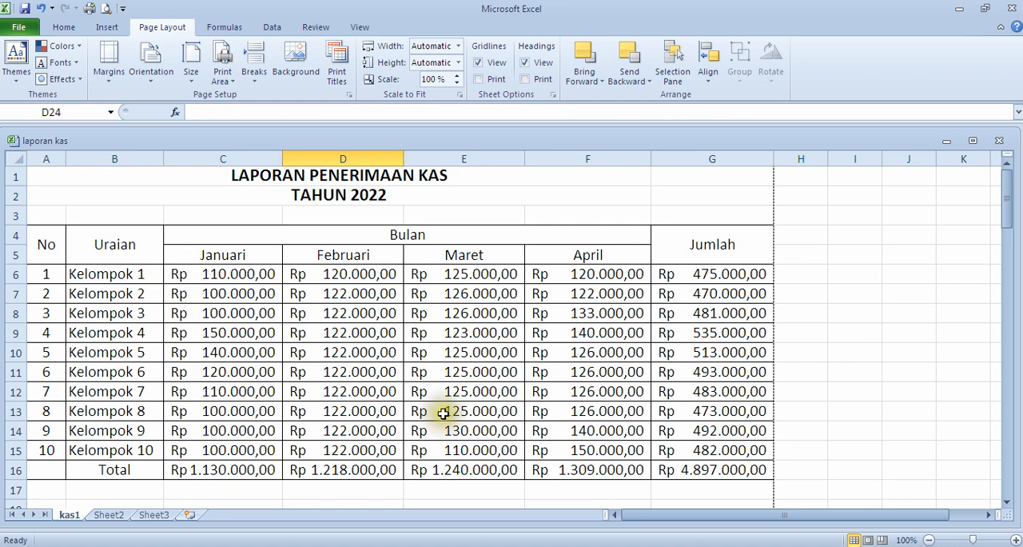
pyautogui.scroll(-5, 484, 385)
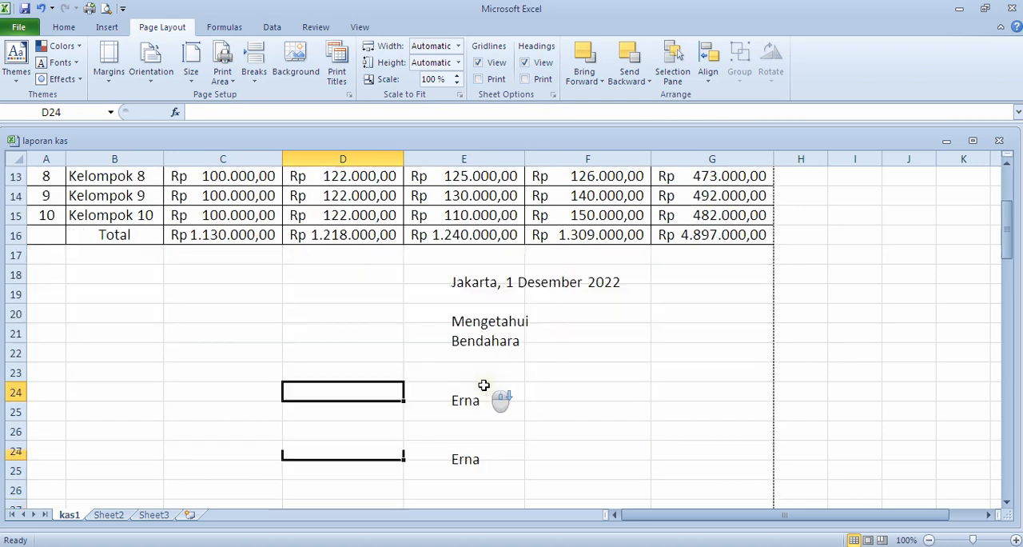
pyautogui.scroll(4, 484, 388)
pyautogui.scroll(1, 485, 385)
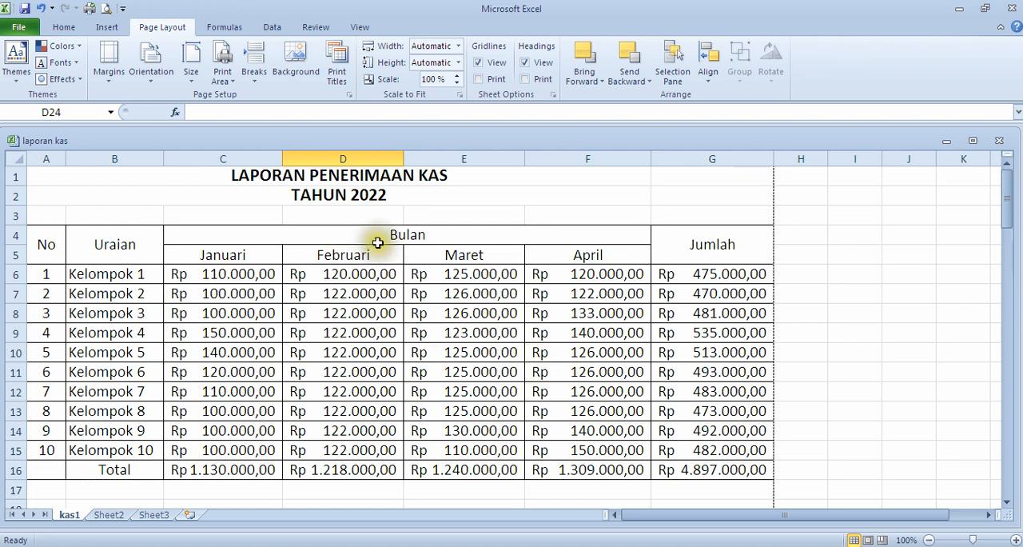
pyautogui.scroll(1, 545, 264)
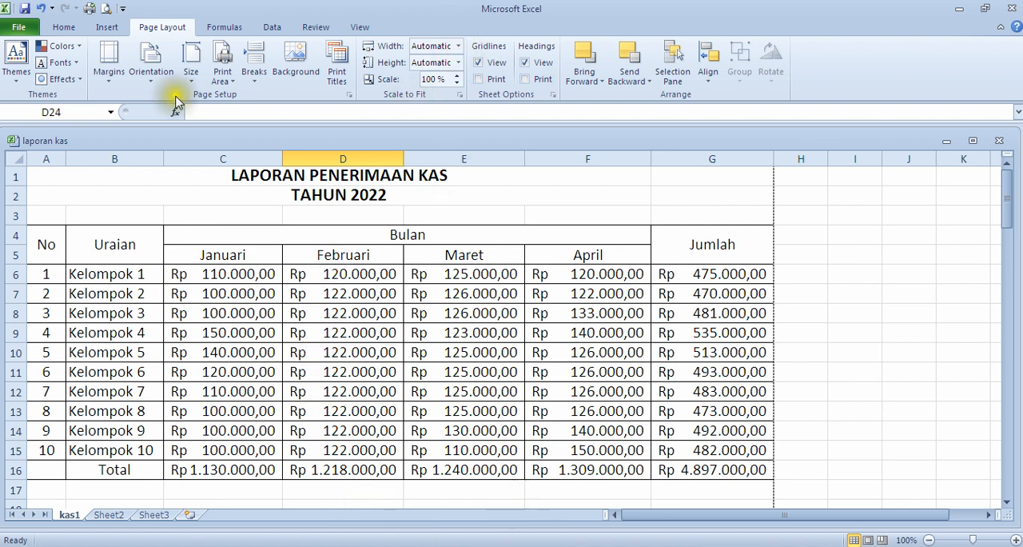
# Step: Save the laporan kas workbook again under its existing name
pyautogui.click(15, 27)
pyautogui.click(11, 31)
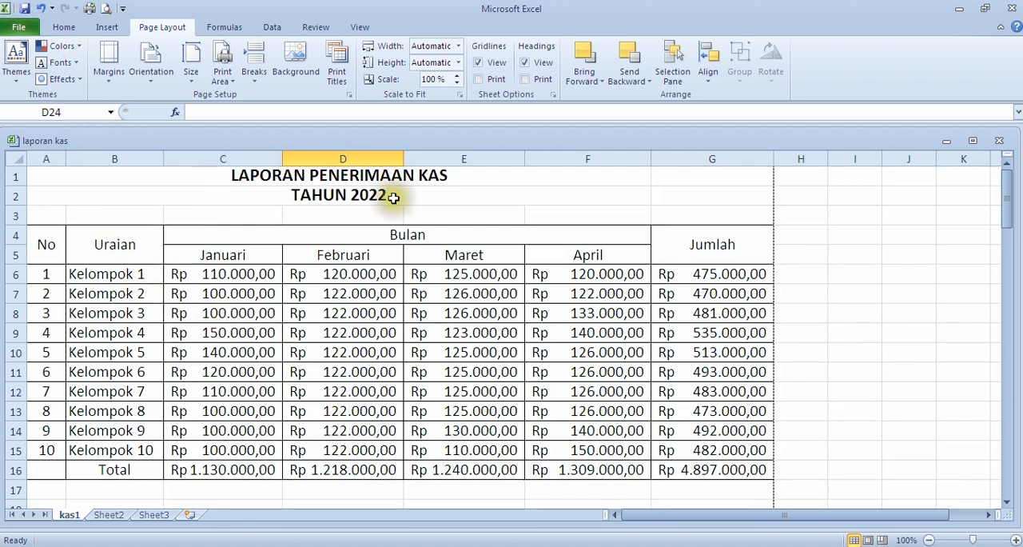
pyautogui.click(12, 31)
pyautogui.click(32, 48)
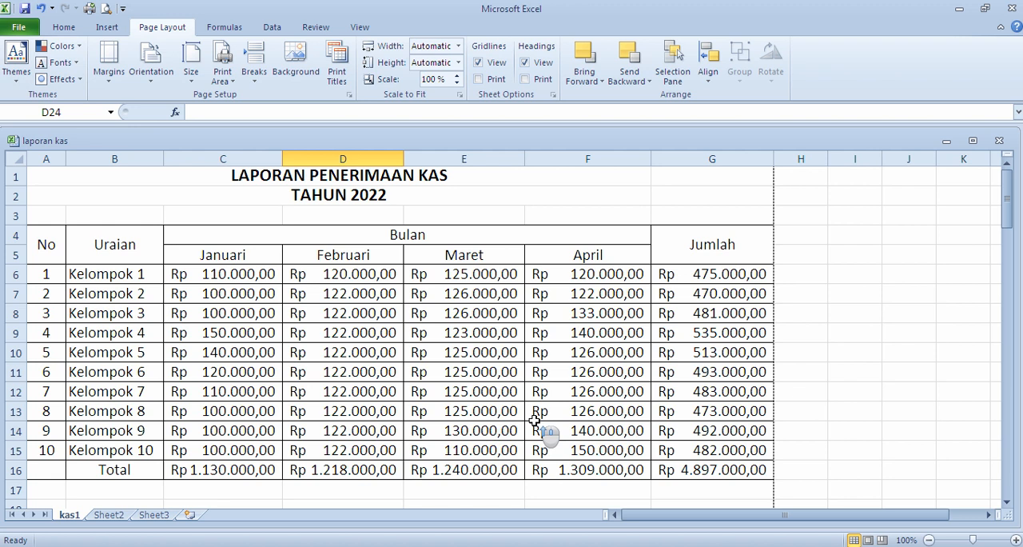
pyautogui.click(709, 183)
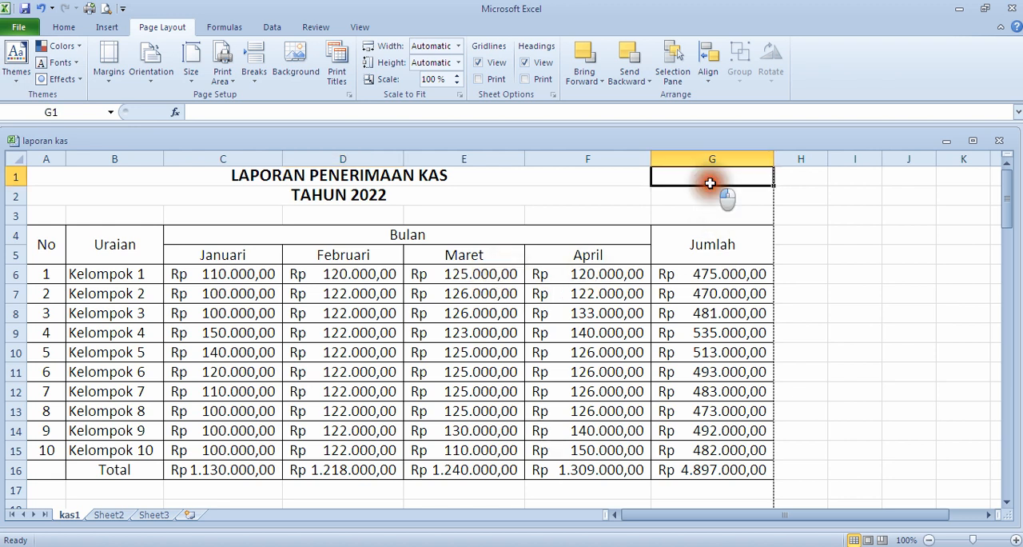
pyautogui.click(712, 214)
pyautogui.click(714, 333)
pyautogui.click(709, 179)
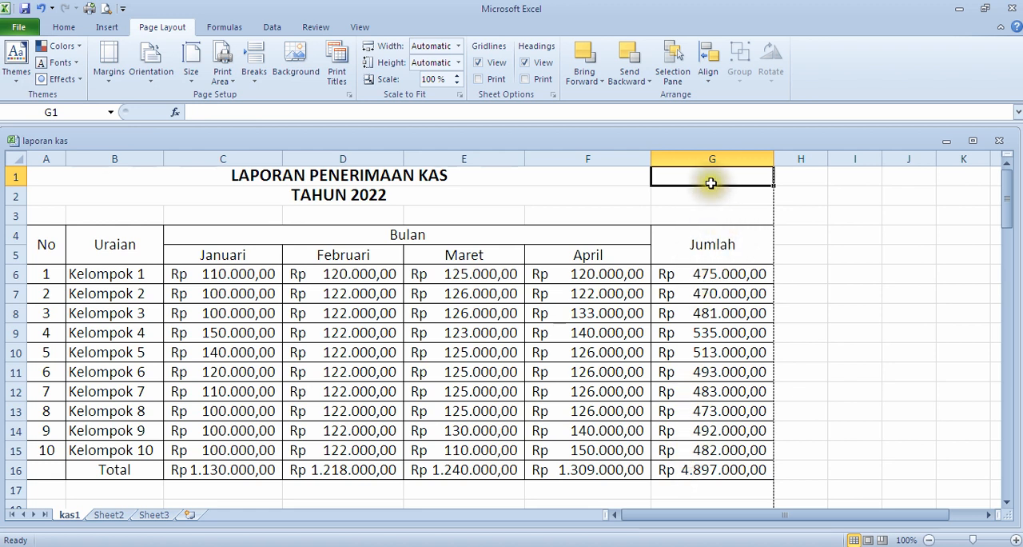
pyautogui.click(637, 196)
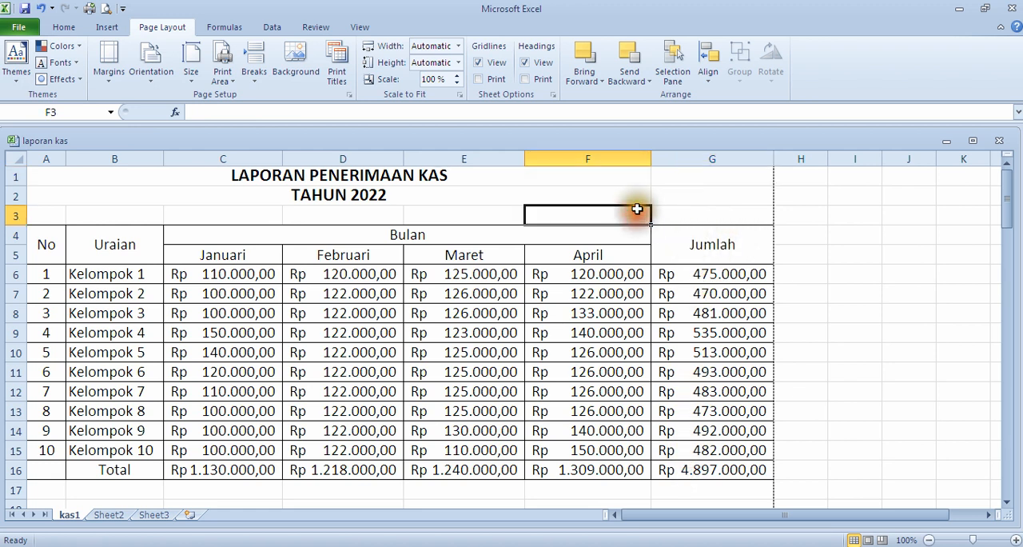
pyautogui.click(694, 158)
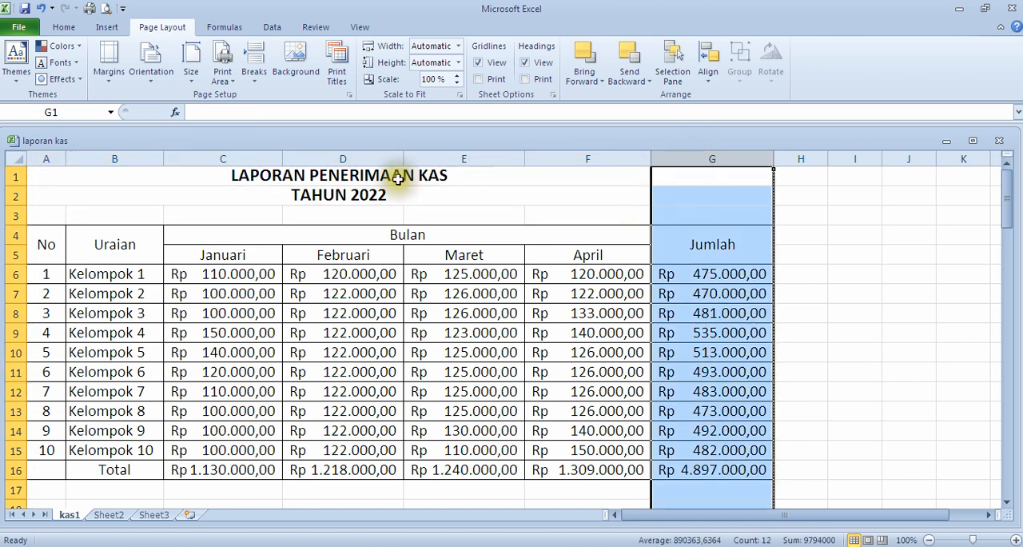
pyautogui.click(165, 176)
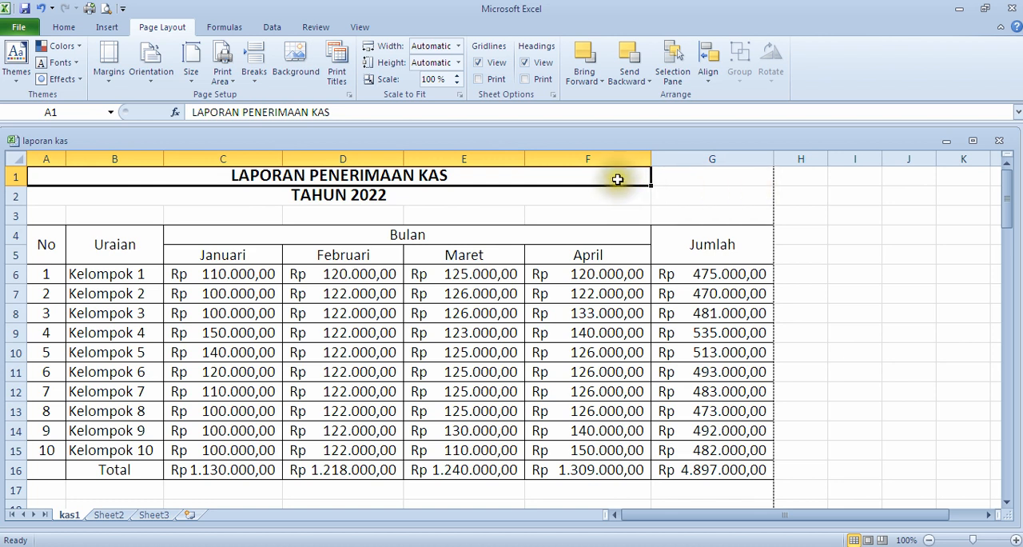
pyautogui.click(132, 214)
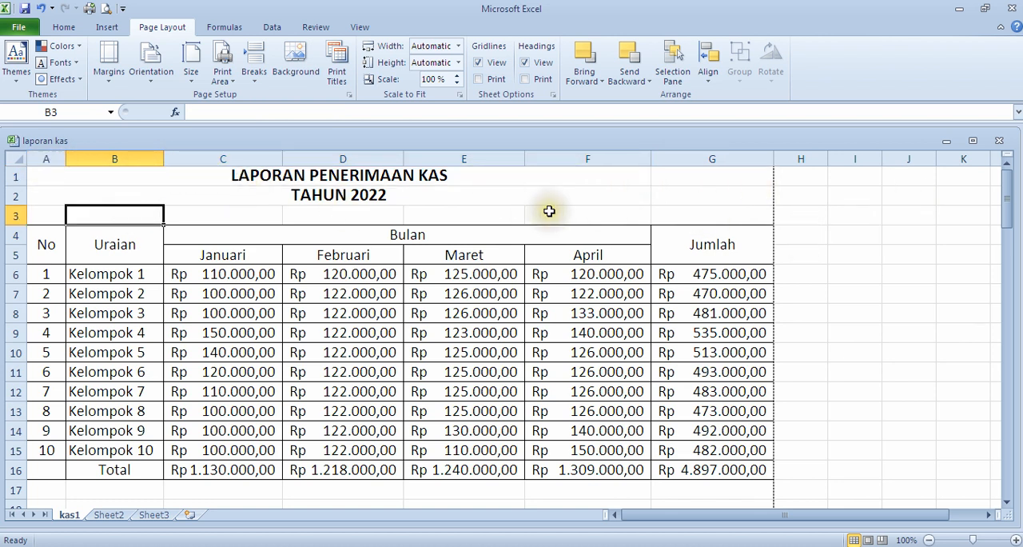
# Step: Re-merge and center the title LAPORAN PENERIMAAN KAS across A1:G1 so it spans the table's full width
pyautogui.click(249, 175)
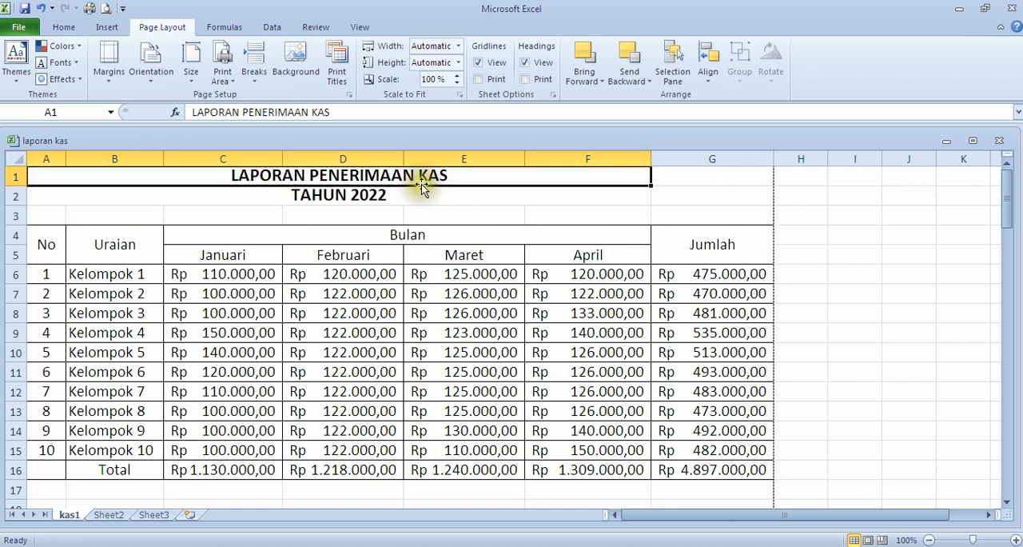
pyautogui.moveTo(460, 176); pyautogui.dragTo(701, 185)
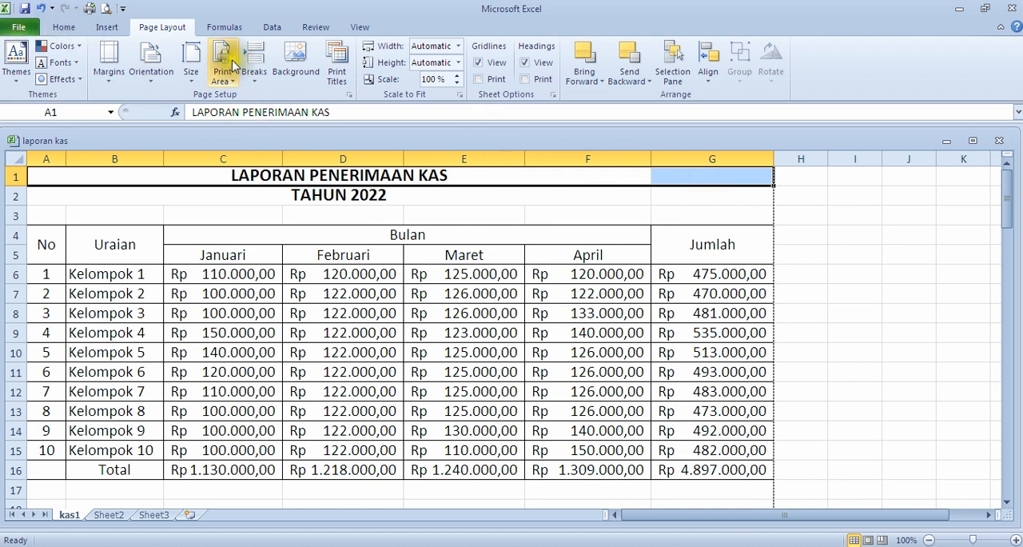
pyautogui.click(65, 30)
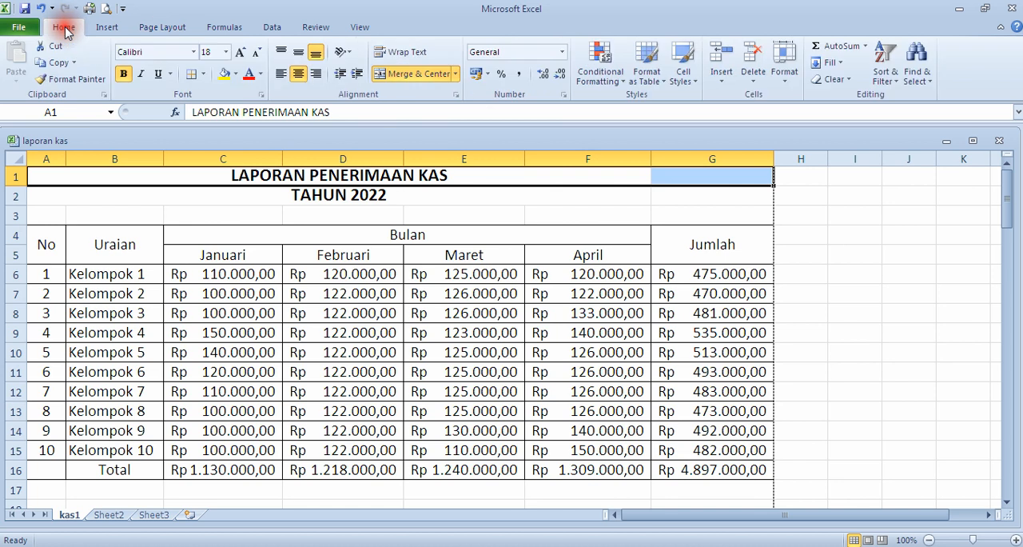
pyautogui.click(421, 74)
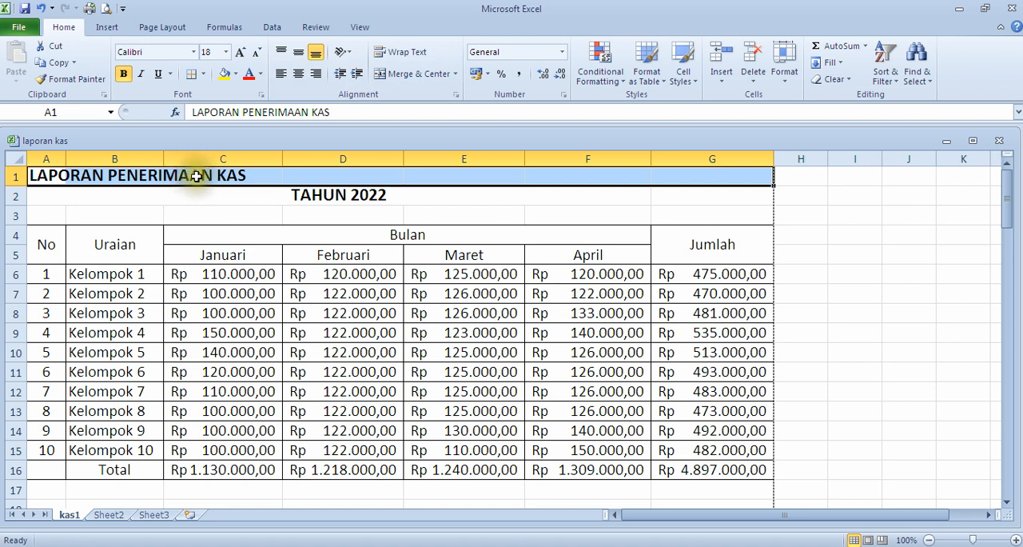
pyautogui.click(425, 78)
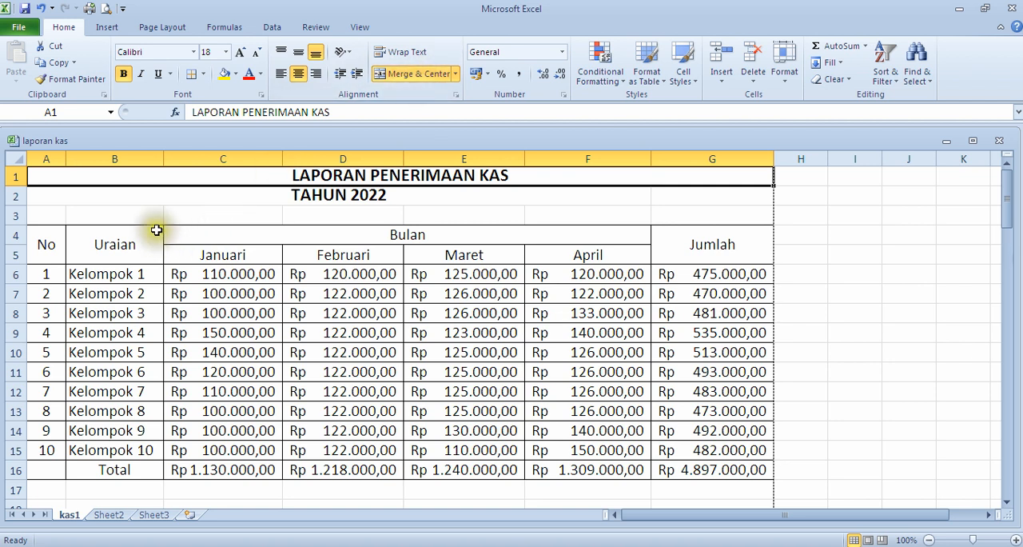
# Step: Re-merge and center the subtitle TAHUN 2022 across A2:G2 so it spans the table's full width
pyautogui.click(139, 201)
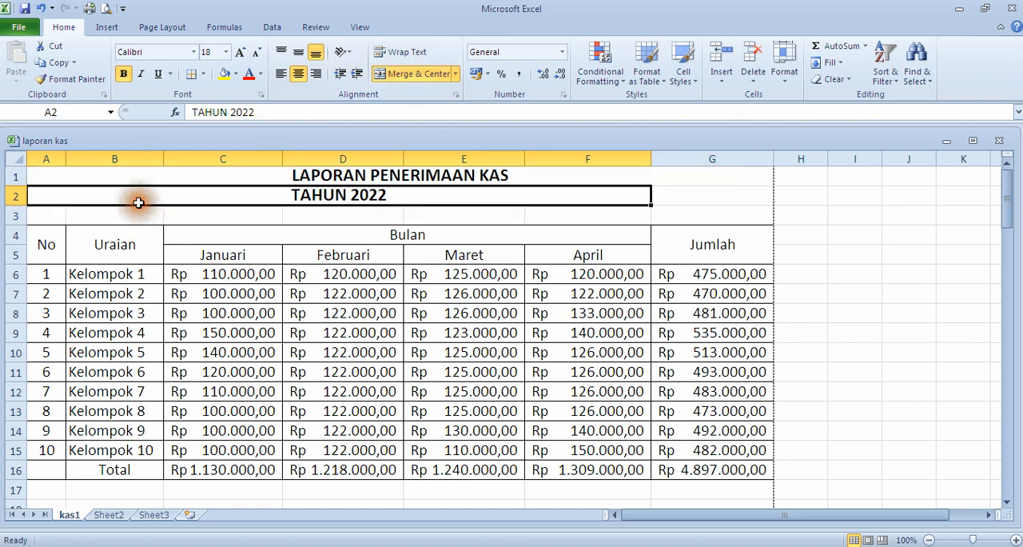
pyautogui.moveTo(403, 195); pyautogui.dragTo(738, 198)
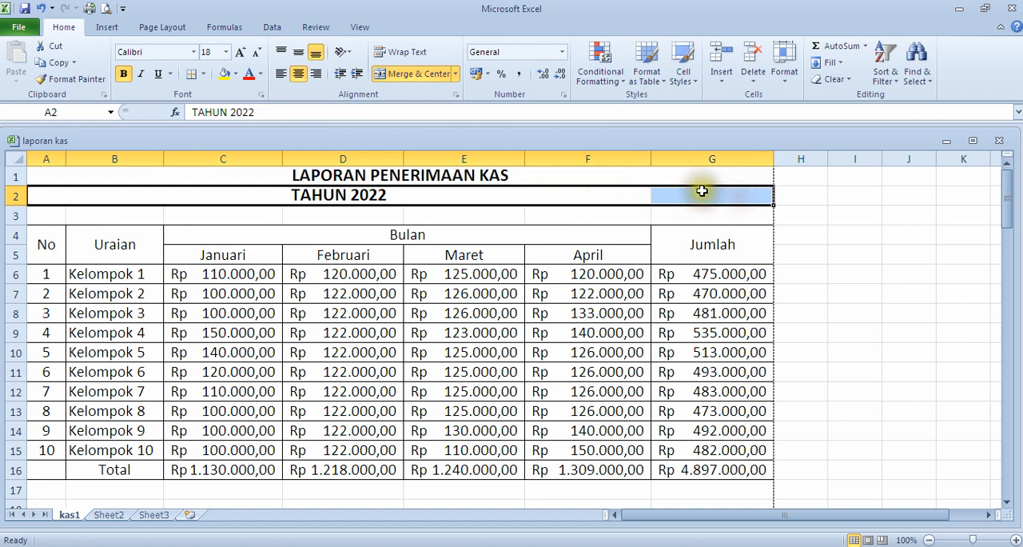
pyautogui.click(413, 73)
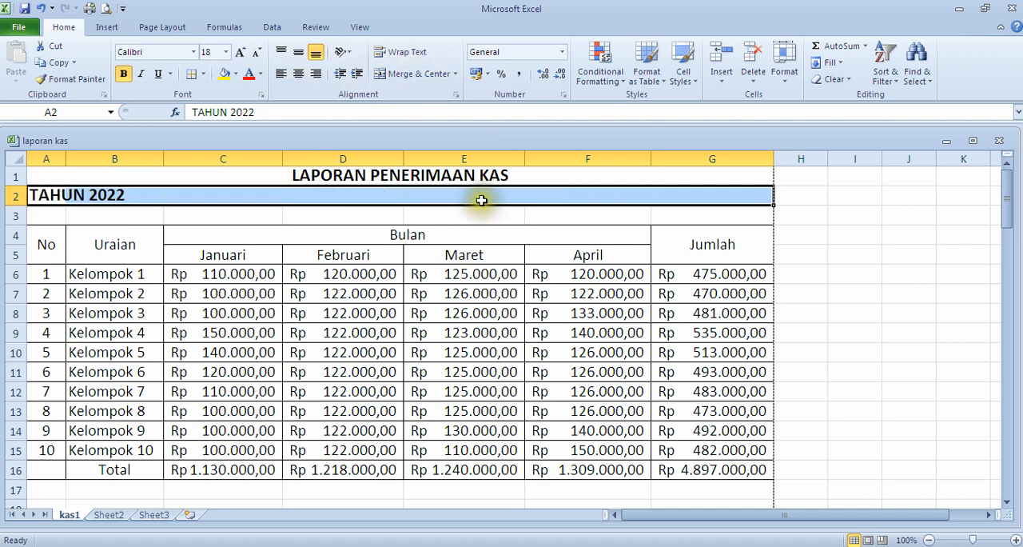
pyautogui.click(410, 74)
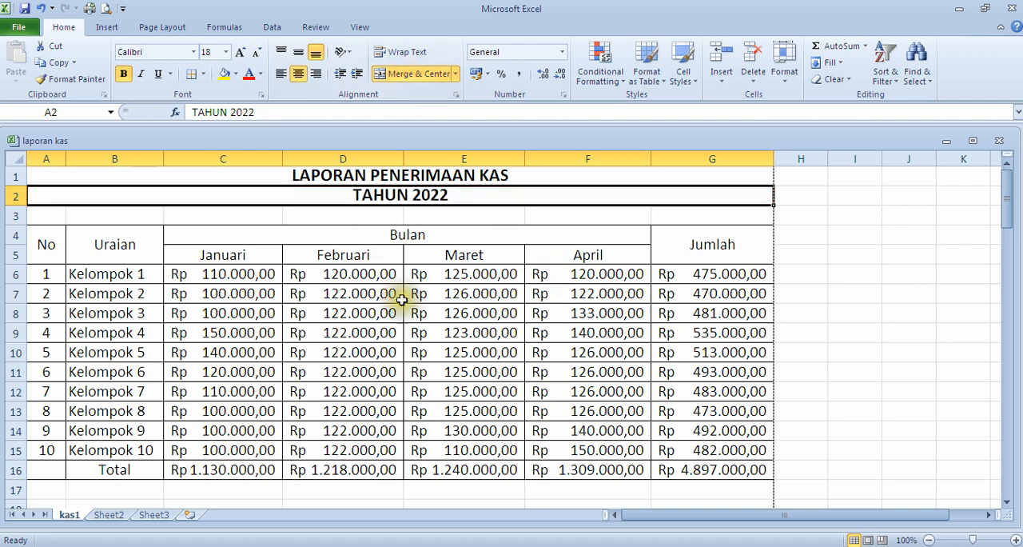
pyautogui.click(708, 212)
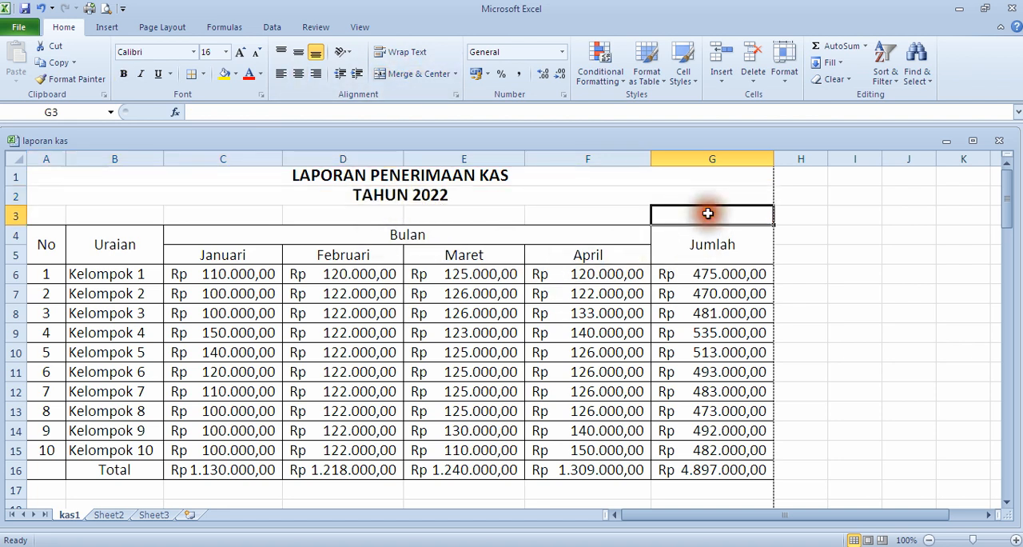
# Step: Examine the report from the titles down to the sign-off text box against the page-break lines
pyautogui.scroll(-1, 838, 342)
pyautogui.scroll(-6, 837, 342)
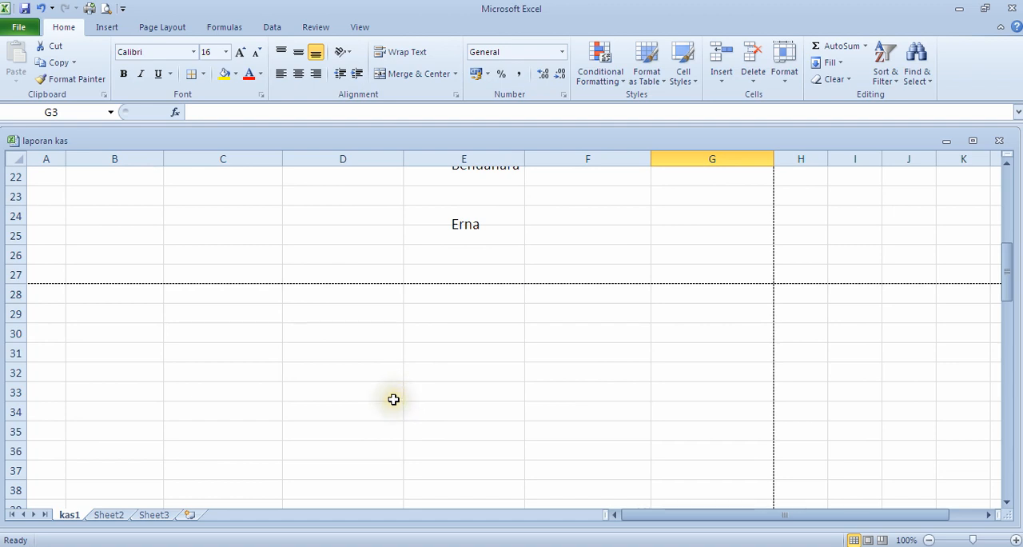
pyautogui.scroll(7, 344, 390)
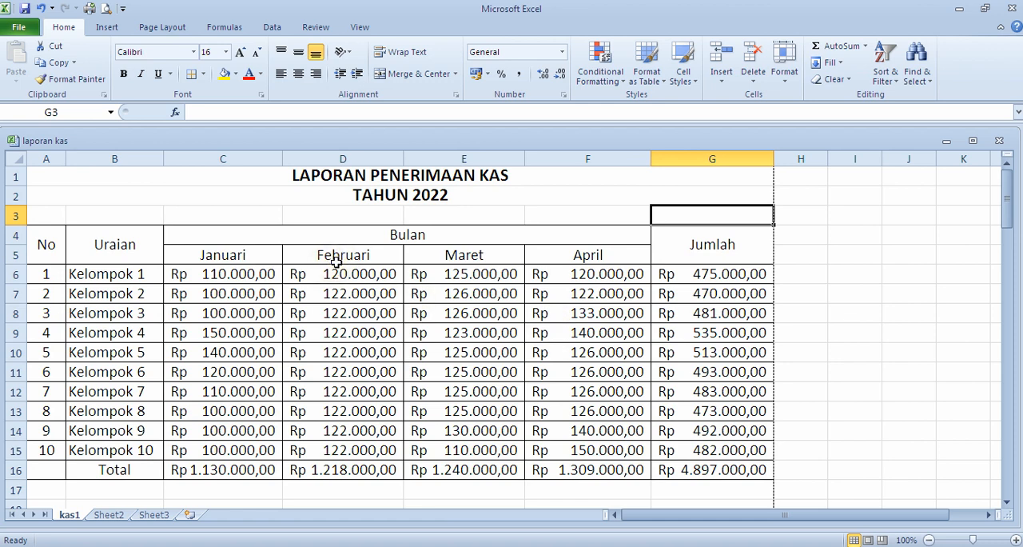
pyautogui.scroll(-7, 348, 269)
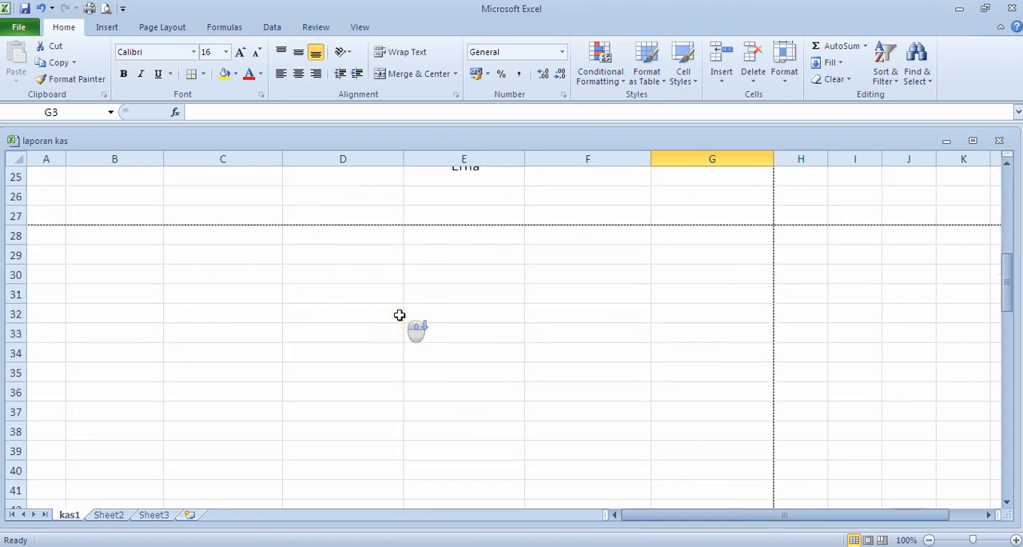
pyautogui.scroll(7, 399, 315)
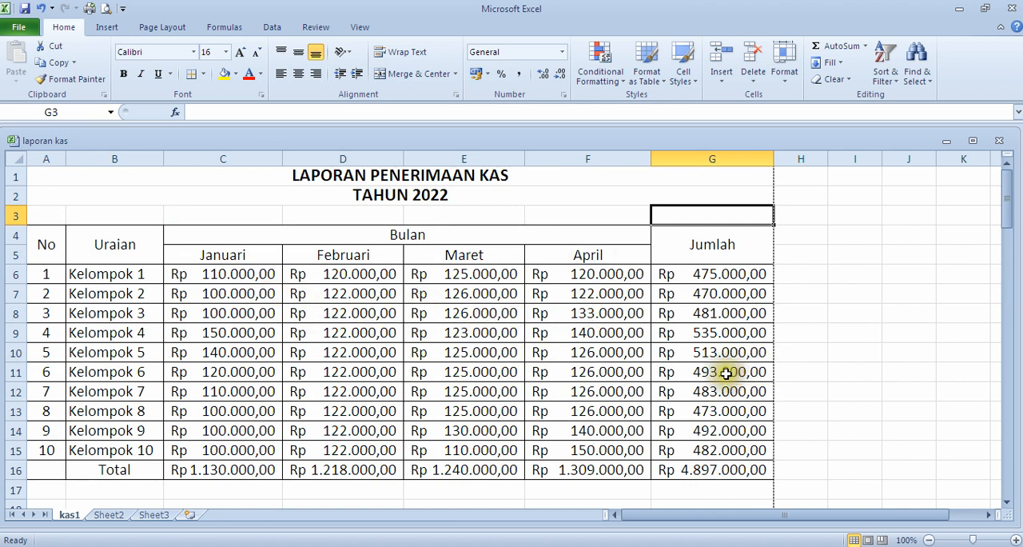
pyautogui.scroll(-3, 695, 367)
pyautogui.scroll(2, 662, 363)
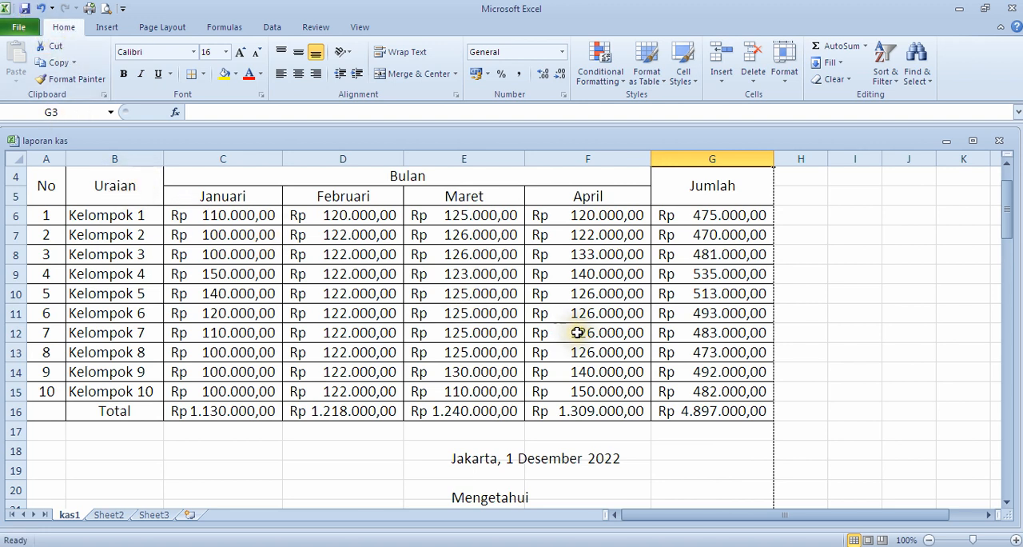
pyautogui.scroll(1, 558, 333)
pyautogui.scroll(-4, 559, 336)
pyautogui.scroll(-3, 564, 338)
pyautogui.scroll(5, 565, 335)
pyautogui.scroll(-3, 567, 331)
pyautogui.scroll(5, 581, 319)
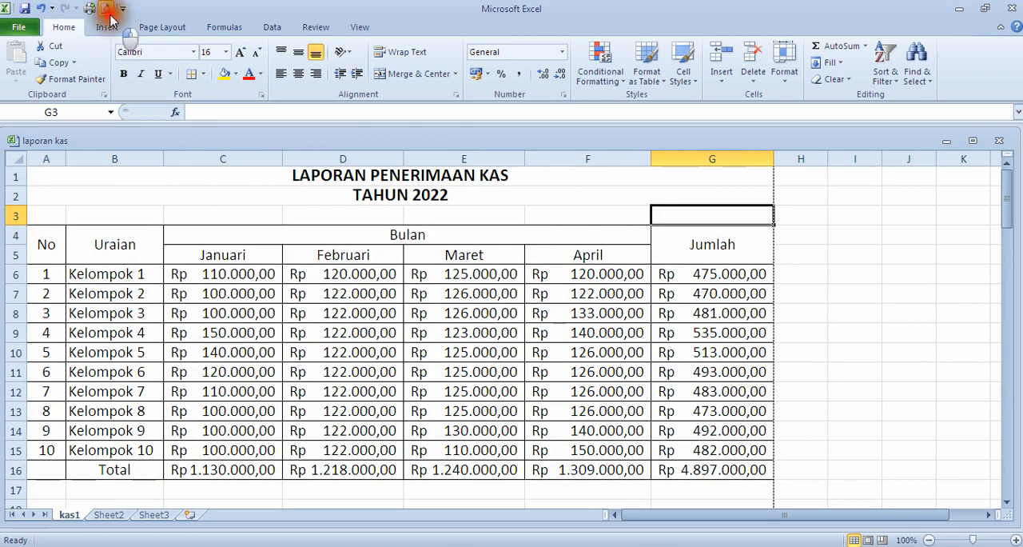
# Step: Check the one-page layout and title centering in the print preview, and return to the title on the sheet
pyautogui.click(107, 9)
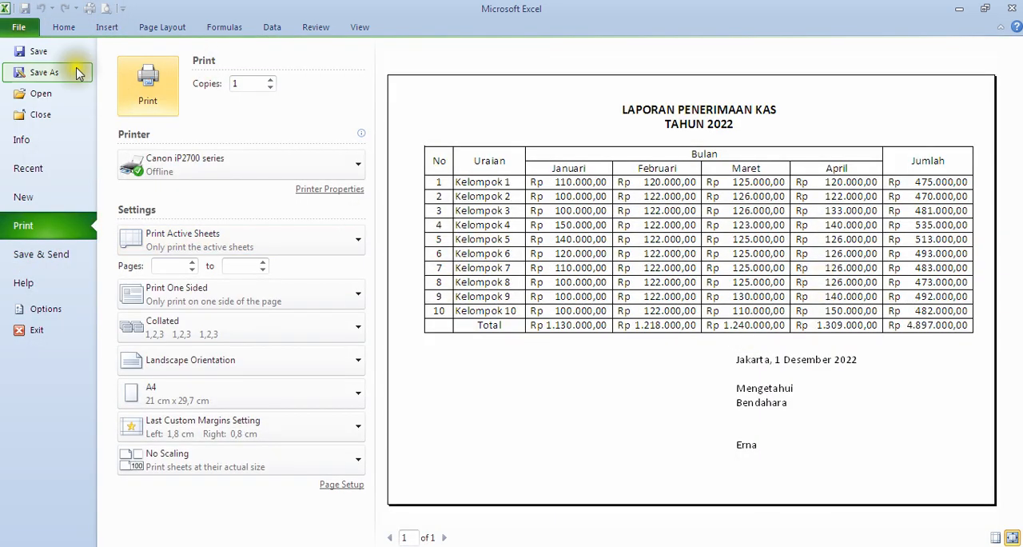
pyautogui.click(24, 29)
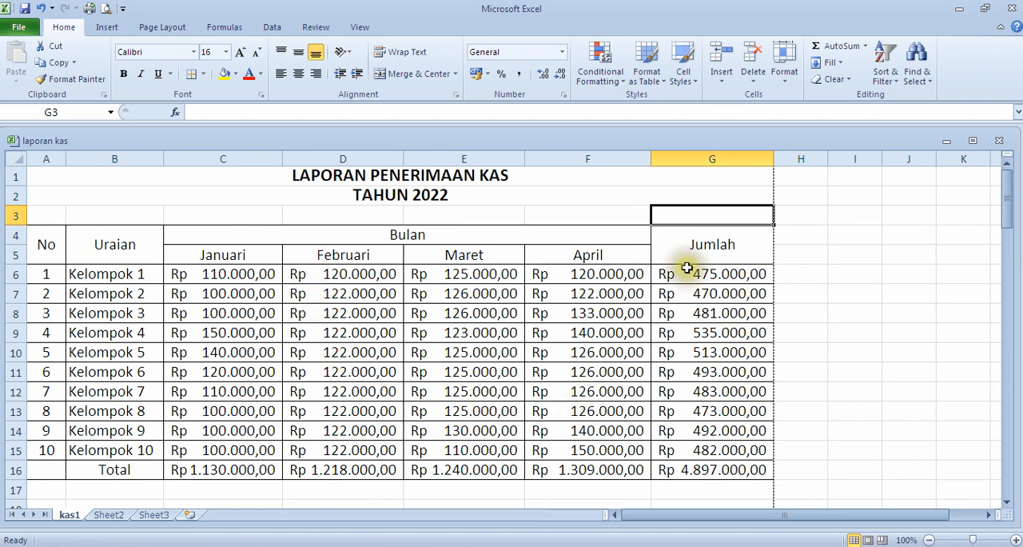
pyautogui.click(646, 191)
pyautogui.click(645, 178)
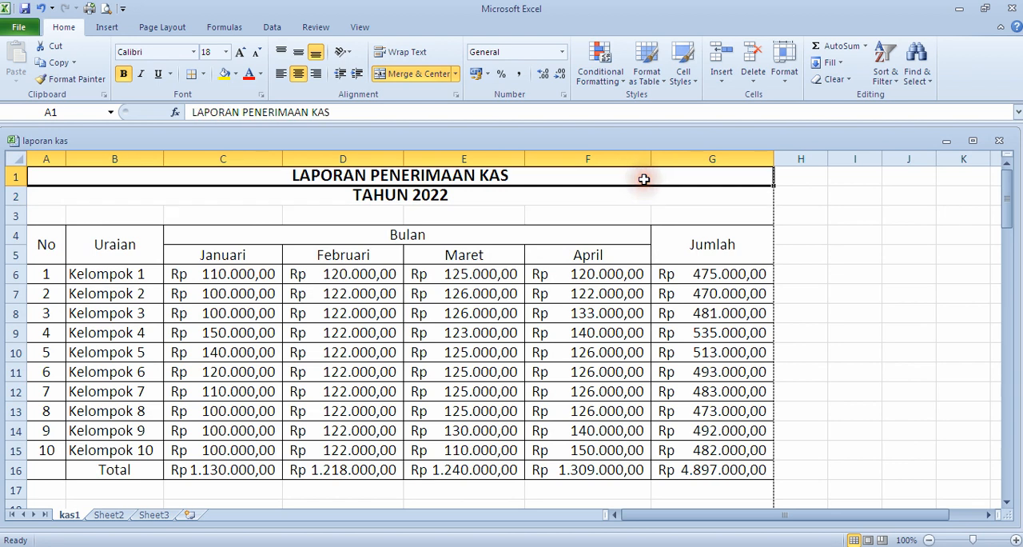
# Step: Review the table's extent and the sign-off block again within the dashed print boundaries
pyautogui.scroll(-2, 685, 308)
pyautogui.scroll(-6, 686, 314)
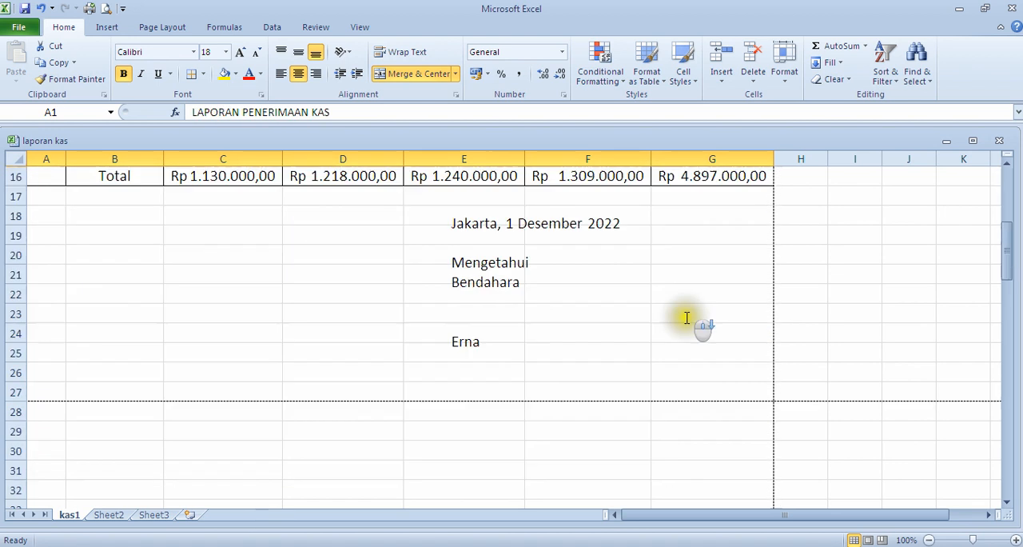
pyautogui.scroll(2, 616, 320)
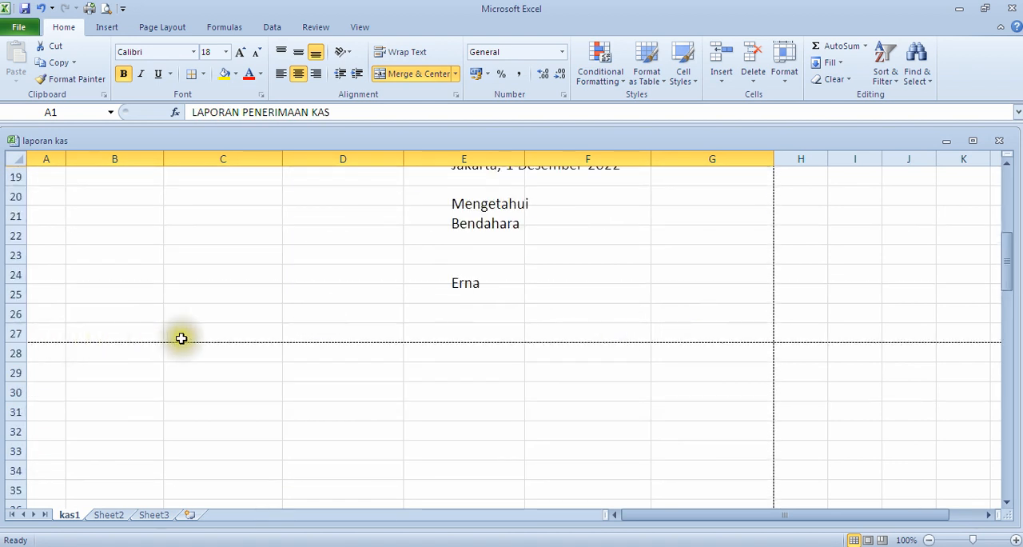
pyautogui.scroll(6, 637, 349)
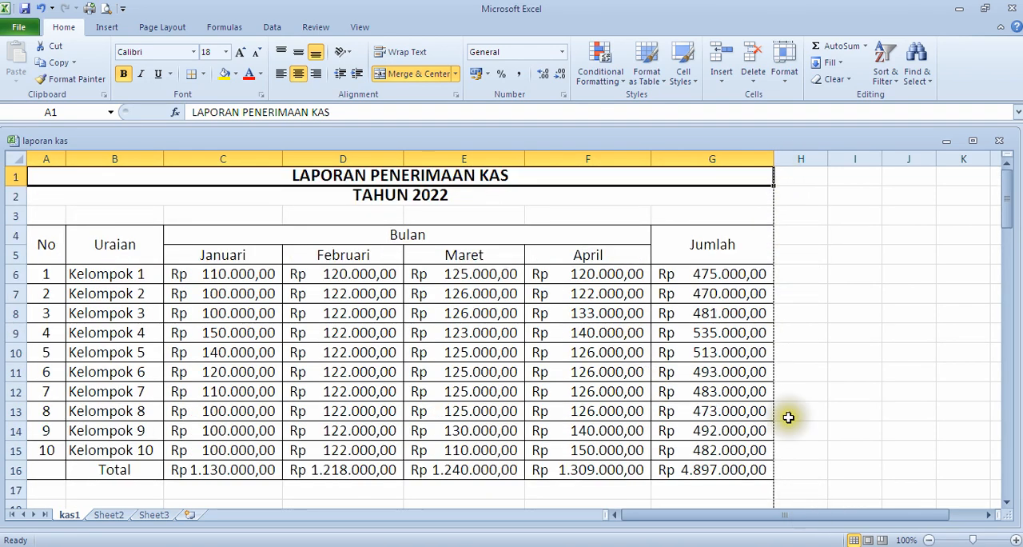
pyautogui.scroll(-5, 708, 423)
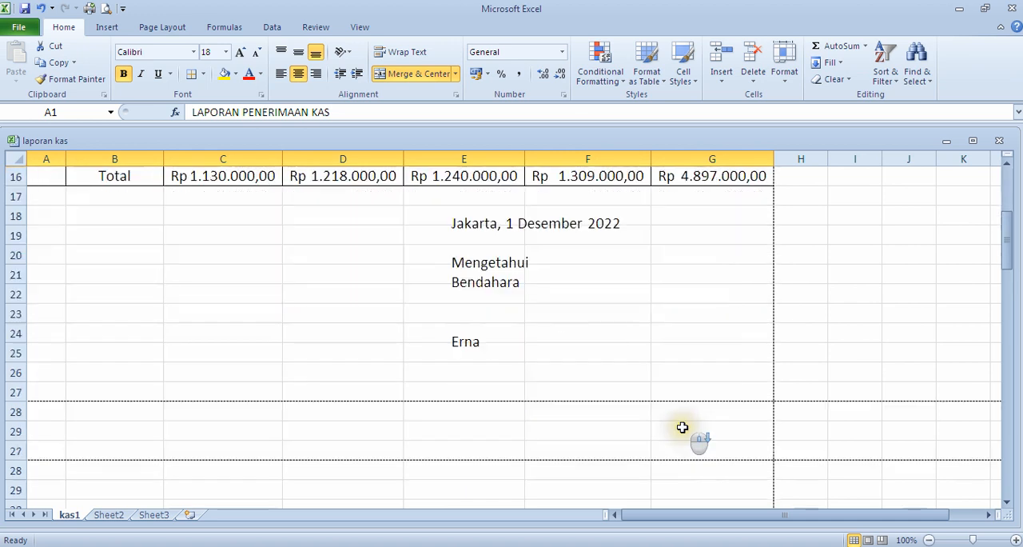
pyautogui.scroll(1, 640, 395)
pyautogui.scroll(4, 240, 356)
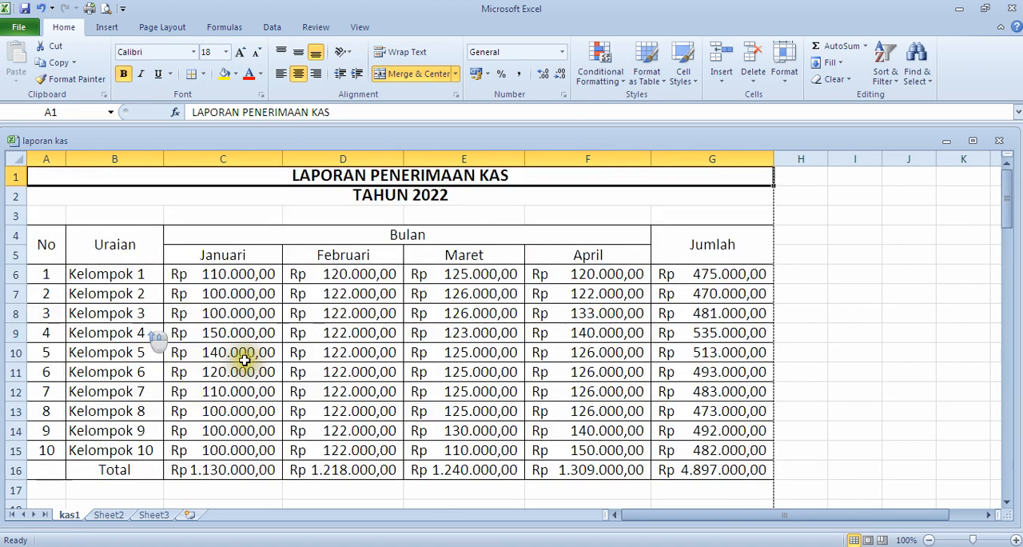
pyautogui.scroll(-5, 465, 403)
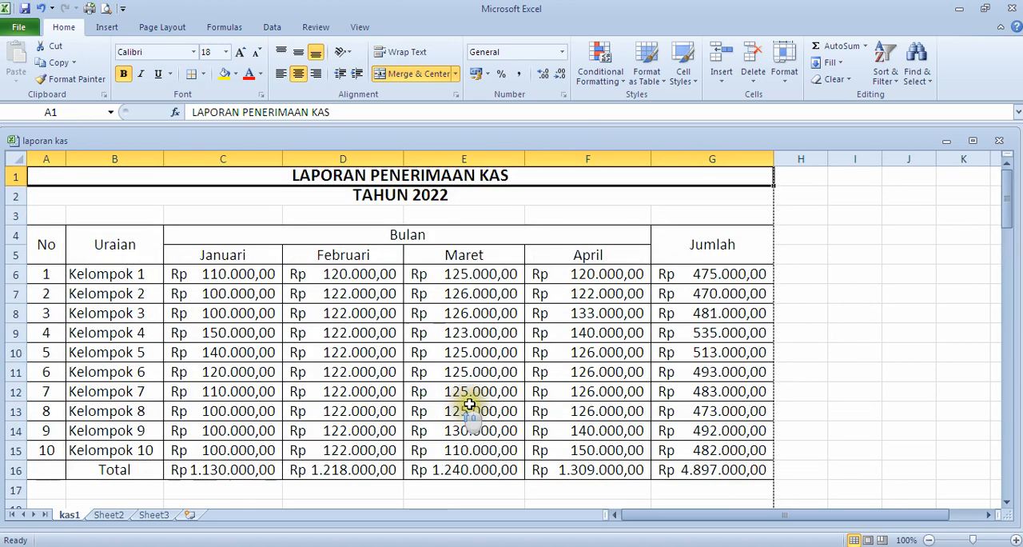
pyautogui.scroll(-5, 436, 372)
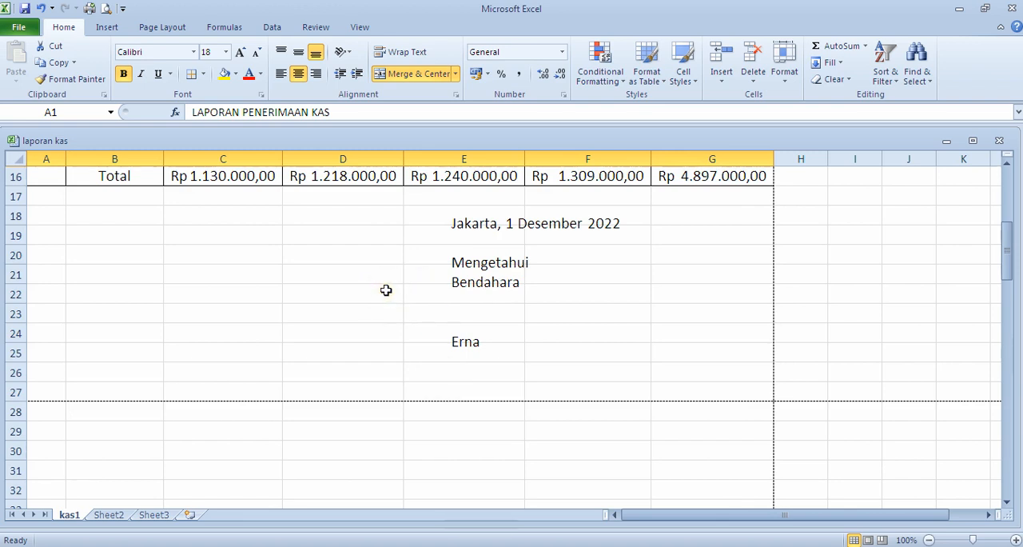
pyautogui.scroll(5, 388, 290)
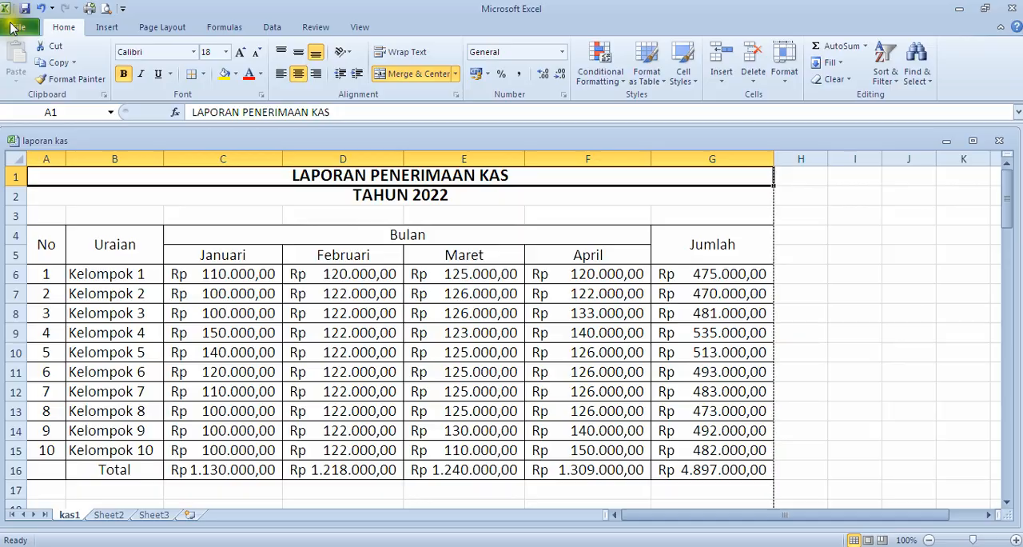
# Step: Open the print settings for the report and choose the printer Canon iP2700 series (Copy 1)
pyautogui.click(15, 30)
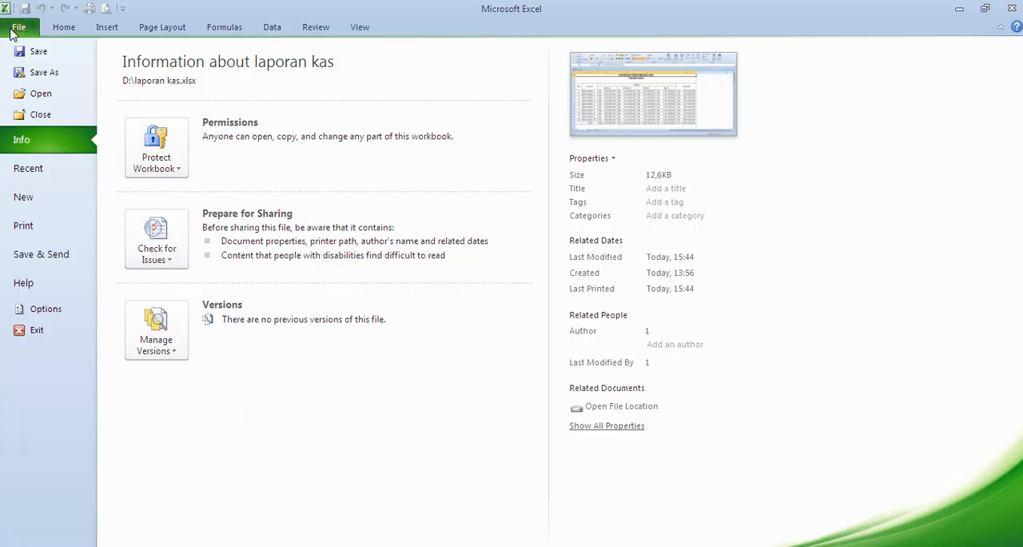
pyautogui.click(23, 225)
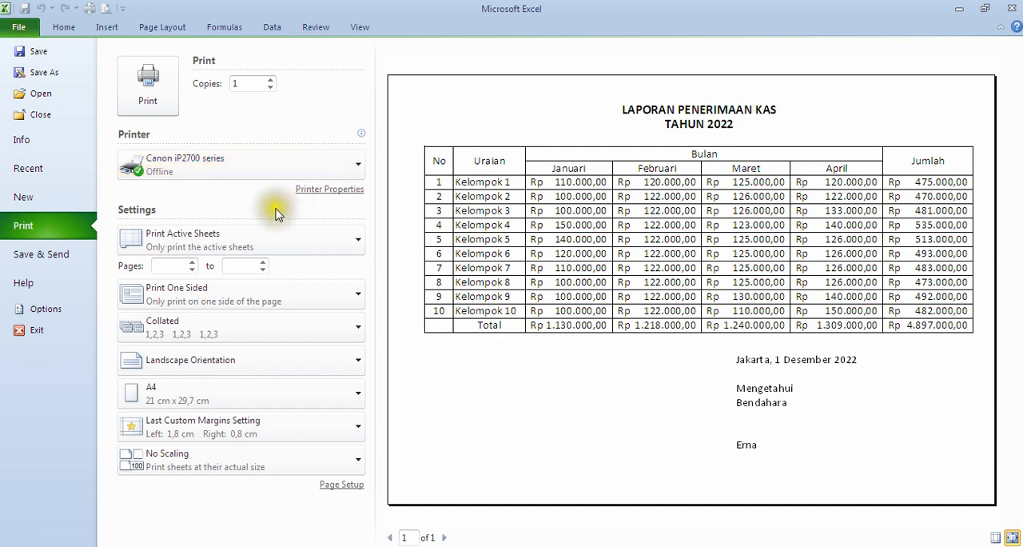
pyautogui.moveTo(280, 180)
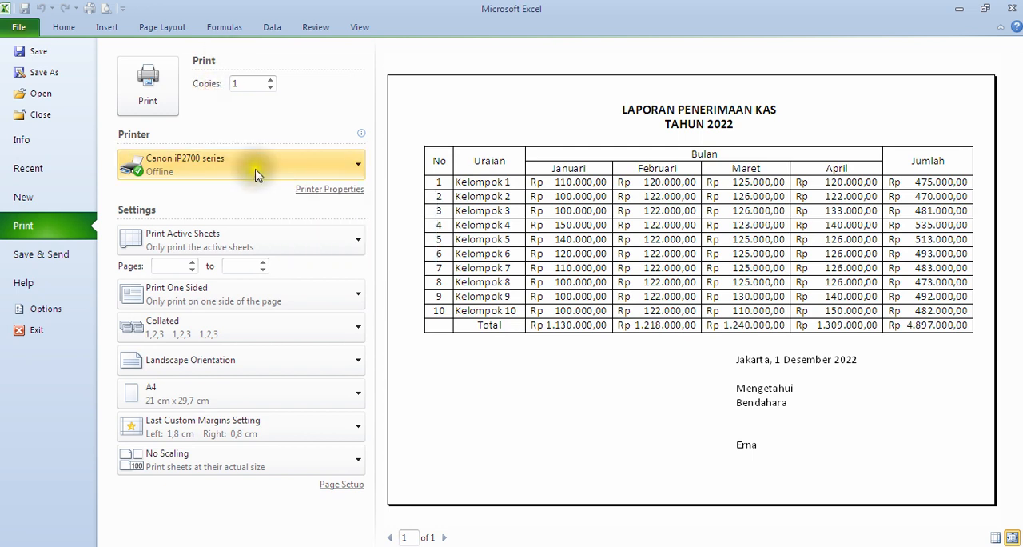
pyautogui.click(331, 174)
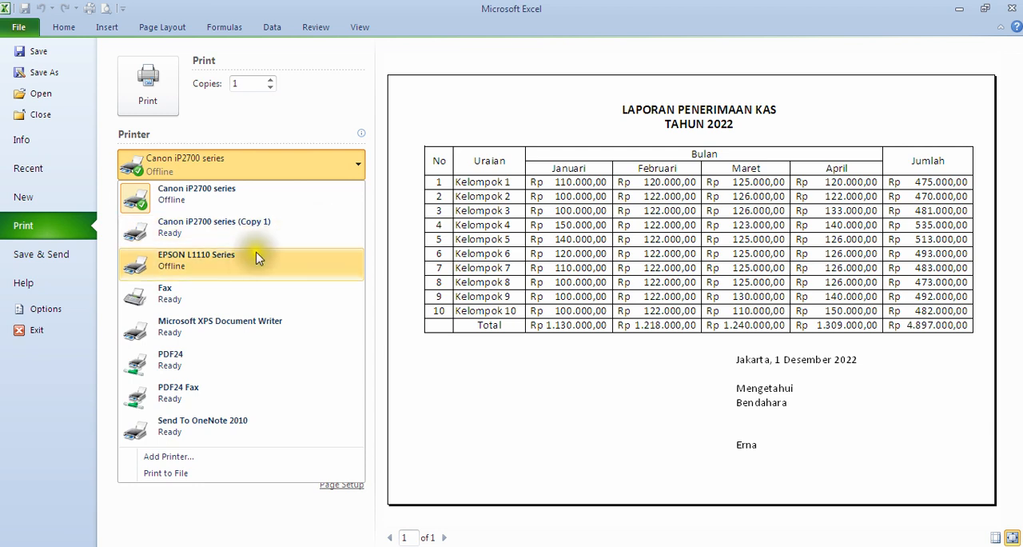
pyautogui.click(192, 237)
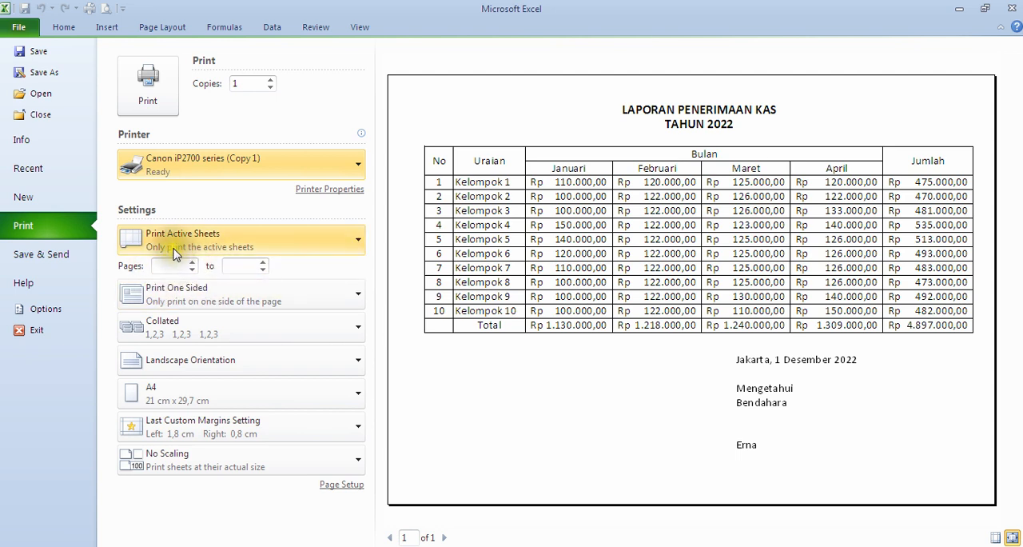
# Step: Examine the Print Active Sheets options and the page range fields, and return to the sheet without printing
pyautogui.click(329, 242)
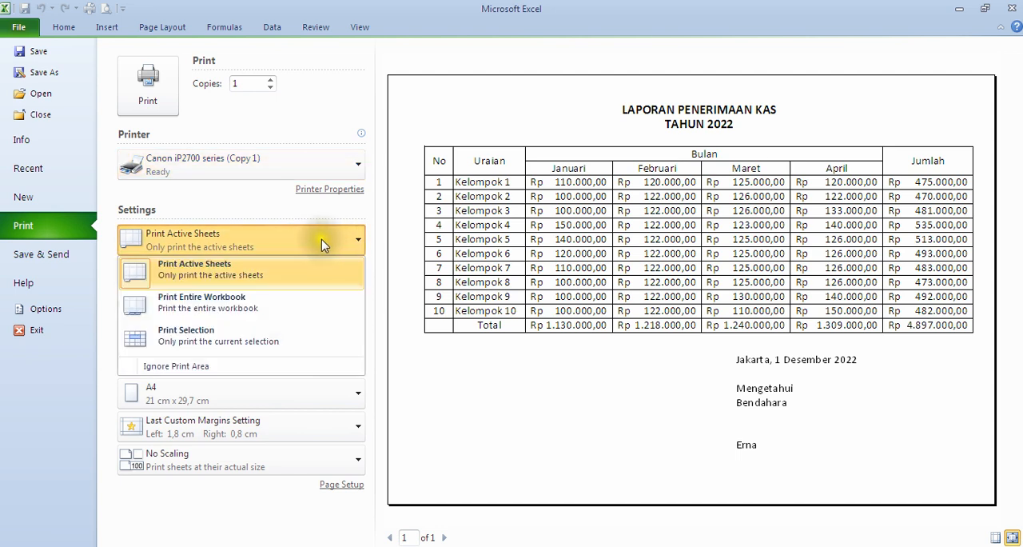
pyautogui.click(323, 241)
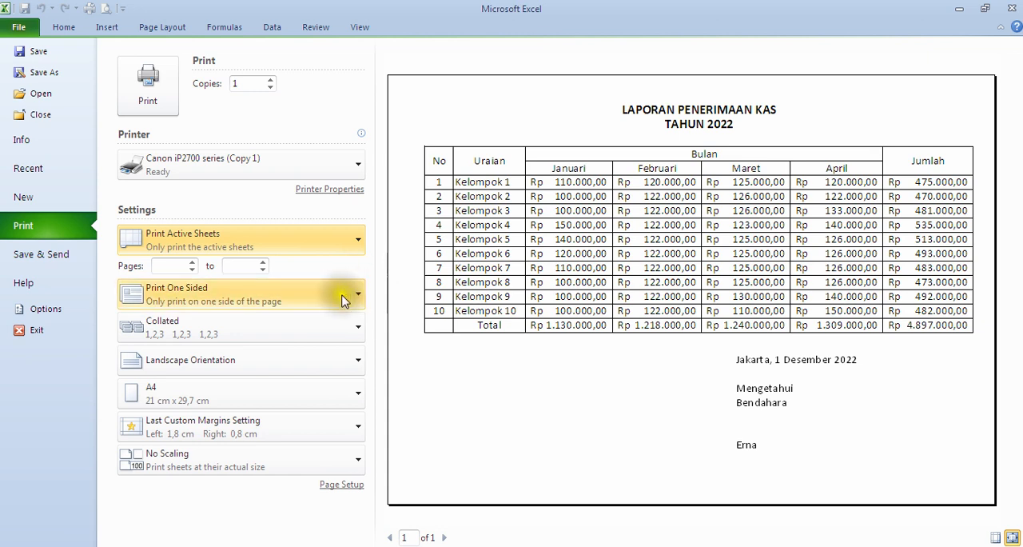
pyautogui.click(167, 267)
pyautogui.click(251, 266)
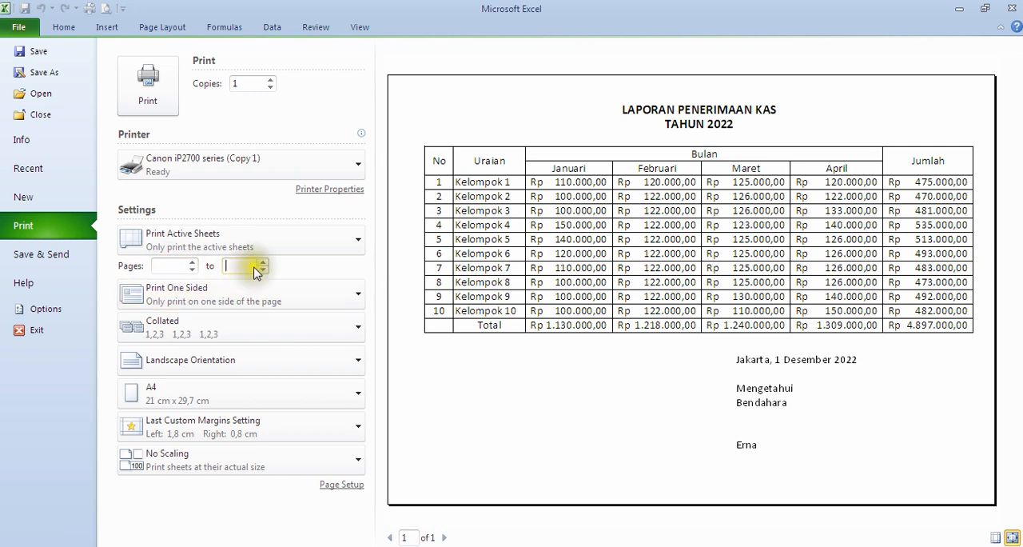
pyautogui.click(163, 264)
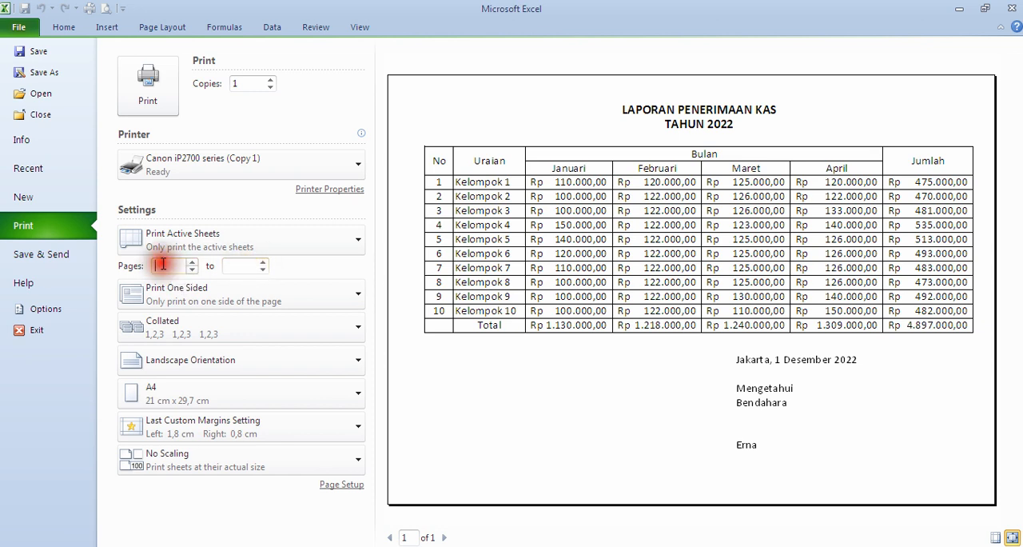
pyautogui.click(237, 268)
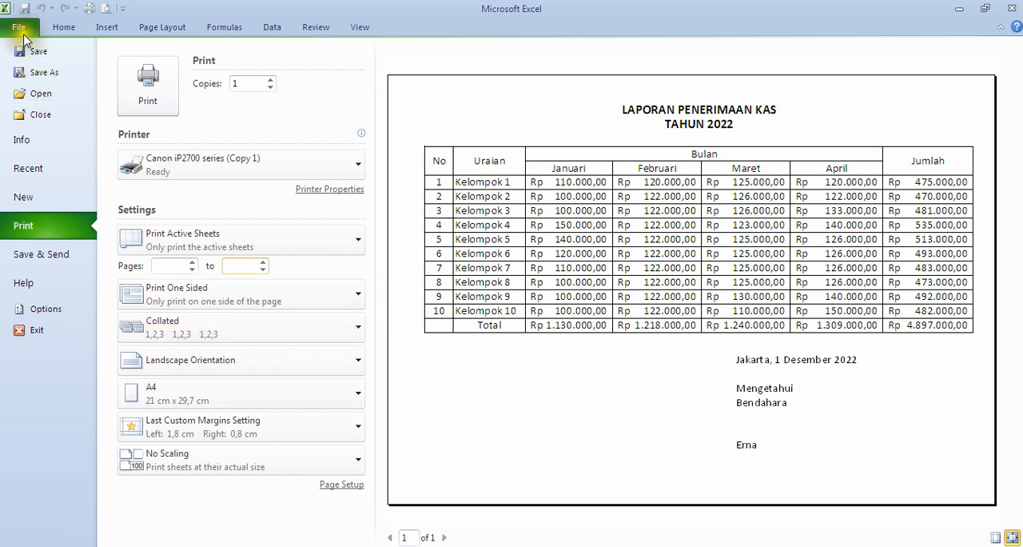
pyautogui.click(259, 247)
pyautogui.click(258, 242)
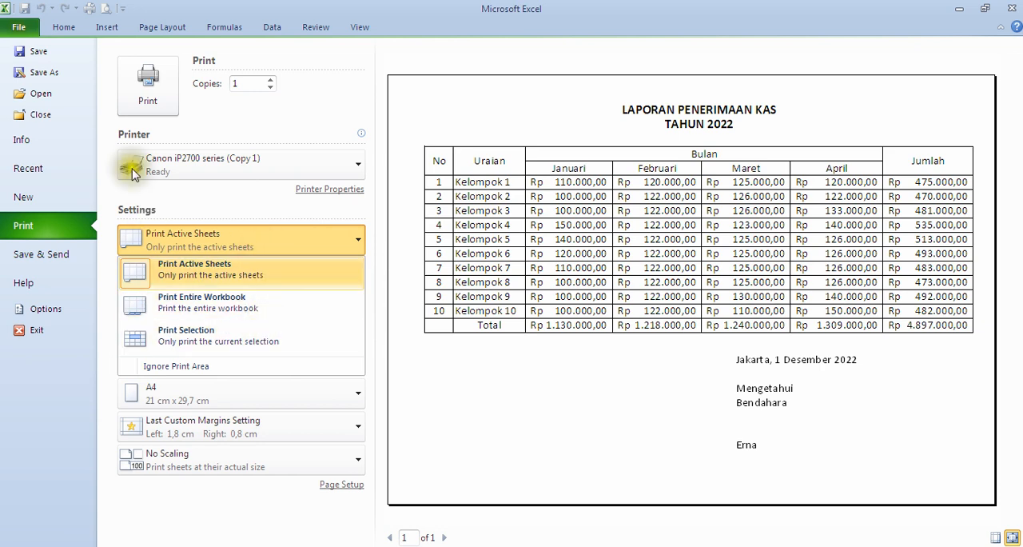
pyautogui.click(32, 31)
pyautogui.click(566, 329)
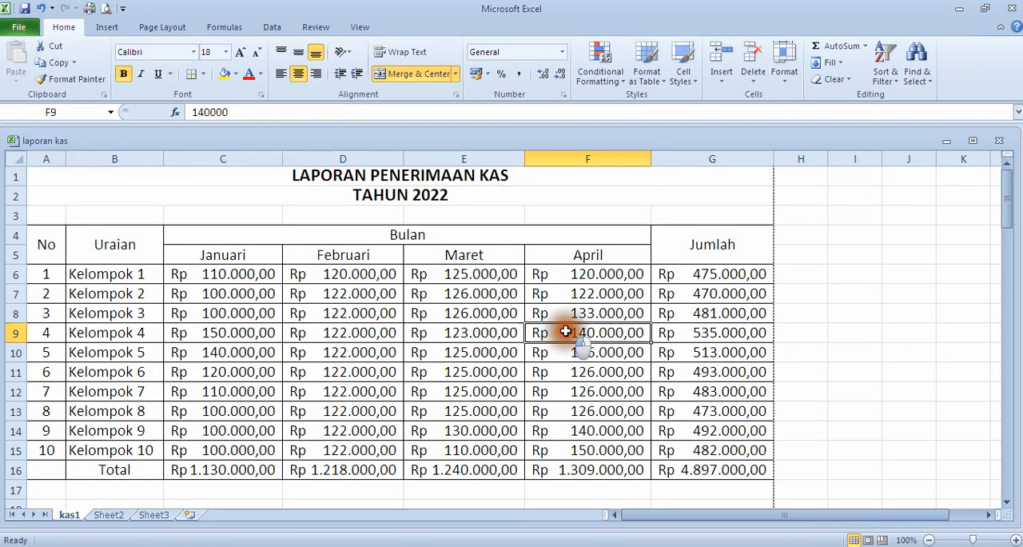
pyautogui.scroll(-3, 567, 335)
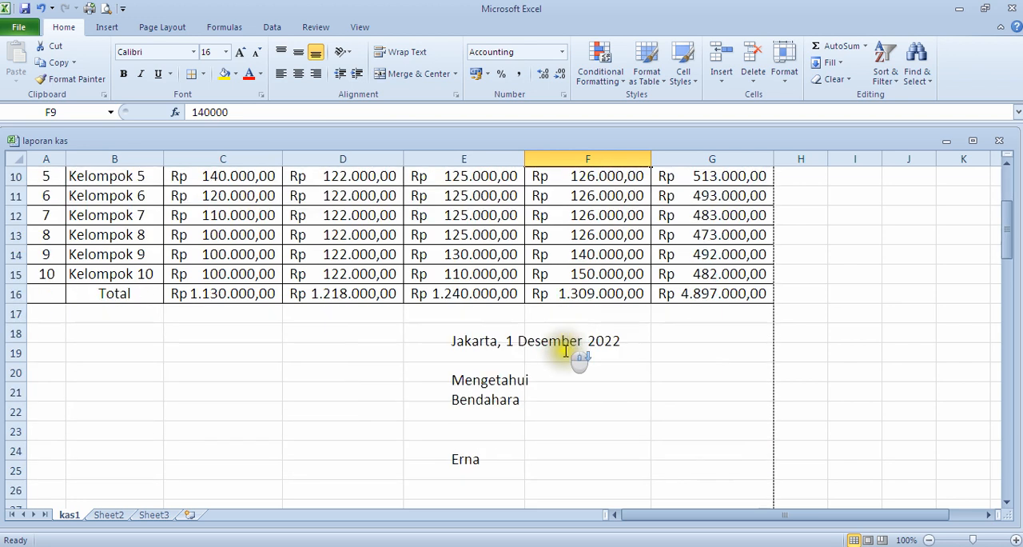
# Step: Select the whole cash report from the title down to the sign-off block, range A1:G25
pyautogui.scroll(3, 567, 345)
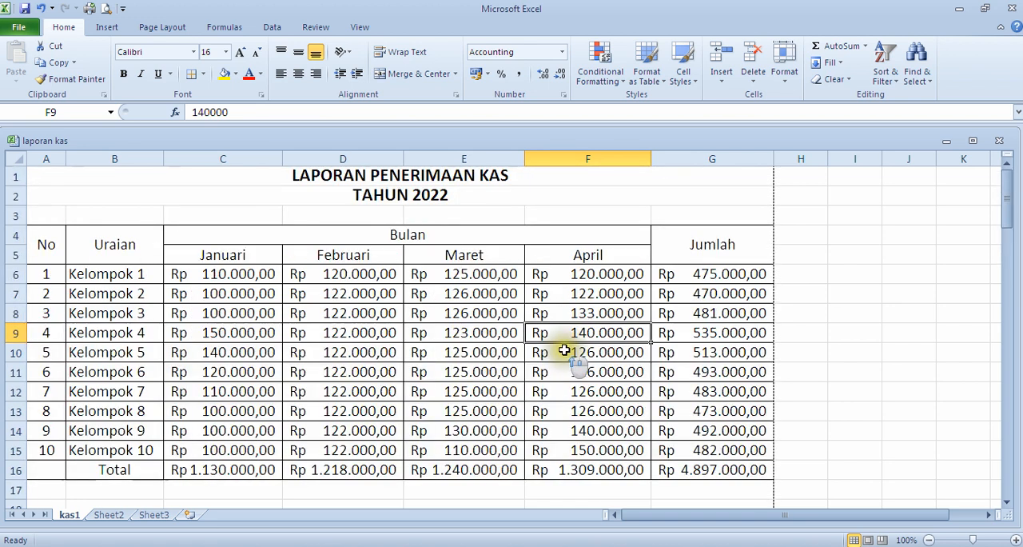
pyautogui.click(268, 178)
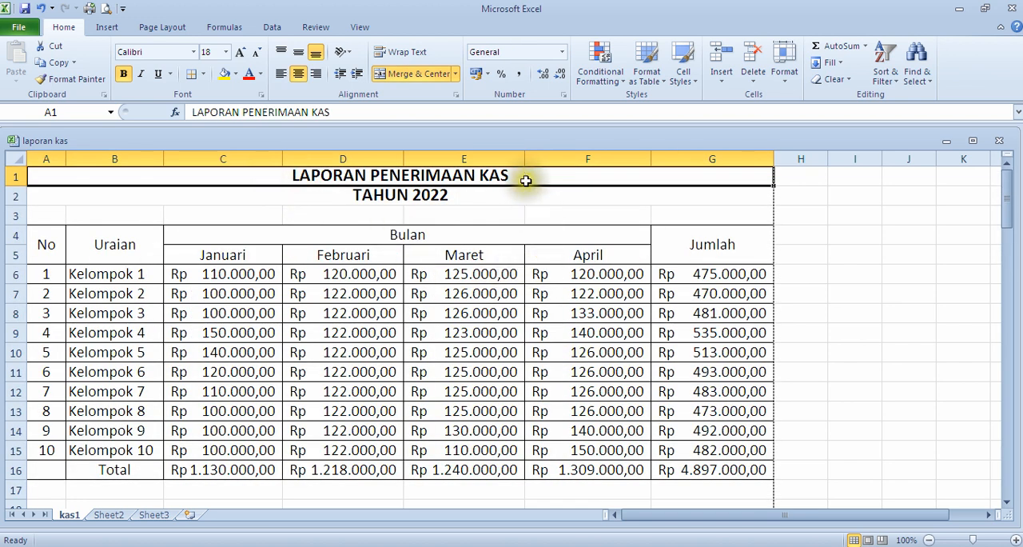
pyautogui.moveTo(525, 183); pyautogui.dragTo(534, 216)
pyautogui.scroll(7, 583, 328)
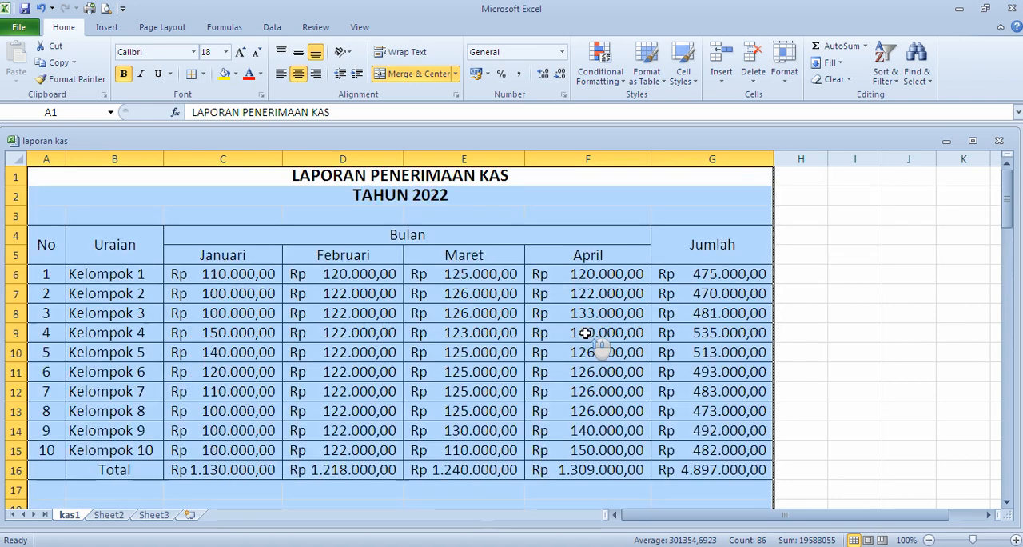
pyautogui.scroll(-6, 627, 370)
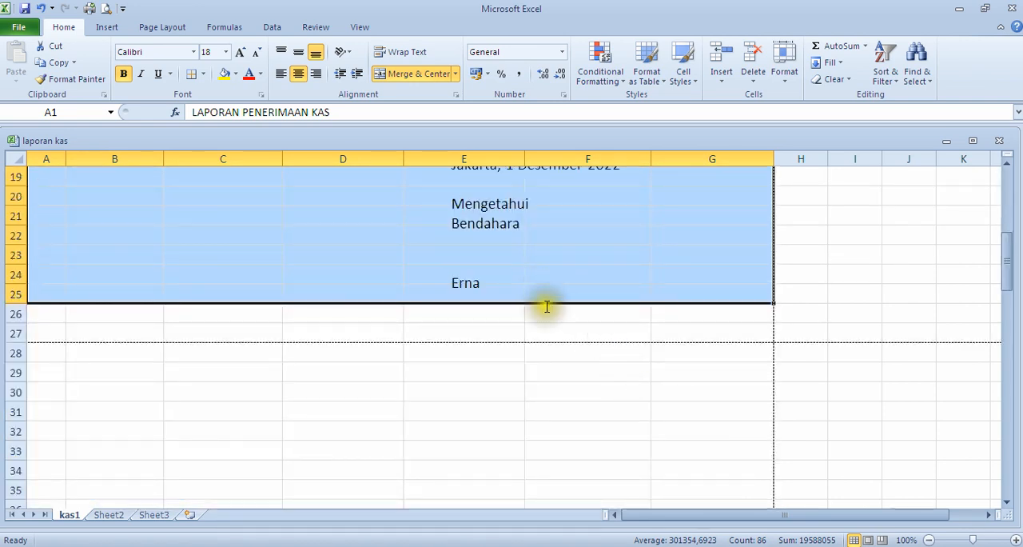
pyautogui.scroll(6, 544, 304)
# Step: Open the report's print settings and choose Print Selection so only the selected range prints
pyautogui.click(19, 29)
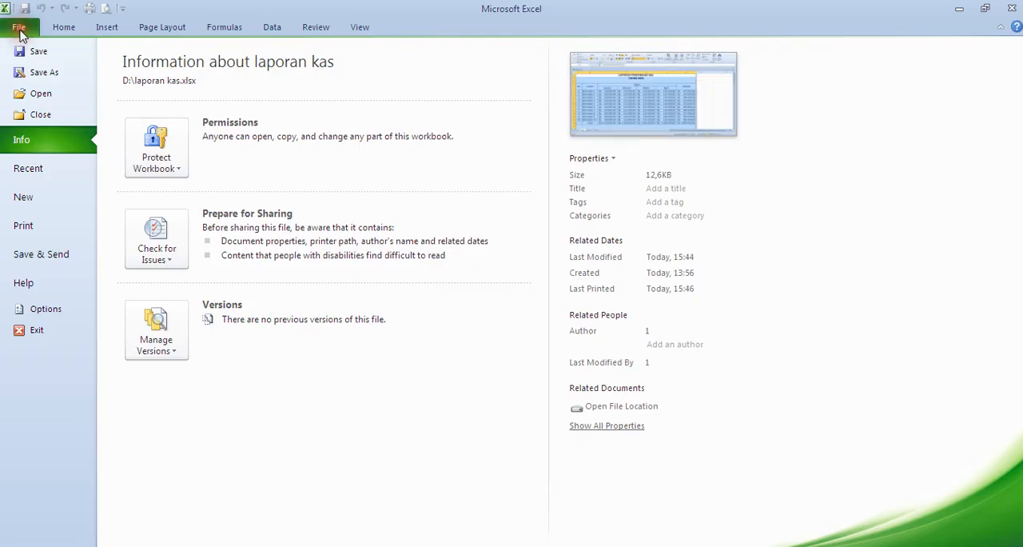
pyautogui.click(22, 230)
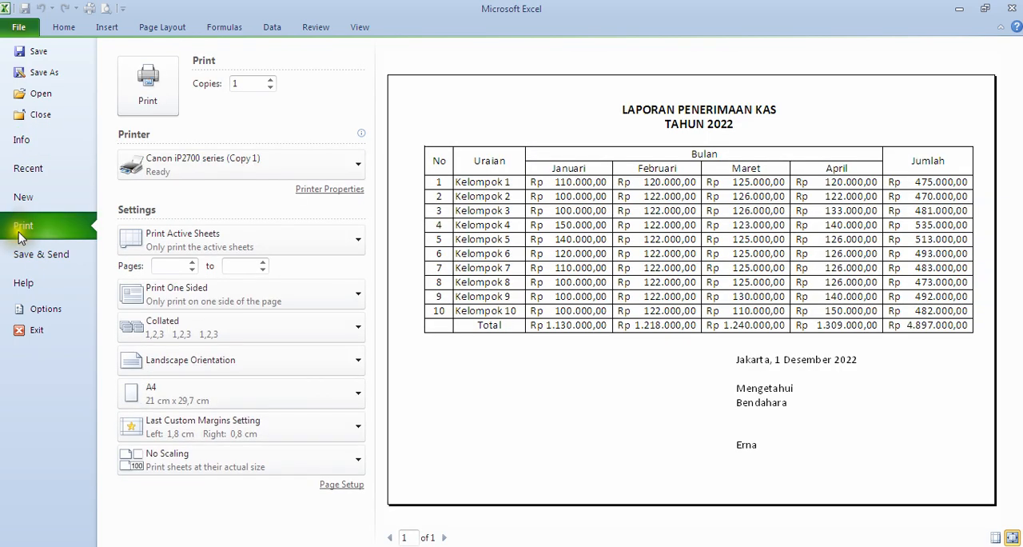
pyautogui.click(357, 244)
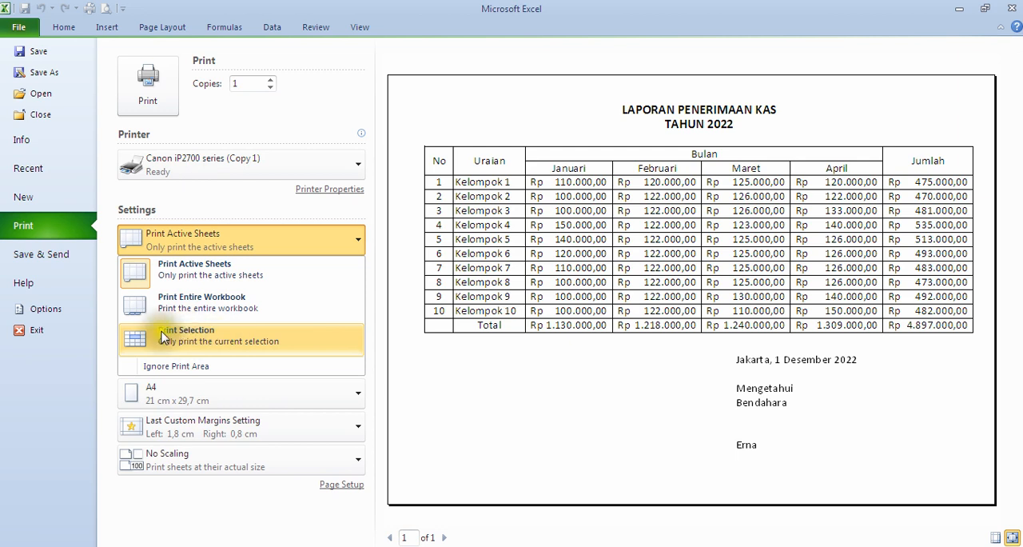
pyautogui.click(223, 344)
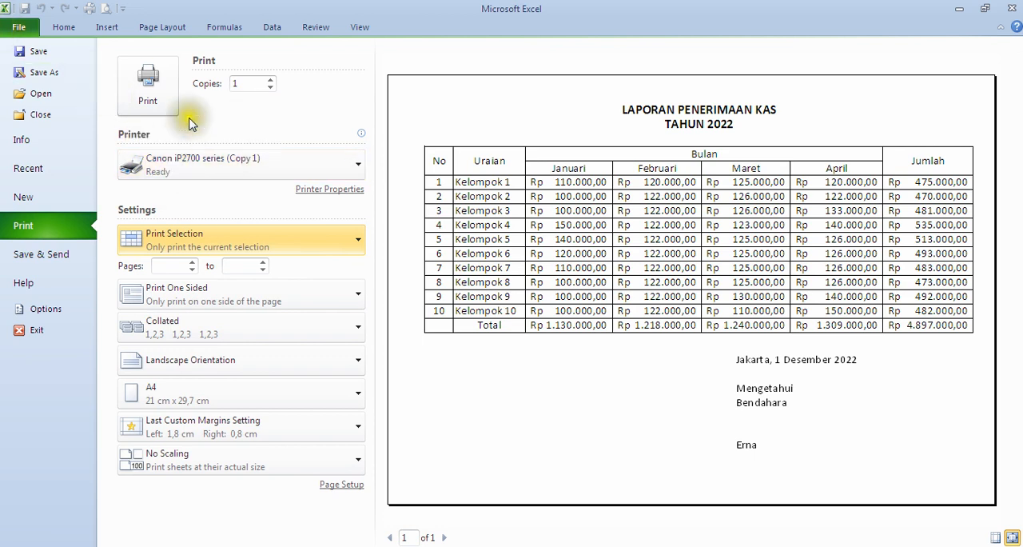
# Step: Return to the sheet from the print settings, select the TAHUN 2022 title row and review the report down to the sign-off block
pyautogui.click(145, 95)
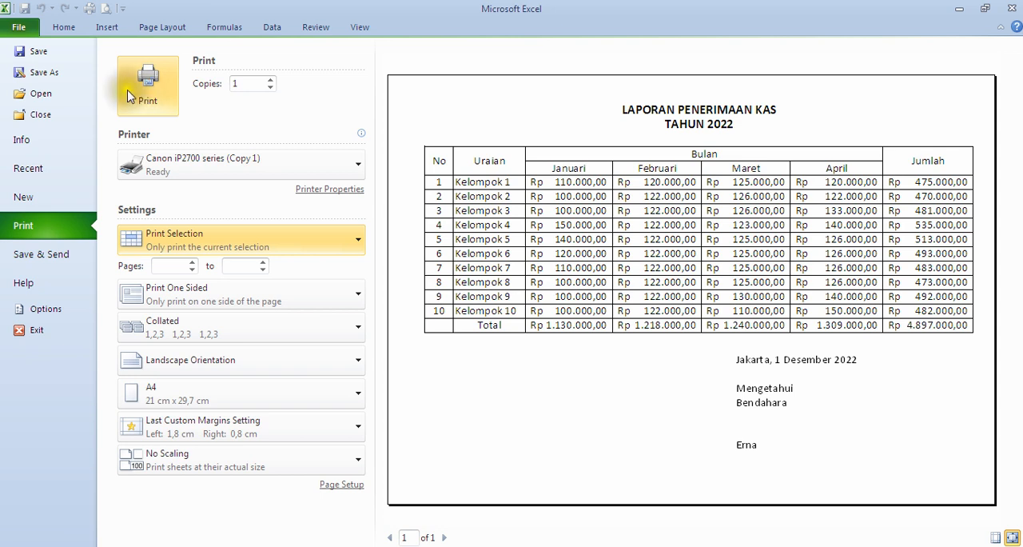
pyautogui.click(36, 34)
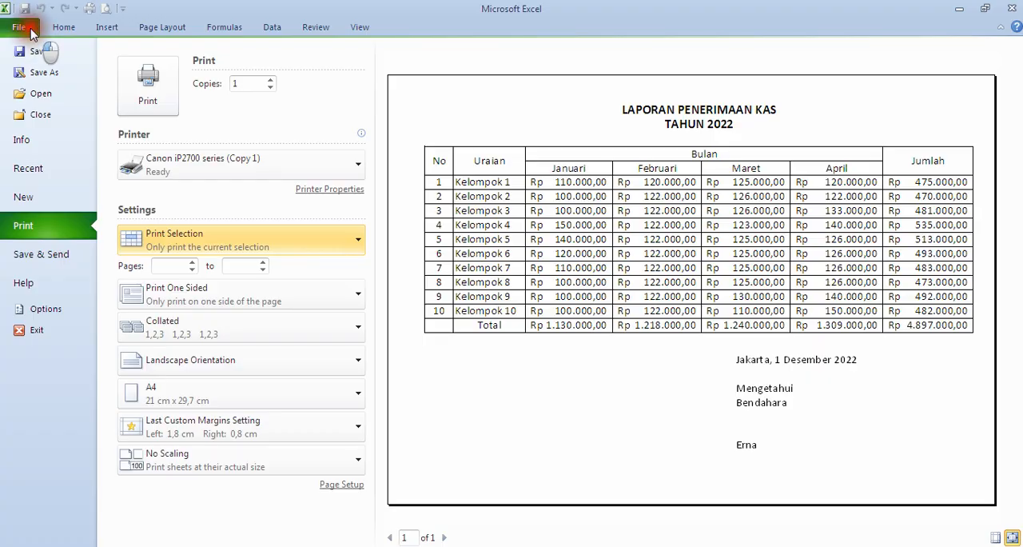
pyautogui.click(715, 204)
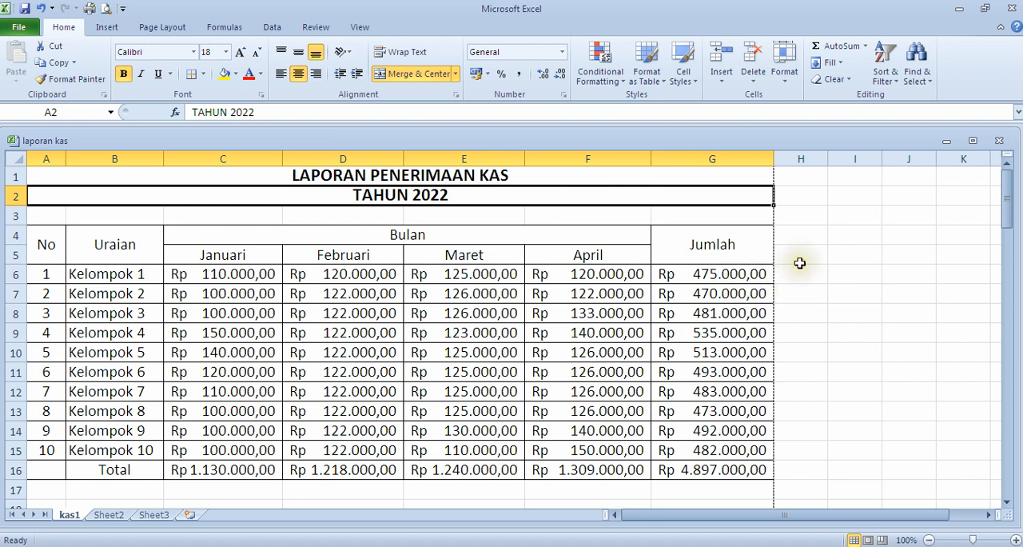
pyautogui.scroll(-2, 783, 265)
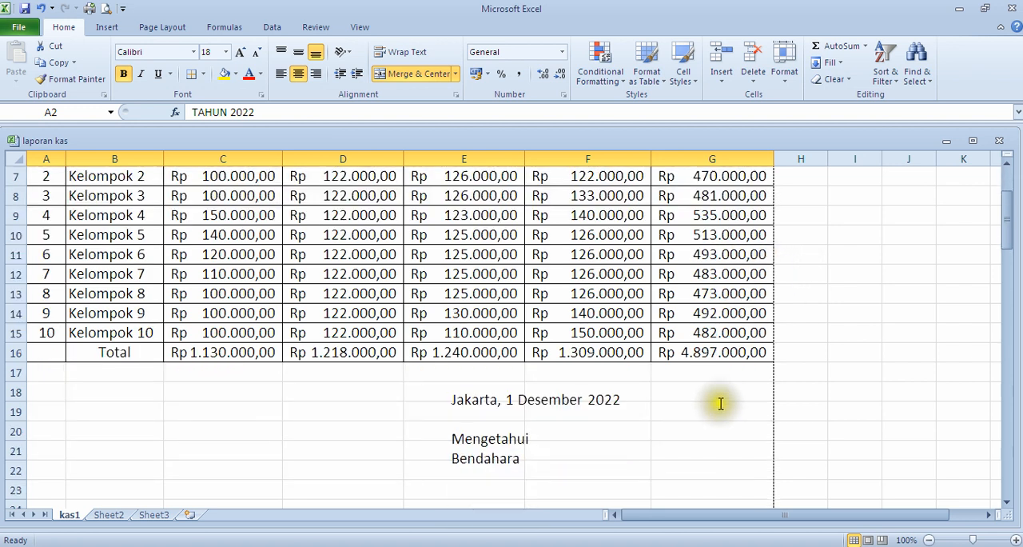